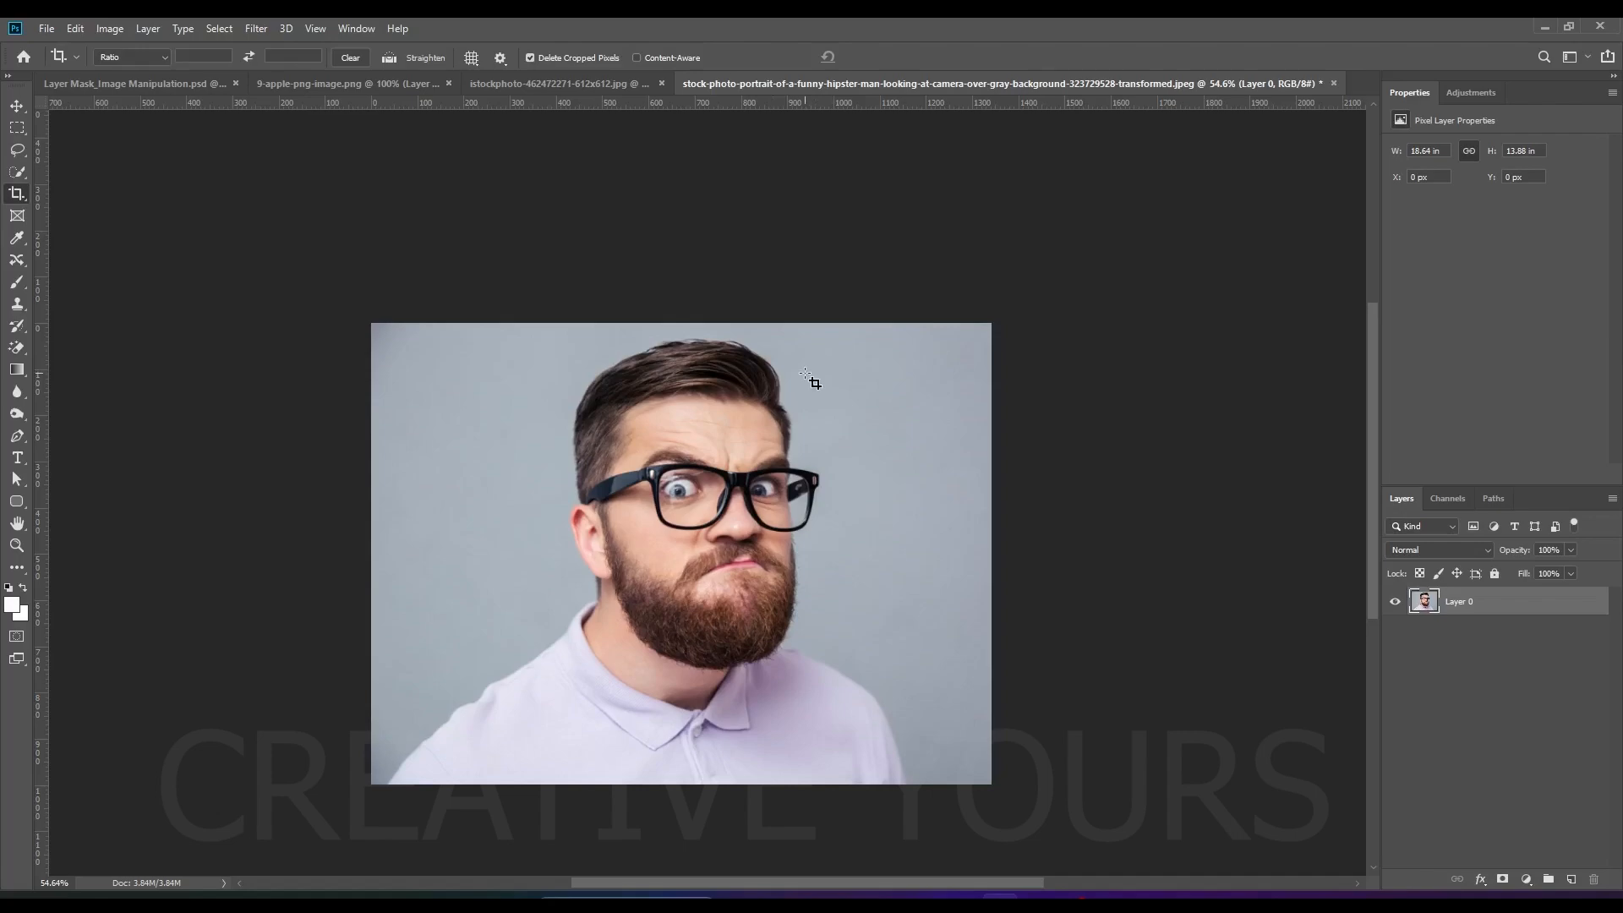
pyautogui.scroll(-3, 796, 381)
pyautogui.scroll(3, 793, 383)
pyautogui.scroll(-5, 753, 407)
pyautogui.scroll(6, 752, 429)
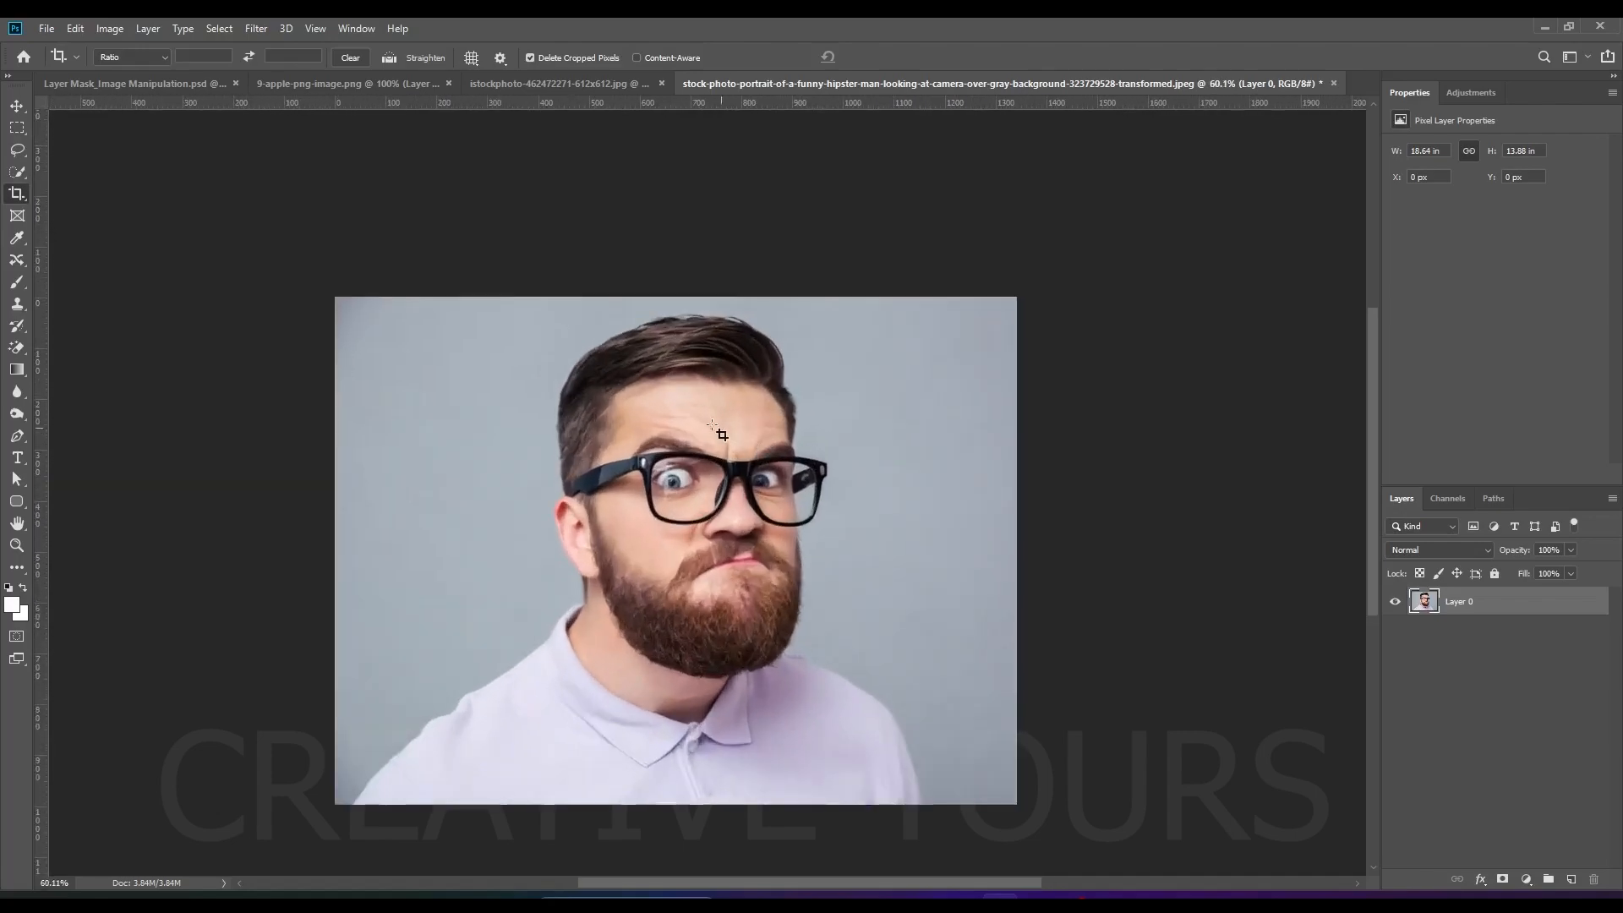
pyautogui.scroll(3, 719, 434)
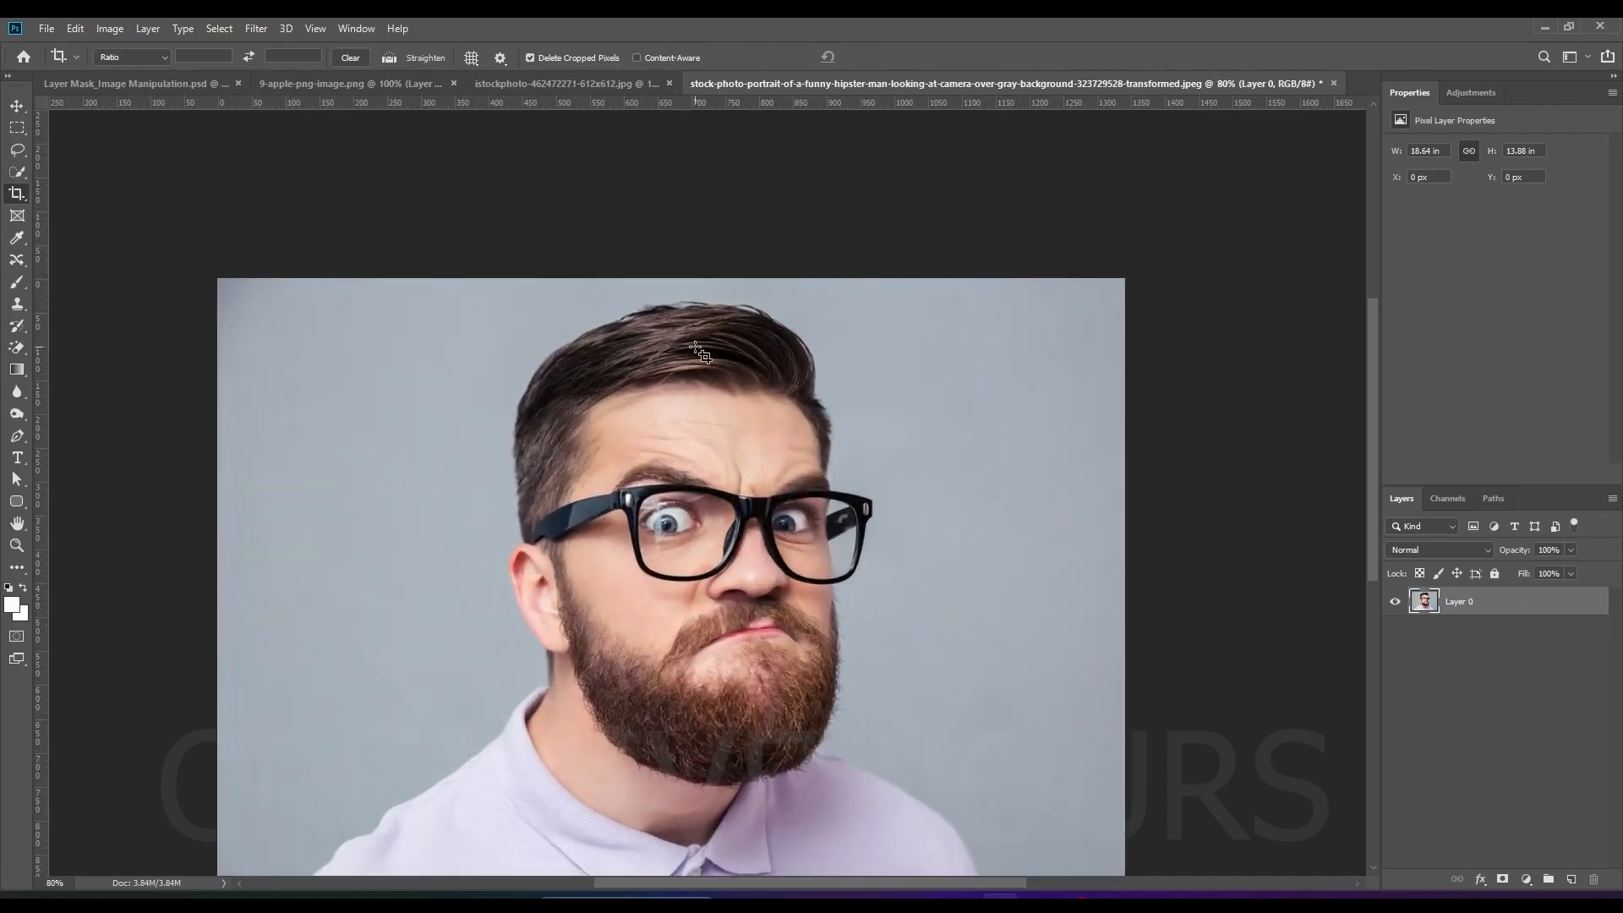
pyautogui.scroll(-1, 672, 374)
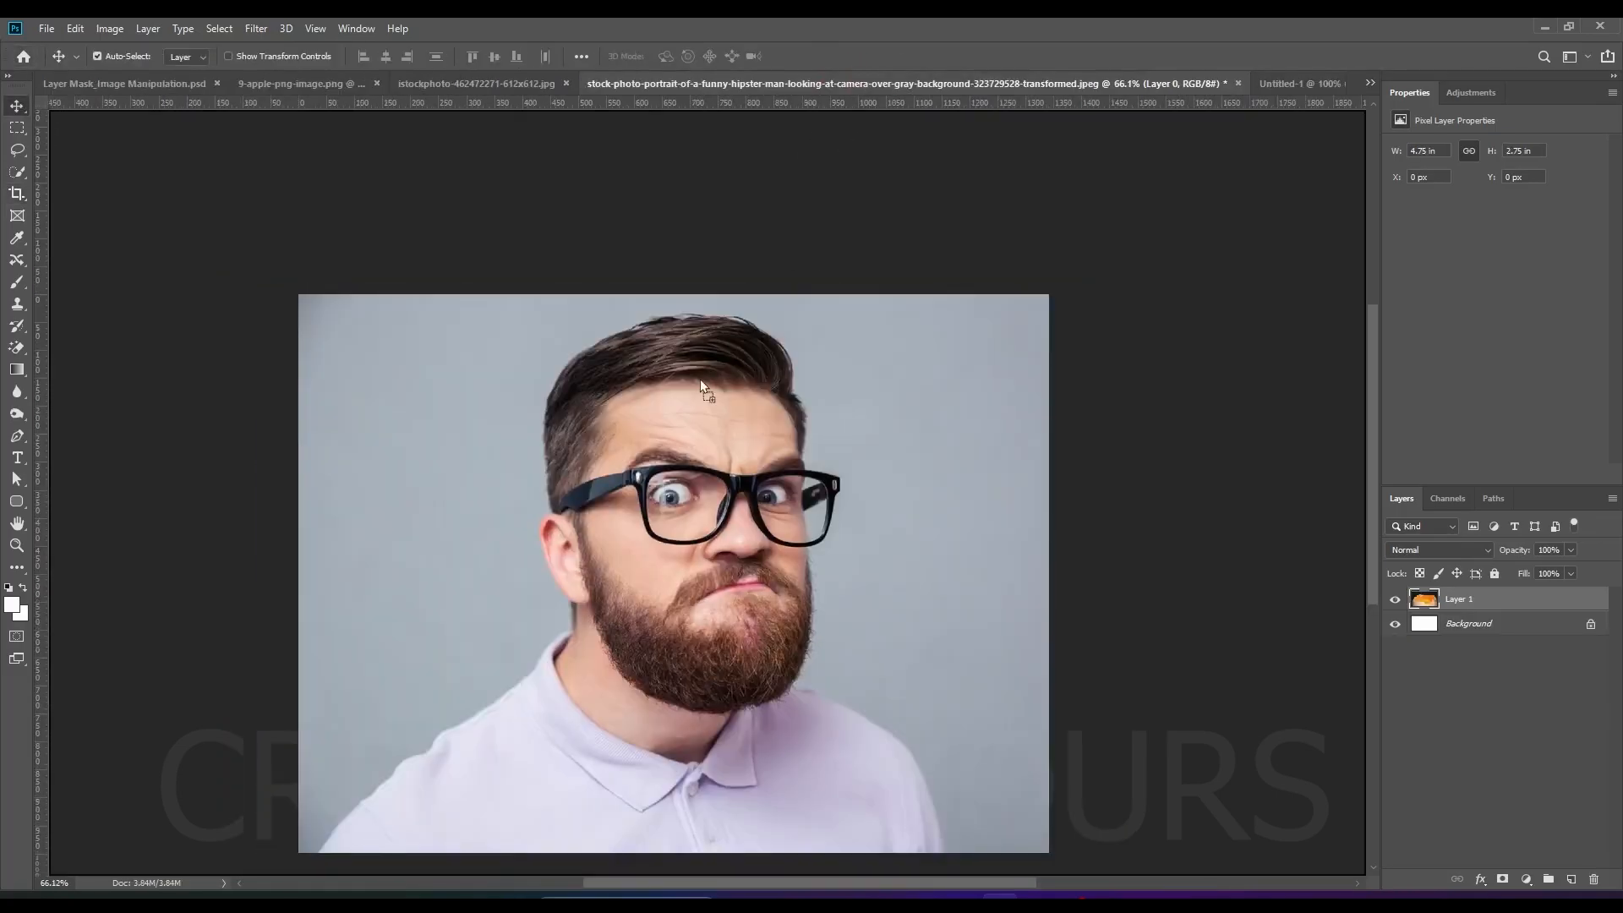
# Step: Place the cracked-egg image over the man's forehead in the portrait and enlarge it to about 144%
pyautogui.moveTo(700, 378); pyautogui.dragTo(682, 397)
pyautogui.scroll(5, 678, 399)
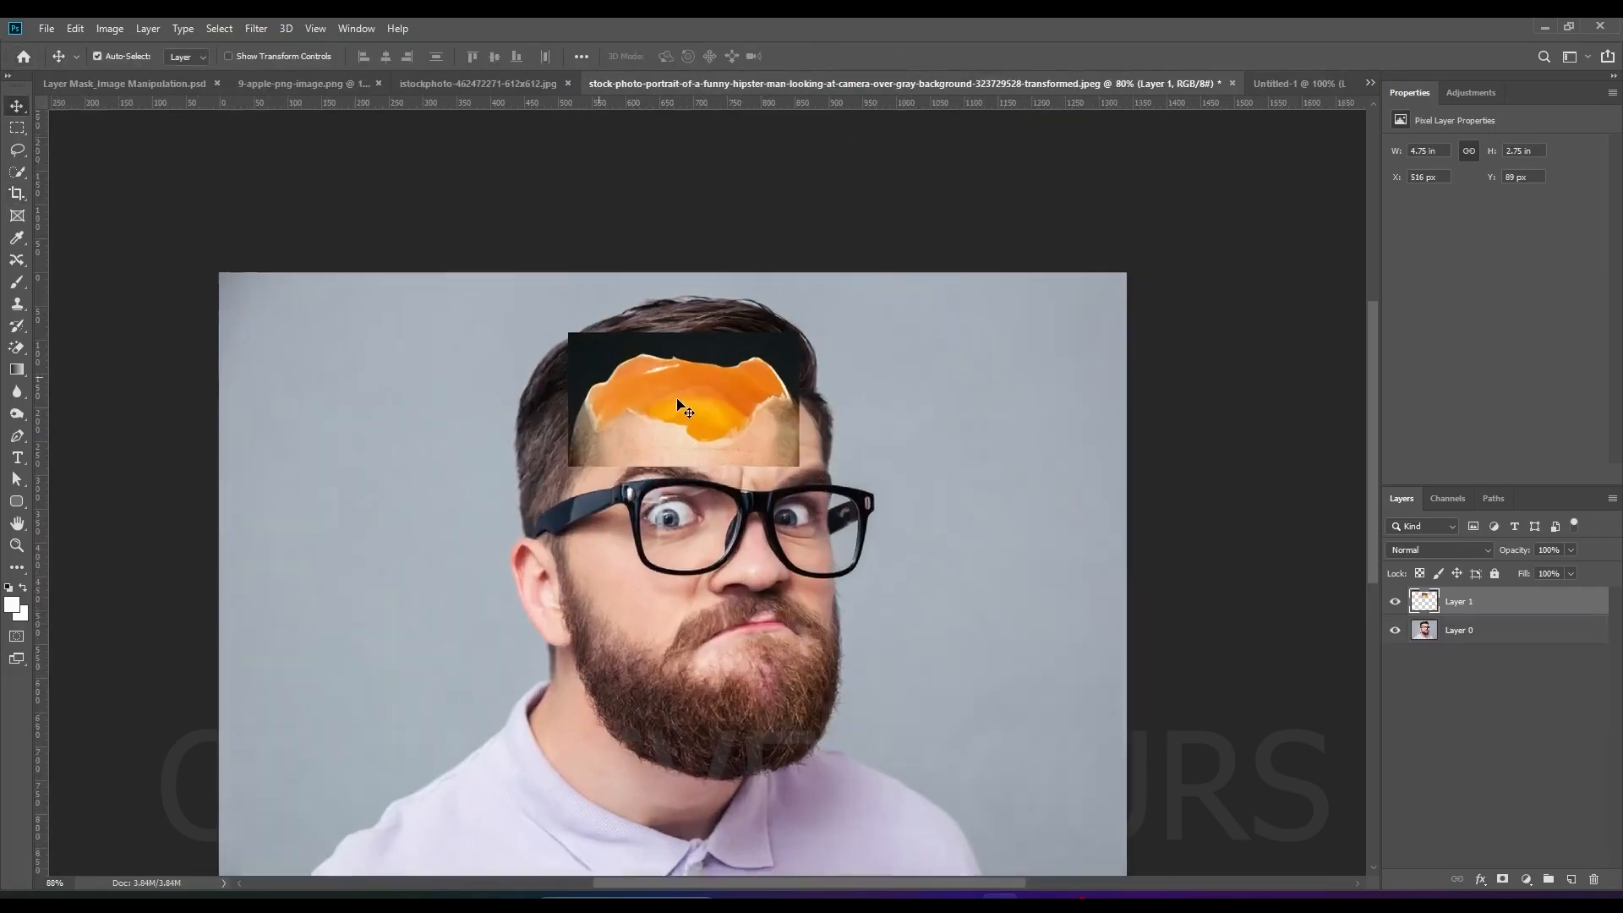
pyautogui.hotkey('ctrl', 't')
pyautogui.moveTo(841, 312); pyautogui.dragTo(921, 253)
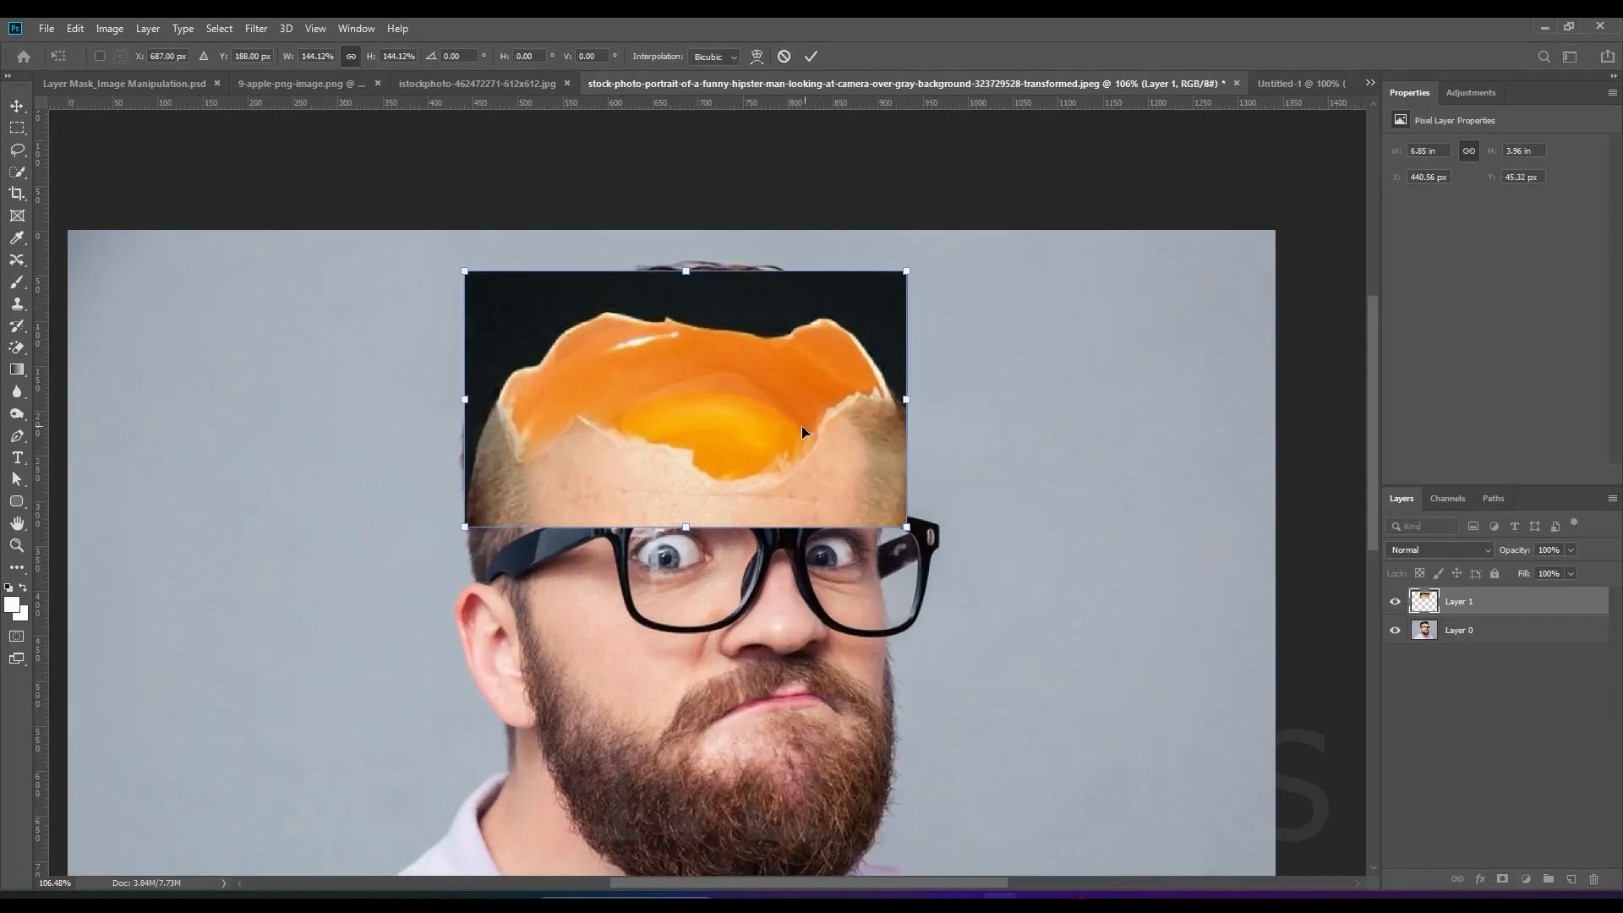
pyautogui.moveTo(801, 425); pyautogui.dragTo(756, 424)
pyautogui.press('Return')
# Step: Lower the egg layer's opacity to 48%, then align it with the man's head and scale it to about 102%
pyautogui.moveTo(1520, 553); pyautogui.dragTo(1476, 555)
pyautogui.scroll(4, 530, 456)
pyautogui.moveTo(530, 464)
pyautogui.mouseDown()
pyautogui.moveTo(551, 480)
pyautogui.moveTo(536, 482)
pyautogui.mouseUp()
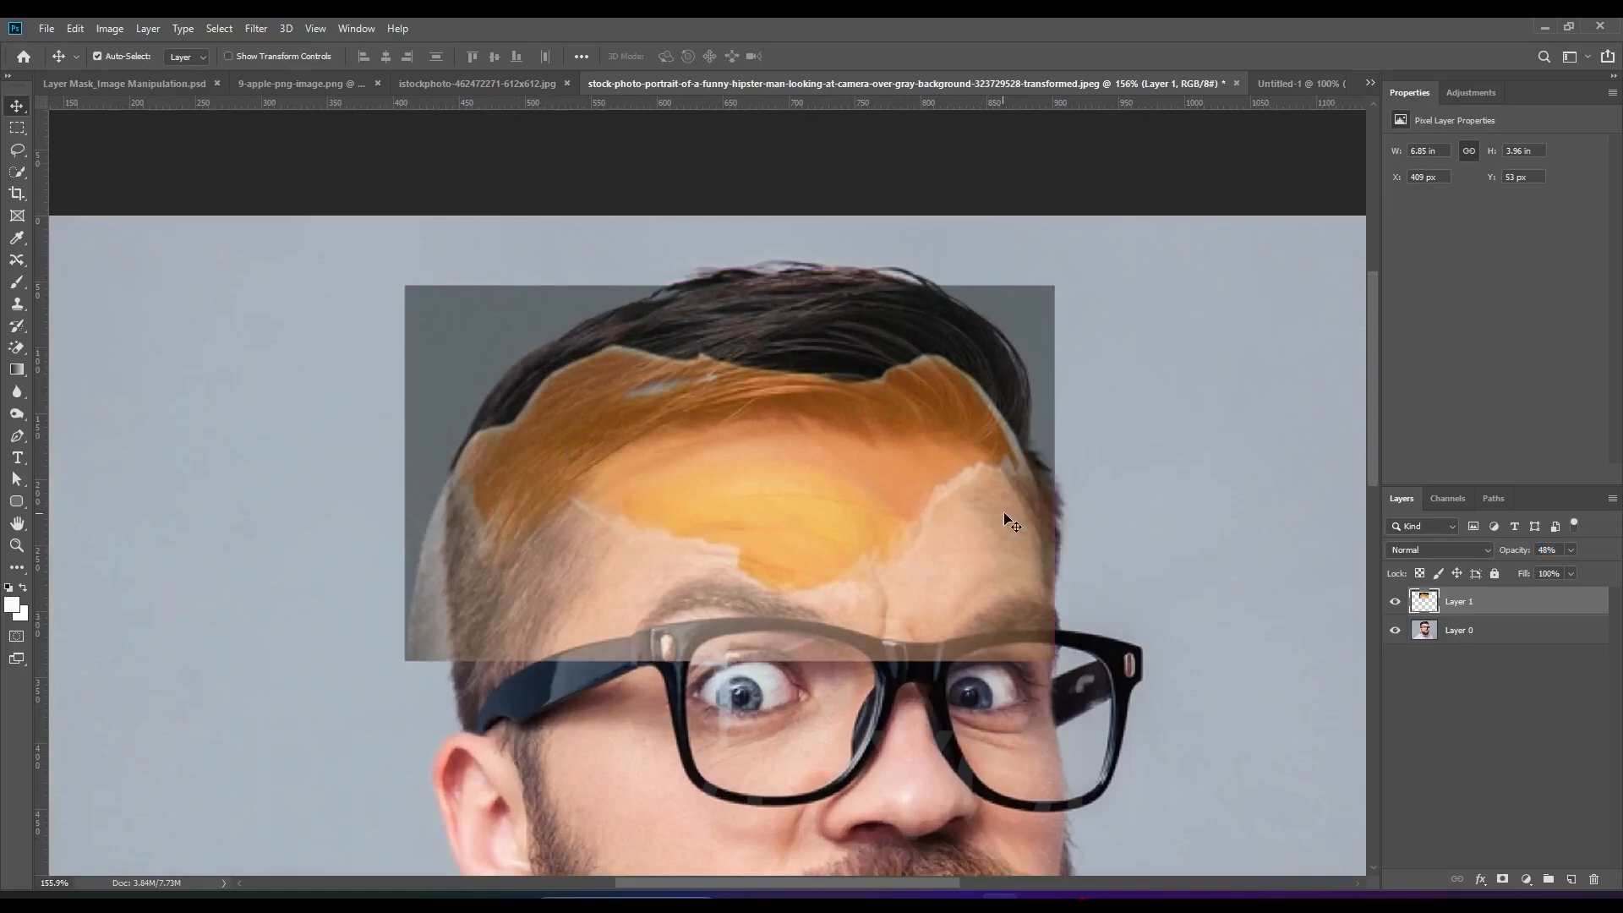
pyautogui.hotkey('ctrl', 't')
pyautogui.moveTo(1051, 280); pyautogui.dragTo(1065, 279)
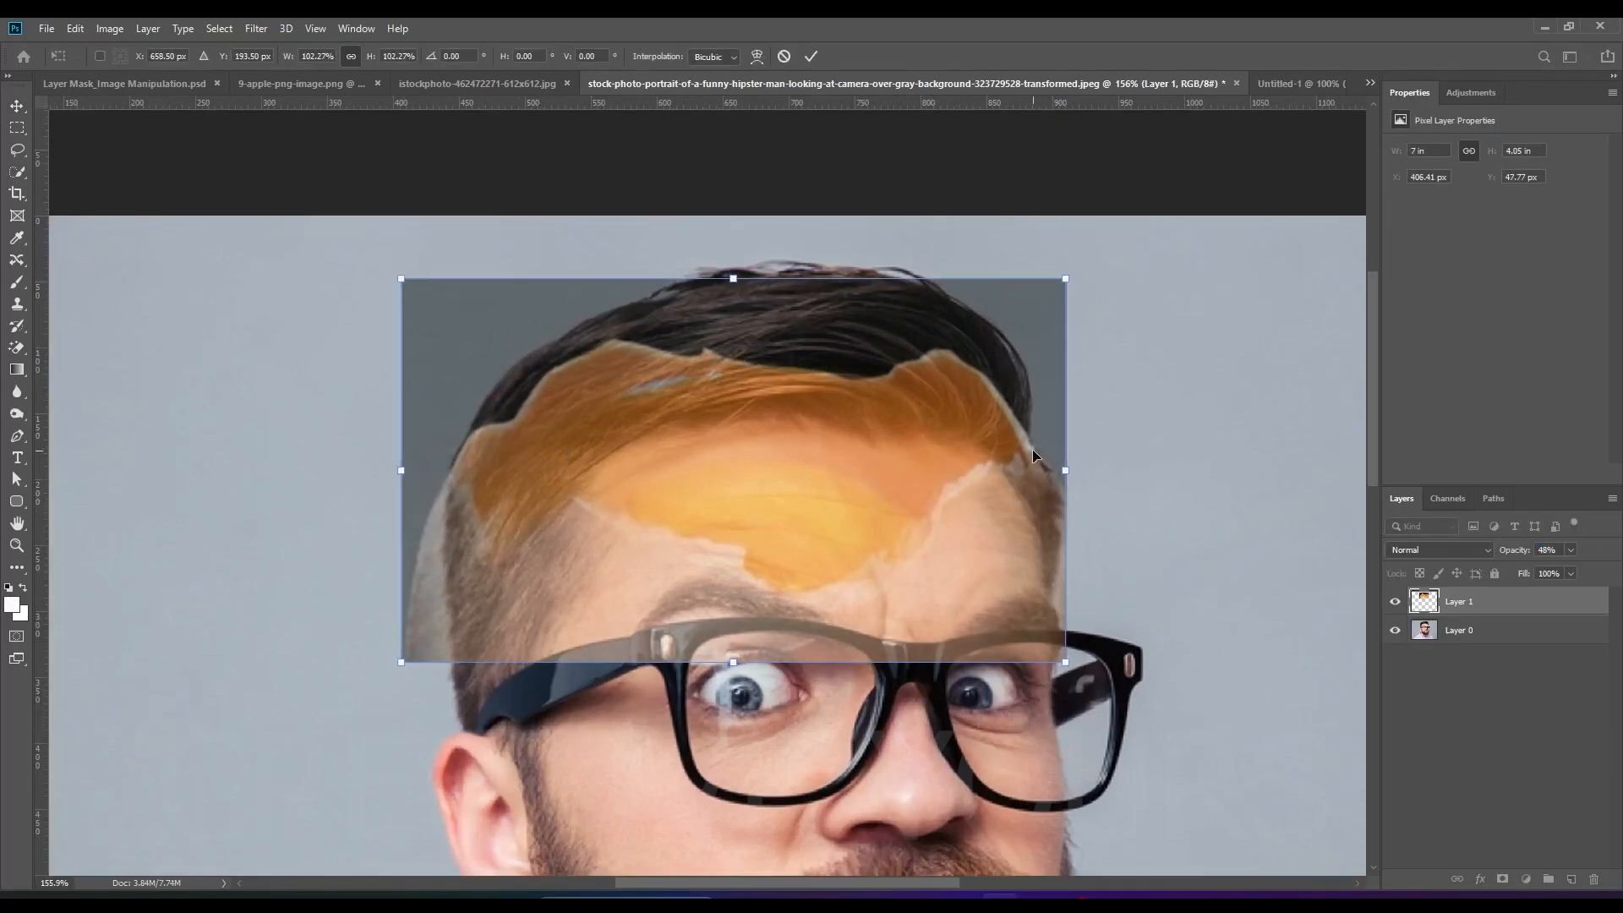
pyautogui.press('Return')
# Step: Restore the egg layer's opacity to 100% and add a layer mask to it
pyautogui.press('0')
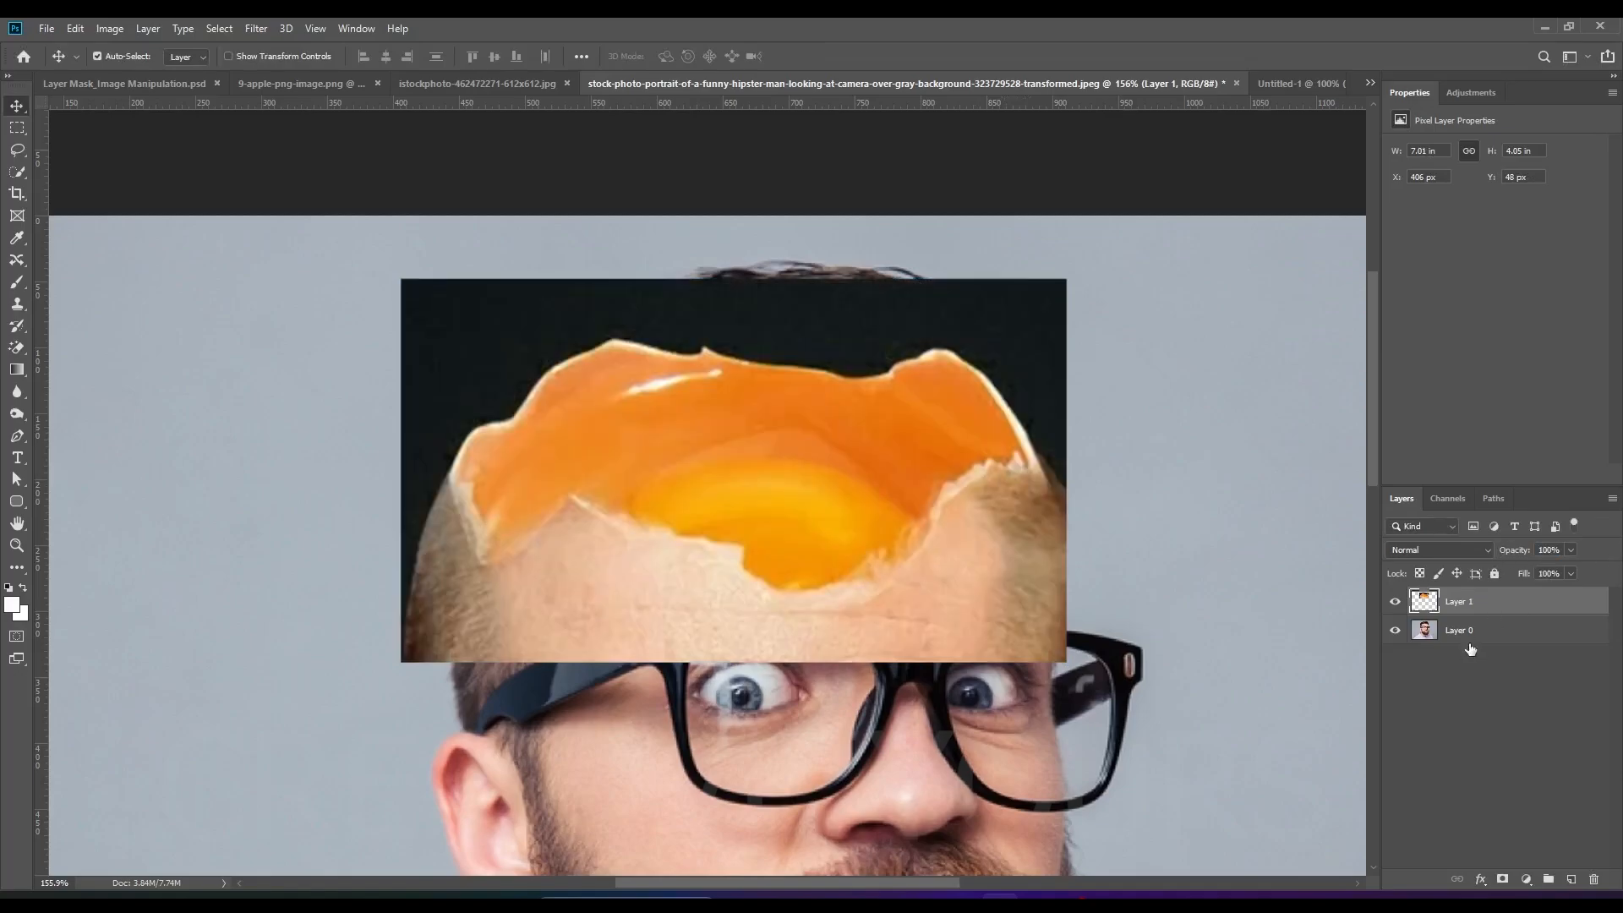
pyautogui.click(1503, 880)
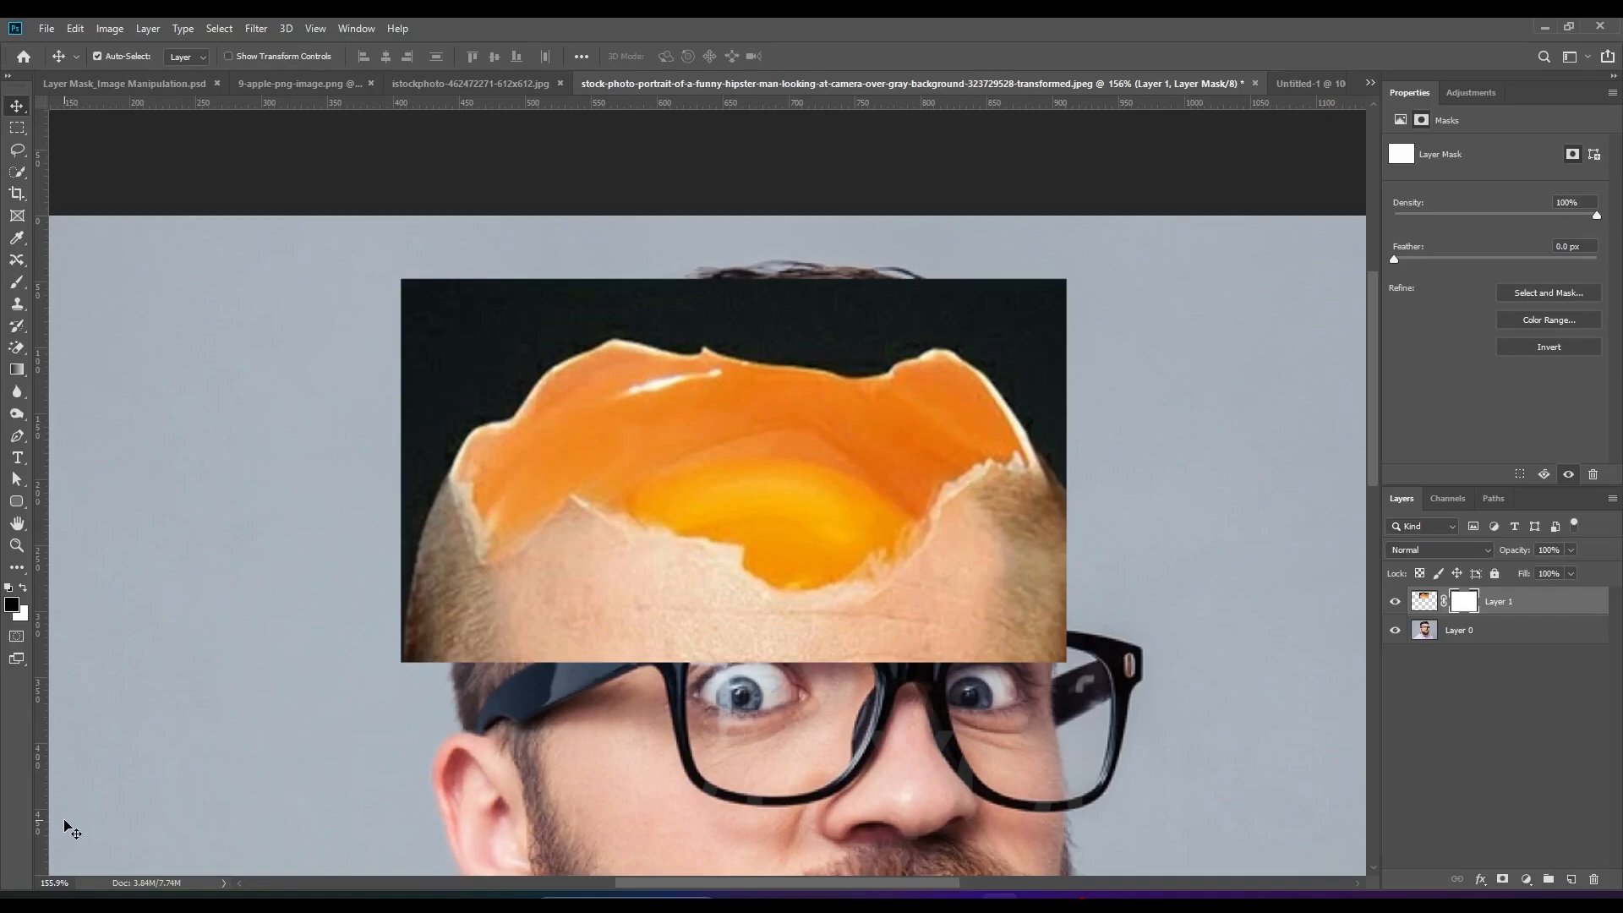
pyautogui.hotkey('ctrl', 'i')
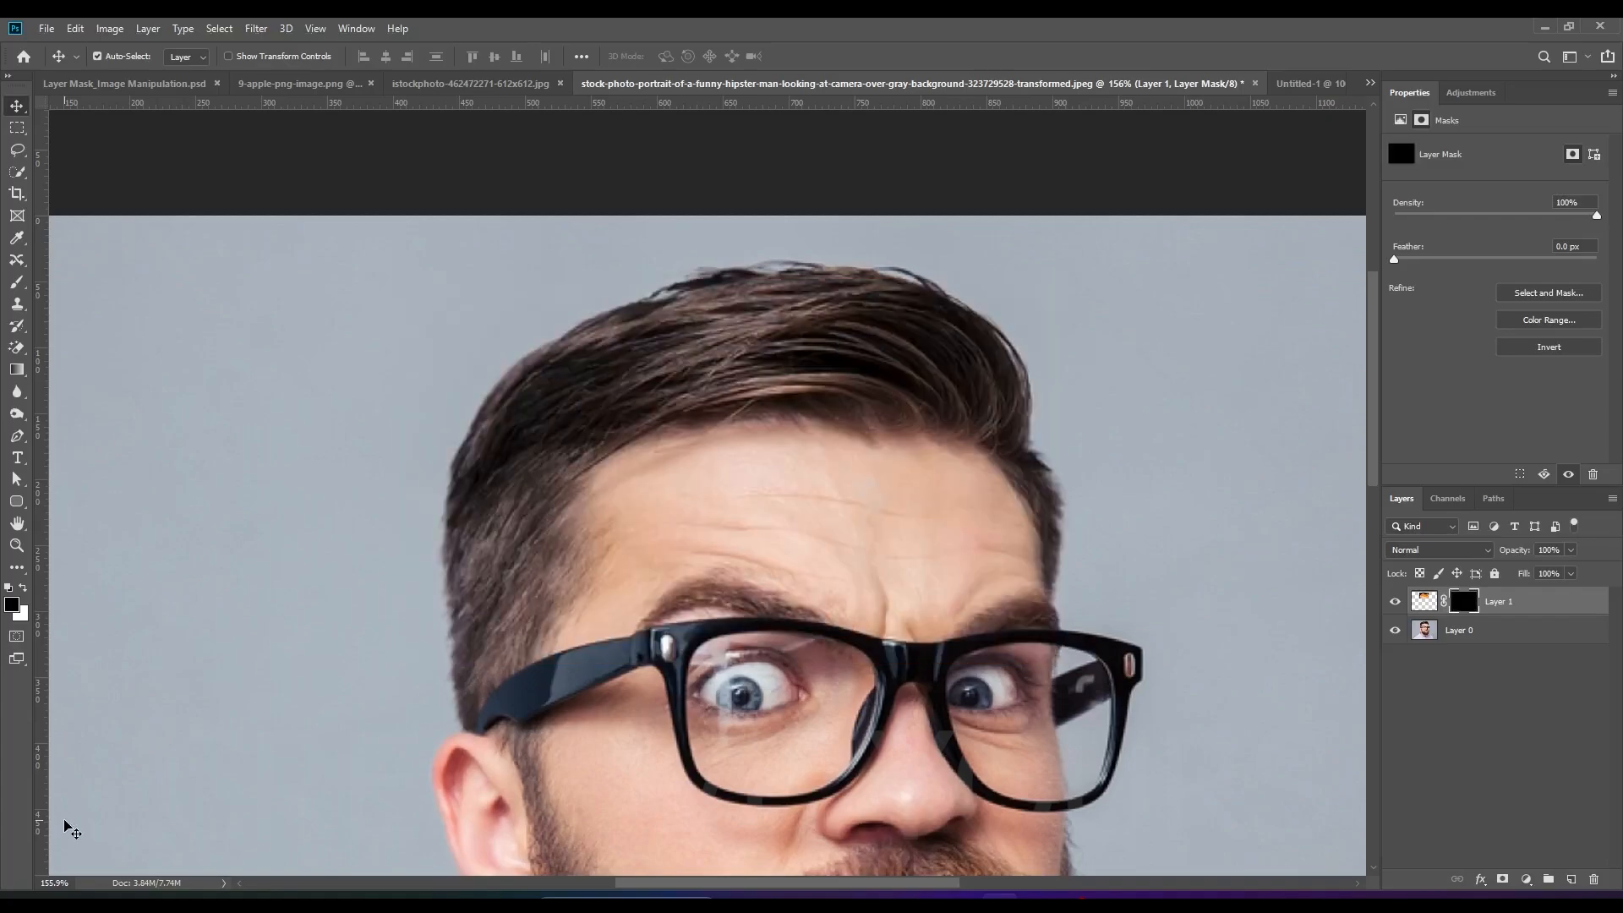
pyautogui.click(17, 282)
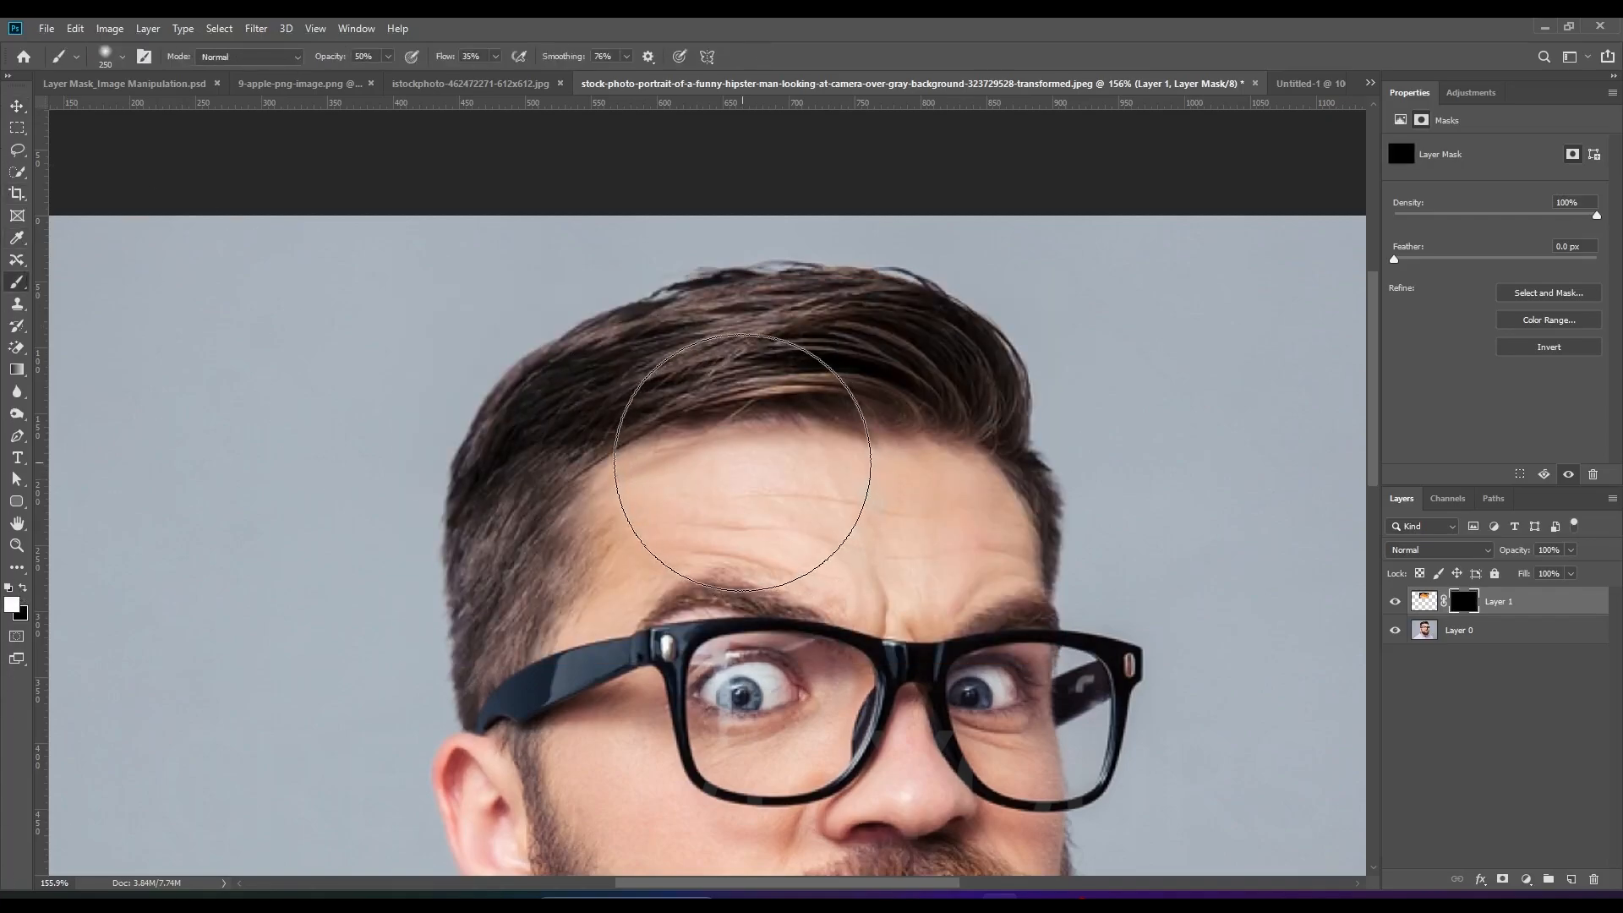
pyautogui.press('[')
pyautogui.press('[')
pyautogui.press('[')
pyautogui.press('[')
pyautogui.moveTo(702, 469)
pyautogui.mouseDown()
pyautogui.moveTo(686, 406)
pyautogui.moveTo(743, 464)
pyautogui.moveTo(779, 427)
pyautogui.moveTo(832, 448)
pyautogui.mouseUp()
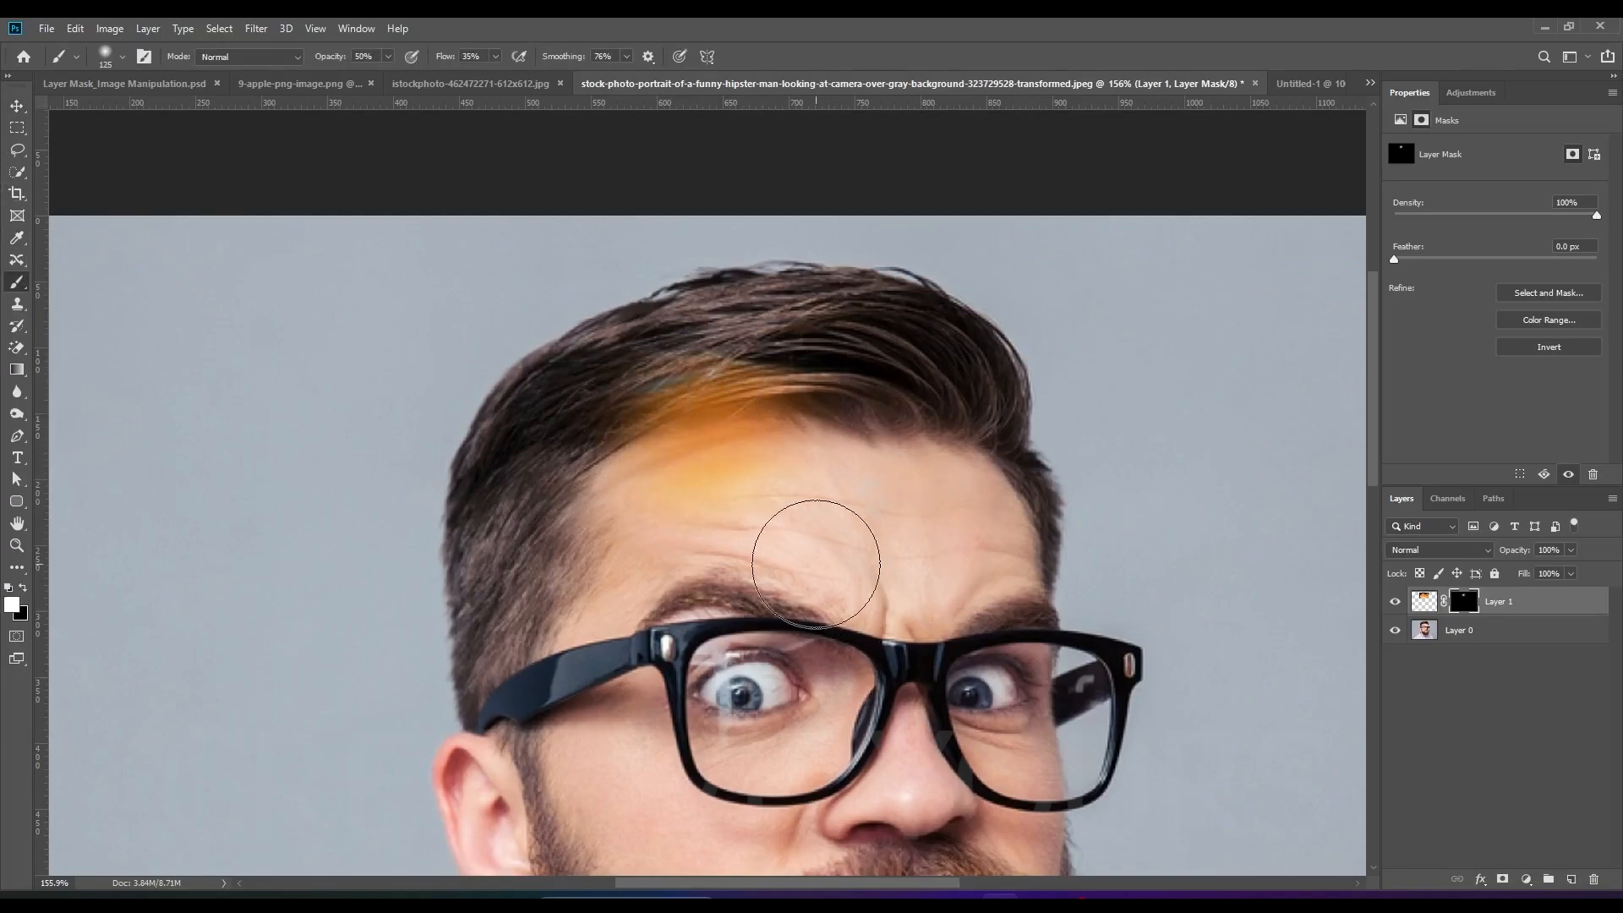
pyautogui.hotkey('ctrl', 'z')
pyautogui.hotkey('ctrl', 'z')
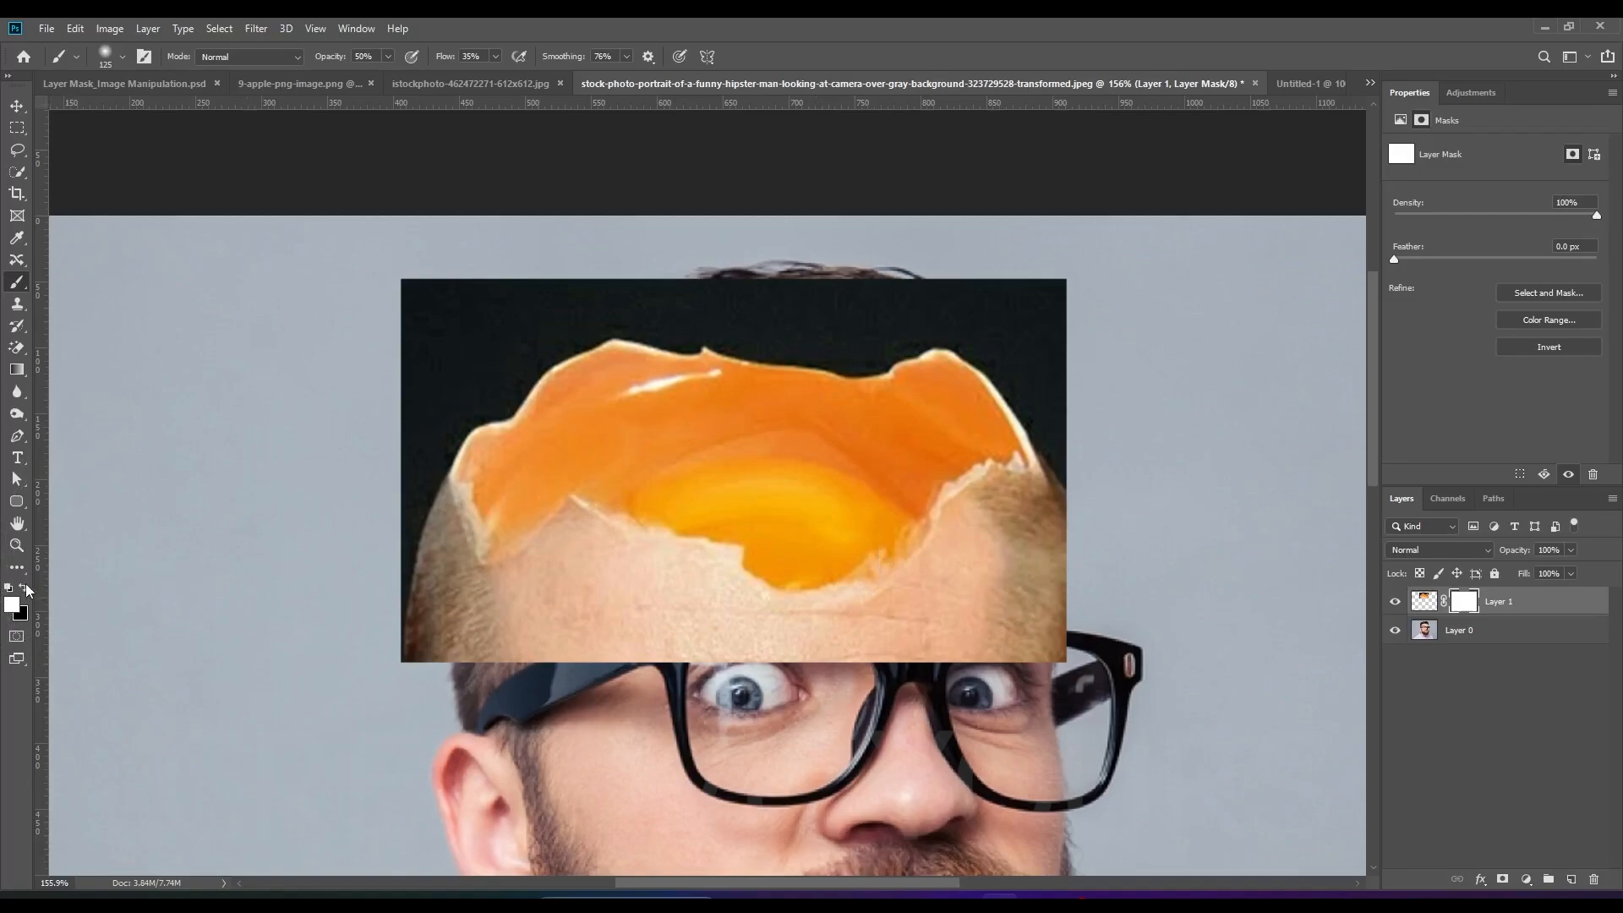
# Step: Paint black on the egg layer's mask with 50% brush flow to hide its lower-left area around the glasses and temple
pyautogui.click(26, 589)
pyautogui.scroll(3, 561, 580)
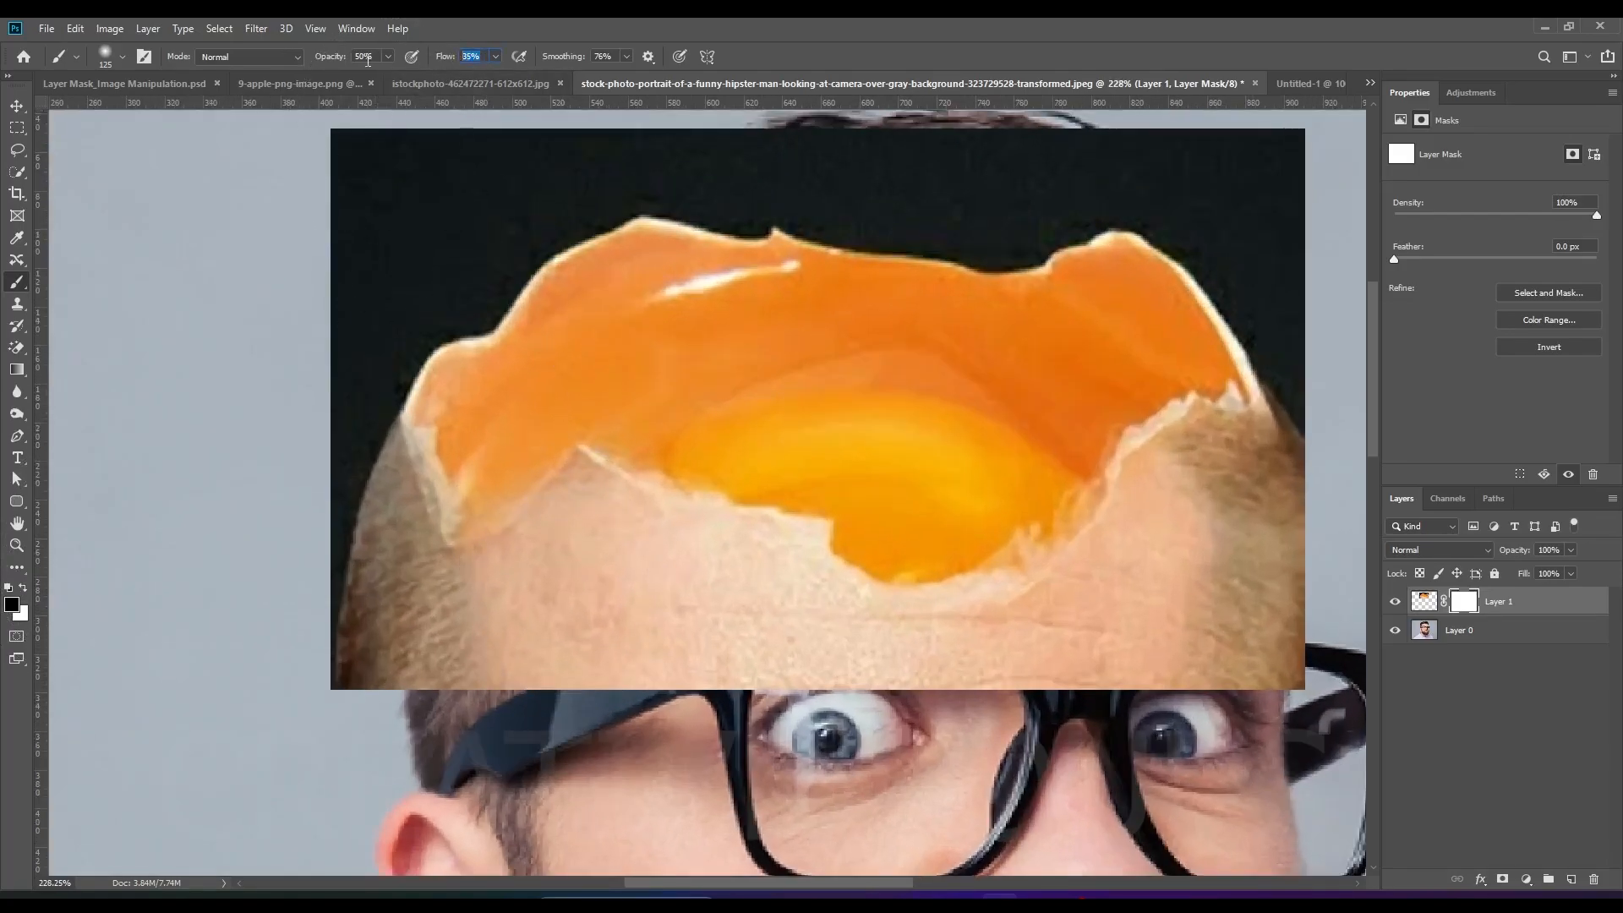
pyautogui.write('50')
pyautogui.moveTo(718, 655)
pyautogui.mouseDown()
pyautogui.moveTo(634, 677)
pyautogui.moveTo(613, 714)
pyautogui.mouseUp()
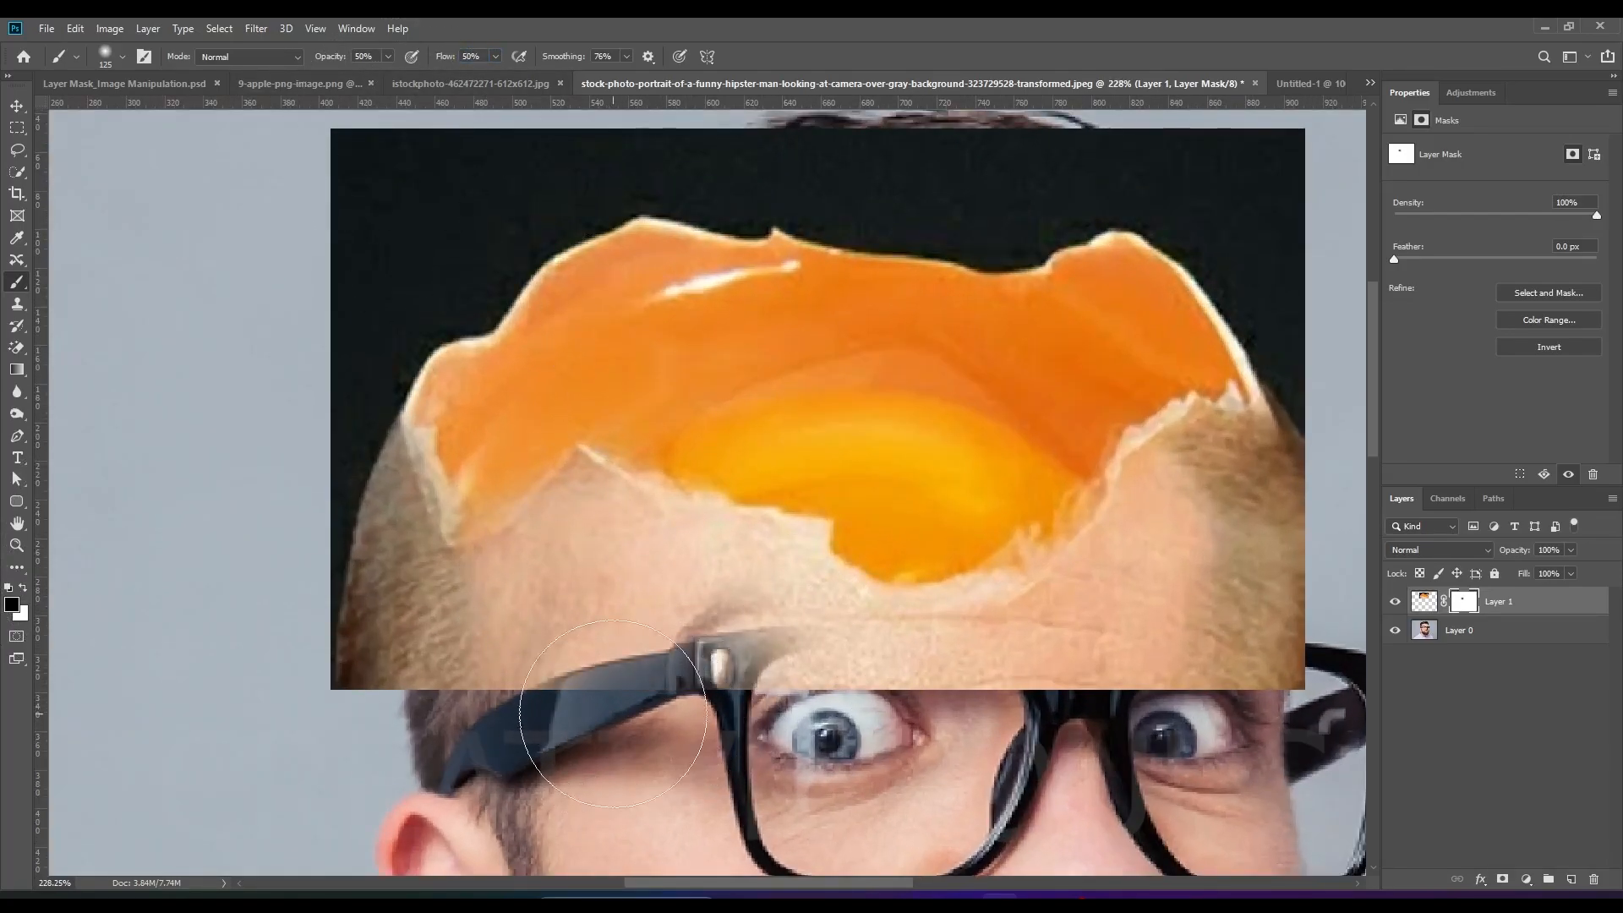
pyautogui.press('[')
pyautogui.press('[')
pyautogui.press('[')
pyautogui.press('[')
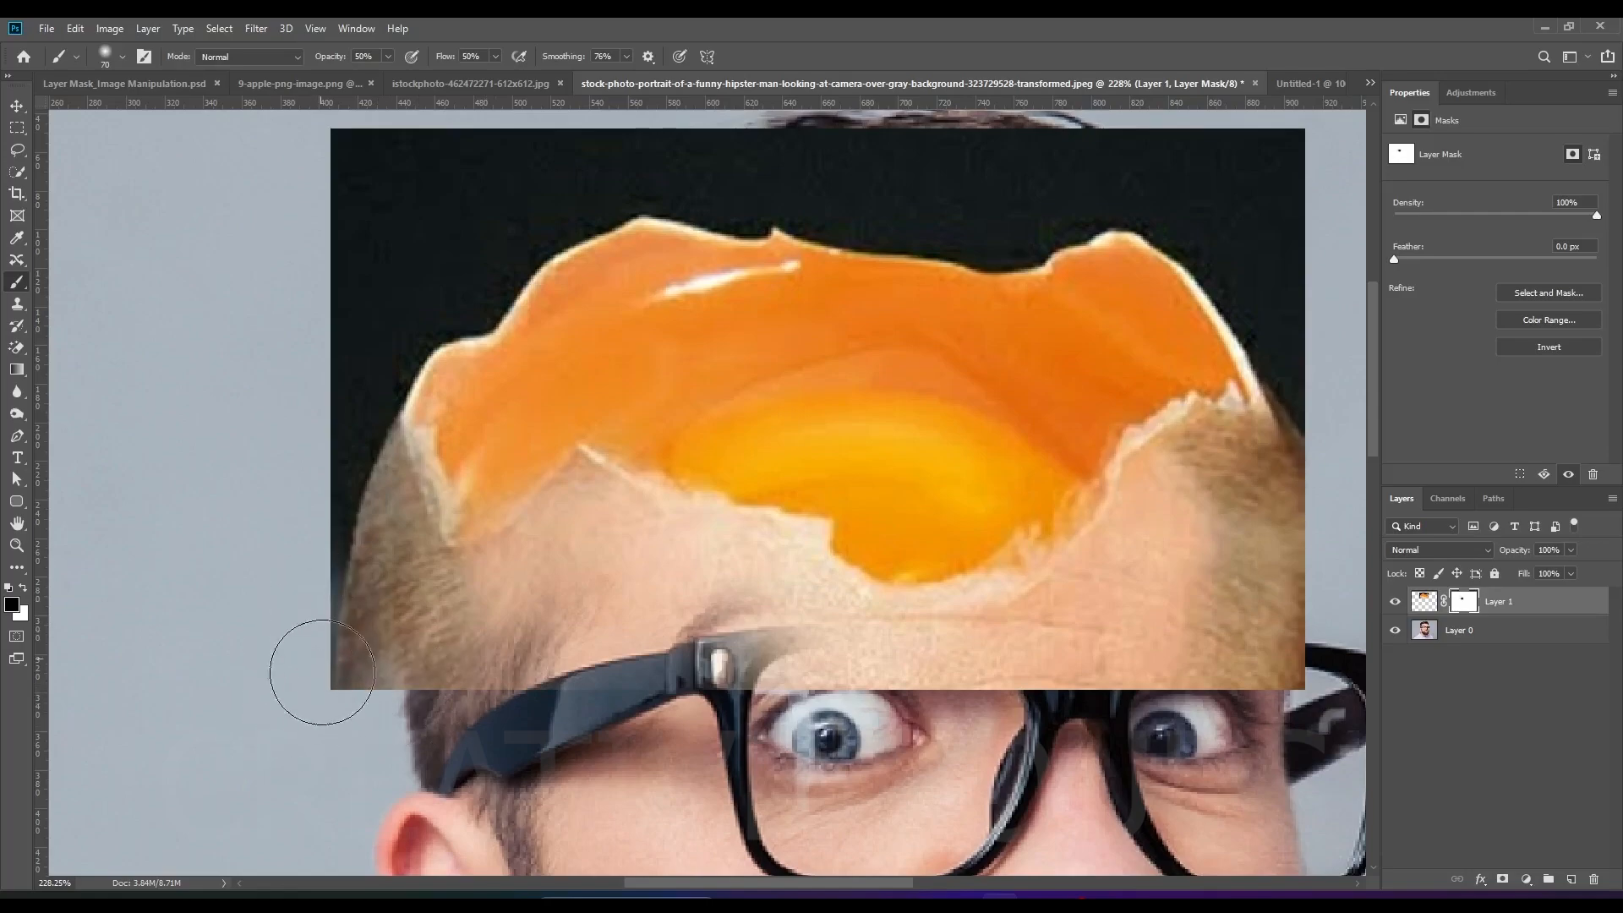
pyautogui.moveTo(322, 672)
pyautogui.mouseDown()
pyautogui.moveTo(356, 688)
pyautogui.moveTo(342, 593)
pyautogui.moveTo(366, 618)
pyautogui.moveTo(350, 718)
pyautogui.moveTo(306, 614)
pyautogui.moveTo(318, 681)
pyautogui.mouseUp()
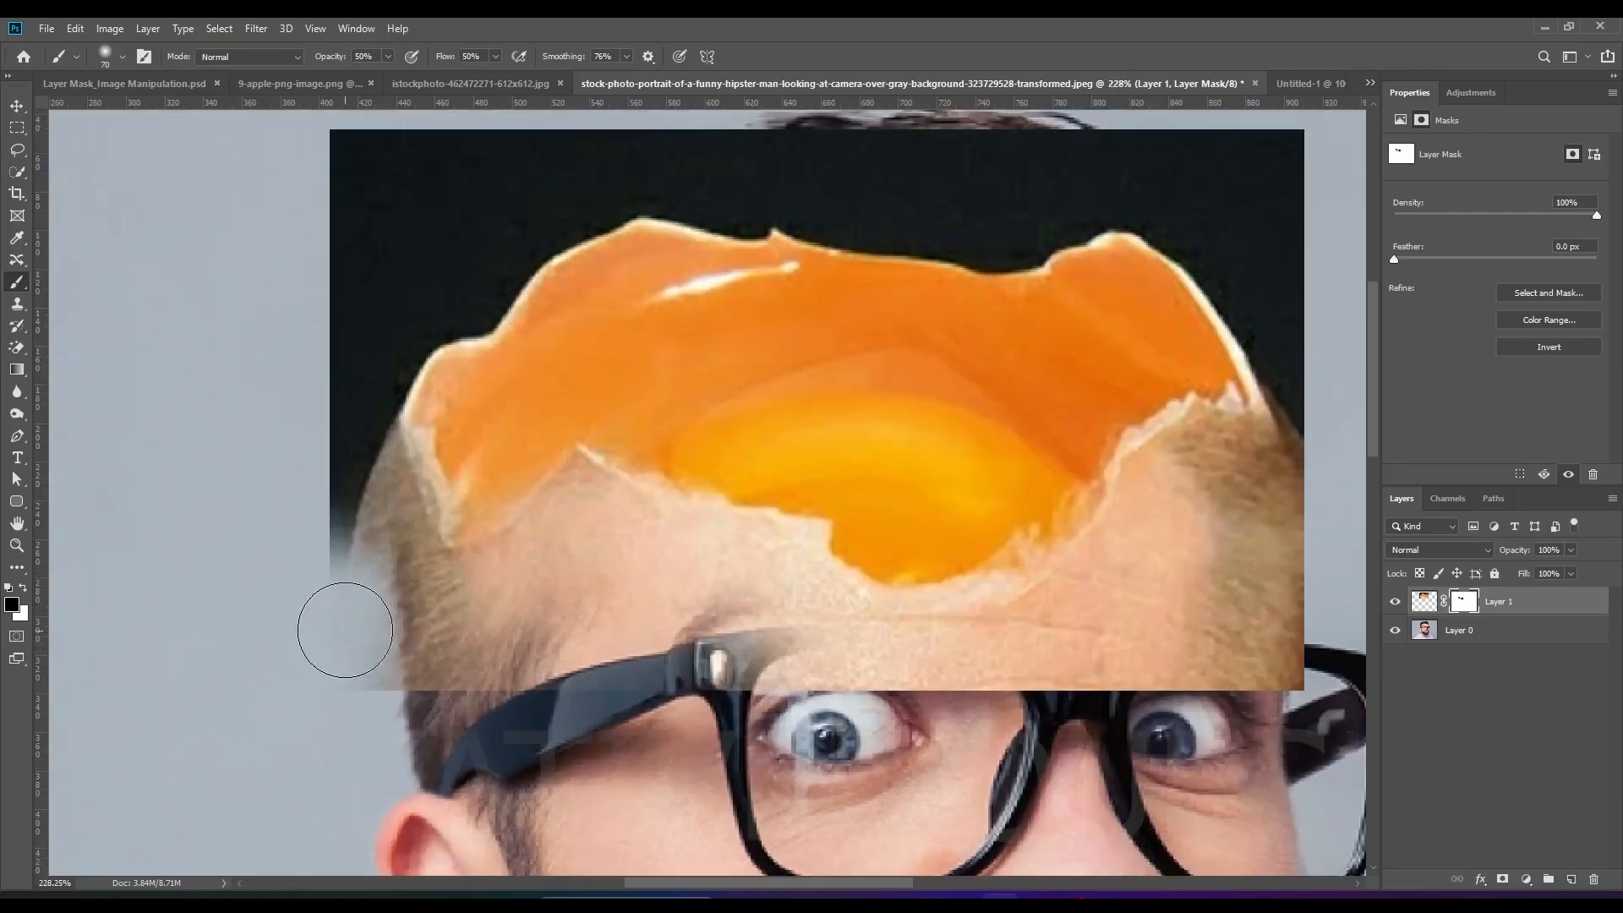
# Step: Mask out the egg image's remaining lower edge and lower-right side using 99% brush opacity and 100% flow
pyautogui.scroll(1, 344, 626)
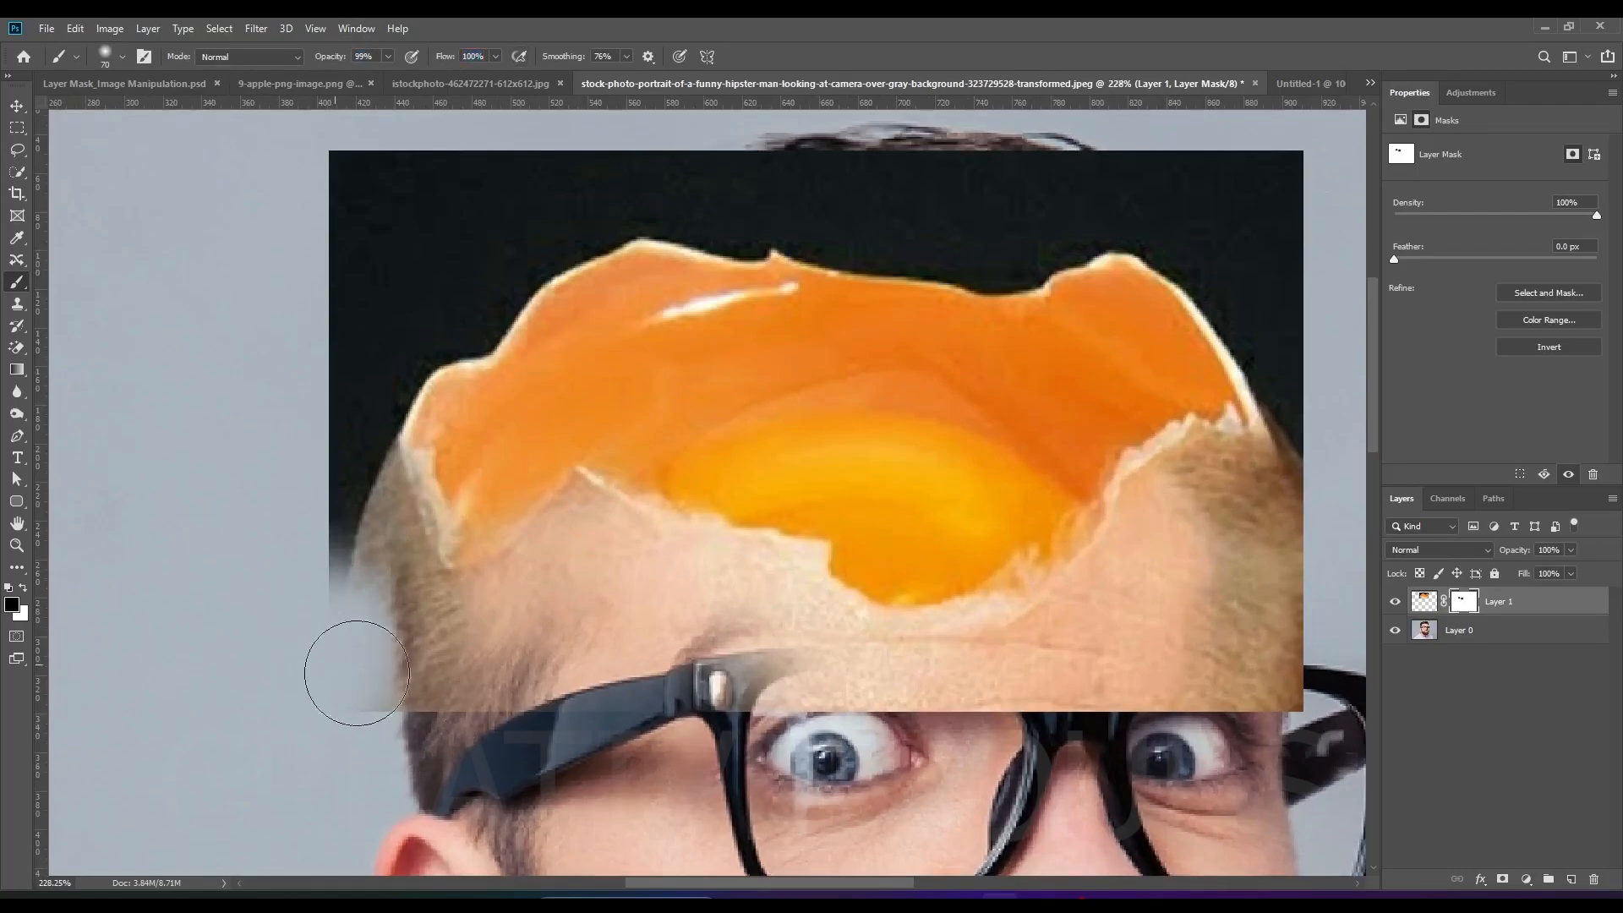
pyautogui.moveTo(347, 670)
pyautogui.mouseDown()
pyautogui.moveTo(824, 716)
pyautogui.moveTo(249, 708)
pyautogui.moveTo(1409, 728)
pyautogui.mouseUp()
pyautogui.hscroll(3, 1187, 525)
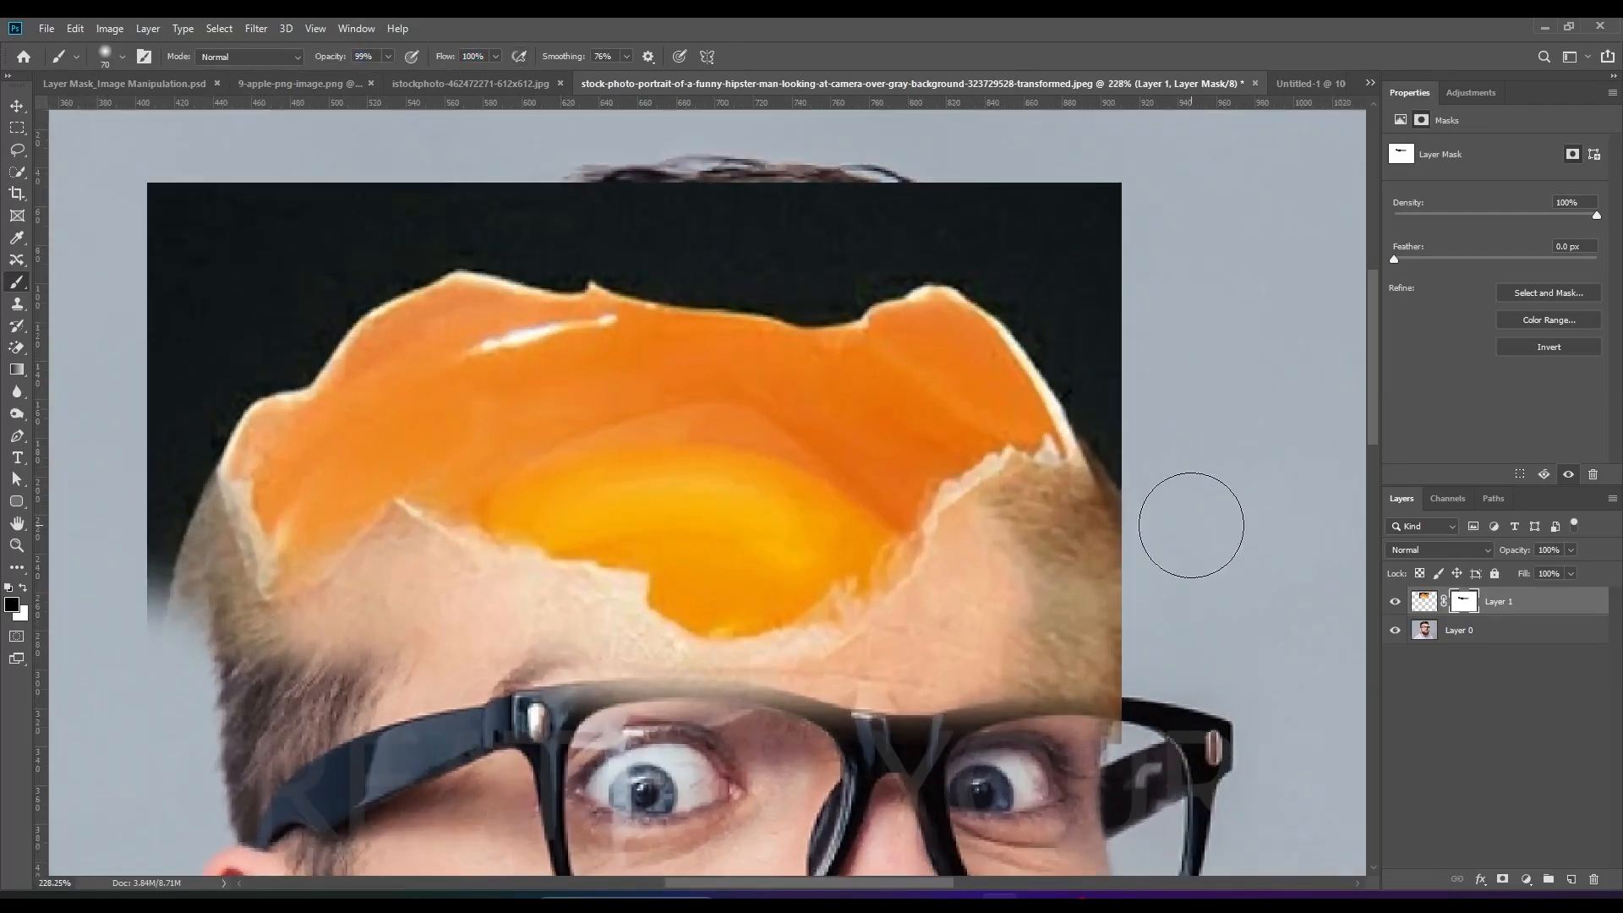
pyautogui.moveTo(1187, 525)
pyautogui.mouseDown()
pyautogui.moveTo(1011, 694)
pyautogui.moveTo(988, 659)
pyautogui.moveTo(1069, 574)
pyautogui.moveTo(1136, 674)
pyautogui.moveTo(1181, 670)
pyautogui.moveTo(1053, 787)
pyautogui.moveTo(939, 701)
pyautogui.mouseUp()
pyautogui.scroll(4, 938, 701)
pyautogui.scroll(-1, 1099, 626)
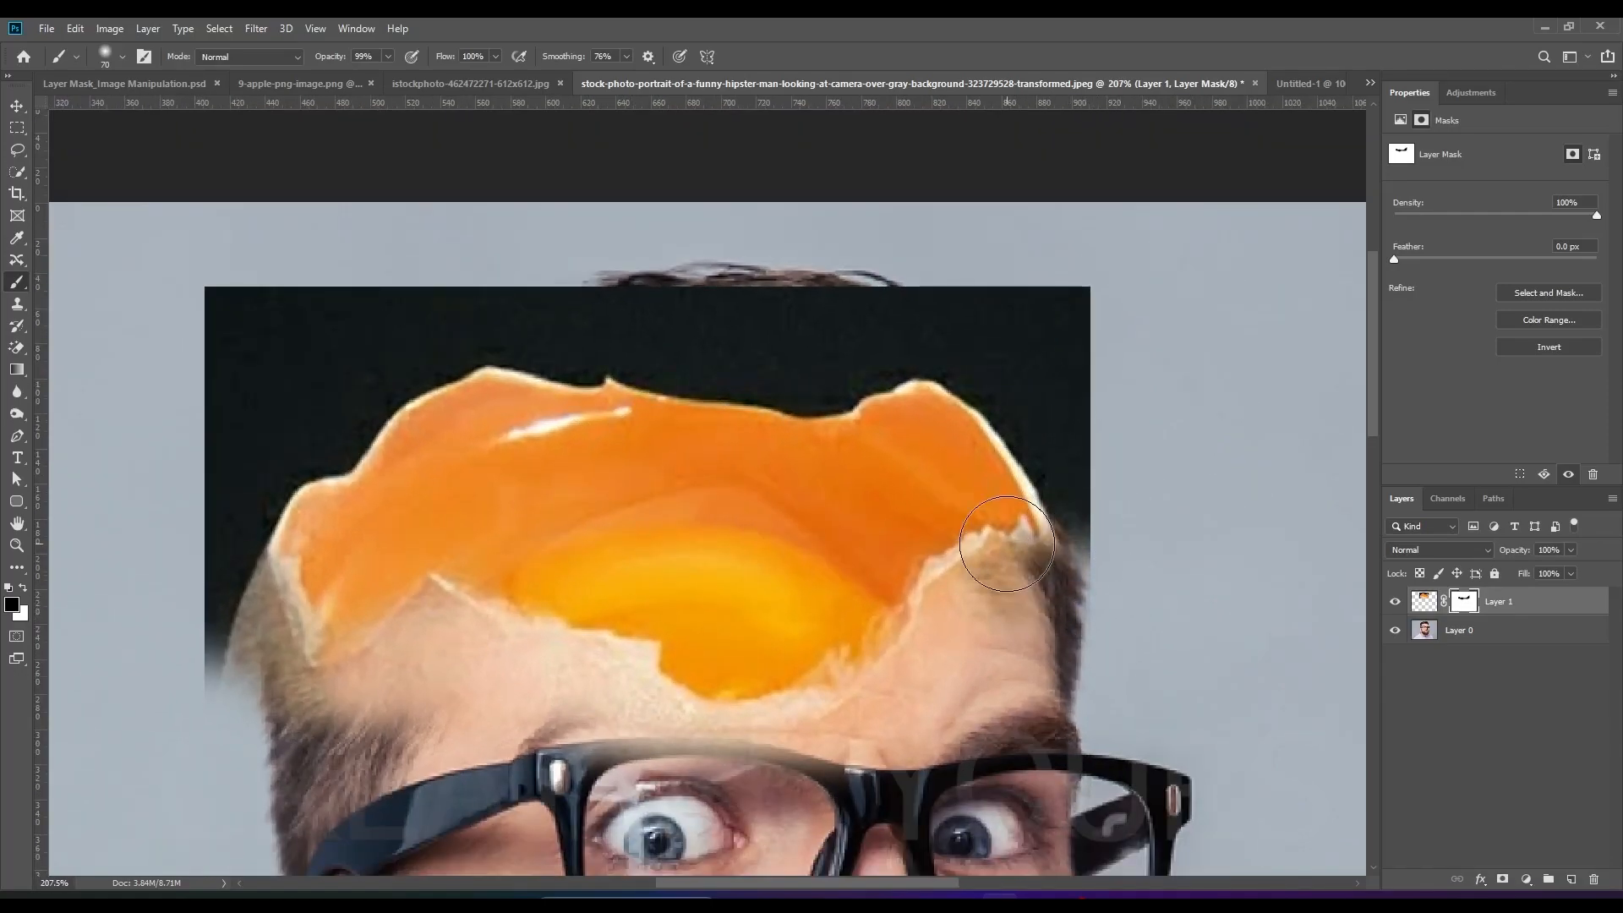
# Step: Set the brush hardness to 100% and mask out the dark background beside the shell's right edge
pyautogui.rightClick(1028, 448)
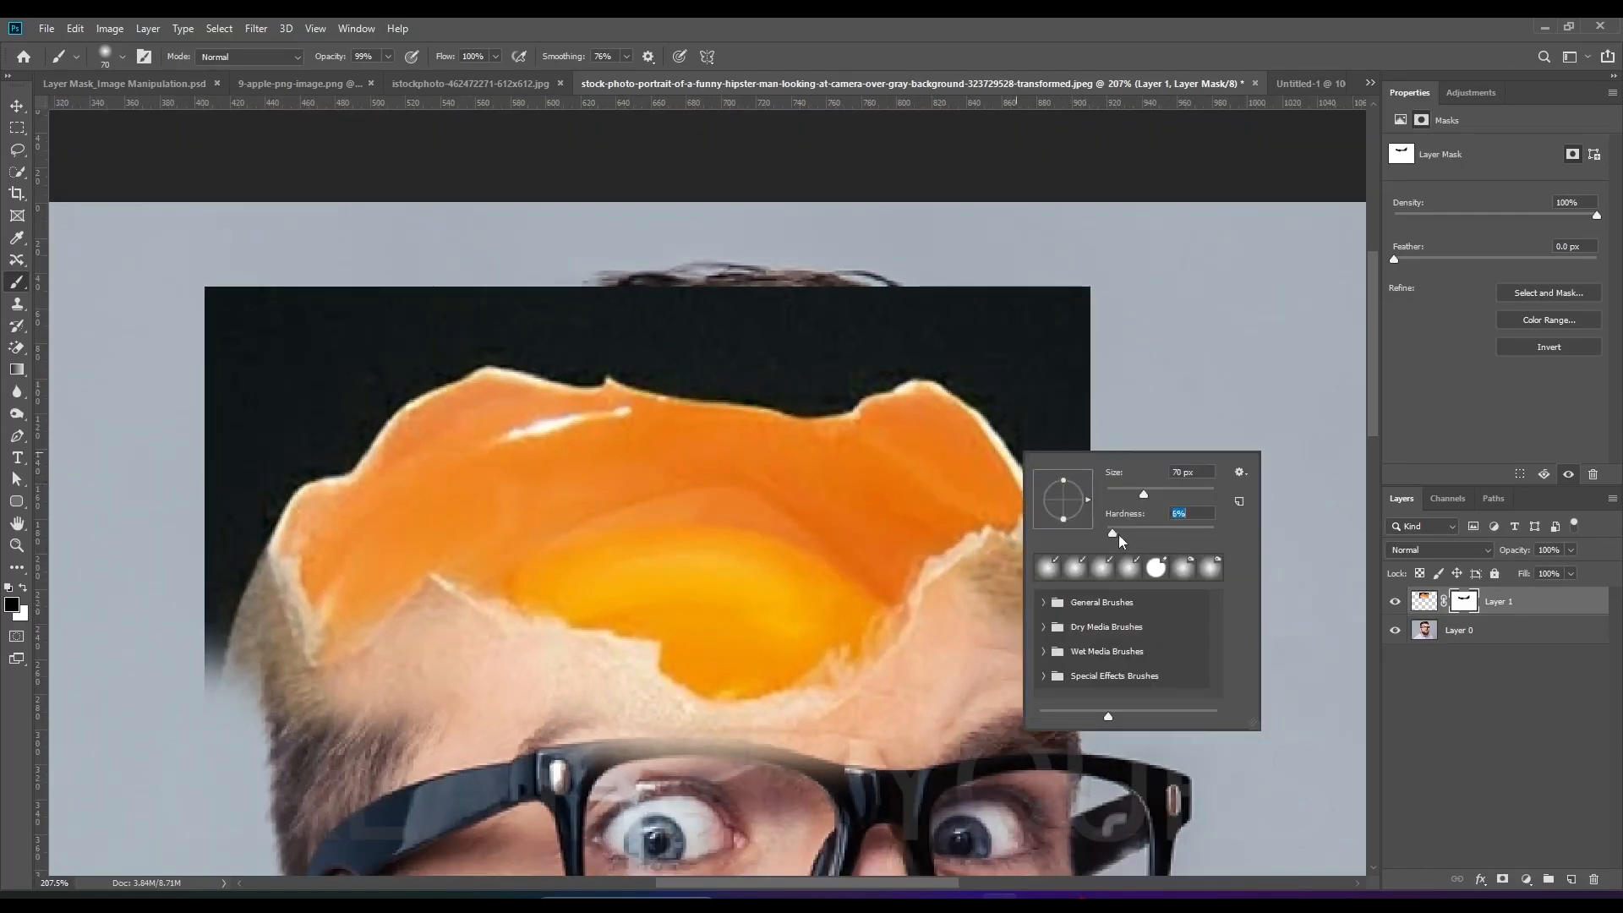
pyautogui.moveTo(1118, 534); pyautogui.dragTo(1215, 534)
pyautogui.press('Return')
pyautogui.moveTo(1128, 405); pyautogui.dragTo(1133, 551)
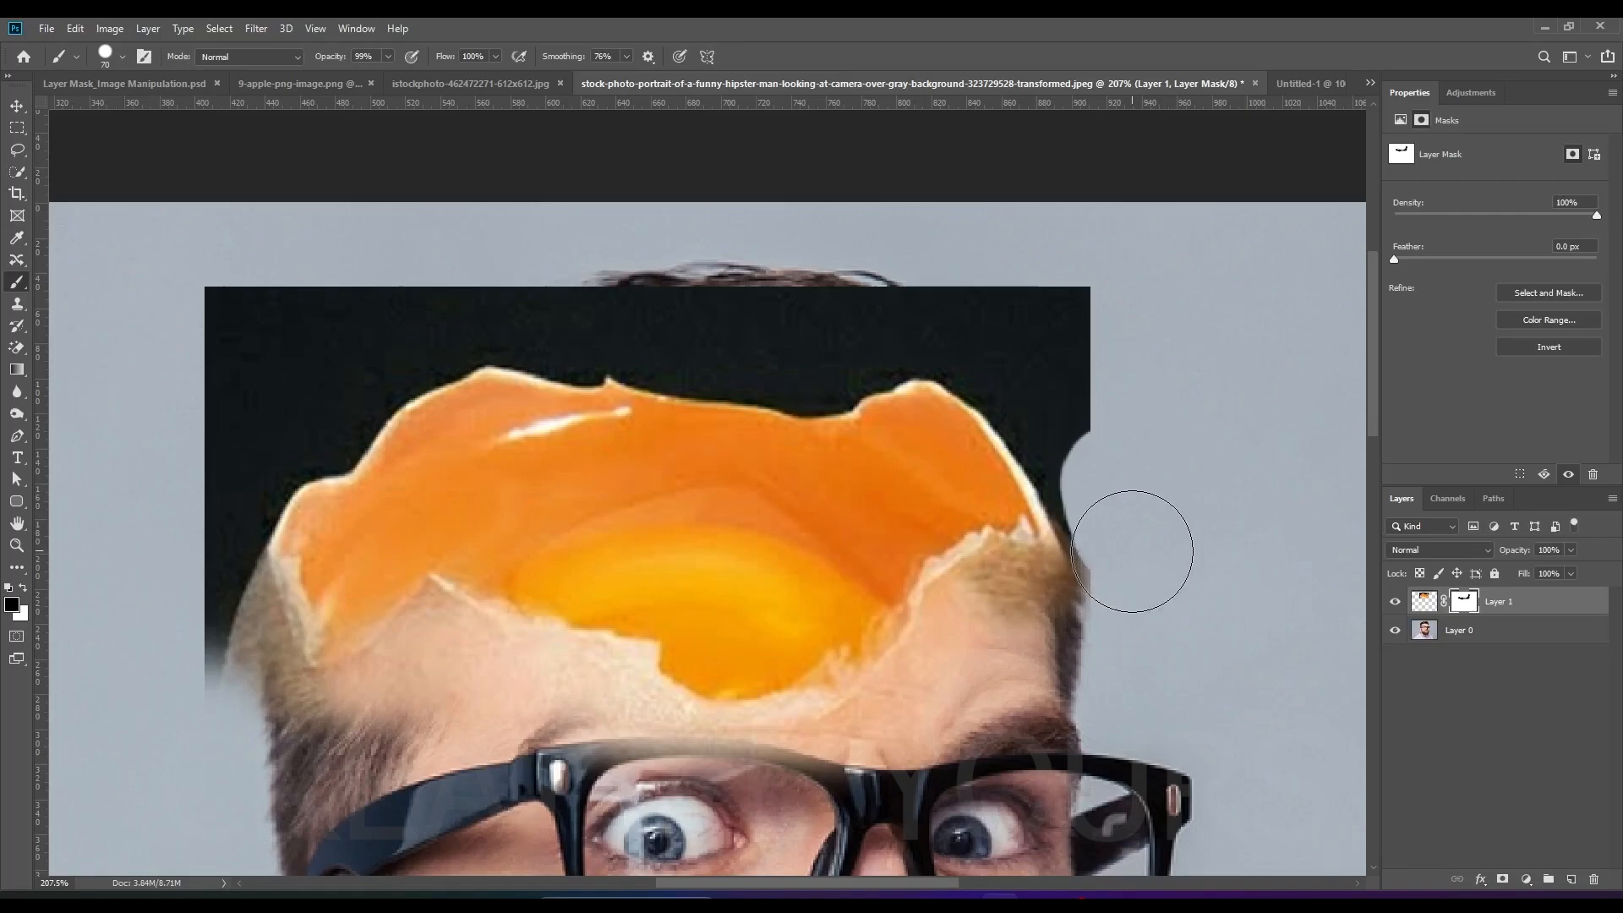
# Step: Mask out the egg image's skin below the cracked shell and the dark background along the shell's left edge
pyautogui.moveTo(960, 712); pyautogui.dragTo(1050, 526)
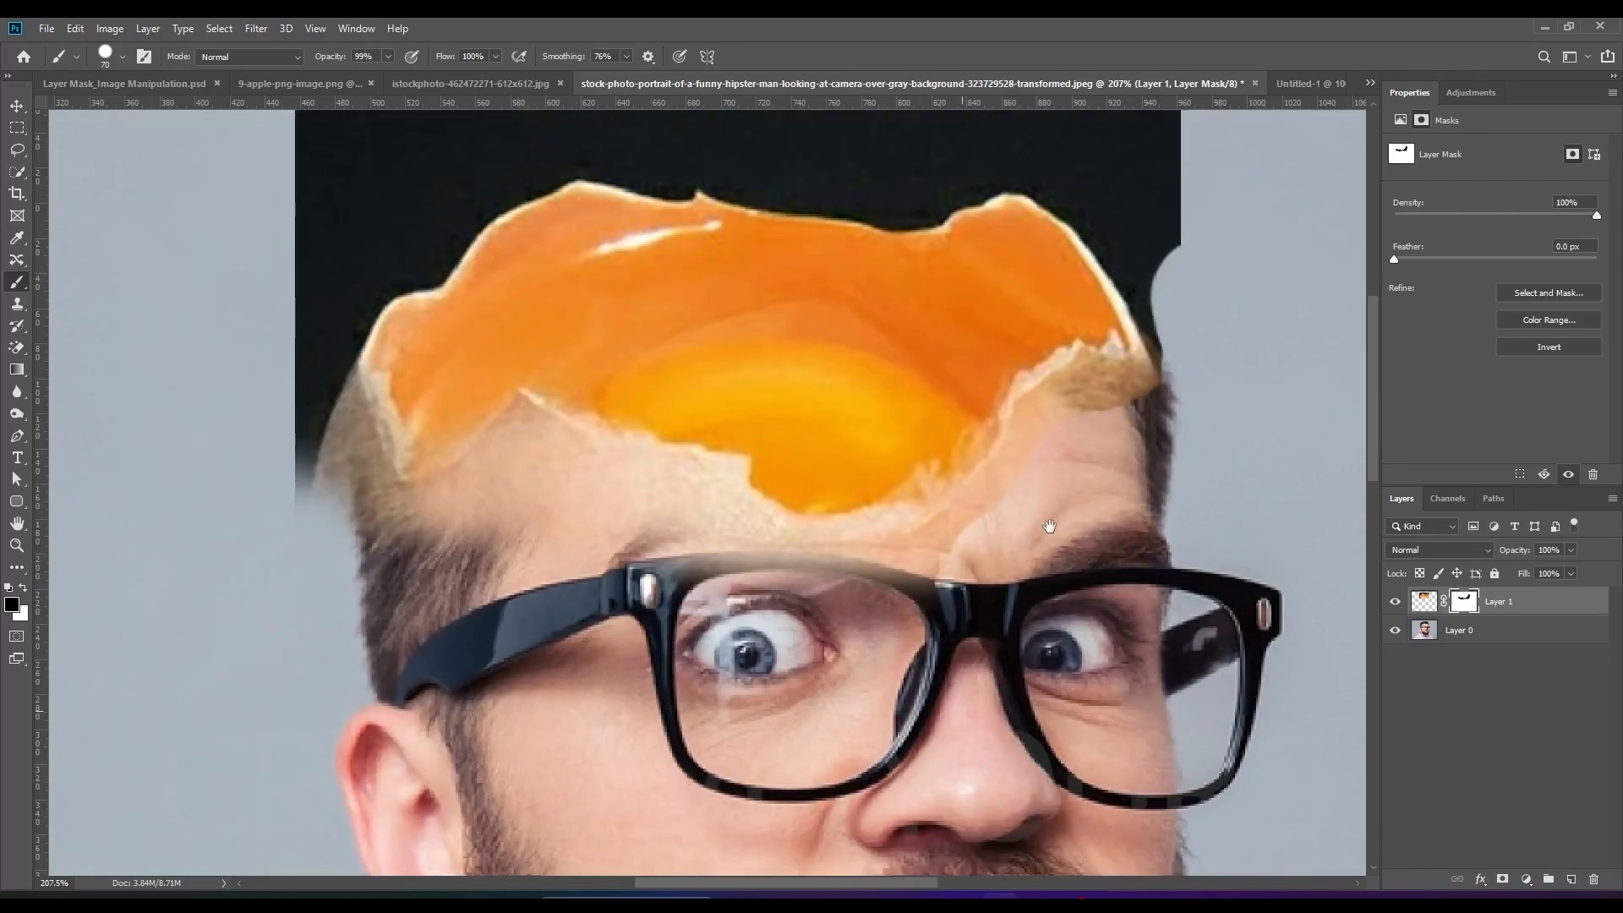
pyautogui.moveTo(980, 617)
pyautogui.mouseDown()
pyautogui.moveTo(693, 582)
pyautogui.moveTo(532, 527)
pyautogui.moveTo(452, 541)
pyautogui.moveTo(616, 536)
pyautogui.moveTo(679, 566)
pyautogui.mouseUp()
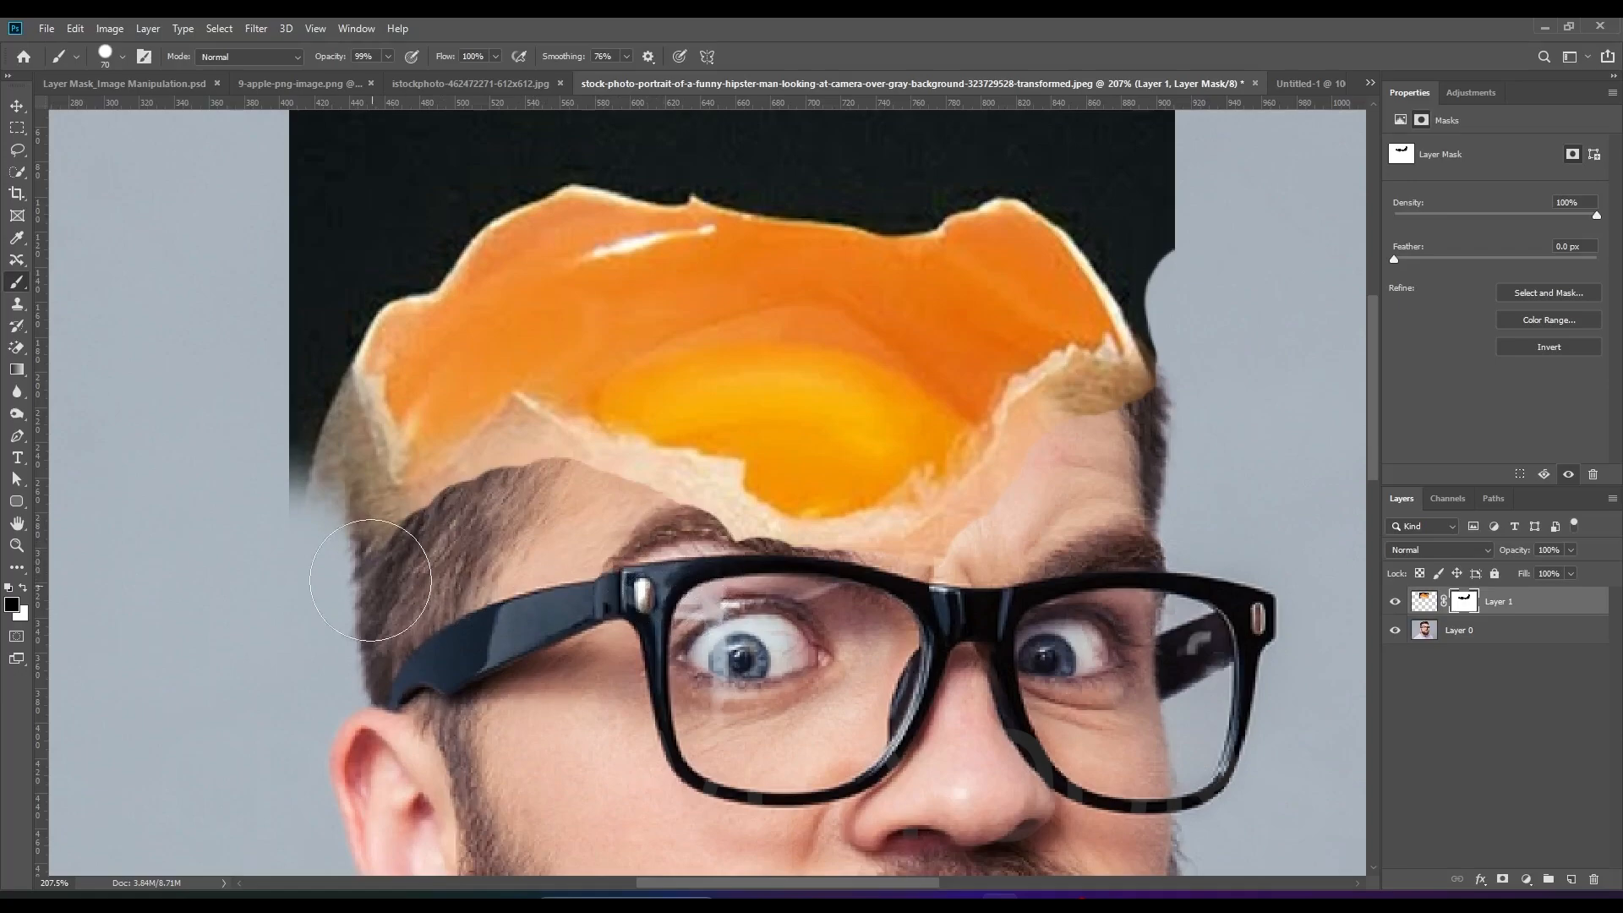
pyautogui.moveTo(370, 580)
pyautogui.mouseDown()
pyautogui.moveTo(285, 495)
pyautogui.moveTo(276, 330)
pyautogui.mouseUp()
pyautogui.scroll(4, 276, 330)
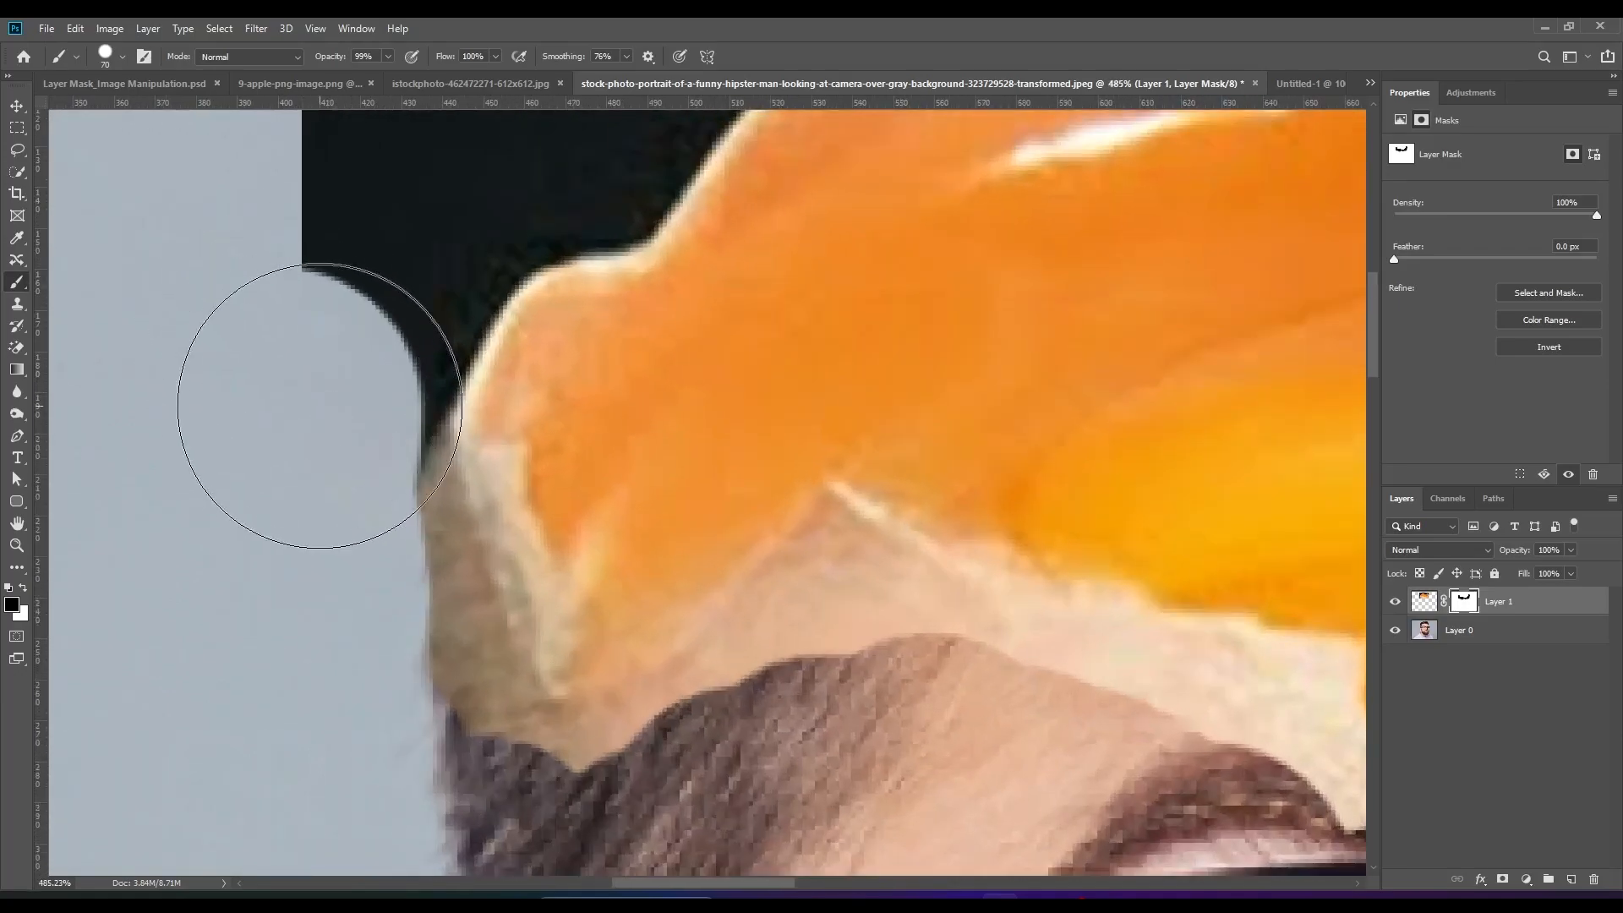
pyautogui.moveTo(319, 406)
pyautogui.mouseDown()
pyautogui.moveTo(301, 391)
pyautogui.moveTo(337, 326)
pyautogui.moveTo(278, 511)
pyautogui.mouseUp()
pyautogui.moveTo(319, 435); pyautogui.dragTo(351, 414)
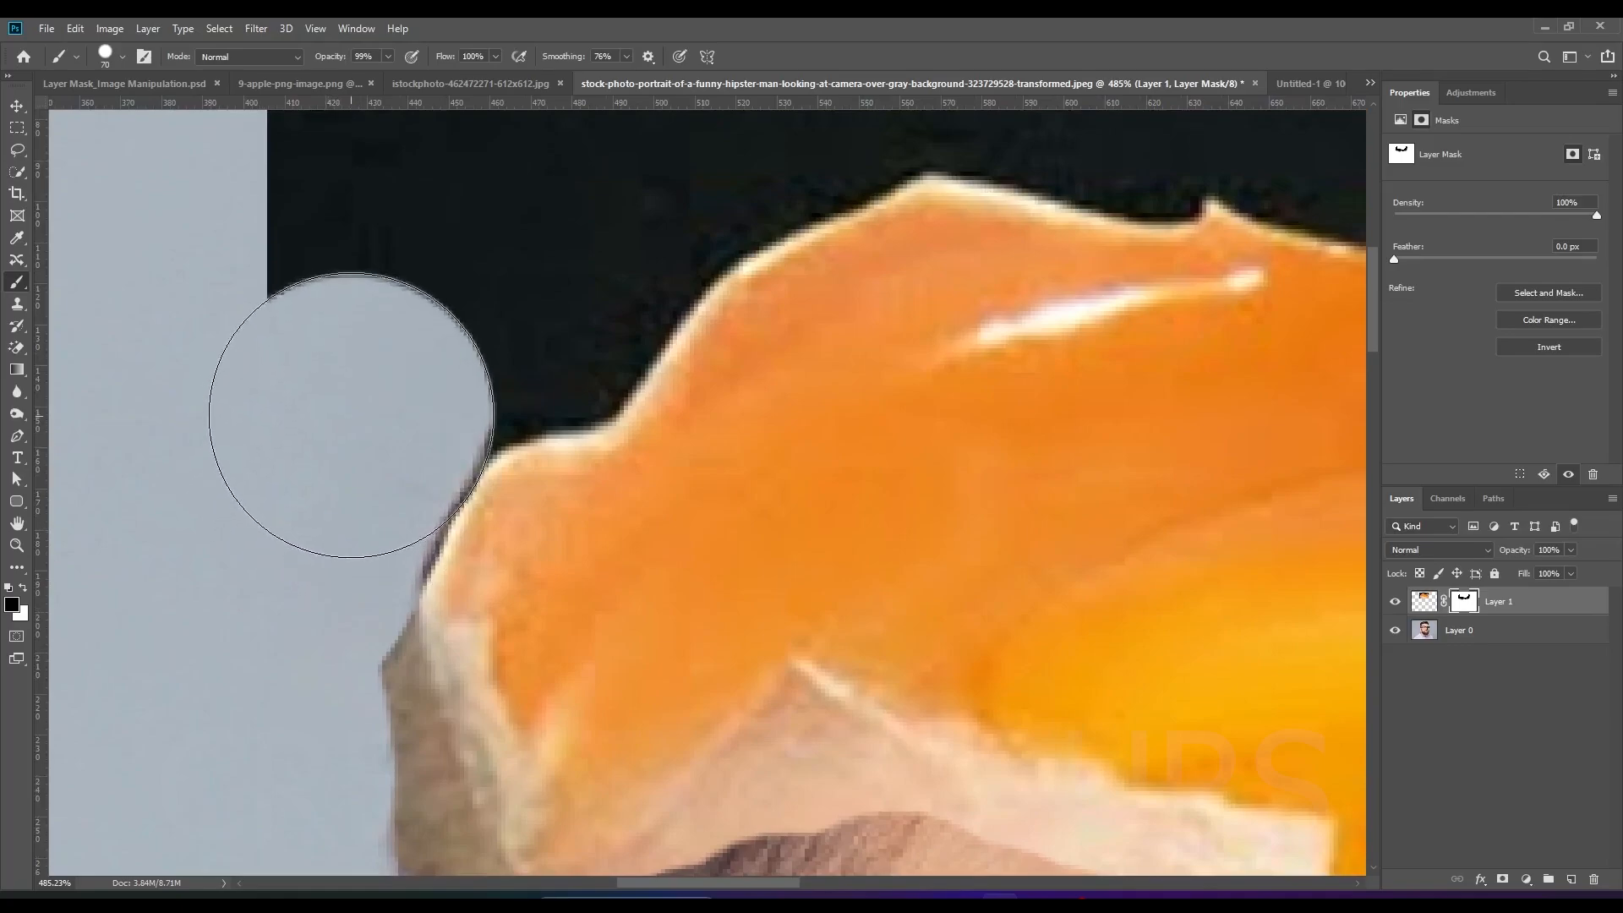
# Step: Reduce the brush to 40 px and mask out the dark background along the shell's upper-left contour
pyautogui.press('[')
pyautogui.press('[')
pyautogui.press('[')
pyautogui.moveTo(443, 373)
pyautogui.mouseDown()
pyautogui.moveTo(446, 399)
pyautogui.moveTo(555, 355)
pyautogui.moveTo(642, 245)
pyautogui.mouseUp()
pyautogui.moveTo(591, 300); pyautogui.dragTo(393, 481)
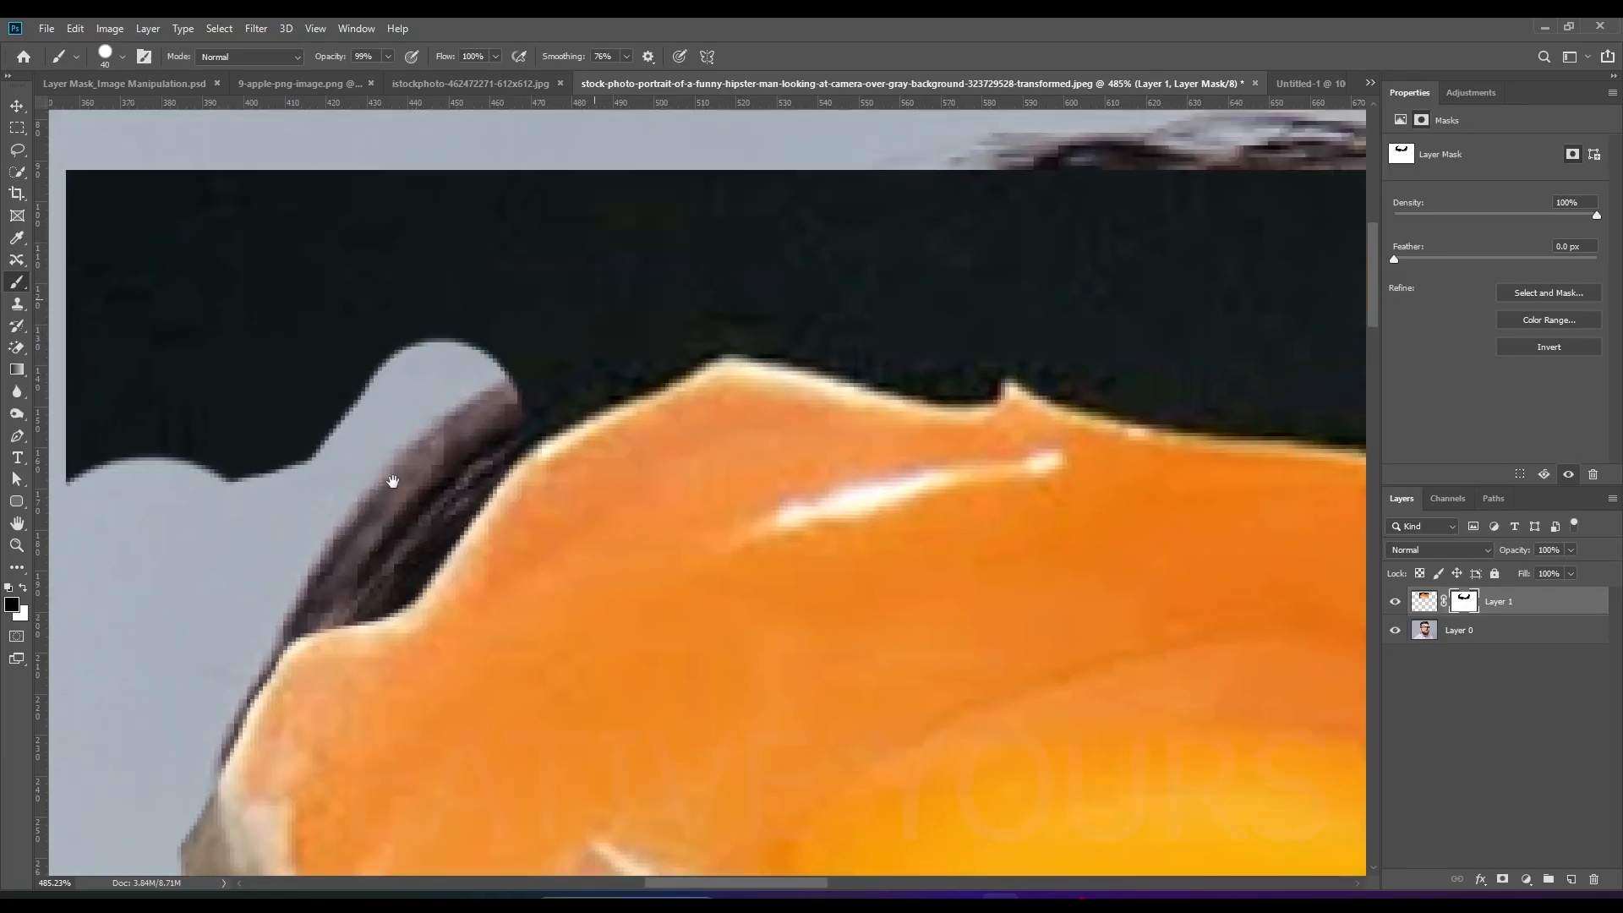
# Step: Reduce the brush to 20 px and mask out the dark background along the shell's top and upper-right contour
pyautogui.moveTo(463, 371)
pyautogui.mouseDown()
pyautogui.moveTo(757, 276)
pyautogui.moveTo(884, 312)
pyautogui.moveTo(927, 355)
pyautogui.moveTo(1047, 344)
pyautogui.moveTo(1058, 363)
pyautogui.moveTo(1036, 319)
pyautogui.moveTo(978, 366)
pyautogui.moveTo(366, 315)
pyautogui.mouseUp()
pyautogui.press('[')
pyautogui.press('[')
pyautogui.press('[')
pyautogui.moveTo(534, 341)
pyautogui.mouseDown()
pyautogui.moveTo(972, 393)
pyautogui.moveTo(1123, 303)
pyautogui.moveTo(1192, 296)
pyautogui.mouseUp()
pyautogui.moveTo(1162, 311); pyautogui.dragTo(585, 281)
pyautogui.moveTo(673, 309)
pyautogui.mouseDown()
pyautogui.moveTo(774, 376)
pyautogui.moveTo(871, 510)
pyautogui.moveTo(932, 632)
pyautogui.moveTo(947, 753)
pyautogui.moveTo(972, 784)
pyautogui.mouseUp()
# Step: Mask out more of the dark background above the shell to reveal the hair from the right side across to the left
pyautogui.scroll(-10, 1192, 509)
pyautogui.scroll(2, 1168, 509)
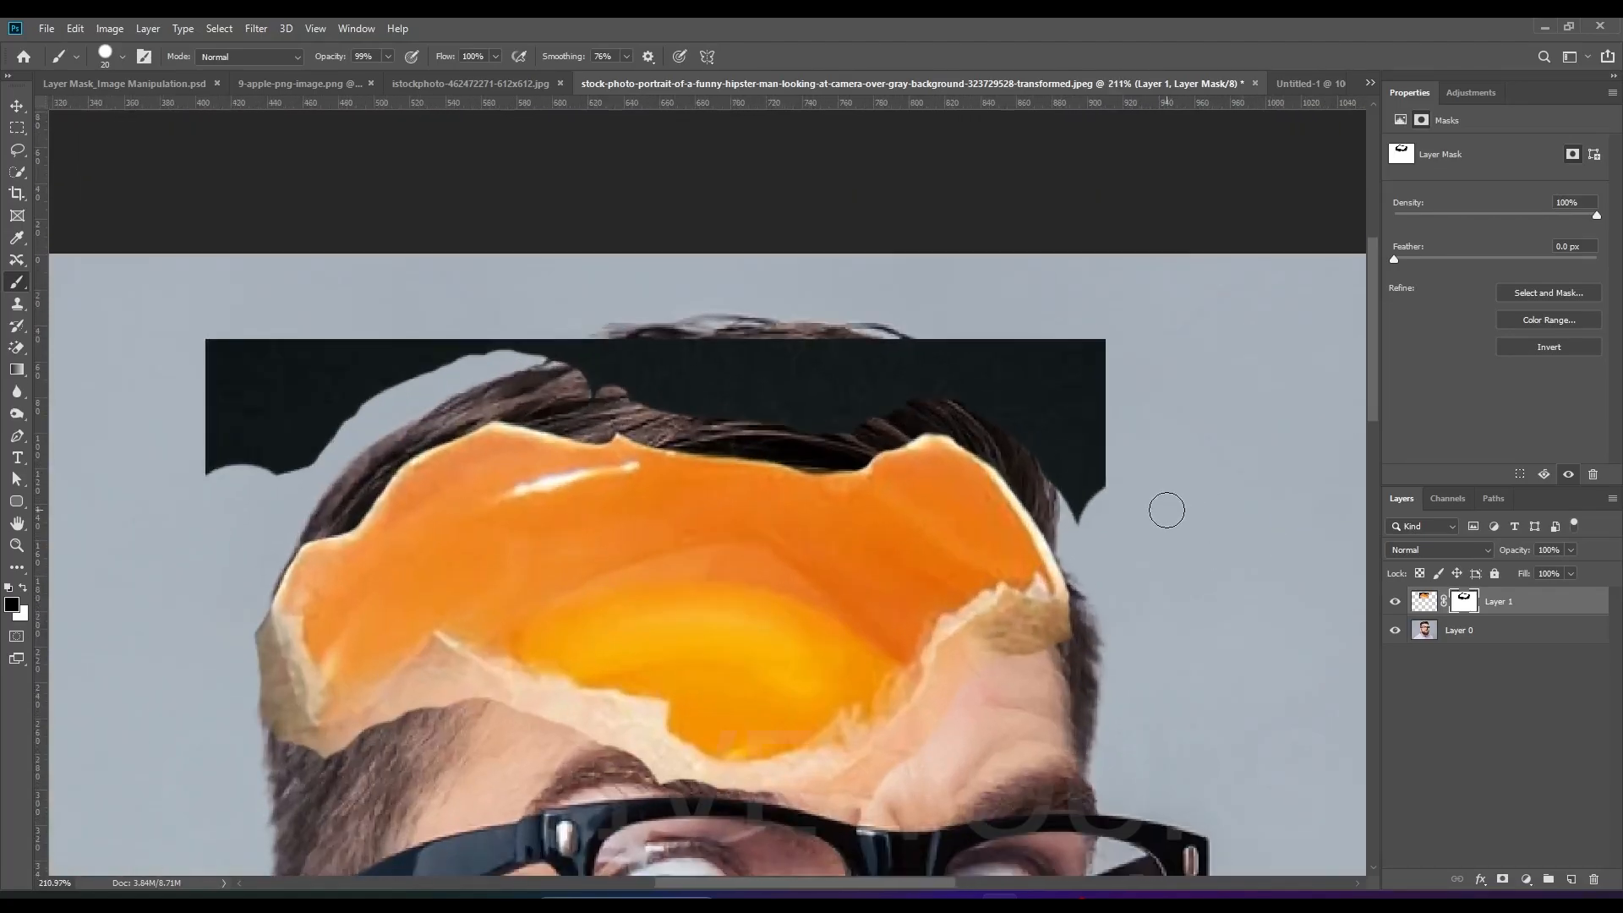
pyautogui.scroll(-2, 1164, 510)
pyautogui.scroll(3, 993, 414)
pyautogui.moveTo(1125, 372)
pyautogui.mouseDown()
pyautogui.moveTo(1176, 354)
pyautogui.moveTo(1158, 378)
pyautogui.moveTo(1163, 575)
pyautogui.moveTo(1025, 440)
pyautogui.mouseUp()
pyautogui.moveTo(894, 447)
pyautogui.mouseDown()
pyautogui.moveTo(758, 448)
pyautogui.moveTo(612, 419)
pyautogui.moveTo(509, 375)
pyautogui.moveTo(417, 389)
pyautogui.moveTo(189, 500)
pyautogui.moveTo(97, 445)
pyautogui.mouseUp()
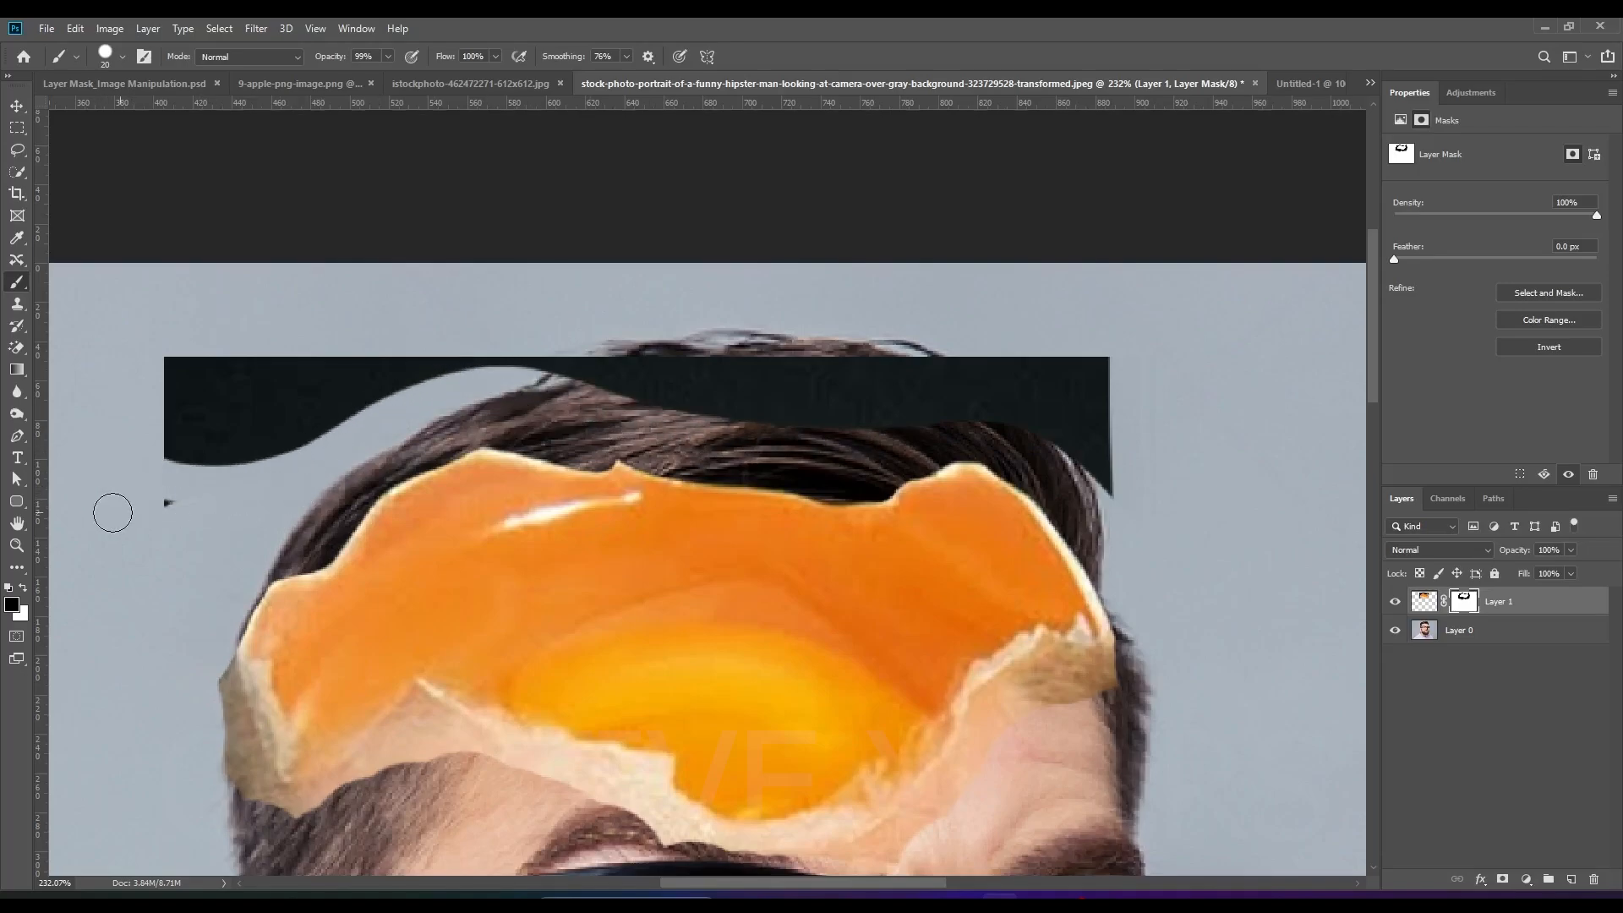
# Step: Lasso the remaining dark strip above the shell, fill the selection with black on the mask, and deselect
pyautogui.click(15, 149)
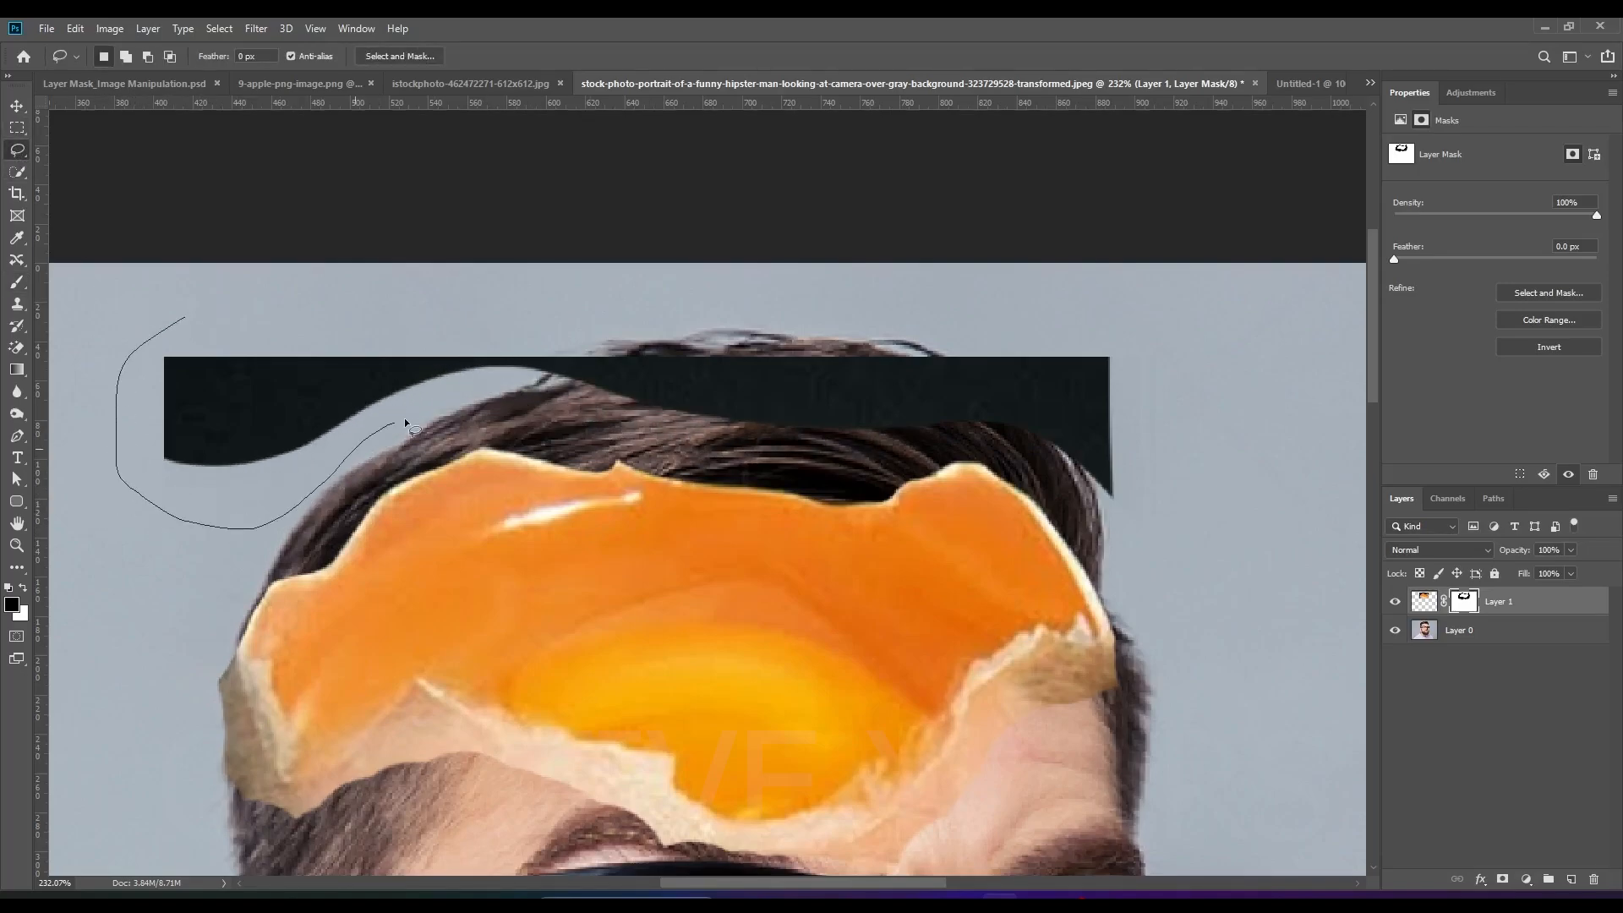
pyautogui.moveTo(1170, 518)
pyautogui.mouseDown()
pyautogui.moveTo(205, 303)
pyautogui.moveTo(127, 313)
pyautogui.mouseUp()
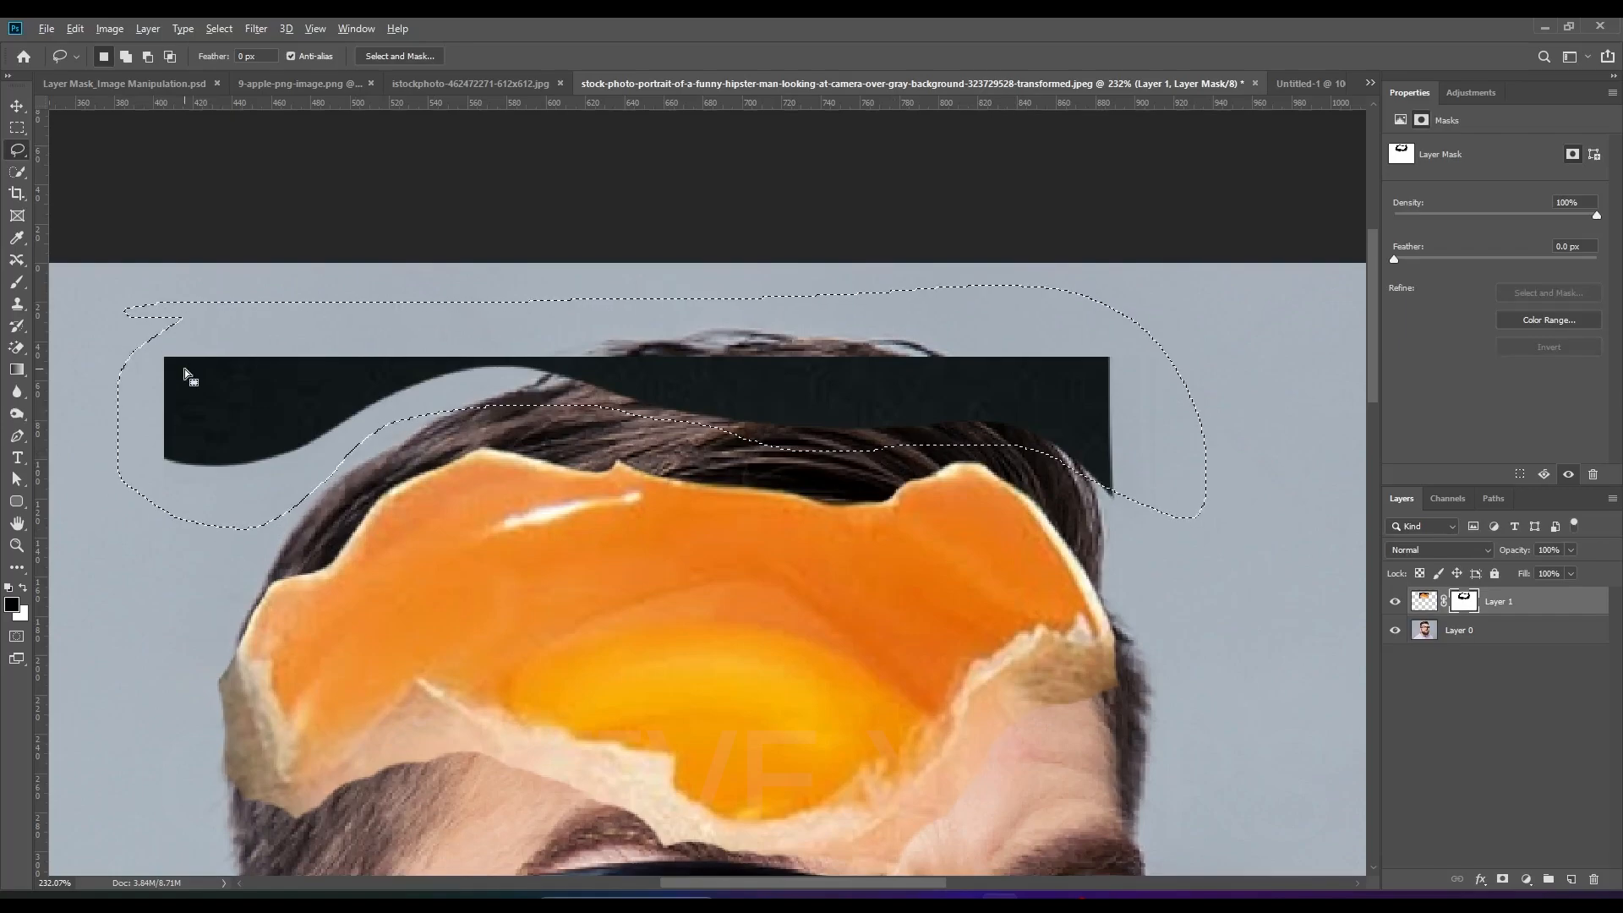
pyautogui.hotkey('alt', 'BackSpace')
pyautogui.scroll(1, 1006, 490)
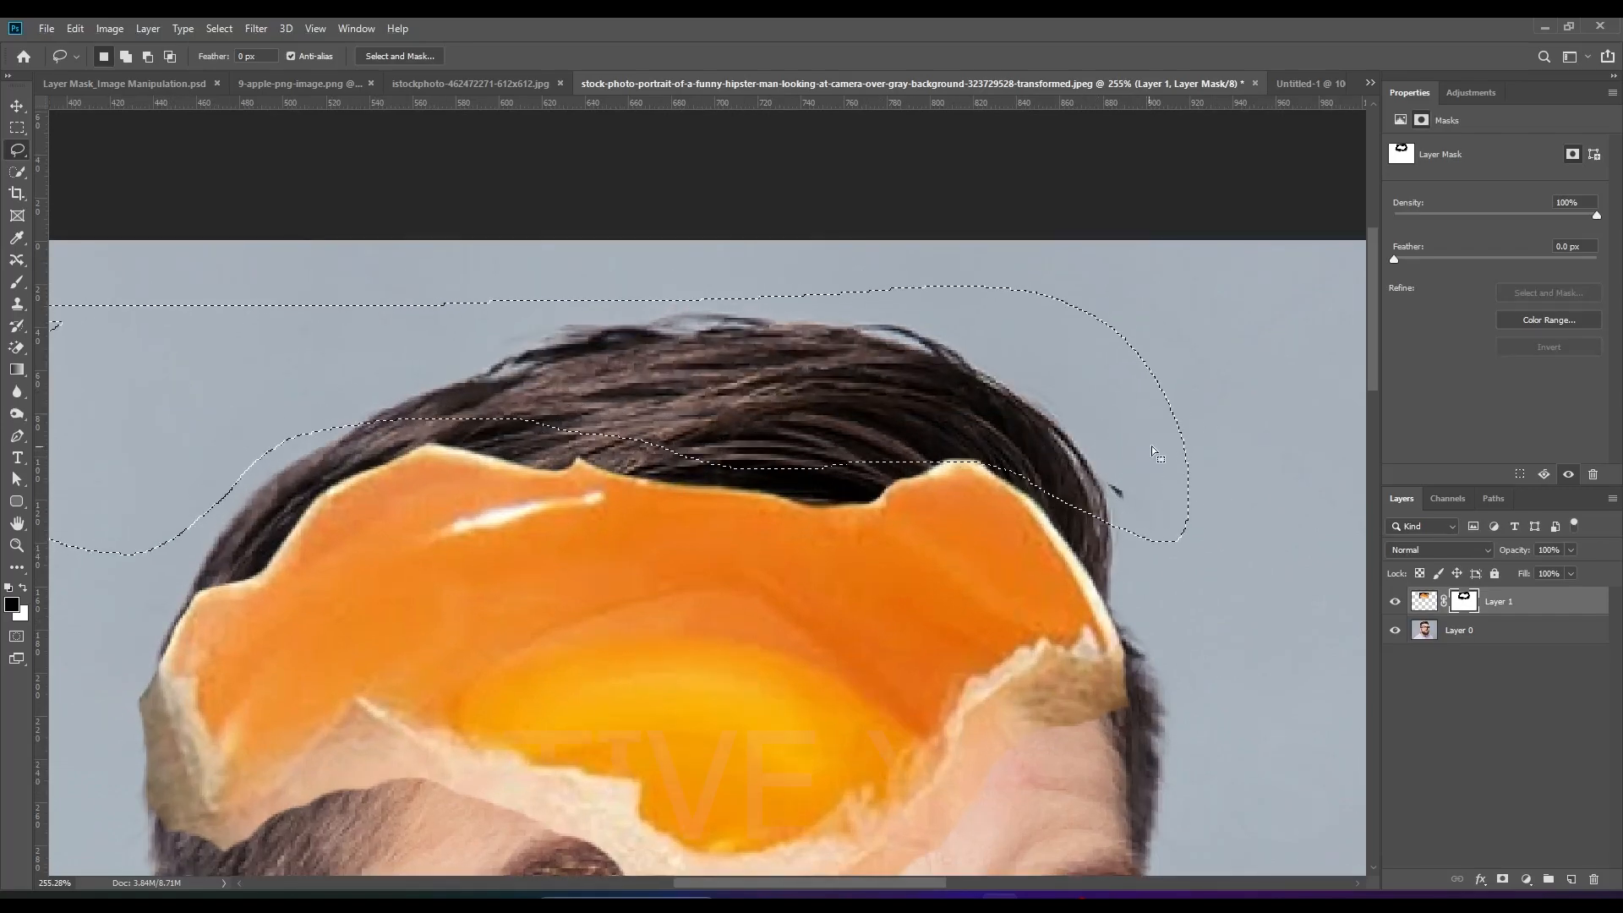
pyautogui.hotkey('ctrl', 'd')
# Step: Paint out the last dark speck beside the right side of the hair on the mask
pyautogui.press('b')
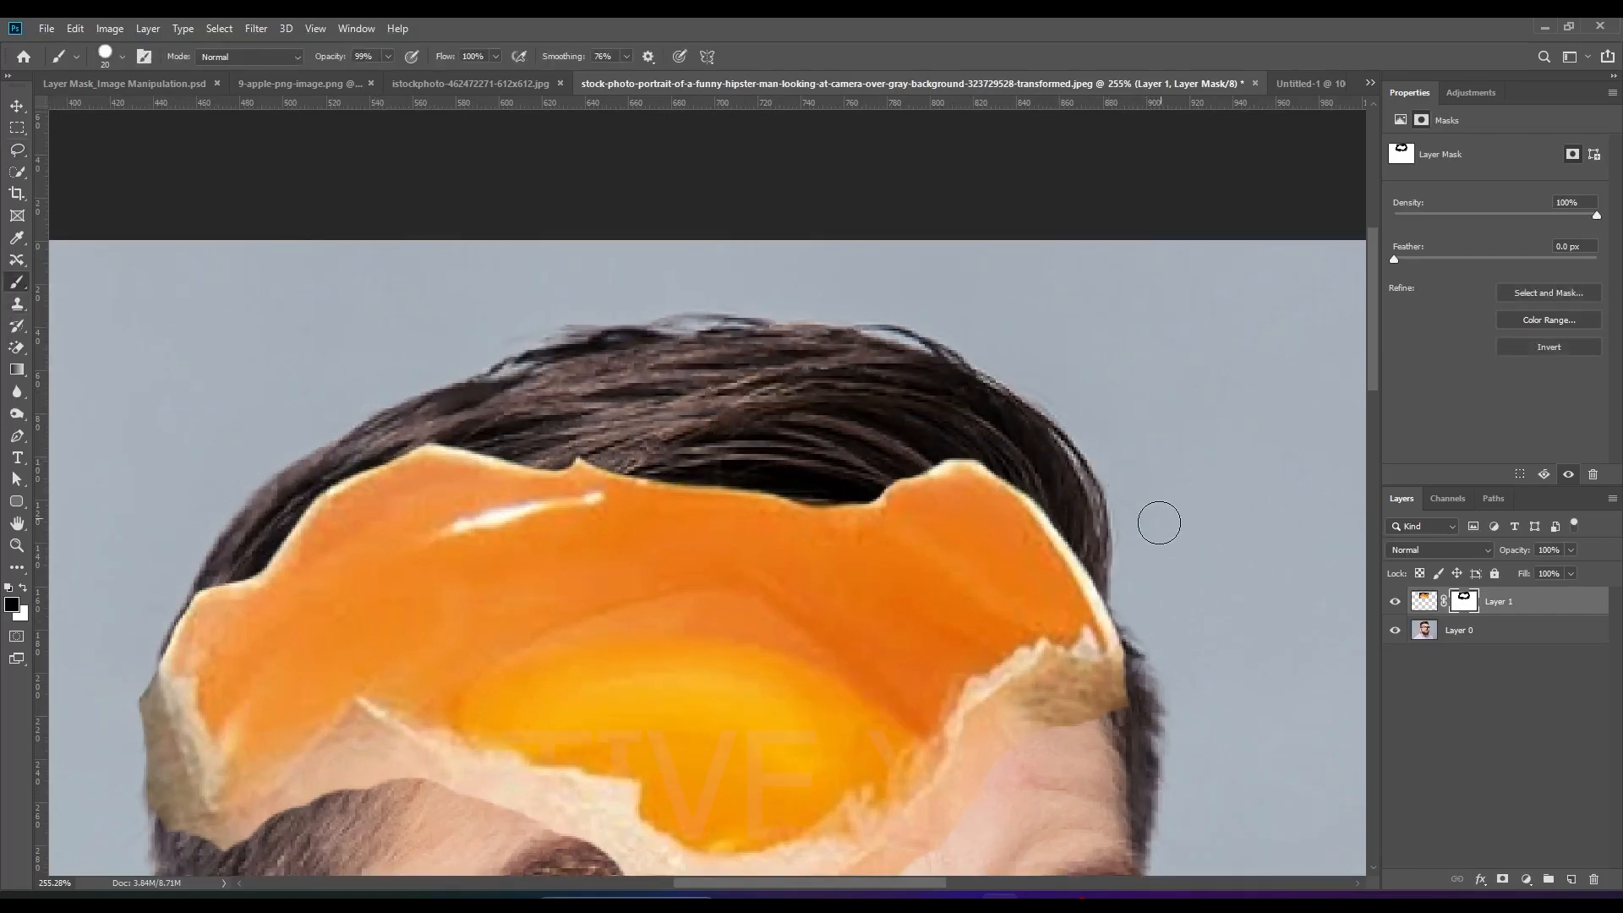
pyautogui.scroll(-9, 1159, 522)
pyautogui.scroll(4, 855, 435)
pyautogui.scroll(2, 760, 448)
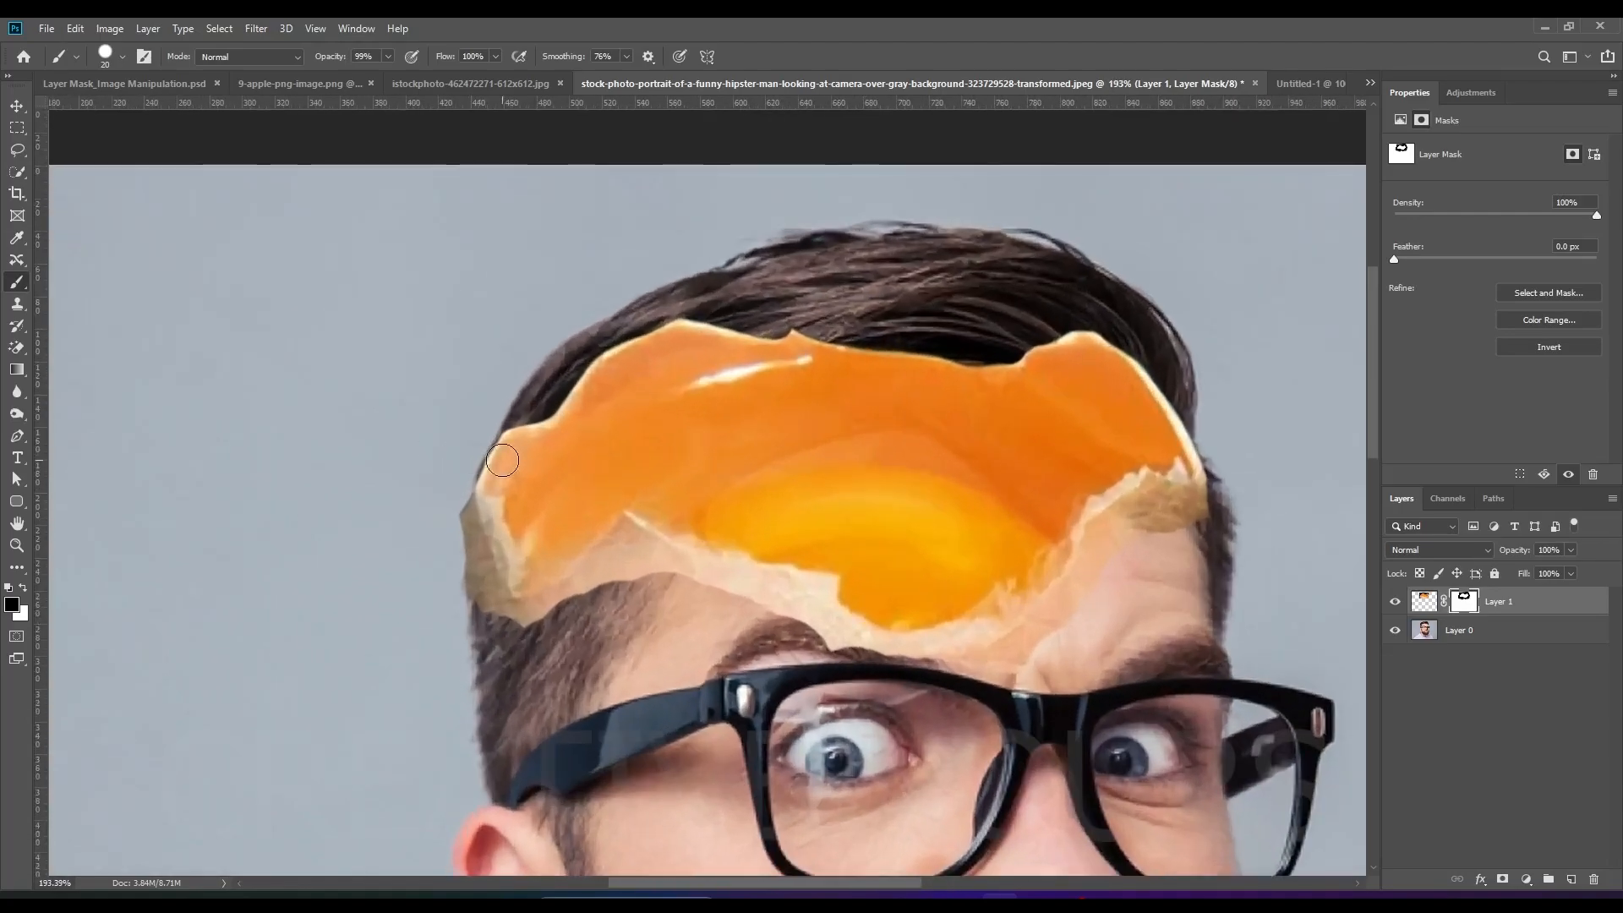
# Step: Soften the brush, set 56% opacity and 37% flow, and mask out the shell's left outer edge so it blends into the side hair
pyautogui.scroll(1, 526, 646)
pyautogui.rightClick(305, 261)
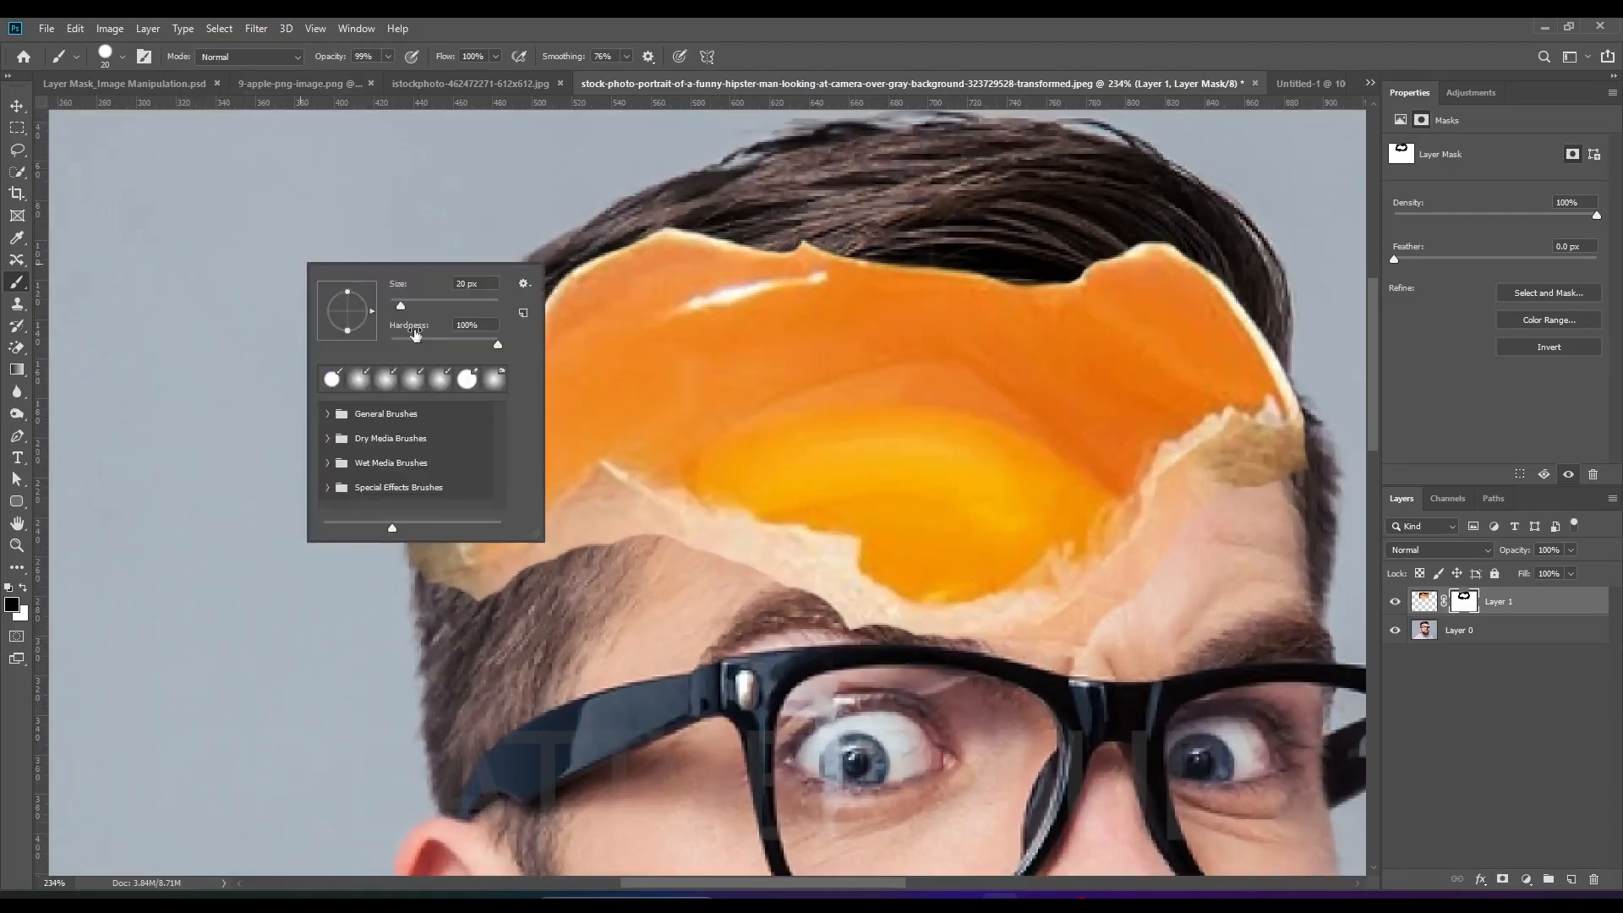
pyautogui.click(415, 339)
pyautogui.click(268, 153)
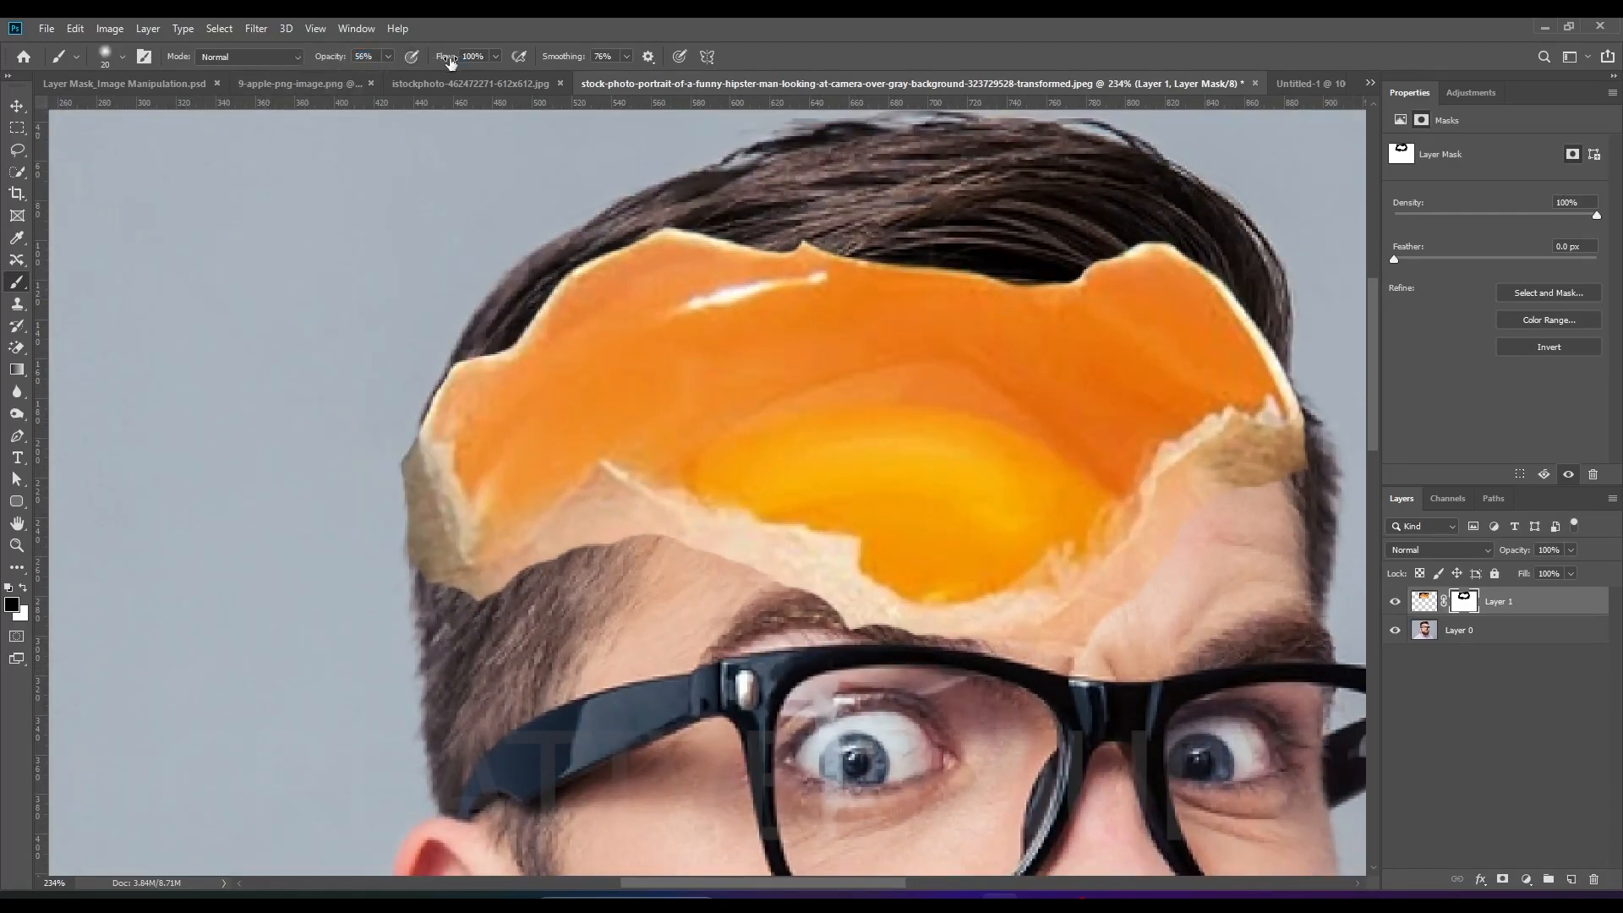
pyautogui.scroll(2, 487, 775)
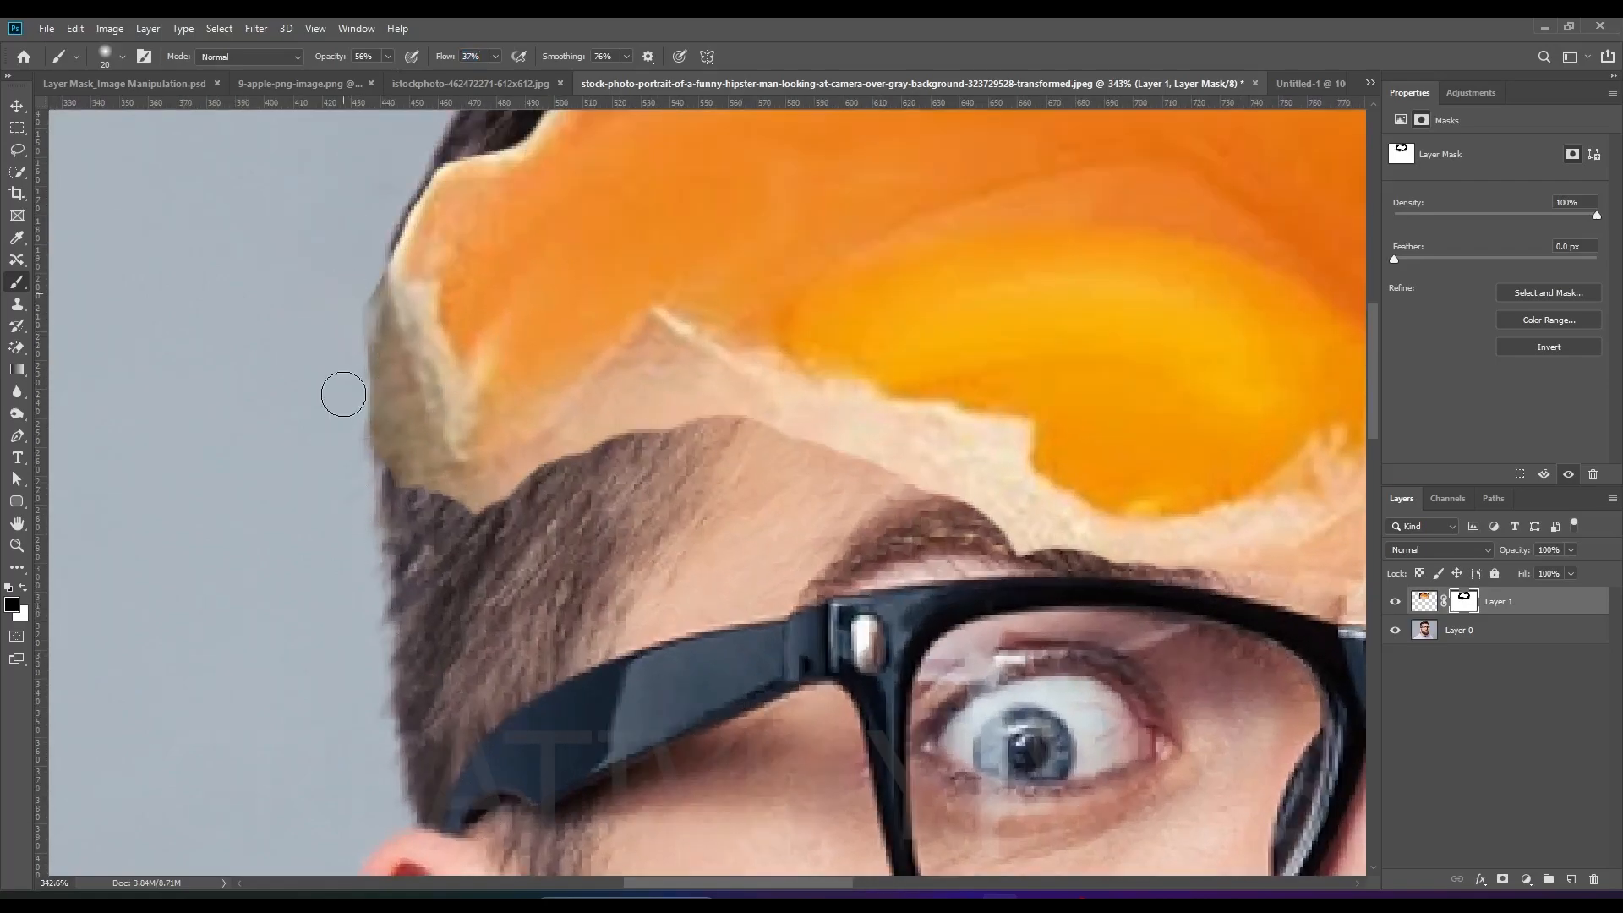
pyautogui.moveTo(386, 492); pyautogui.dragTo(373, 385)
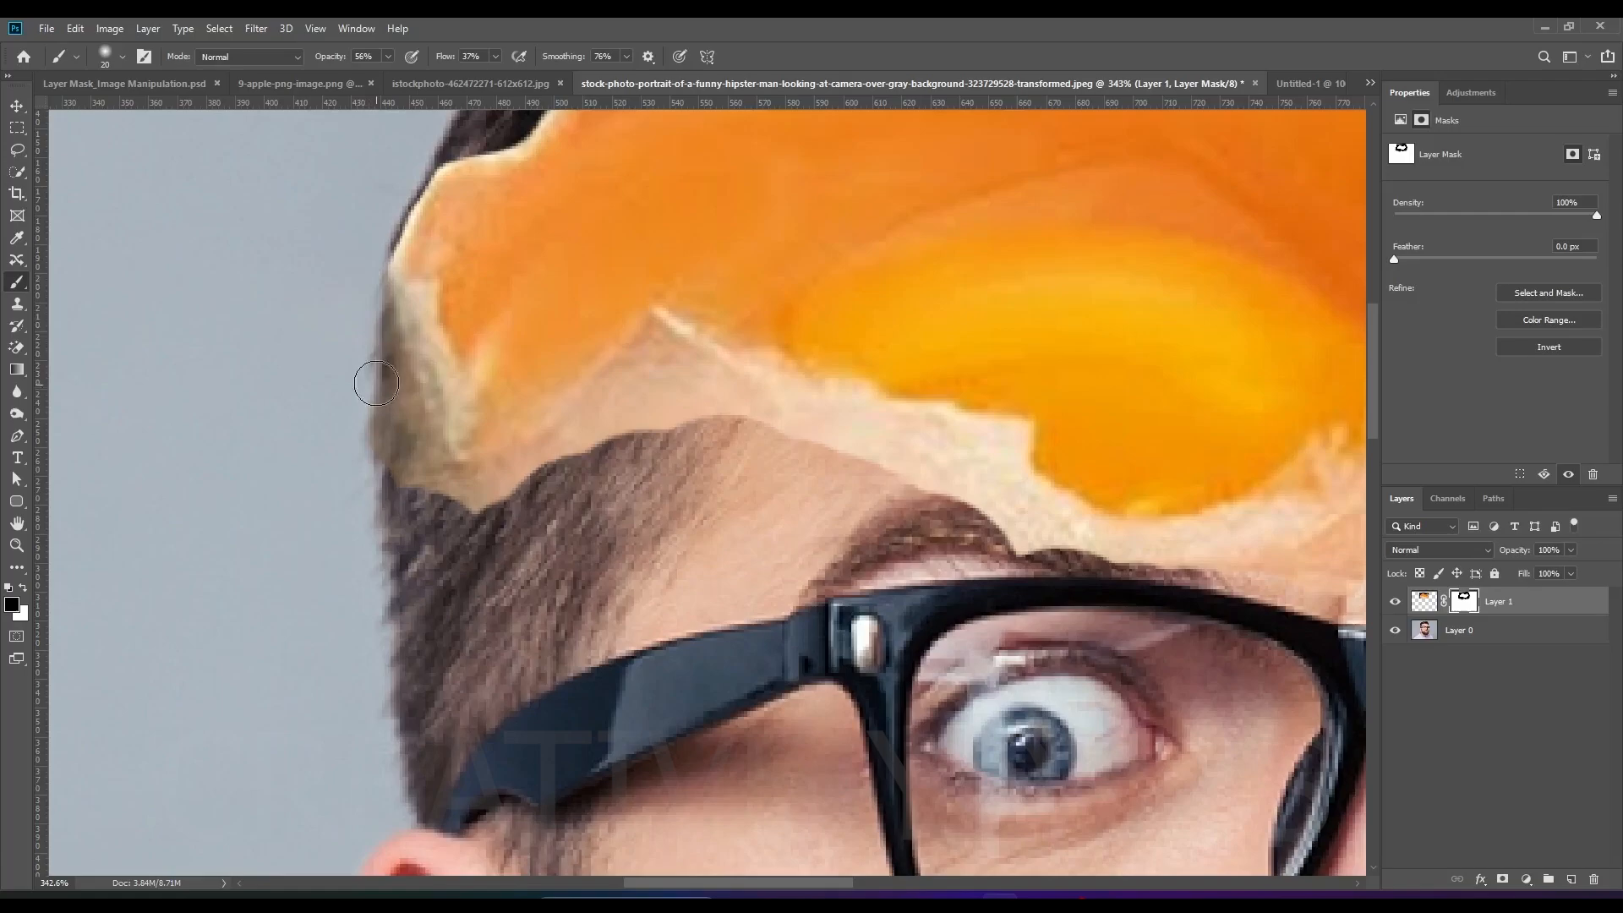
pyautogui.moveTo(390, 511)
pyautogui.mouseDown()
pyautogui.moveTo(375, 364)
pyautogui.moveTo(371, 389)
pyautogui.mouseUp()
pyautogui.moveTo(406, 484)
pyautogui.mouseDown()
pyautogui.moveTo(500, 489)
pyautogui.moveTo(421, 512)
pyautogui.moveTo(386, 417)
pyautogui.moveTo(418, 529)
pyautogui.moveTo(599, 437)
pyautogui.moveTo(513, 527)
pyautogui.moveTo(604, 414)
pyautogui.moveTo(644, 451)
pyautogui.moveTo(655, 409)
pyautogui.moveTo(604, 486)
pyautogui.moveTo(546, 520)
pyautogui.mouseUp()
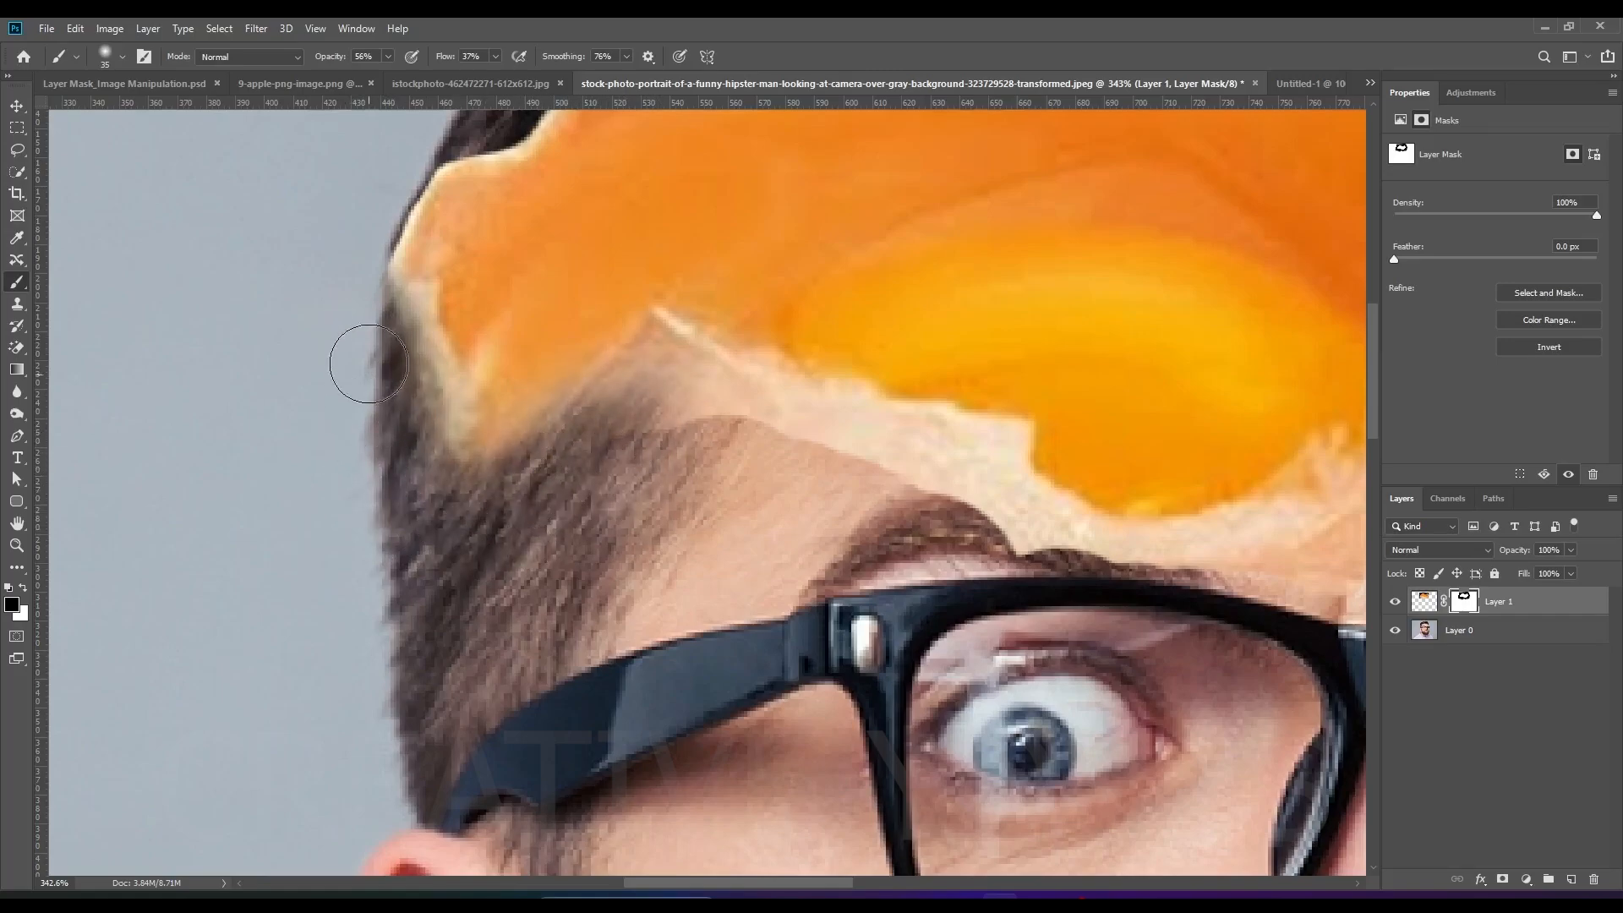
pyautogui.moveTo(368, 363)
pyautogui.mouseDown()
pyautogui.moveTo(352, 279)
pyautogui.moveTo(397, 447)
pyautogui.mouseUp()
pyautogui.scroll(-6, 491, 527)
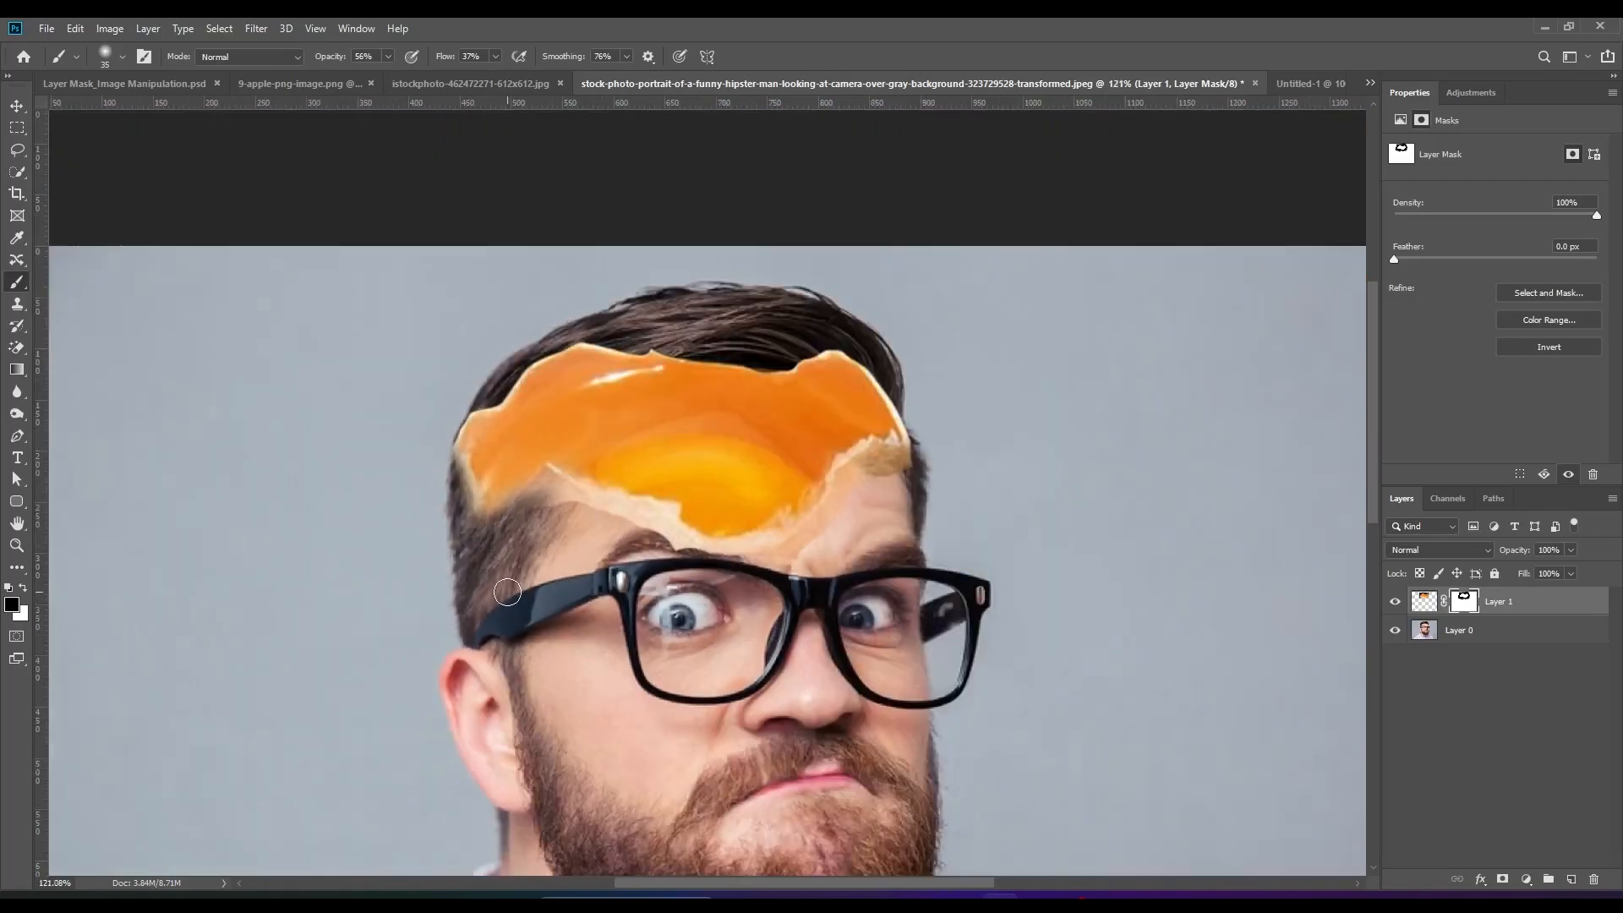
# Step: Mask out the broken shell's lower edge across the forehead and above the left eyebrow to blend it into the skin
pyautogui.scroll(6, 554, 495)
pyautogui.moveTo(589, 493); pyautogui.dragTo(581, 508)
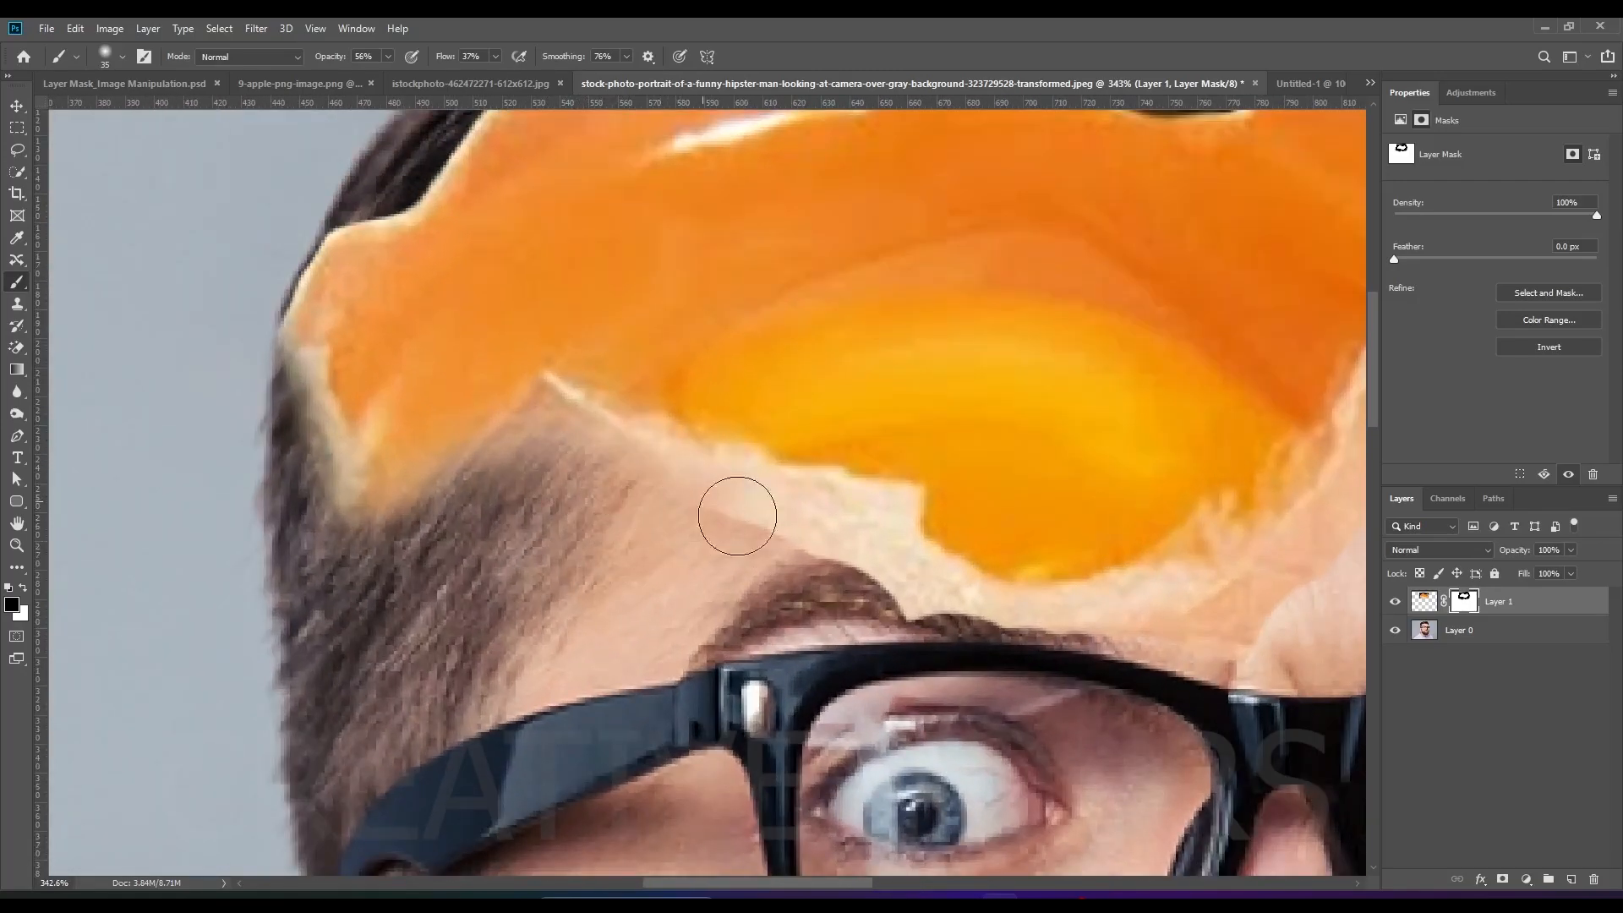
pyautogui.moveTo(865, 610)
pyautogui.mouseDown()
pyautogui.moveTo(839, 542)
pyautogui.moveTo(875, 623)
pyautogui.moveTo(890, 592)
pyautogui.moveTo(783, 555)
pyautogui.moveTo(823, 542)
pyautogui.moveTo(782, 534)
pyautogui.moveTo(941, 632)
pyautogui.moveTo(1137, 648)
pyautogui.moveTo(1113, 639)
pyautogui.moveTo(864, 804)
pyautogui.moveTo(1171, 744)
pyautogui.moveTo(1096, 664)
pyautogui.moveTo(840, 561)
pyautogui.mouseUp()
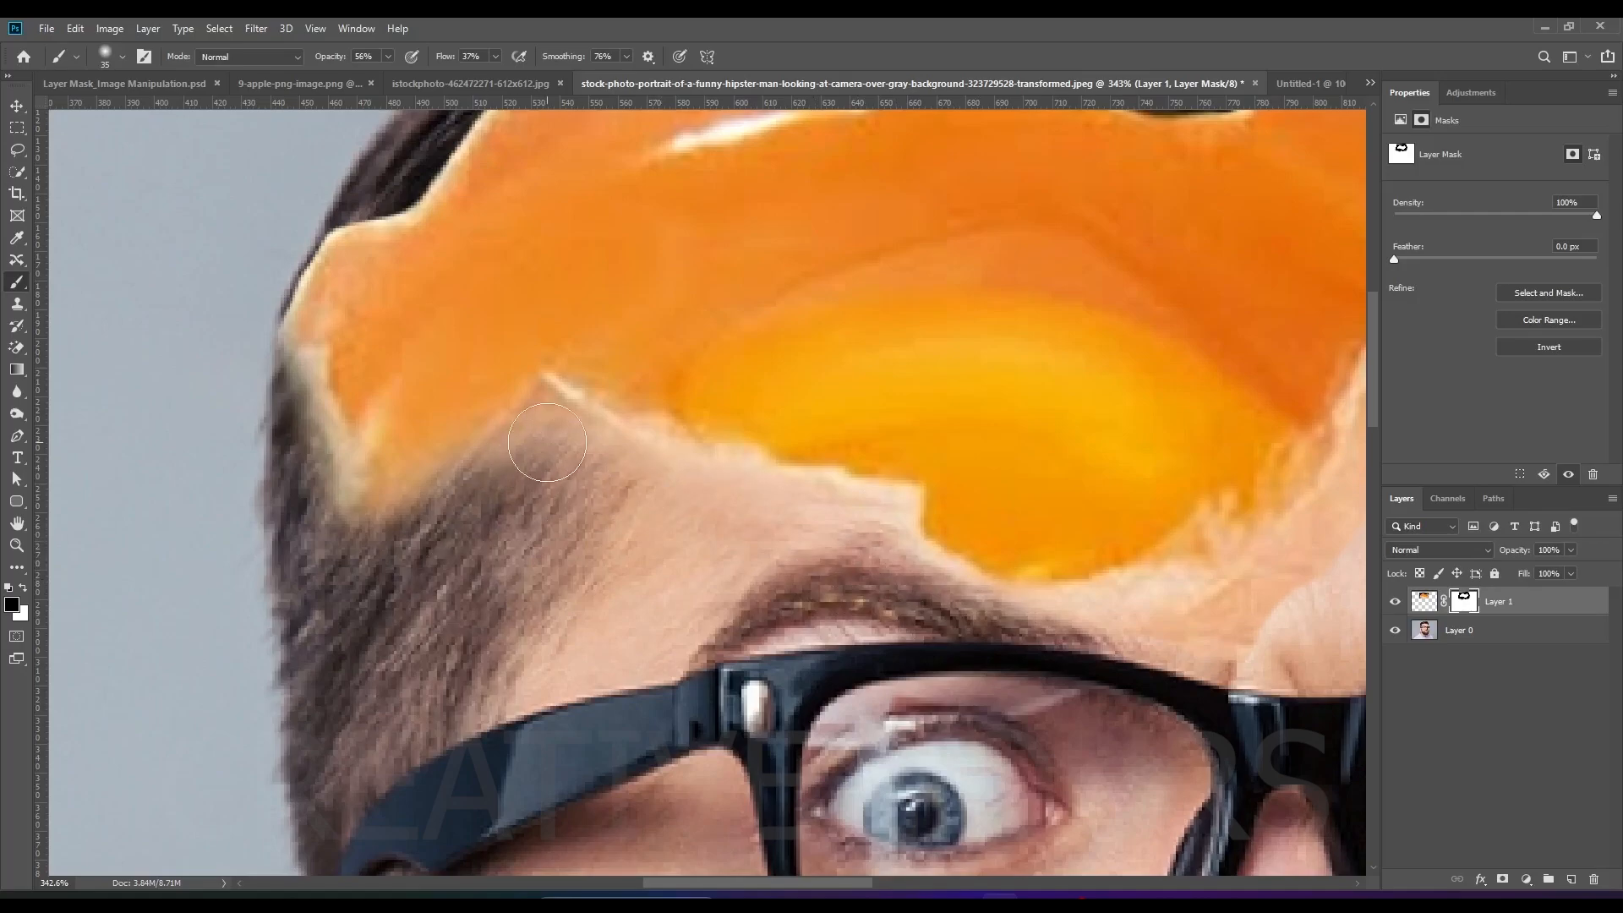
pyautogui.moveTo(837, 567); pyautogui.dragTo(493, 456)
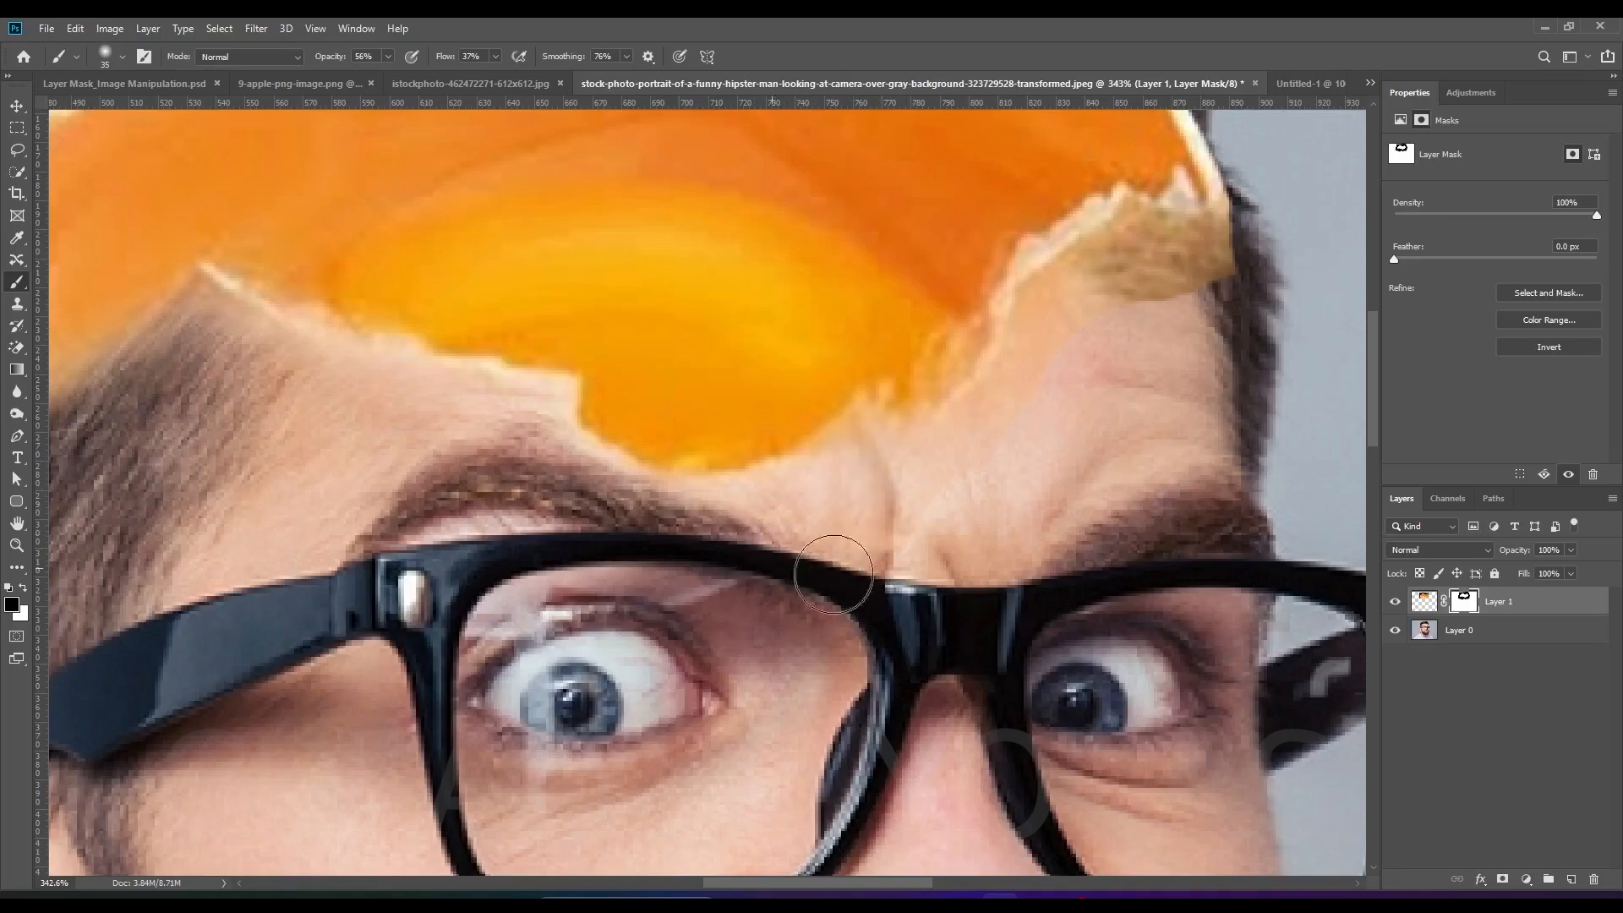
# Step: Mask out the brown shell piece on the right side of the forehead to reveal the skin and temple hair
pyautogui.moveTo(1118, 341); pyautogui.dragTo(927, 601)
pyautogui.moveTo(1045, 533)
pyautogui.mouseDown()
pyautogui.moveTo(983, 516)
pyautogui.moveTo(1027, 526)
pyautogui.mouseUp()
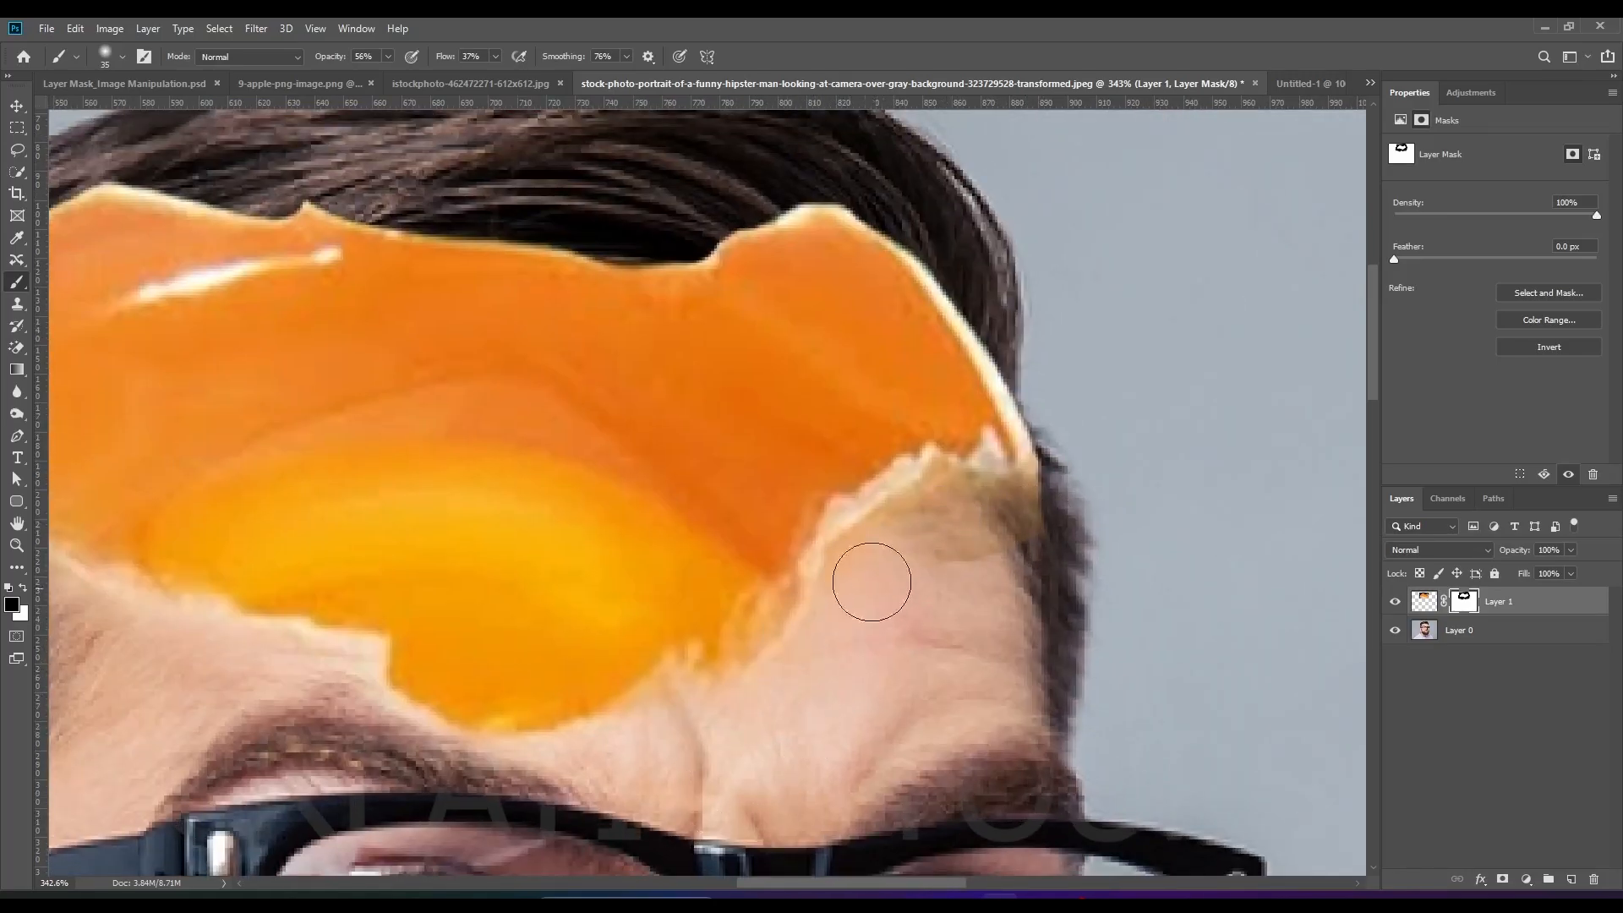
pyautogui.moveTo(964, 571)
pyautogui.mouseDown()
pyautogui.moveTo(1025, 518)
pyautogui.moveTo(1001, 535)
pyautogui.mouseUp()
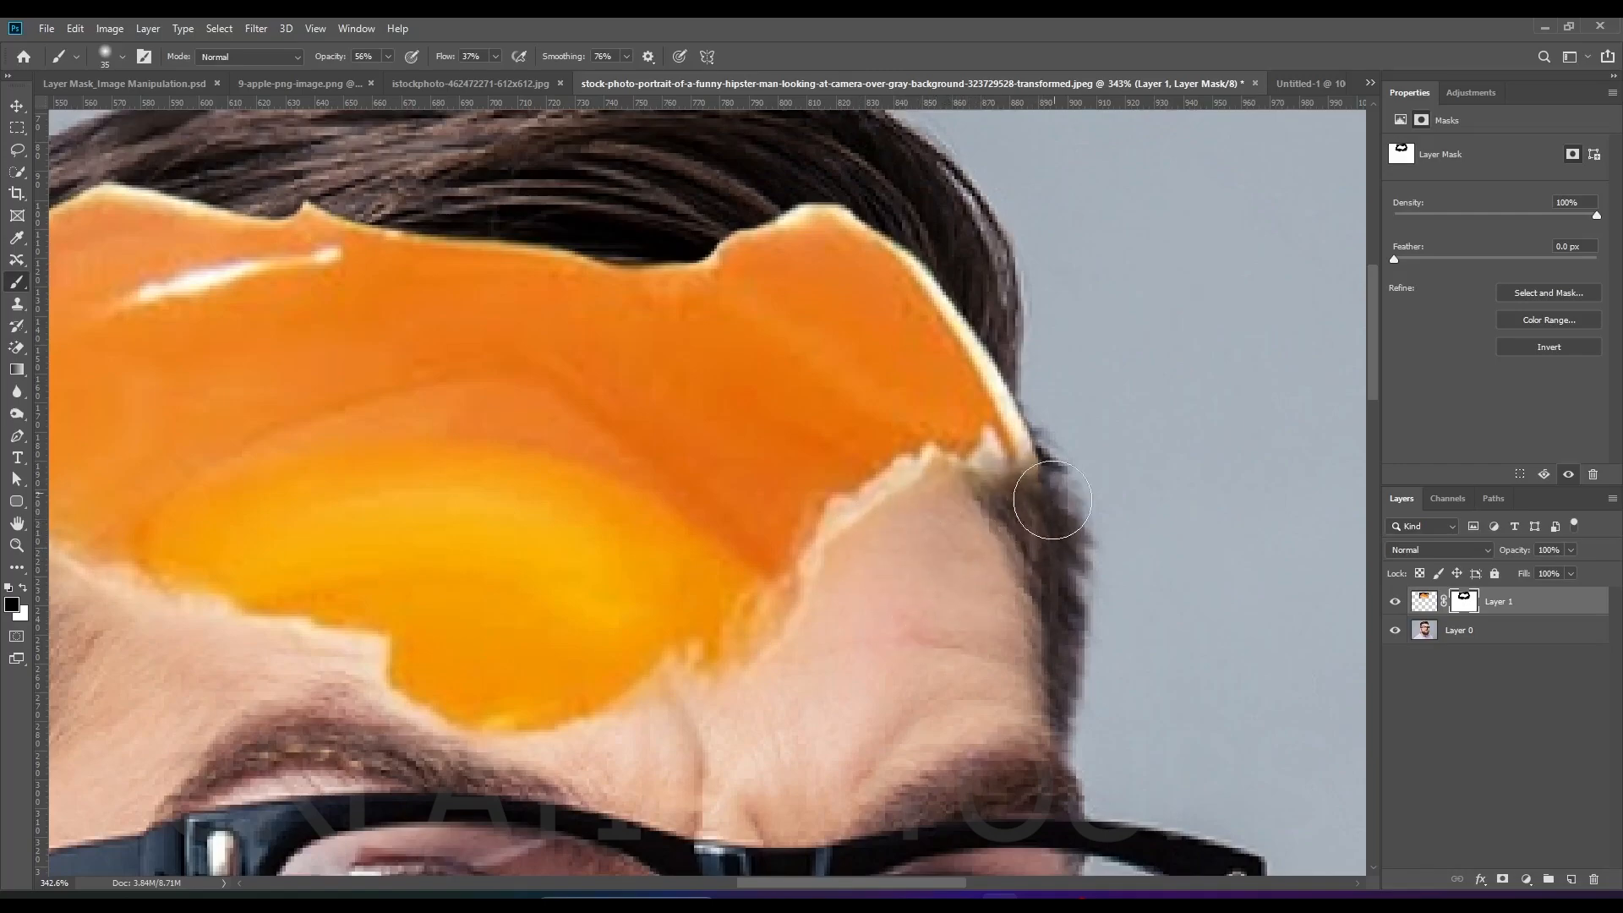
pyautogui.scroll(-2, 963, 474)
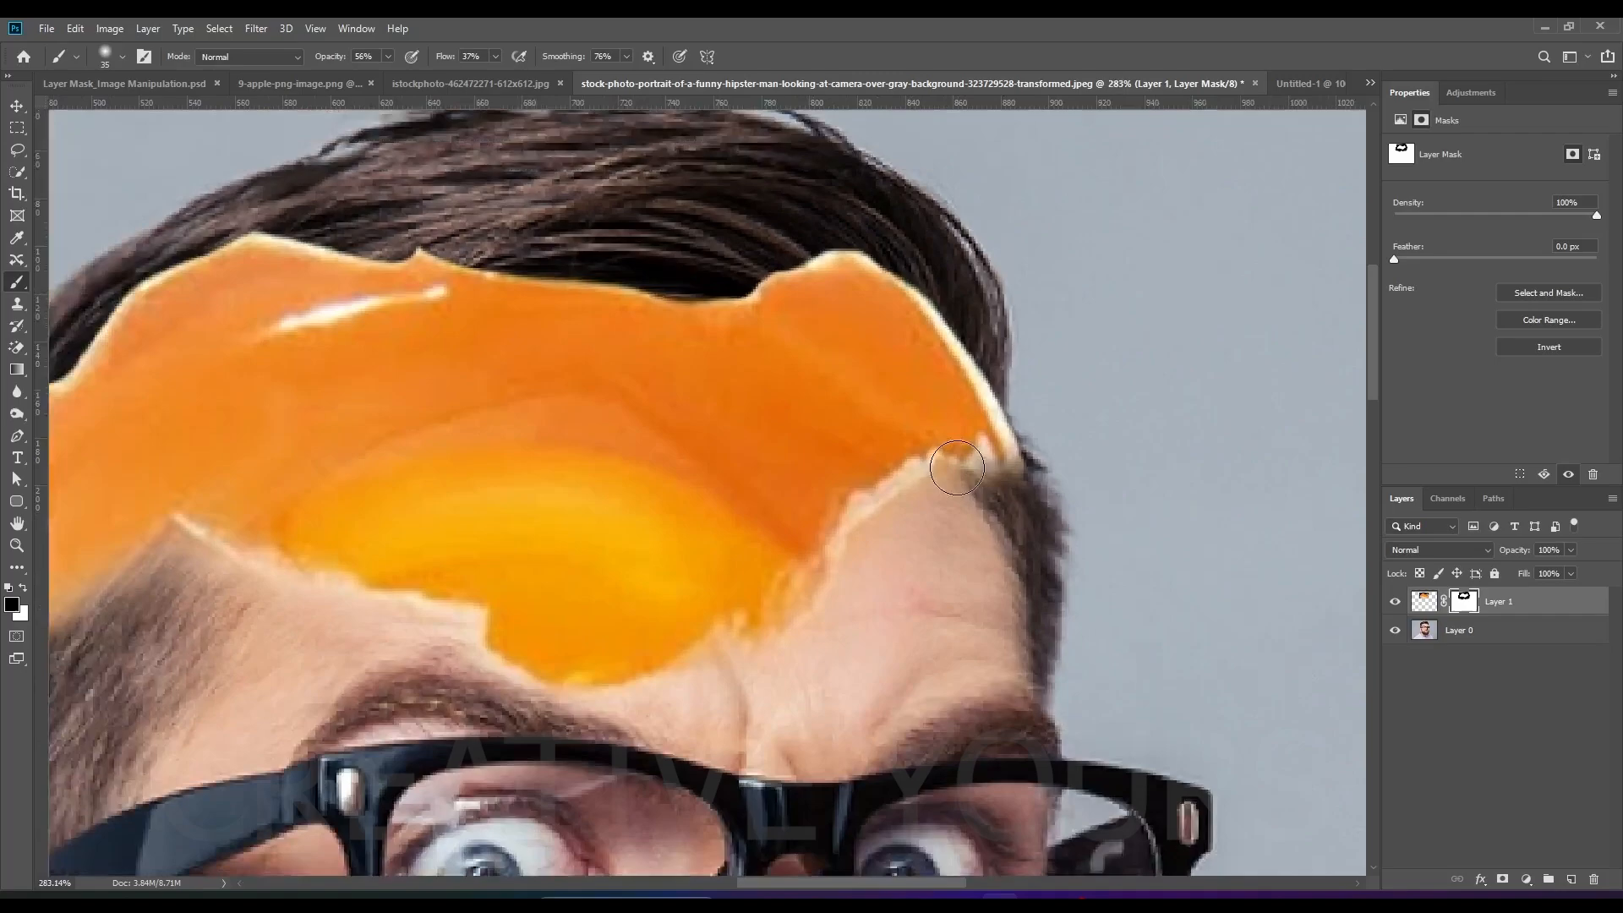
pyautogui.scroll(2, 832, 650)
pyautogui.scroll(-2, 767, 791)
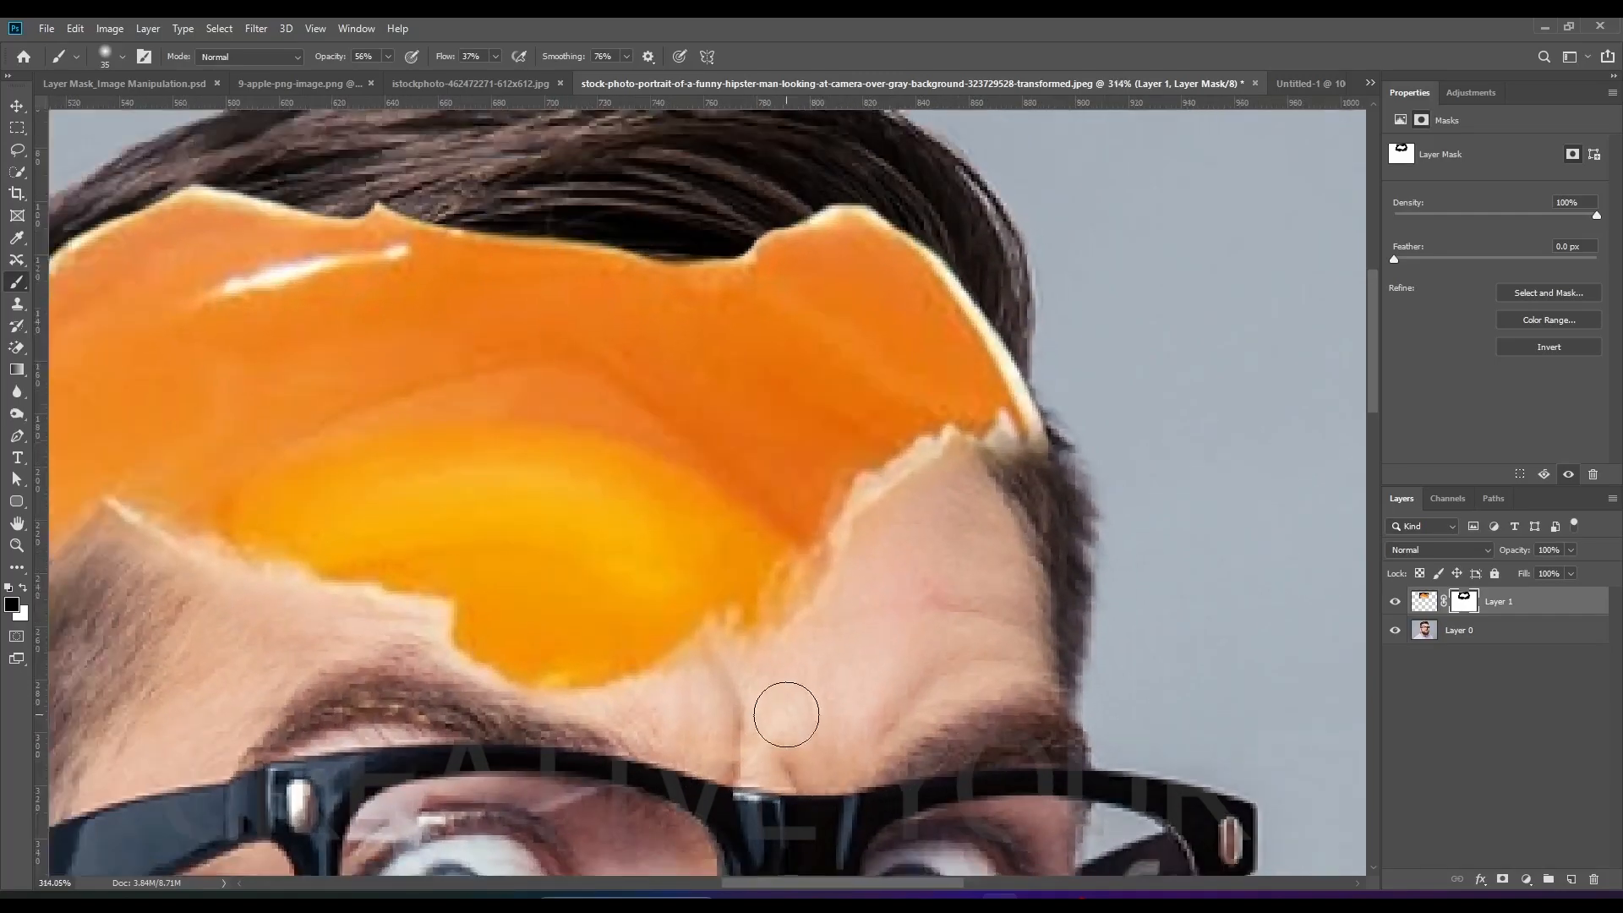
pyautogui.scroll(-2, 670, 713)
# Step: Soften the shell's upper-left rim on the mask where it meets the hair
pyautogui.scroll(3, 609, 678)
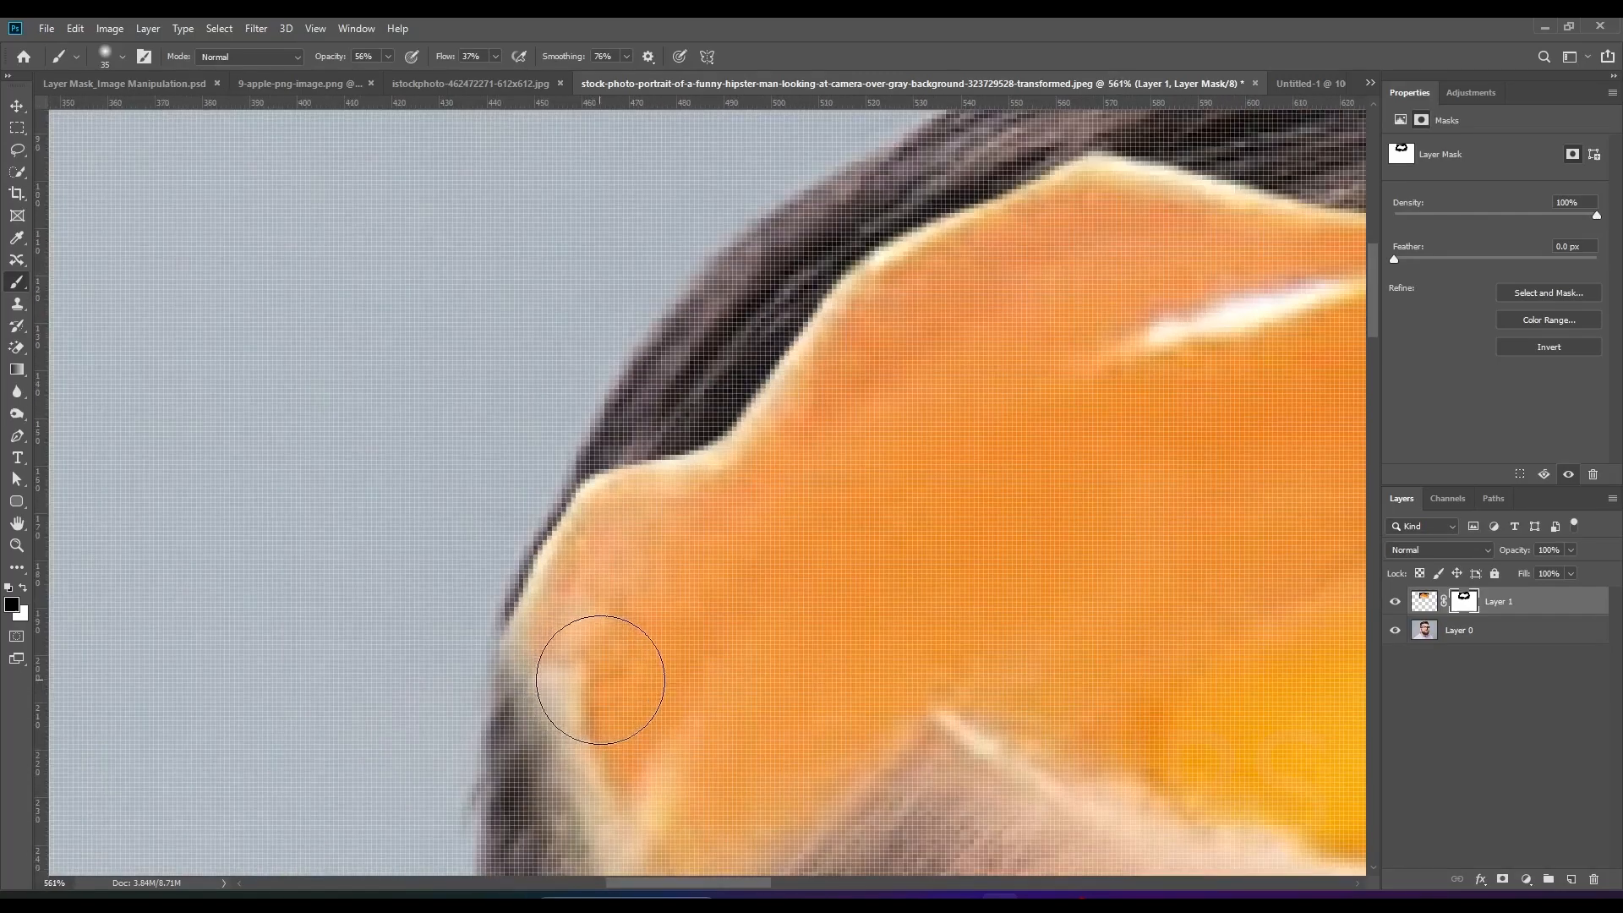
pyautogui.scroll(-1, 461, 640)
pyautogui.moveTo(492, 574); pyautogui.dragTo(620, 472)
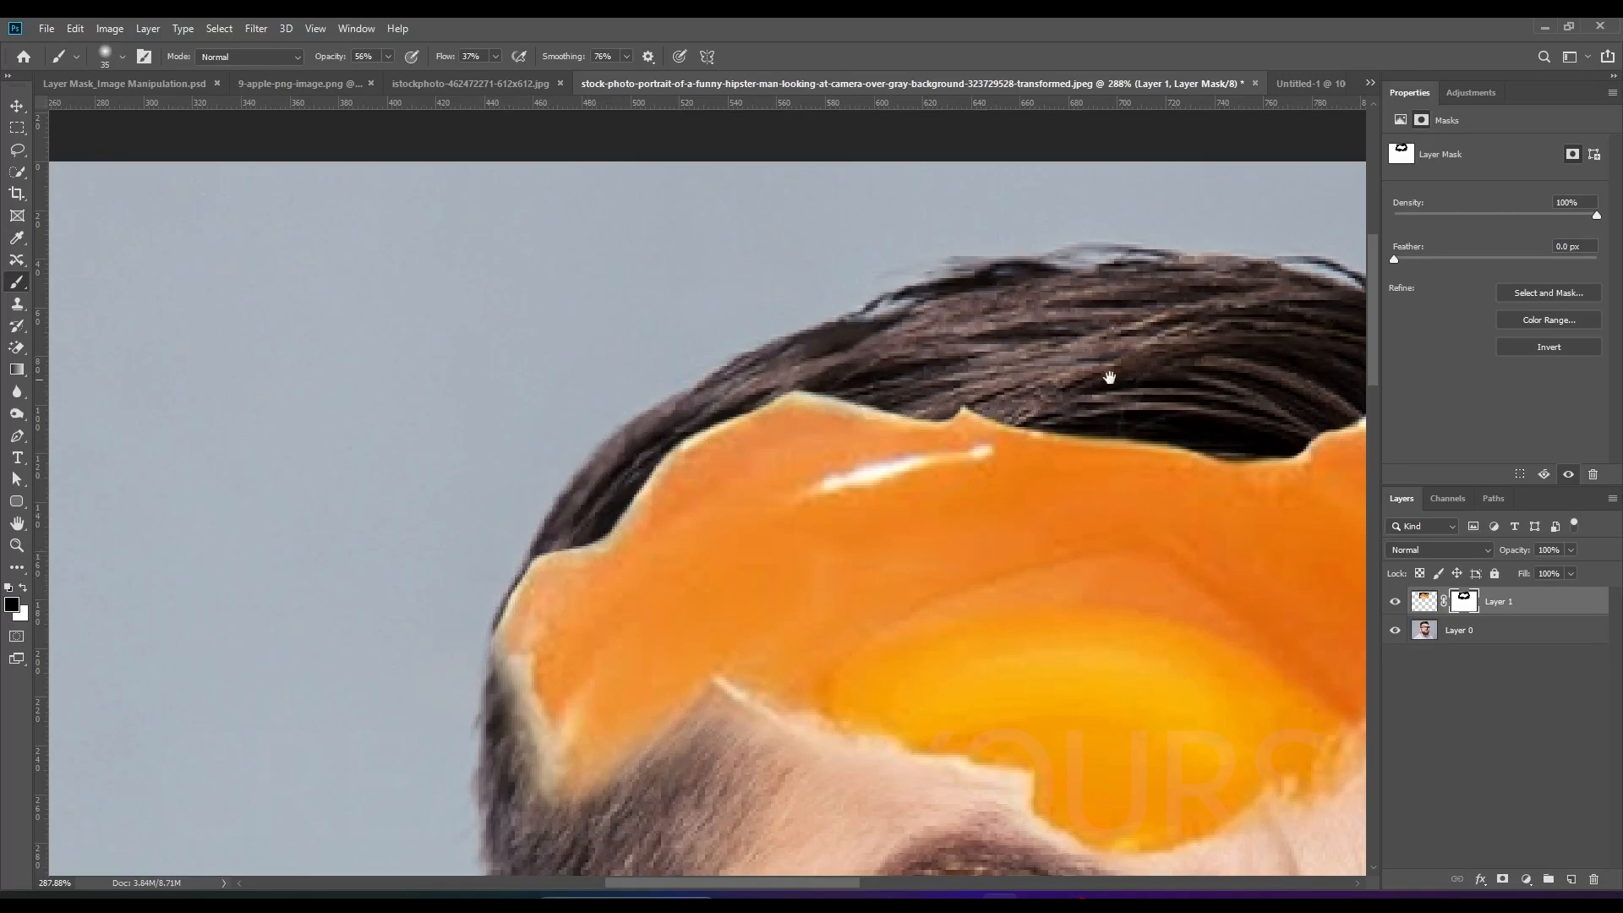
# Step: Reduce the brush to 10 px and soften the middle of the shell's top rim against the hair
pyautogui.moveTo(1109, 377); pyautogui.dragTo(800, 434)
pyautogui.scroll(3, 713, 467)
pyautogui.press('[')
pyautogui.press('[')
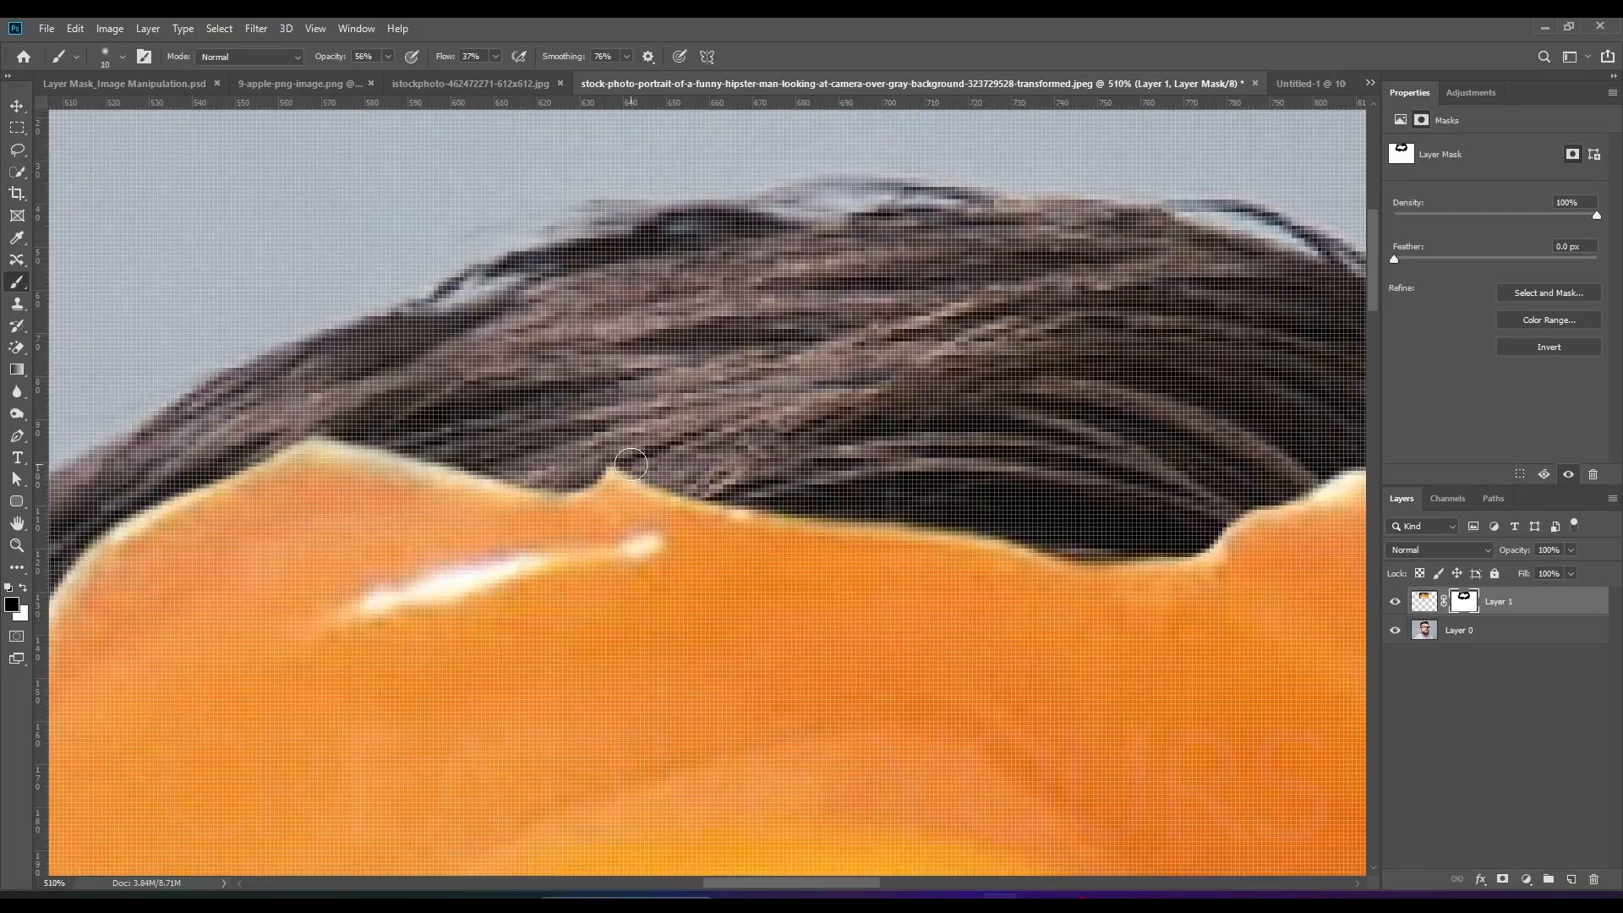
pyautogui.moveTo(838, 515); pyautogui.dragTo(1079, 529)
pyautogui.moveTo(930, 521); pyautogui.dragTo(648, 593)
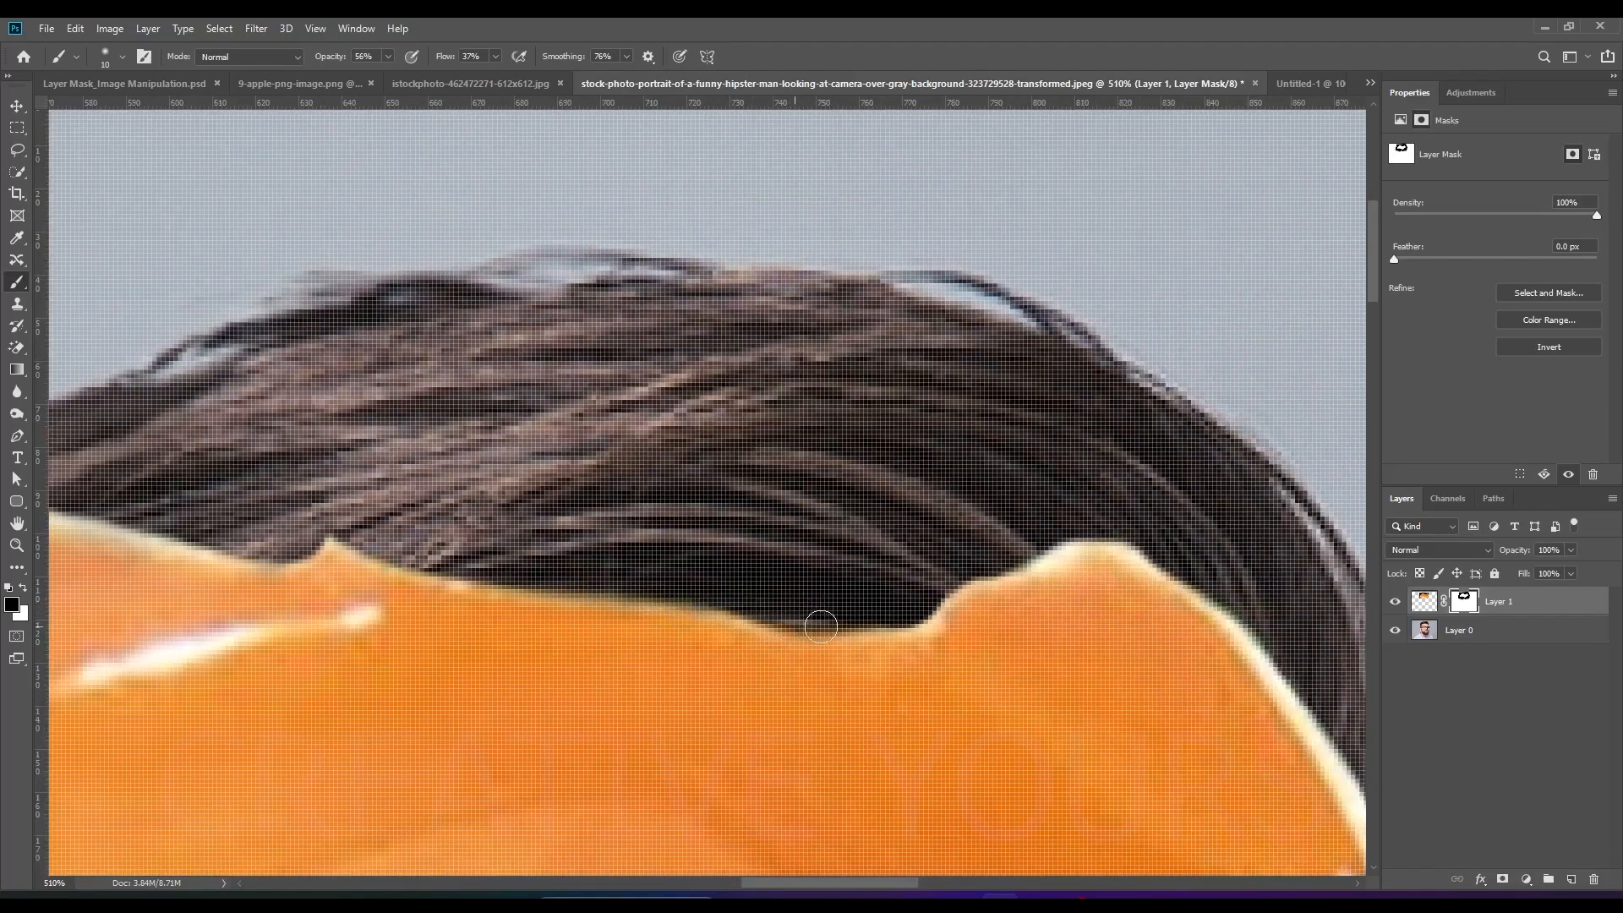
# Step: Soften the shell's white rim on the mask from the upper-right peak down to the right temple
pyautogui.moveTo(1056, 546)
pyautogui.mouseDown()
pyautogui.moveTo(859, 629)
pyautogui.moveTo(816, 630)
pyautogui.moveTo(754, 503)
pyautogui.moveTo(967, 589)
pyautogui.mouseUp()
pyautogui.moveTo(859, 531)
pyautogui.mouseDown()
pyautogui.moveTo(946, 580)
pyautogui.moveTo(993, 649)
pyautogui.mouseUp()
pyautogui.moveTo(991, 631)
pyautogui.mouseDown()
pyautogui.moveTo(828, 429)
pyautogui.moveTo(869, 496)
pyautogui.mouseUp()
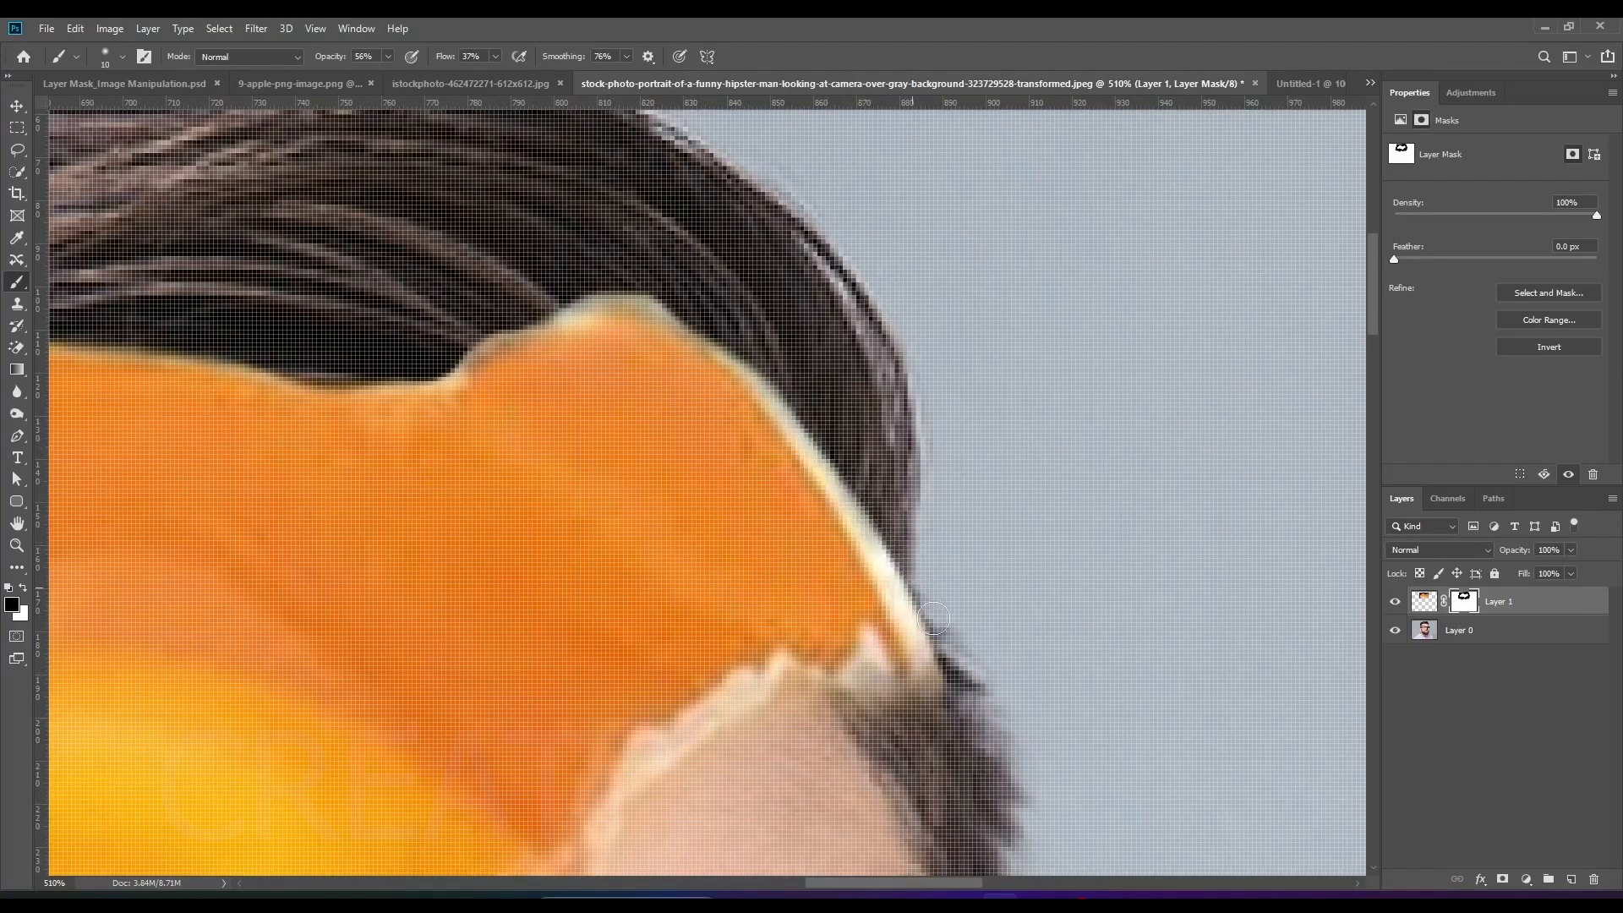
pyautogui.moveTo(915, 604); pyautogui.dragTo(961, 674)
pyautogui.scroll(-12, 961, 651)
pyautogui.scroll(13, 976, 621)
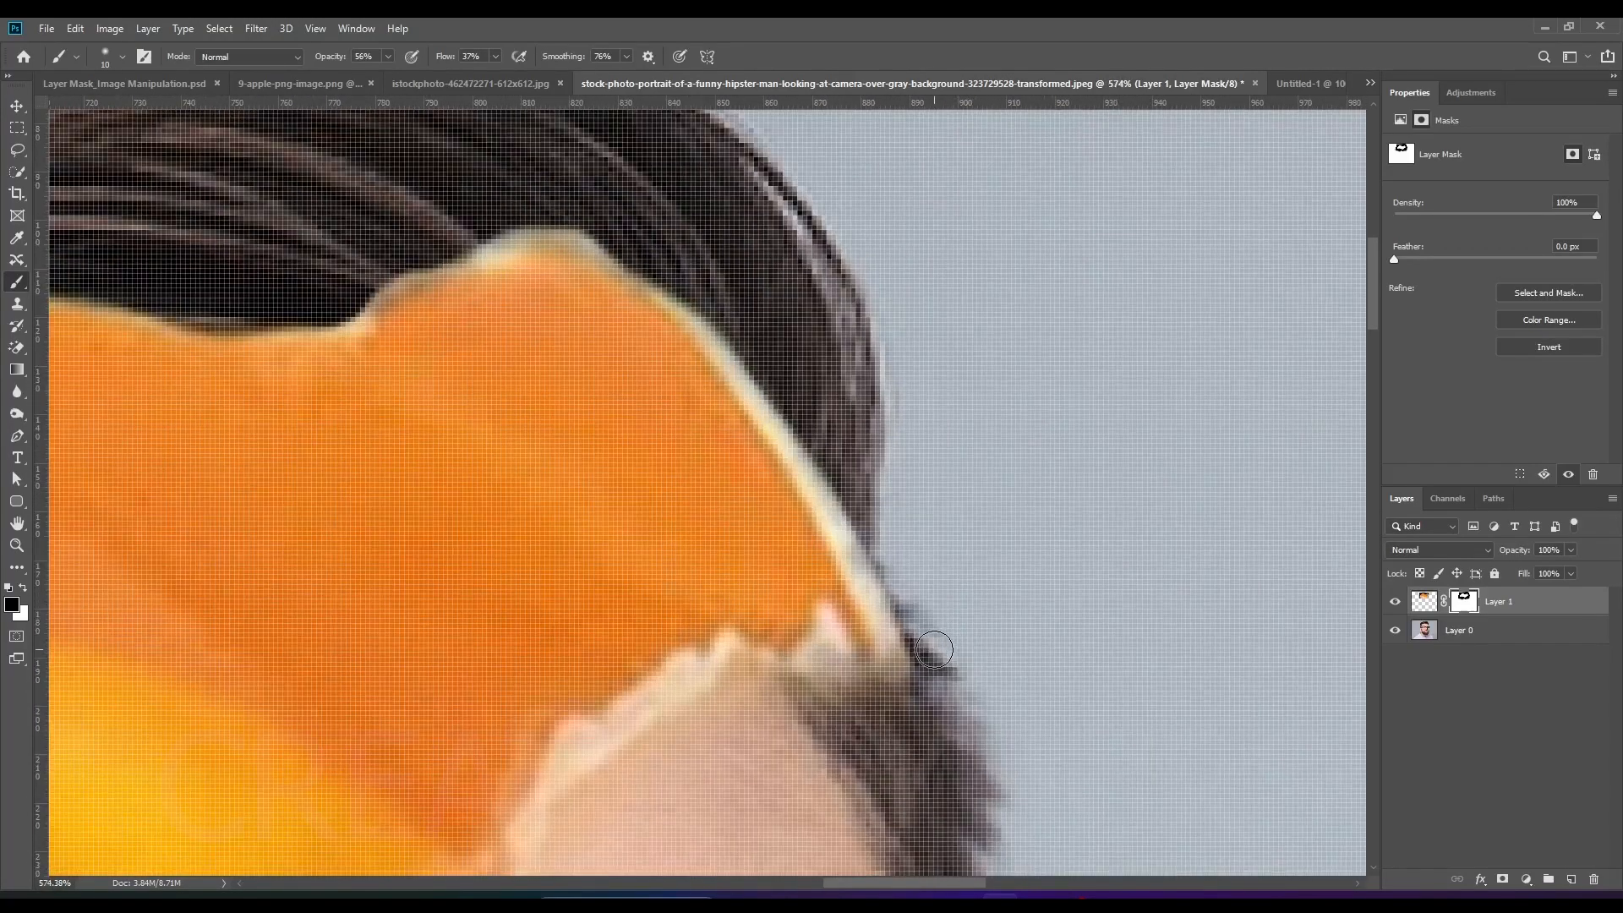
pyautogui.moveTo(859, 561); pyautogui.dragTo(934, 649)
pyautogui.scroll(-5, 939, 634)
pyautogui.scroll(-14, 896, 583)
pyautogui.scroll(6, 596, 507)
# Step: On Layer 0, lasso the hair and background above the egg, delete the selected area, and deselect
pyautogui.click(17, 106)
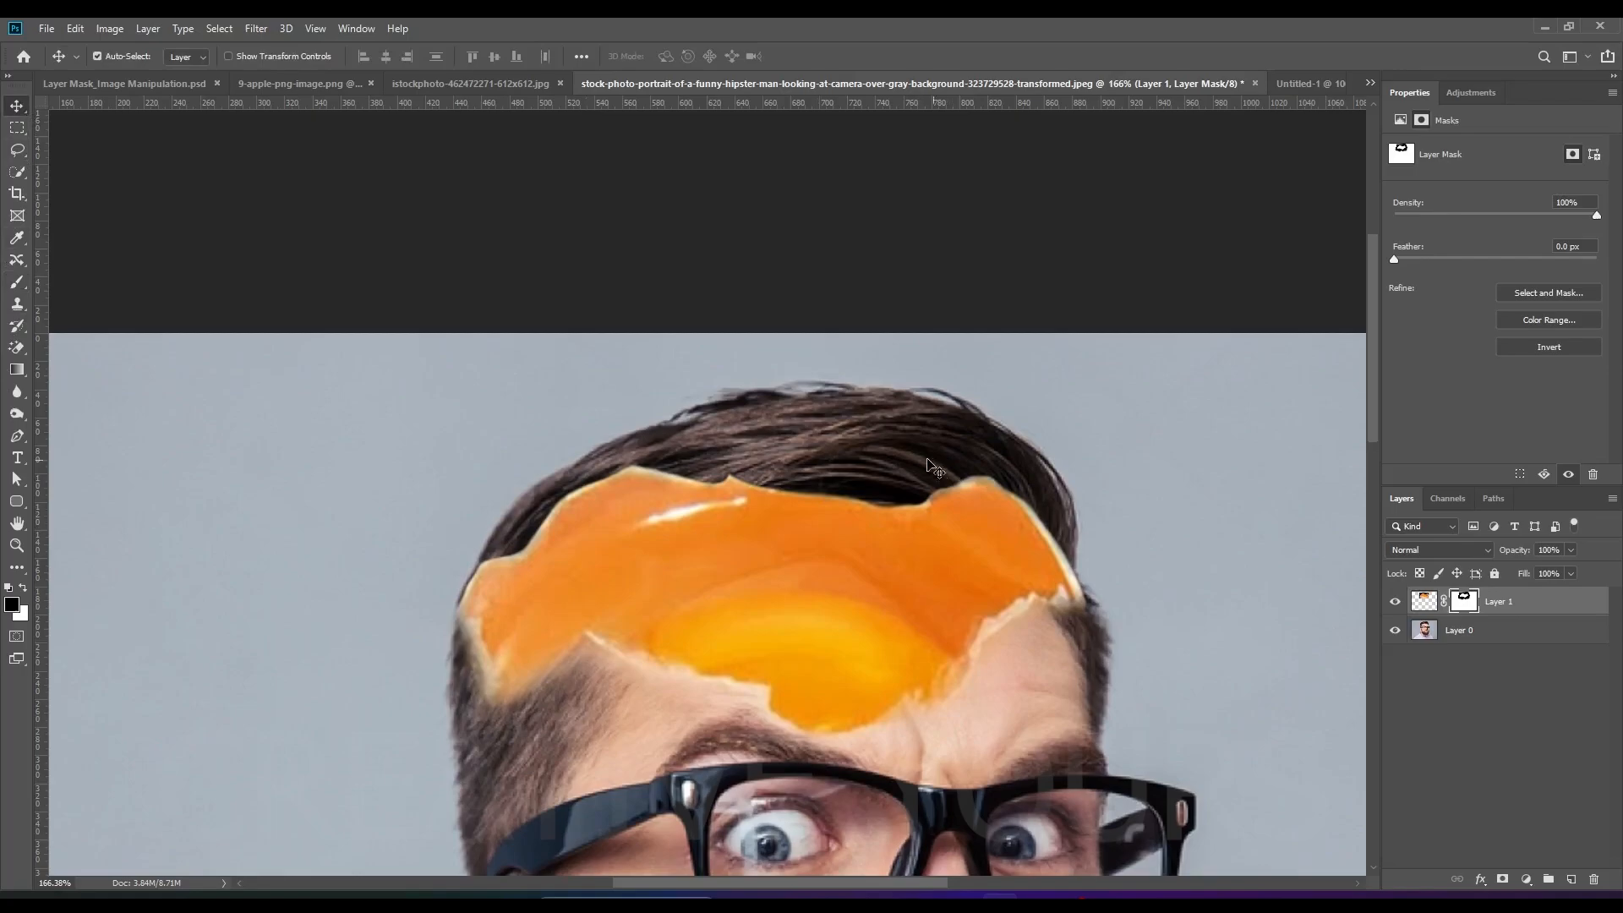
pyautogui.click(892, 427)
pyautogui.click(17, 150)
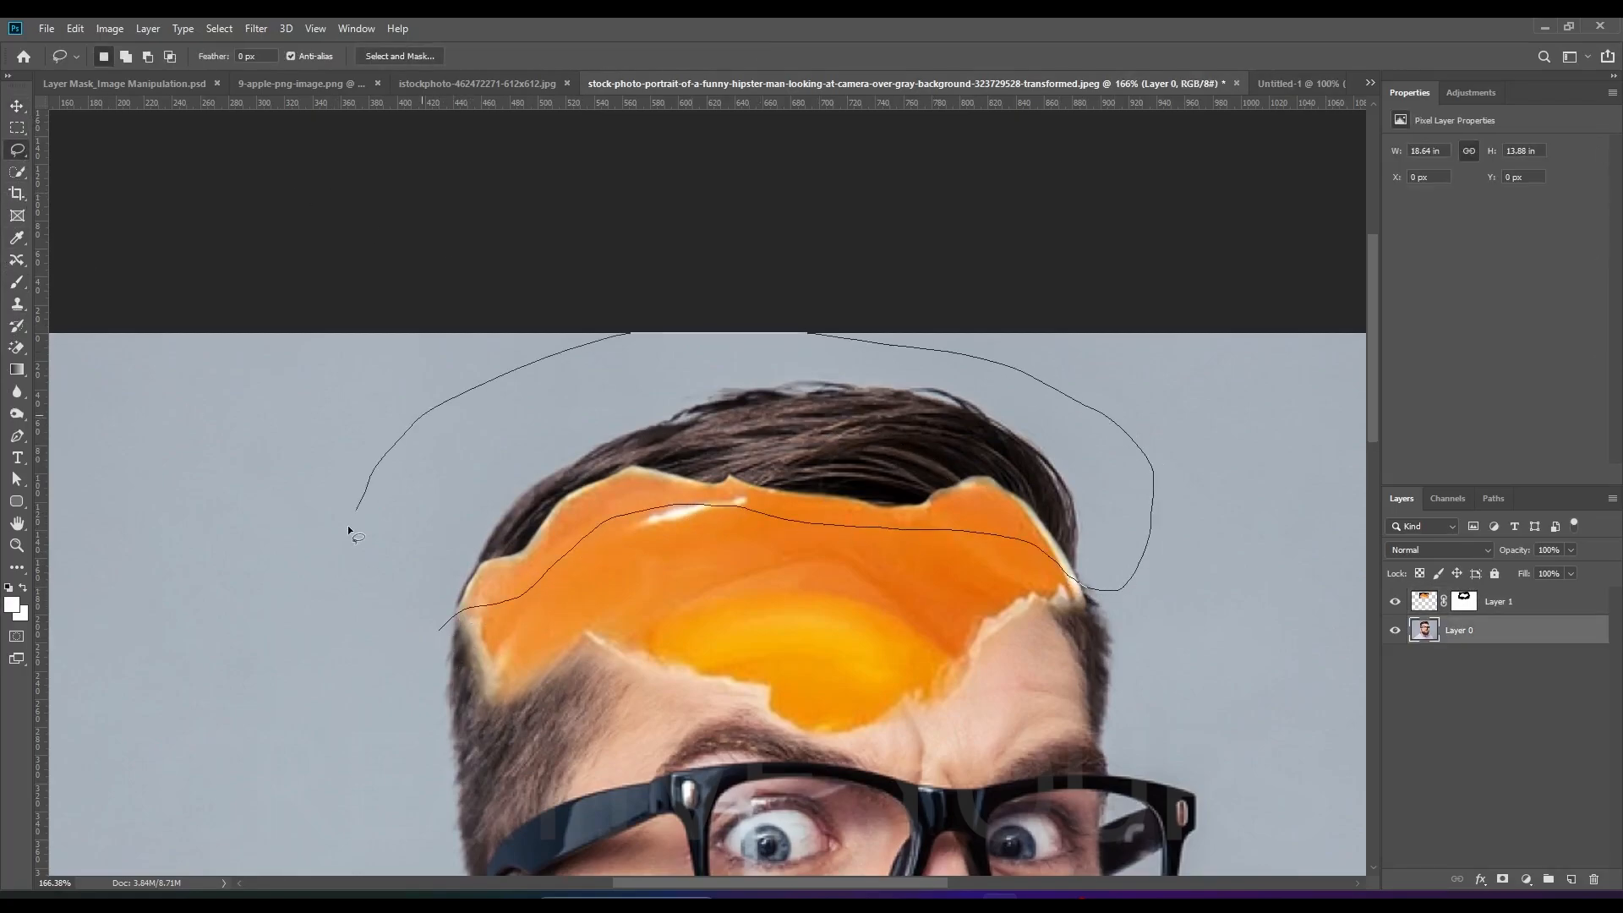
pyautogui.moveTo(348, 531); pyautogui.dragTo(350, 534)
pyautogui.press('Delete')
pyautogui.hotkey('ctrl', 'd')
pyautogui.scroll(-3, 695, 466)
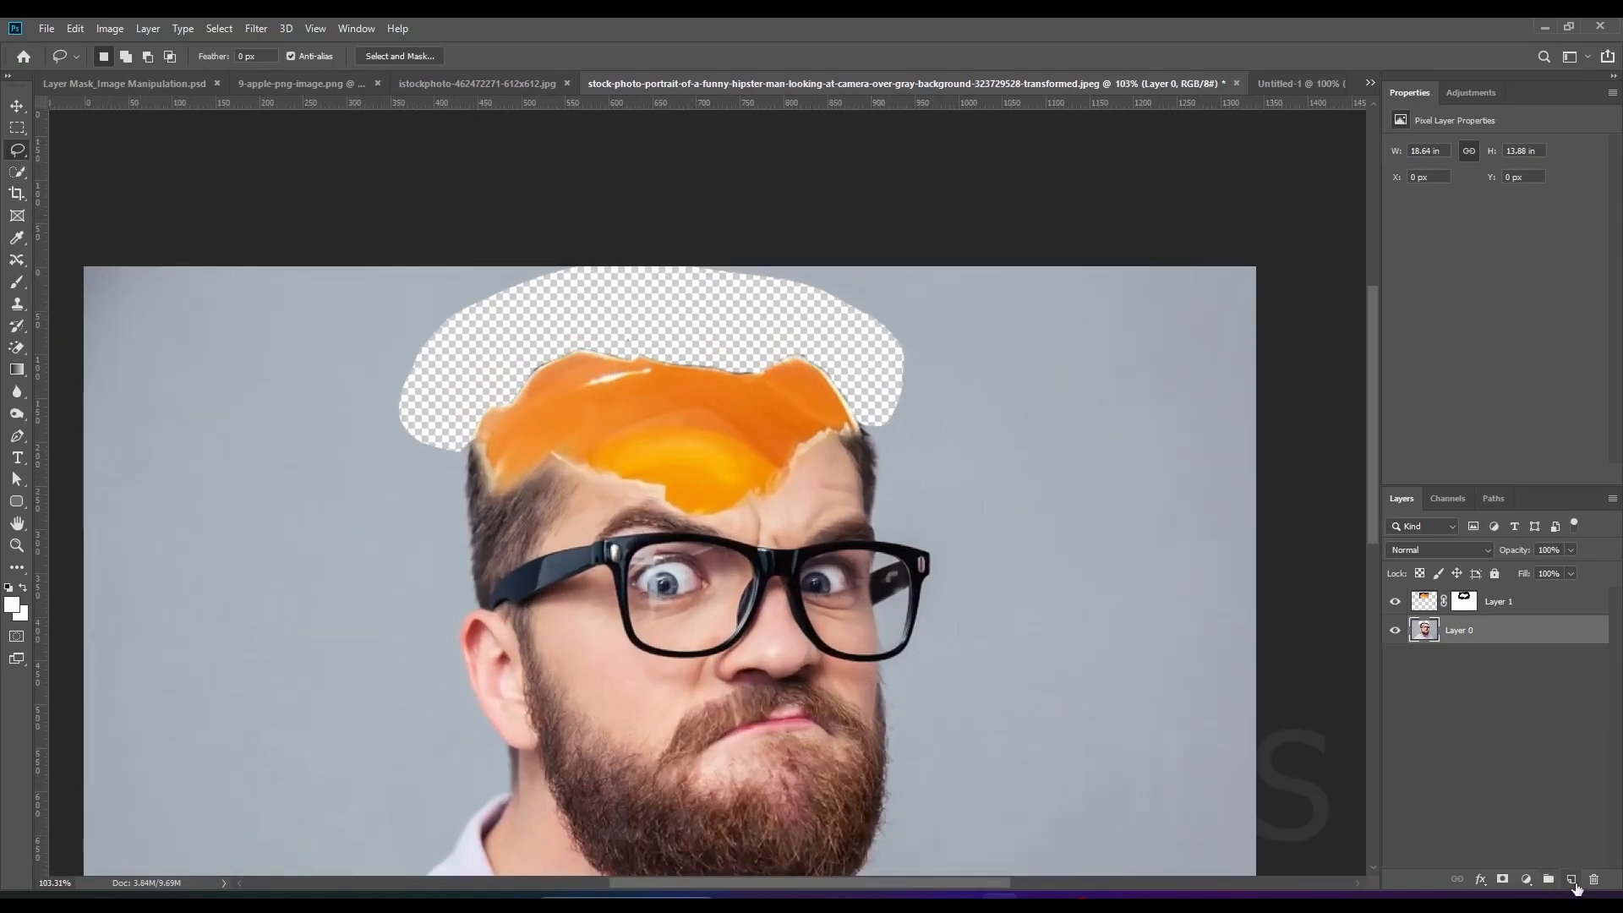
# Step: Add a new layer beneath Layer 0 and fill it with grey sampled from the photo's background near the cutout
pyautogui.keyDown('ctrl'); pyautogui.click(1572, 881); pyautogui.keyUp('ctrl')
pyautogui.press('i')
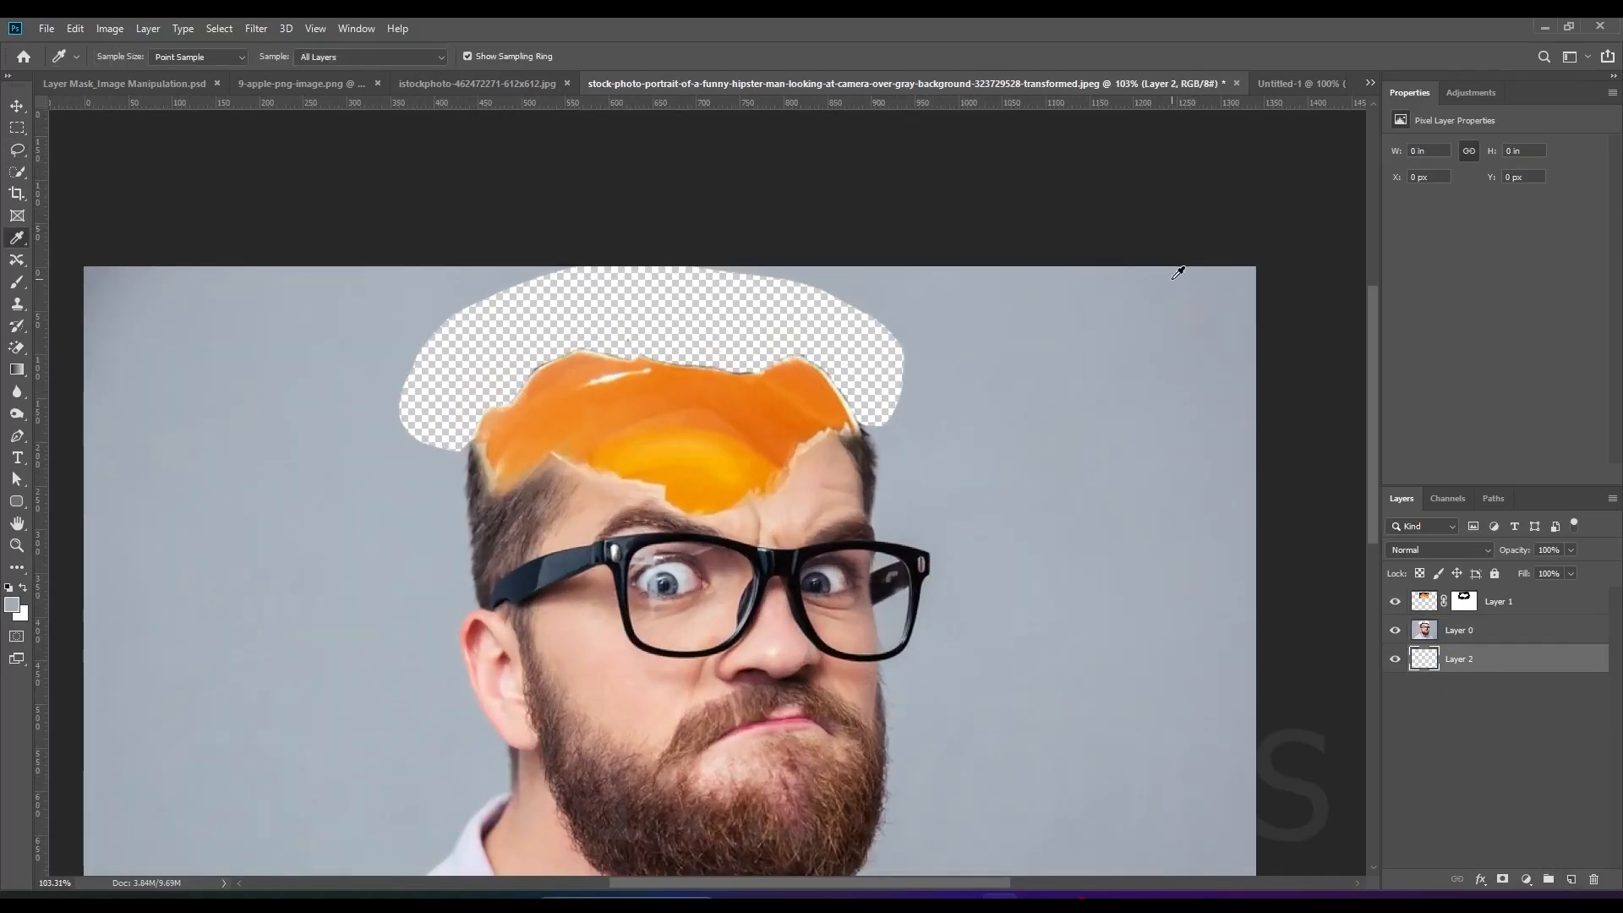
pyautogui.hotkey('alt', 'BackSpace')
pyautogui.hotkey('ctrl', 'z')
pyautogui.click(864, 274)
pyautogui.hotkey('alt', 'BackSpace')
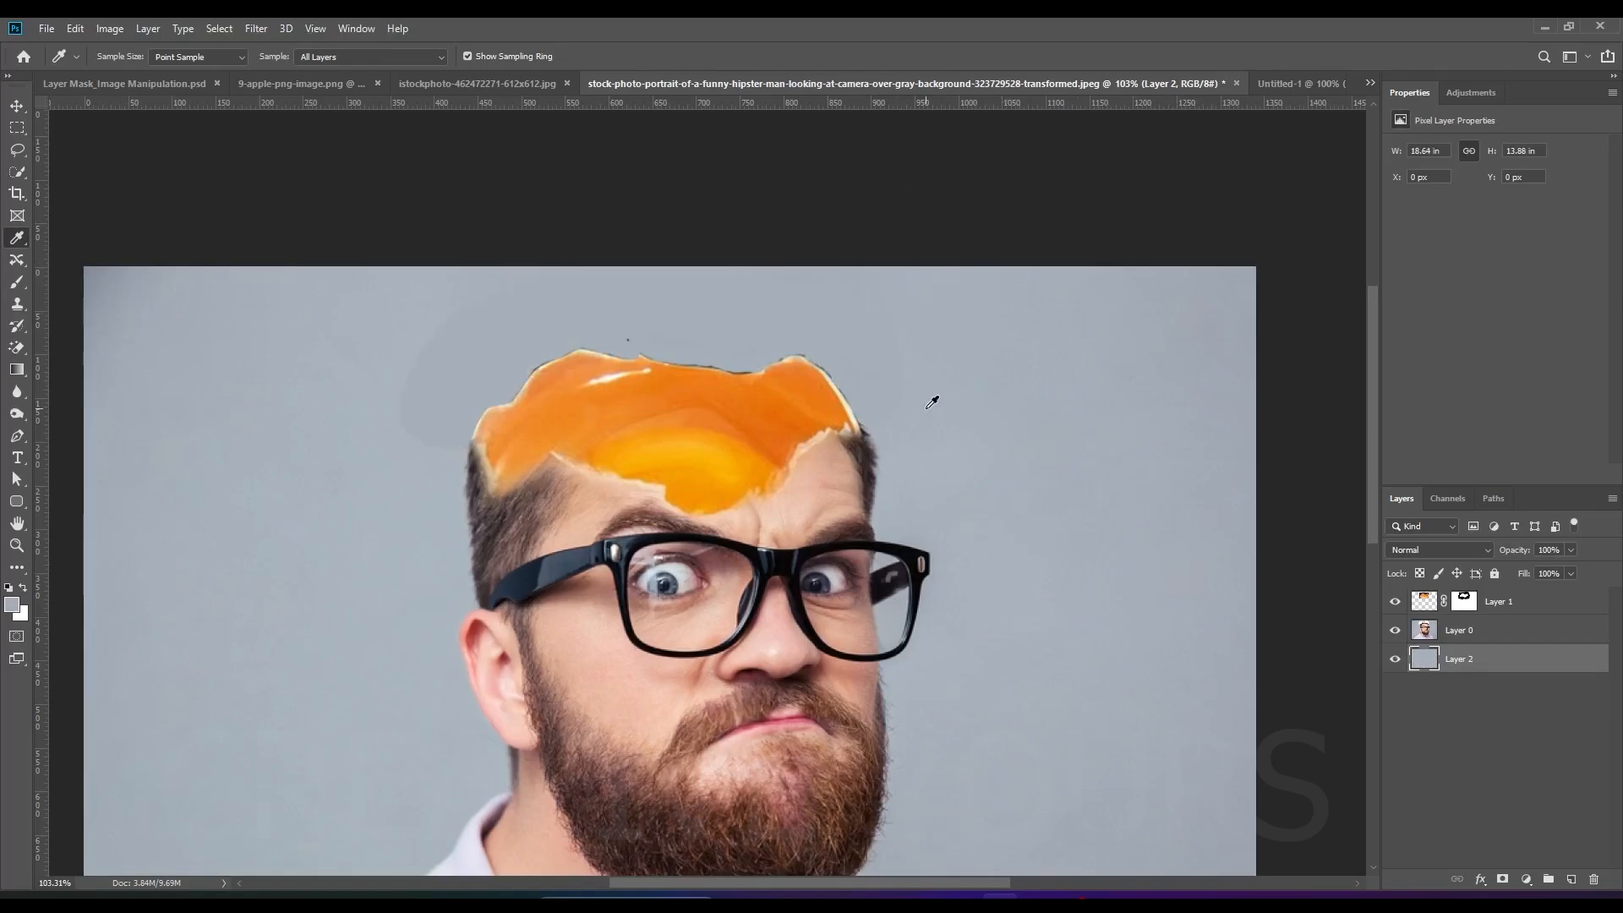
# Step: Hide Layer 1 and erase the background seam left of the head on Layer 0, using 50% eraser opacity and 35% flow
pyautogui.click(1394, 601)
pyautogui.scroll(4, 398, 315)
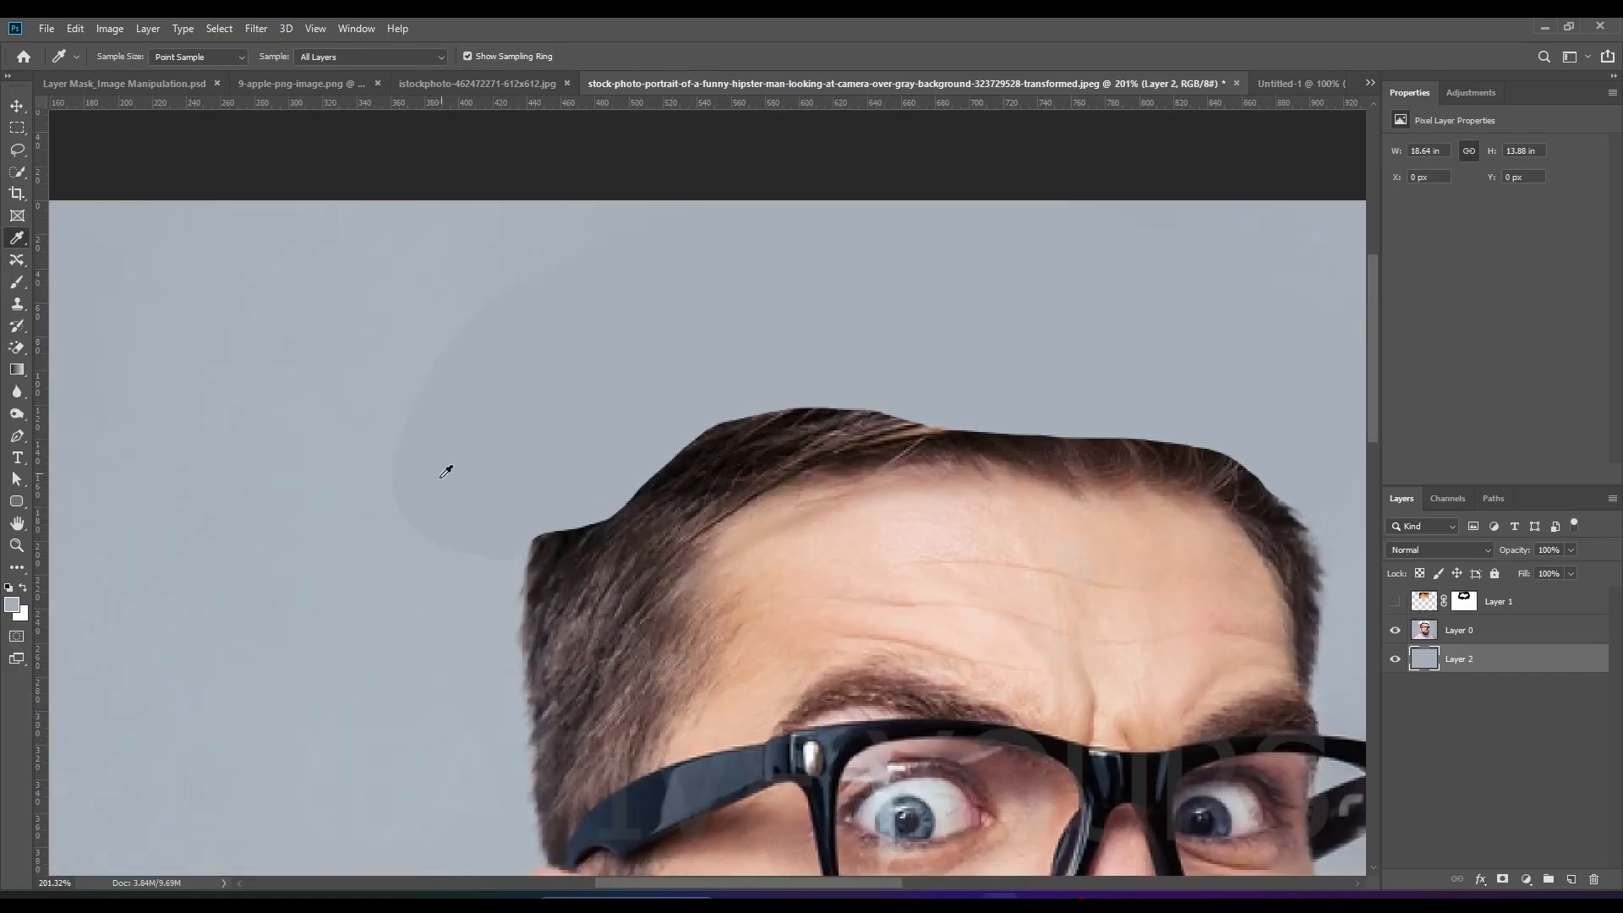
pyautogui.click(1468, 640)
pyautogui.click(1395, 634)
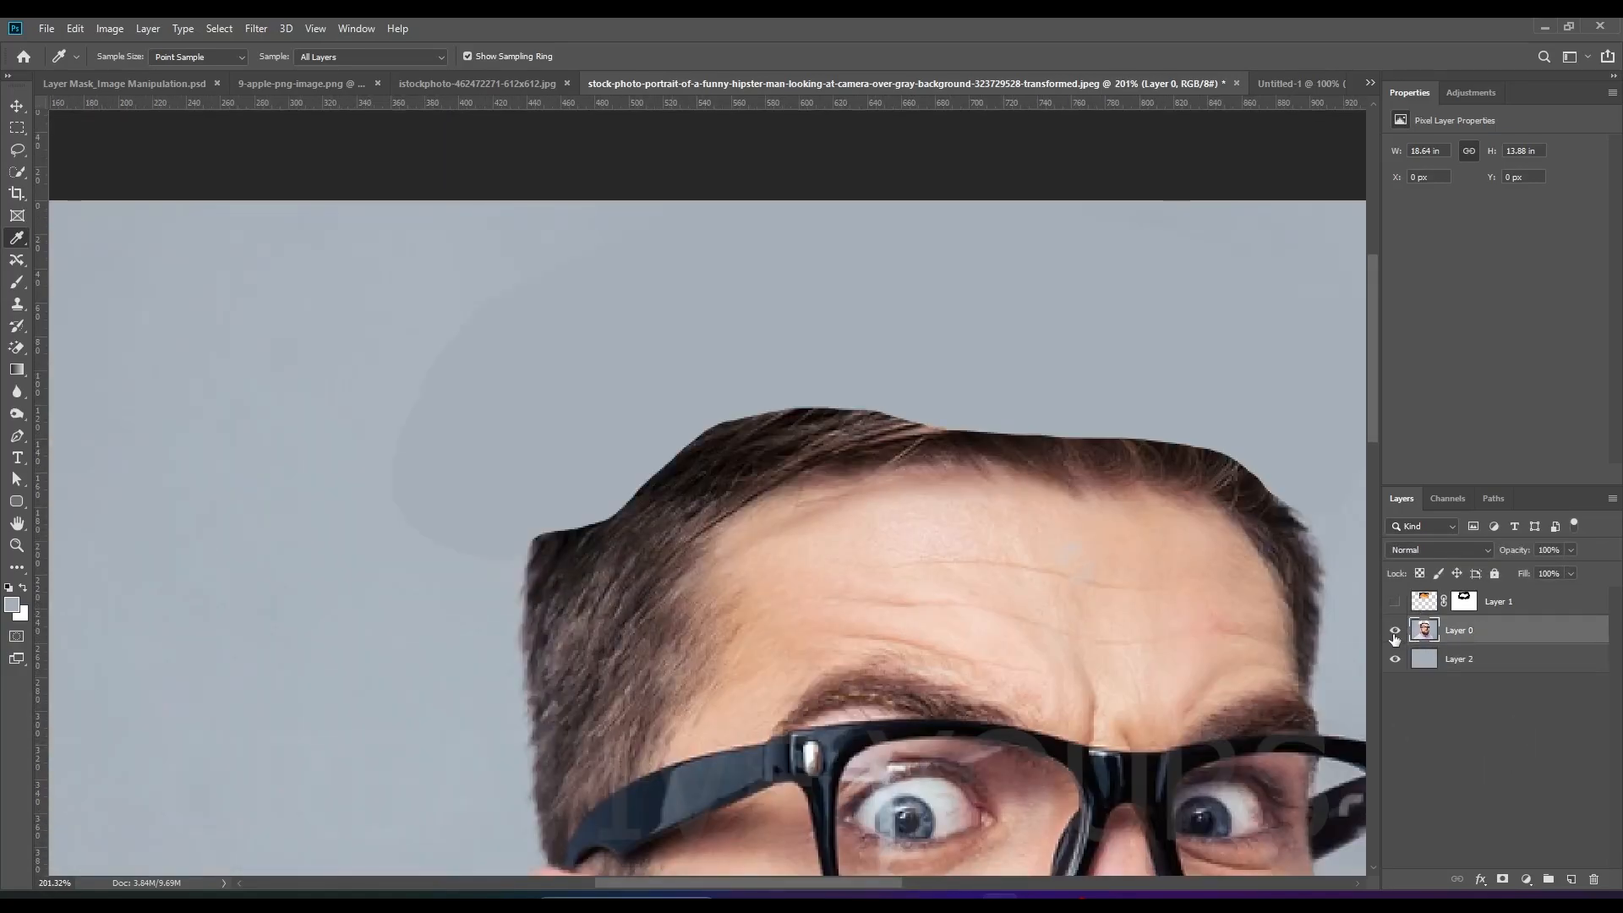
pyautogui.rightClick(17, 285)
pyautogui.rightClick(17, 348)
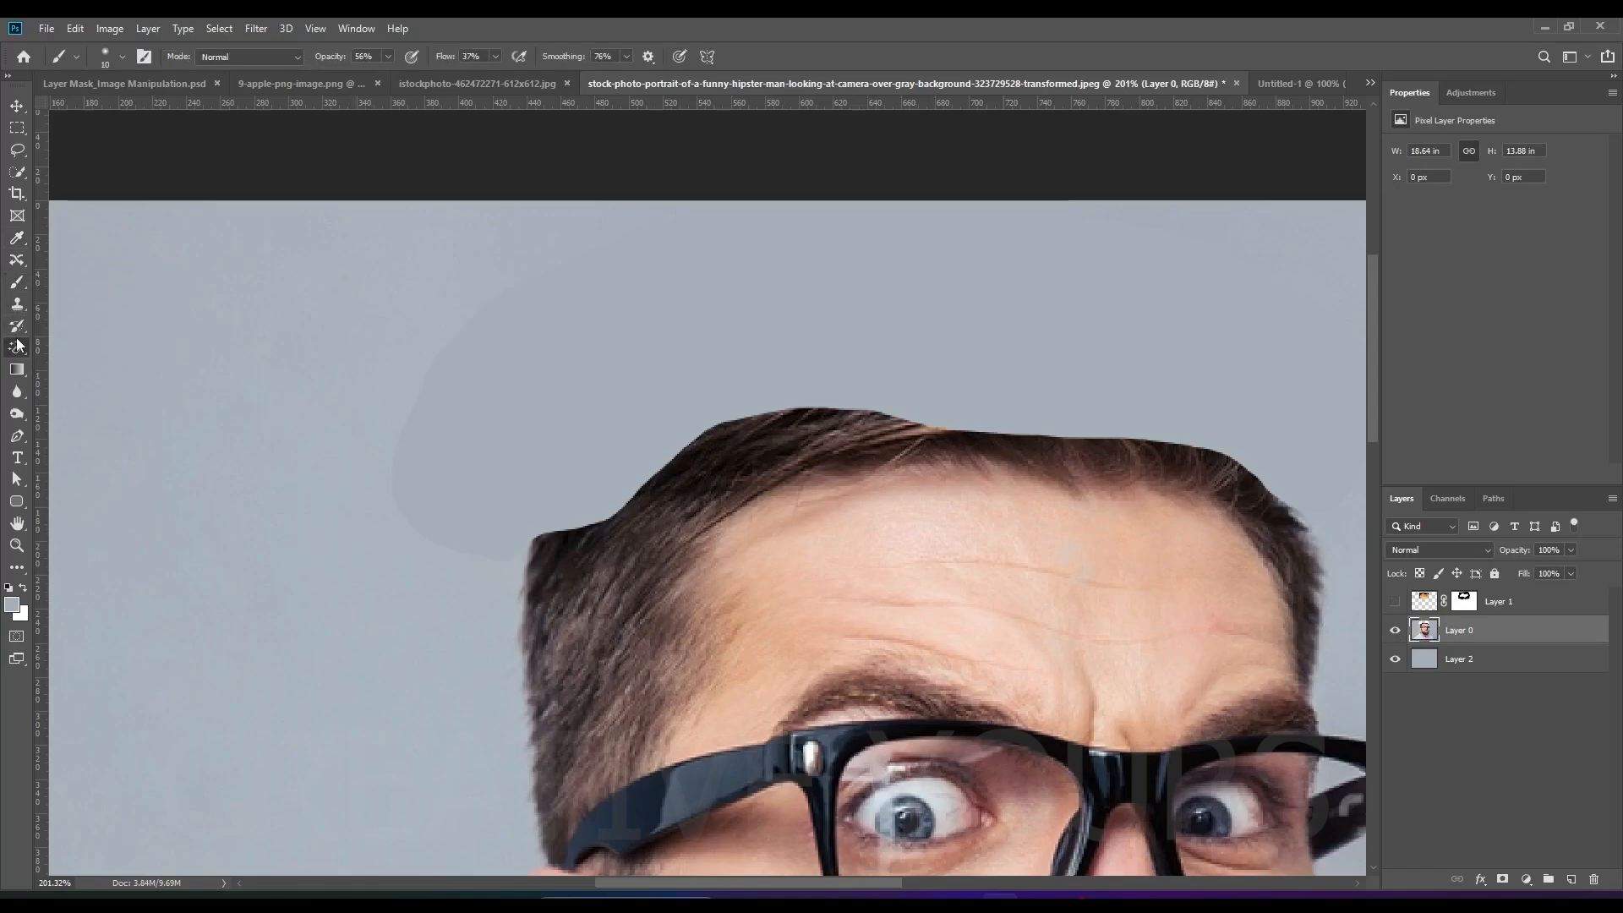
pyautogui.click(72, 346)
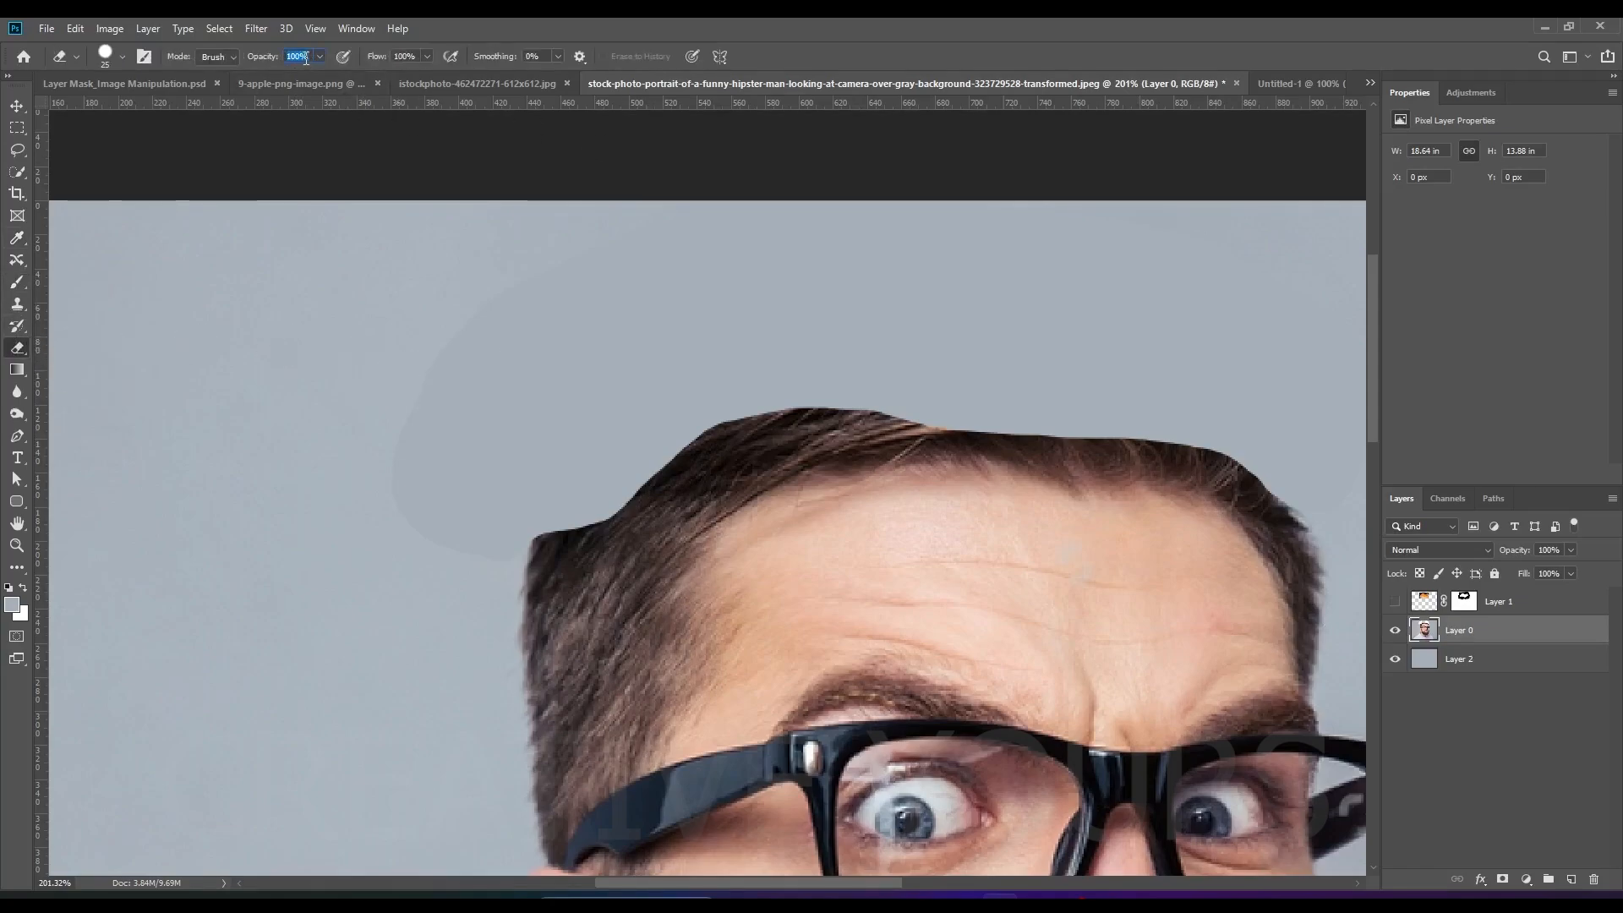
pyautogui.write('50')
pyautogui.moveTo(409, 439)
pyautogui.mouseDown()
pyautogui.moveTo(430, 524)
pyautogui.moveTo(468, 561)
pyautogui.moveTo(508, 545)
pyautogui.moveTo(448, 569)
pyautogui.moveTo(337, 397)
pyautogui.mouseUp()
pyautogui.scroll(-1, 435, 392)
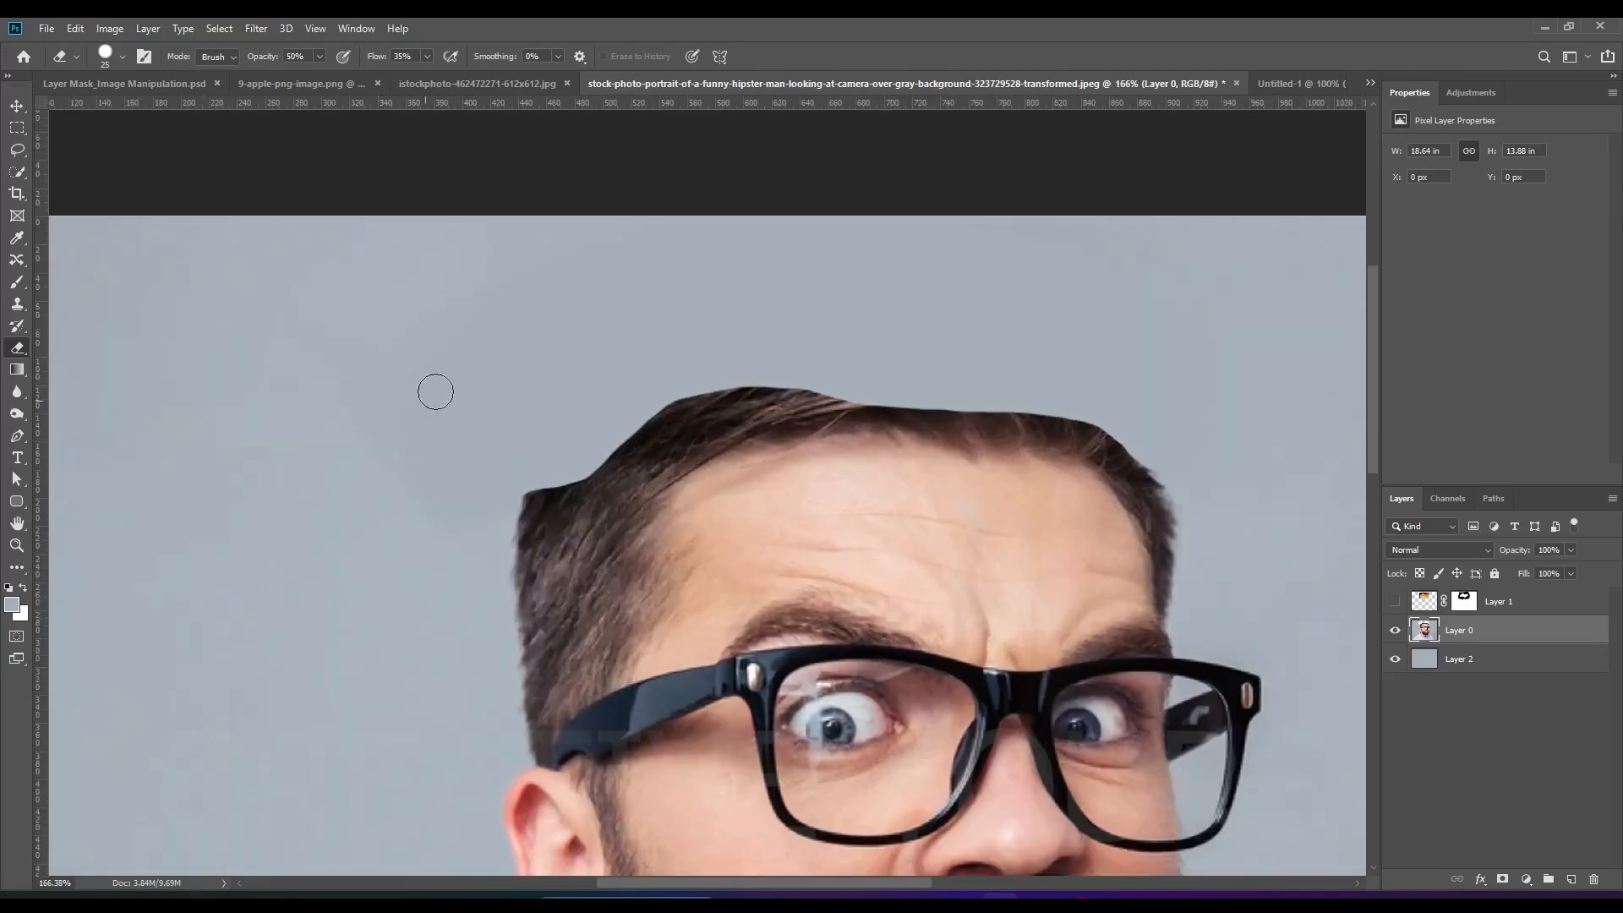
# Step: Enlarge the eraser to 60 px and blend the rest of the background seam around the top of the head
pyautogui.press(']')
pyautogui.press(']')
pyautogui.press(']')
pyautogui.press(']')
pyautogui.scroll(-1, 892, 294)
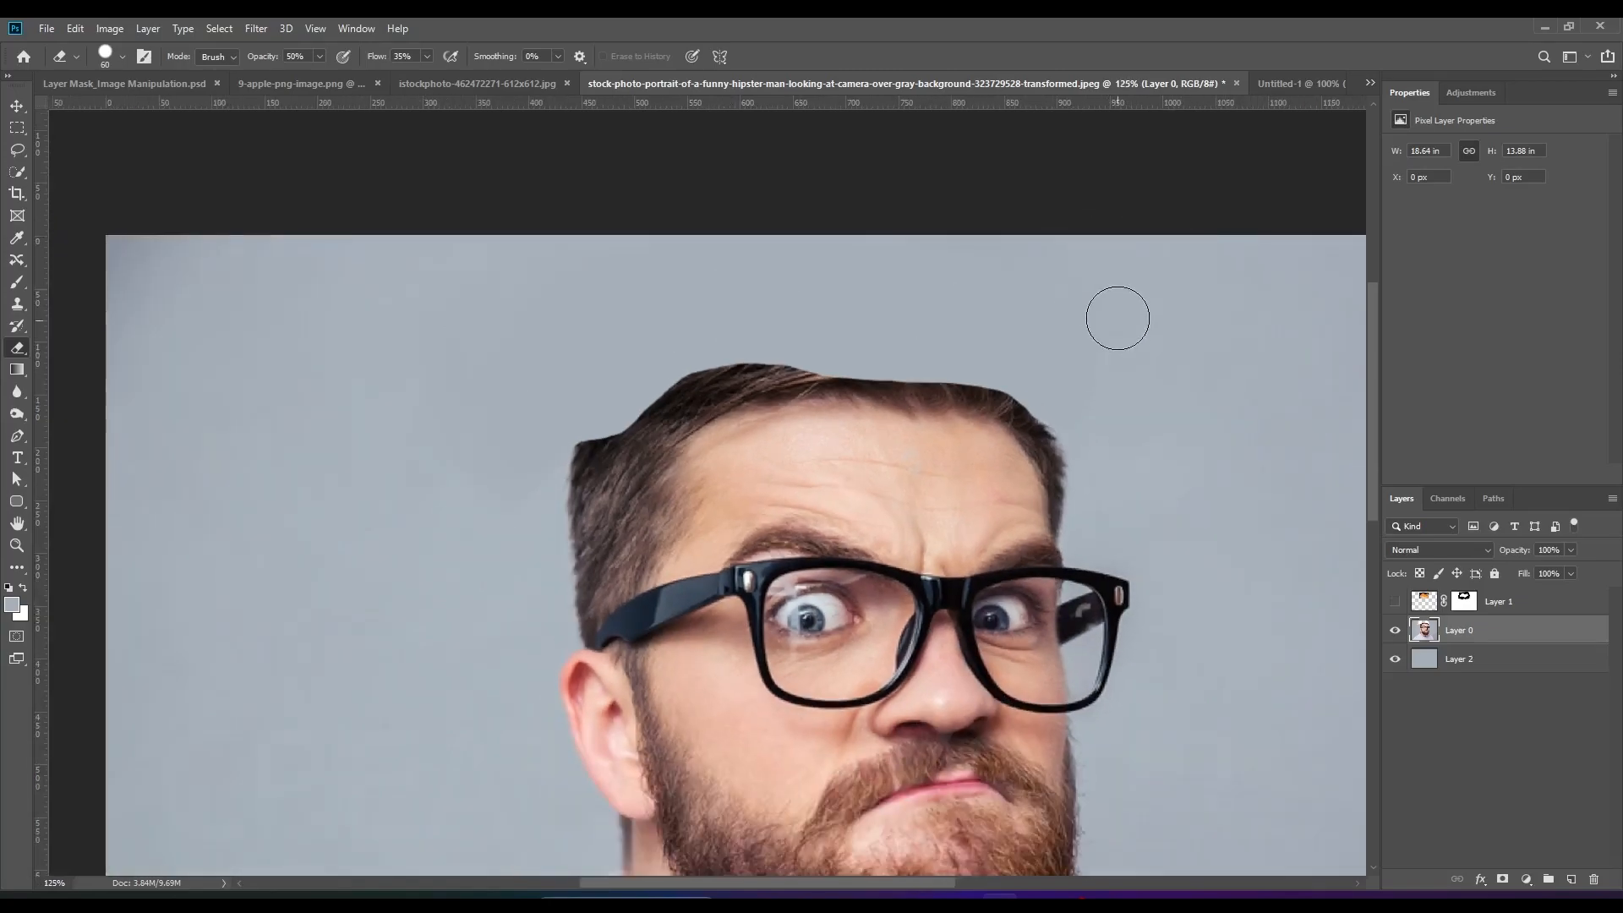
pyautogui.scroll(-1, 461, 294)
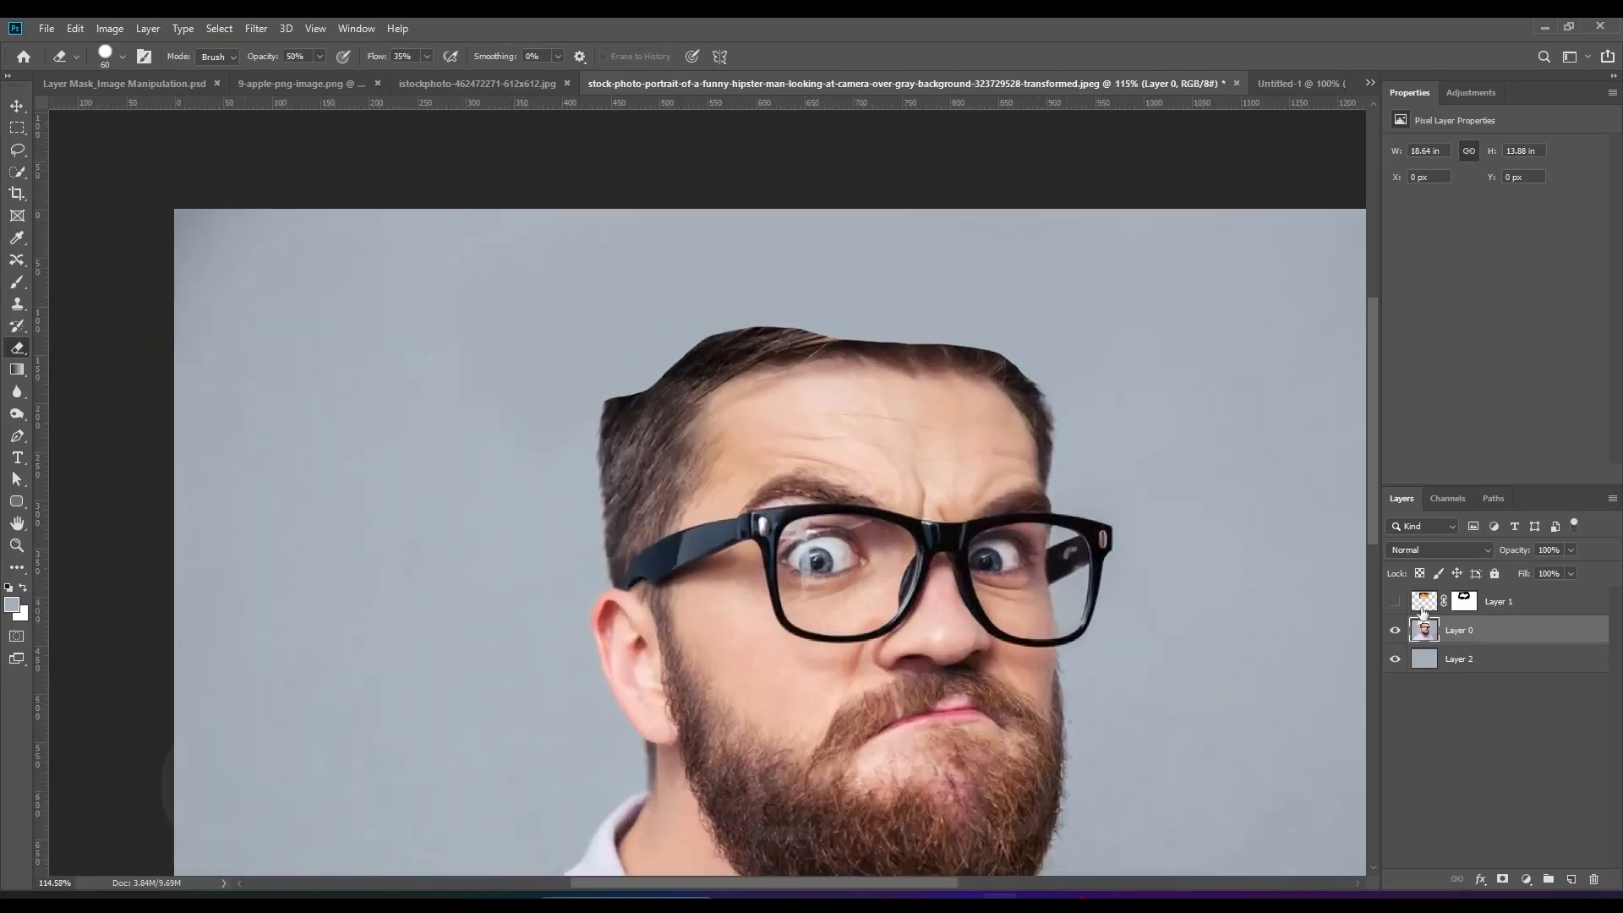
# Step: Show Layer 1 again, lasso the stray dark speck above the shell, and remove it on the layer mask
pyautogui.click(1395, 601)
pyautogui.scroll(4, 710, 287)
pyautogui.hotkey('alt', ']')
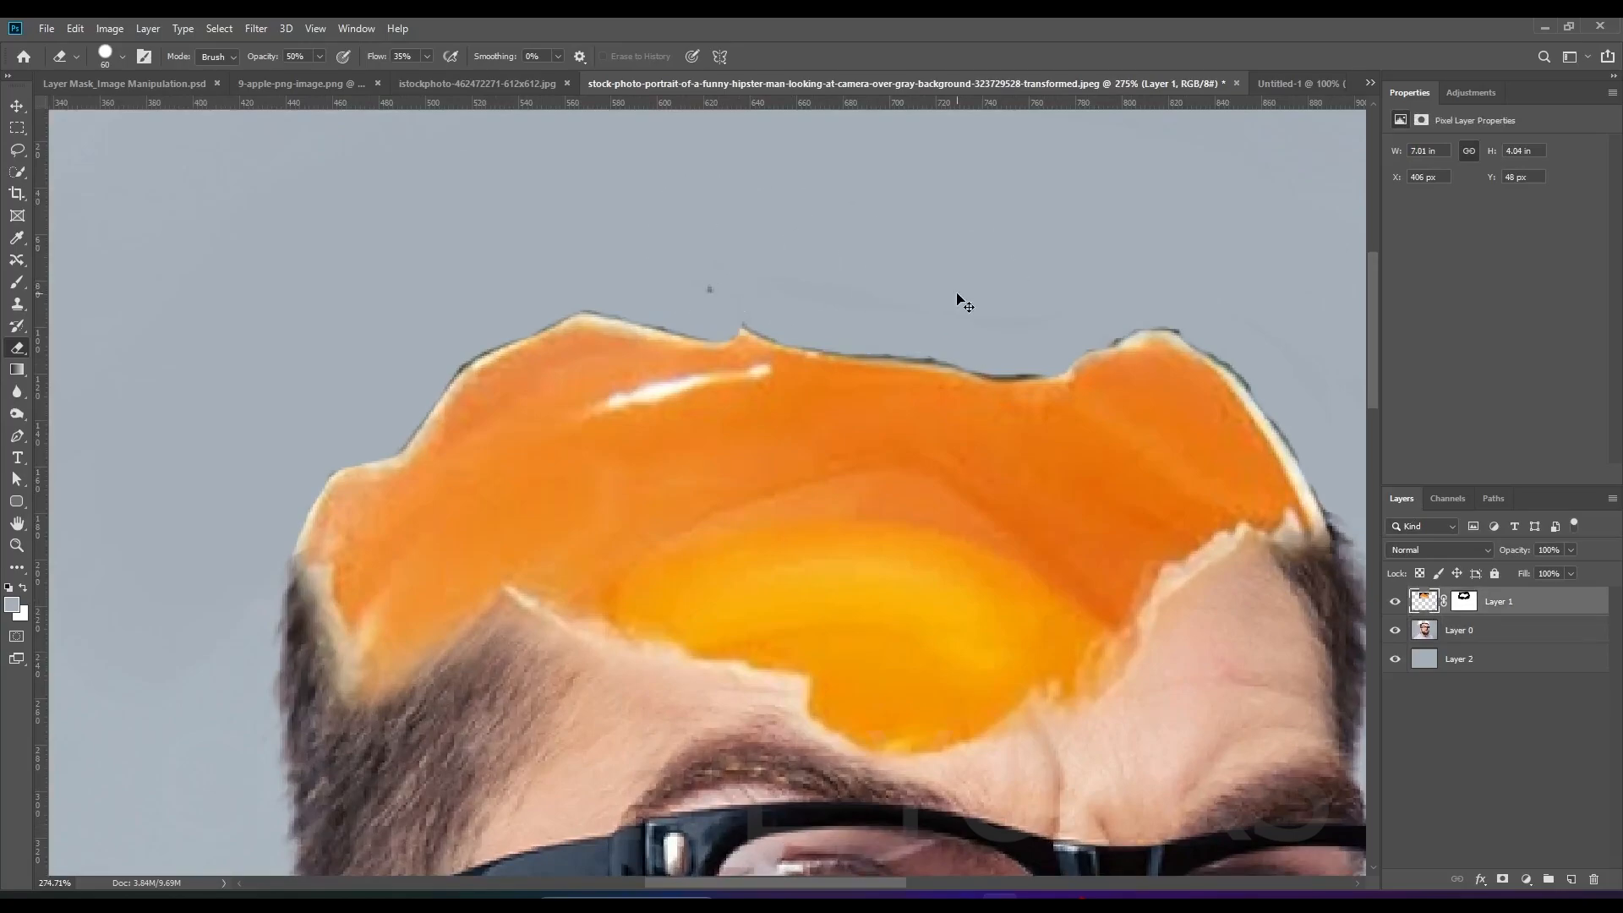
pyautogui.click(17, 150)
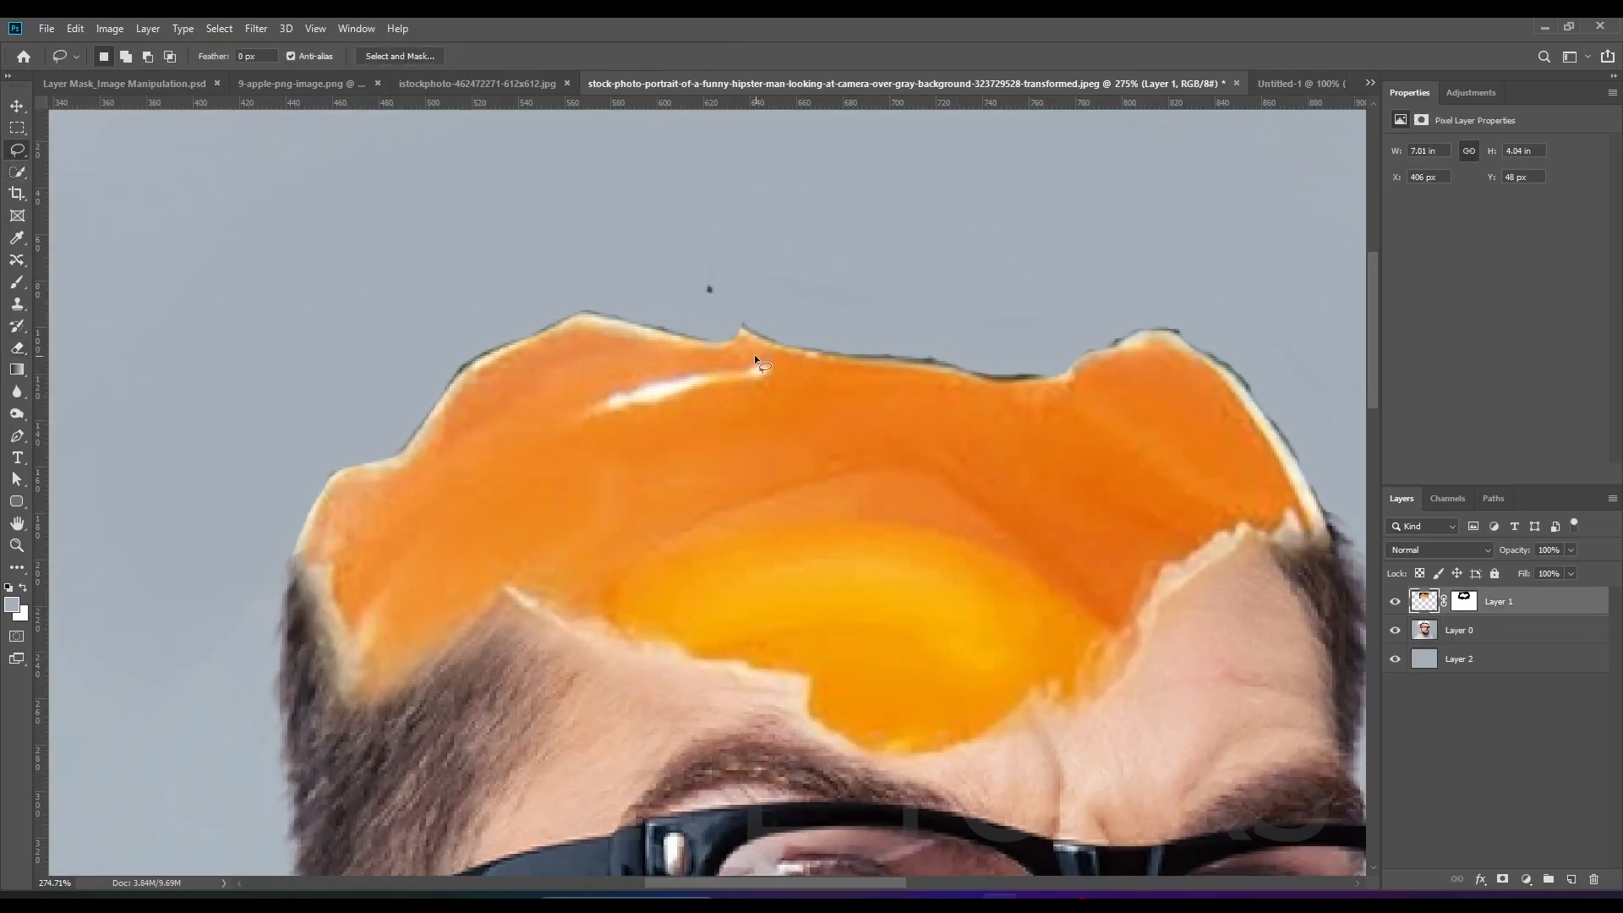
pyautogui.click(1464, 601)
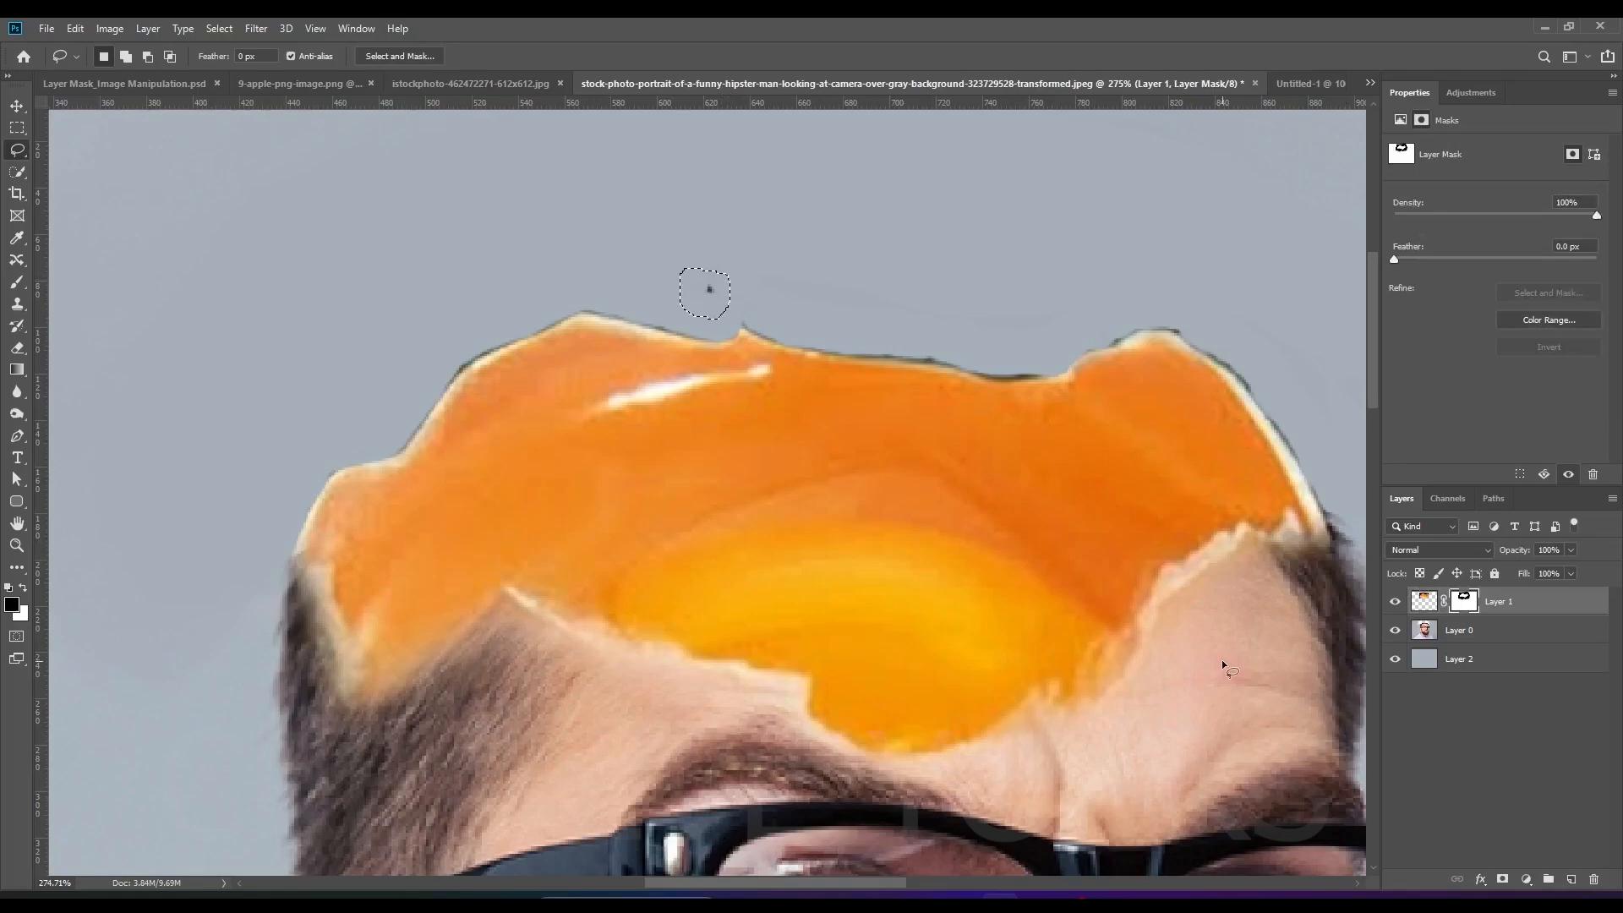
pyautogui.scroll(-5, 722, 279)
pyautogui.scroll(3, 727, 287)
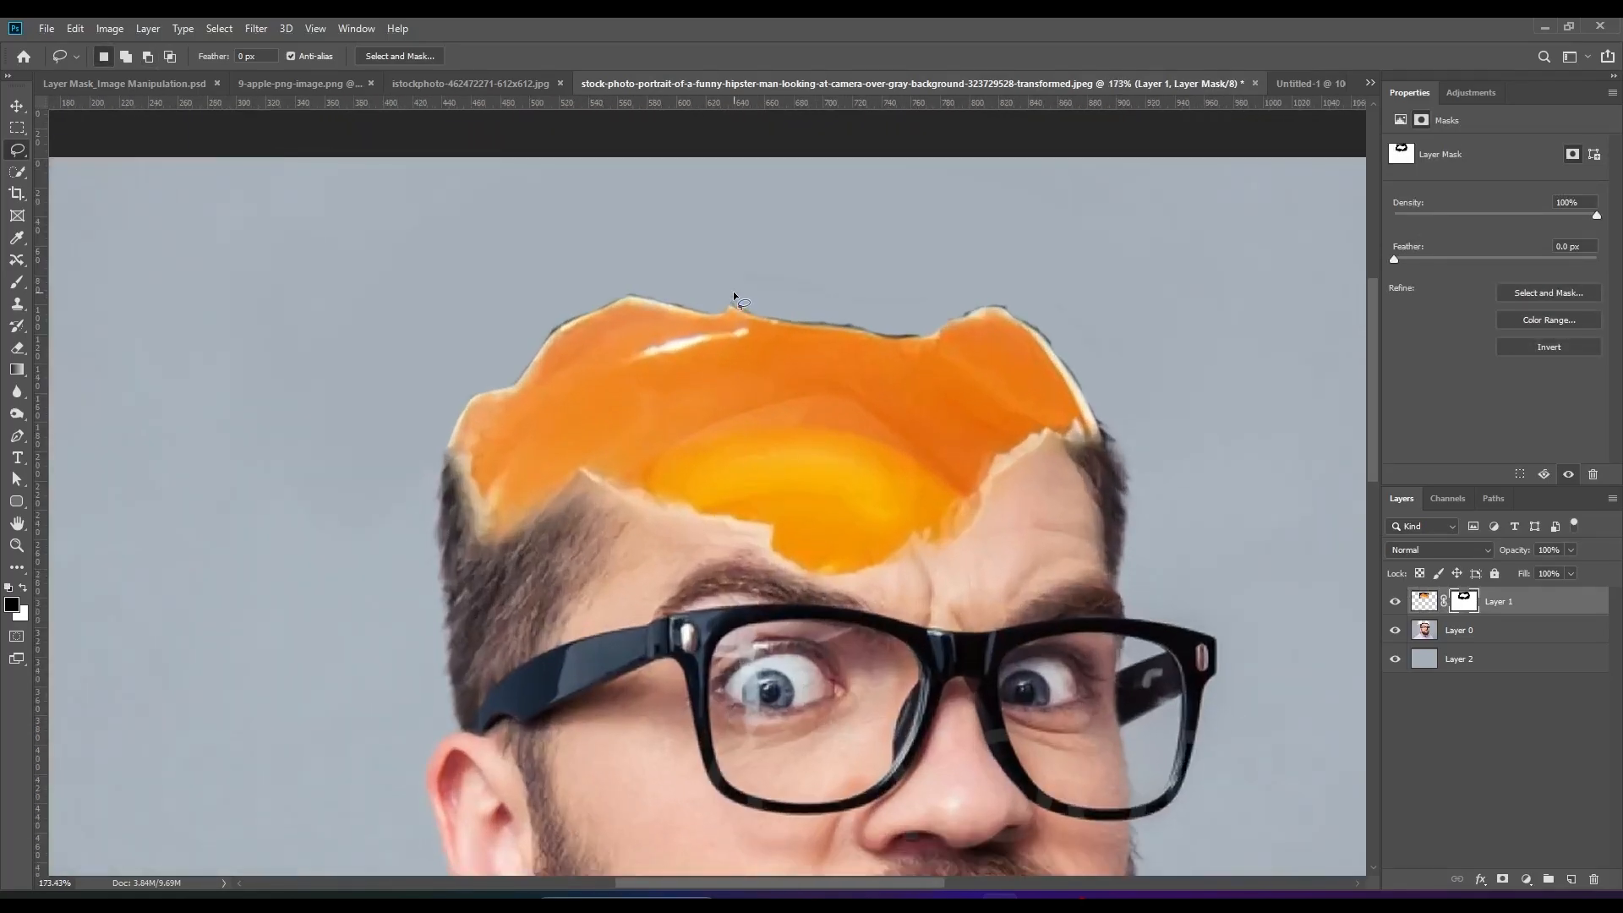
# Step: Paint black on Layer 1's mask along the shell's upper-left edge to remove the dark fringe, using a hard 30 px brush at 100% opacity and flow
pyautogui.scroll(2, 735, 299)
pyautogui.click(1395, 601)
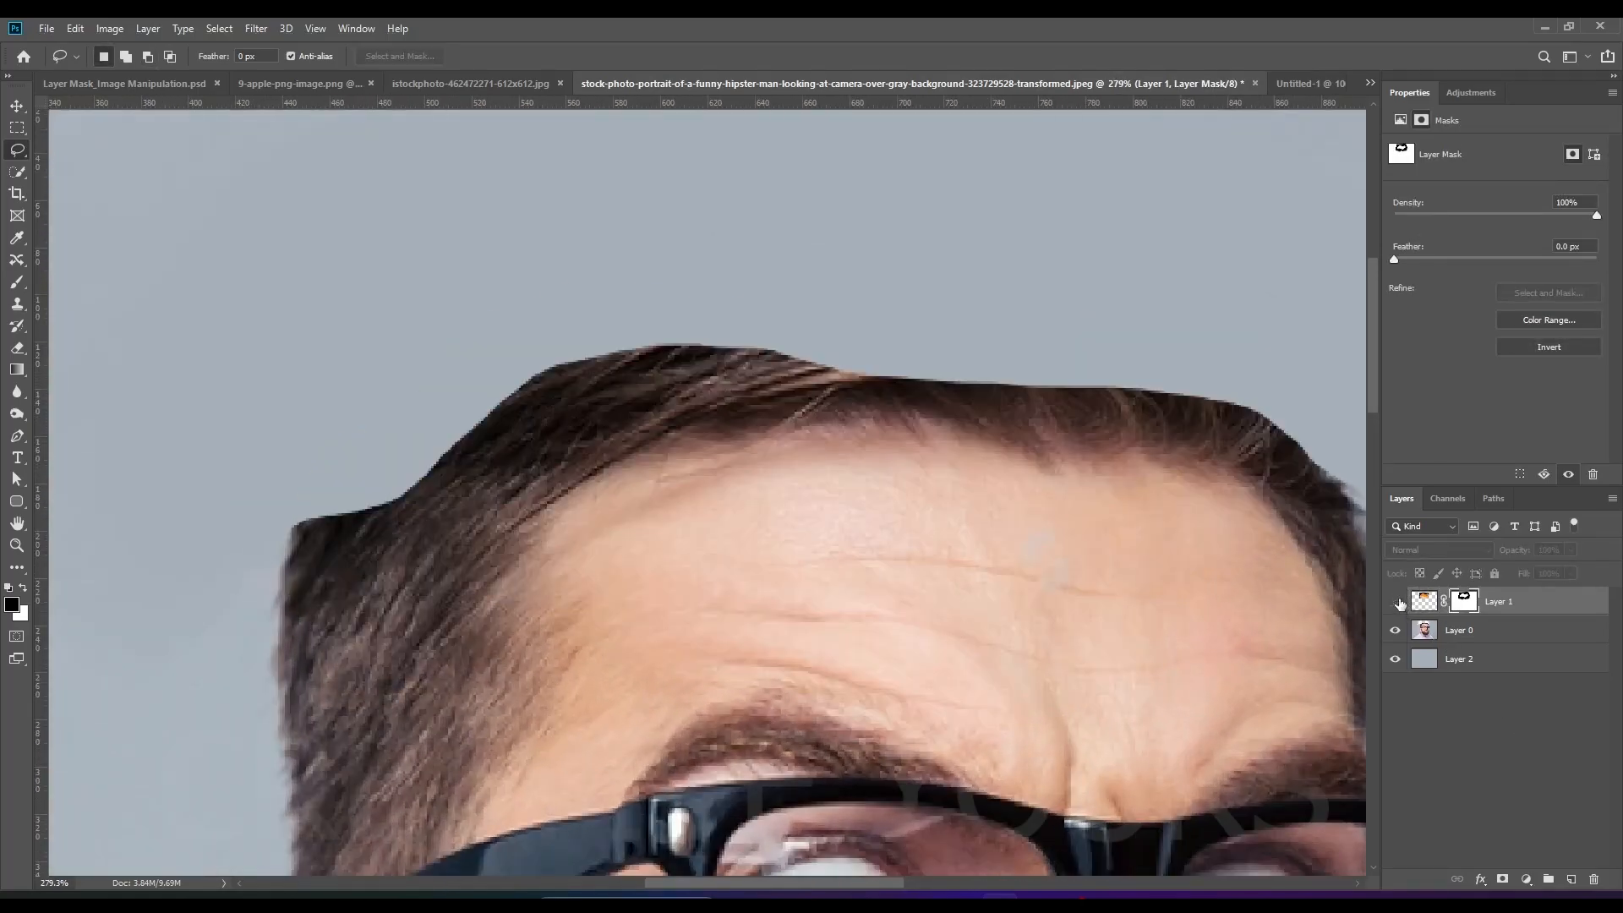
pyautogui.click(1395, 601)
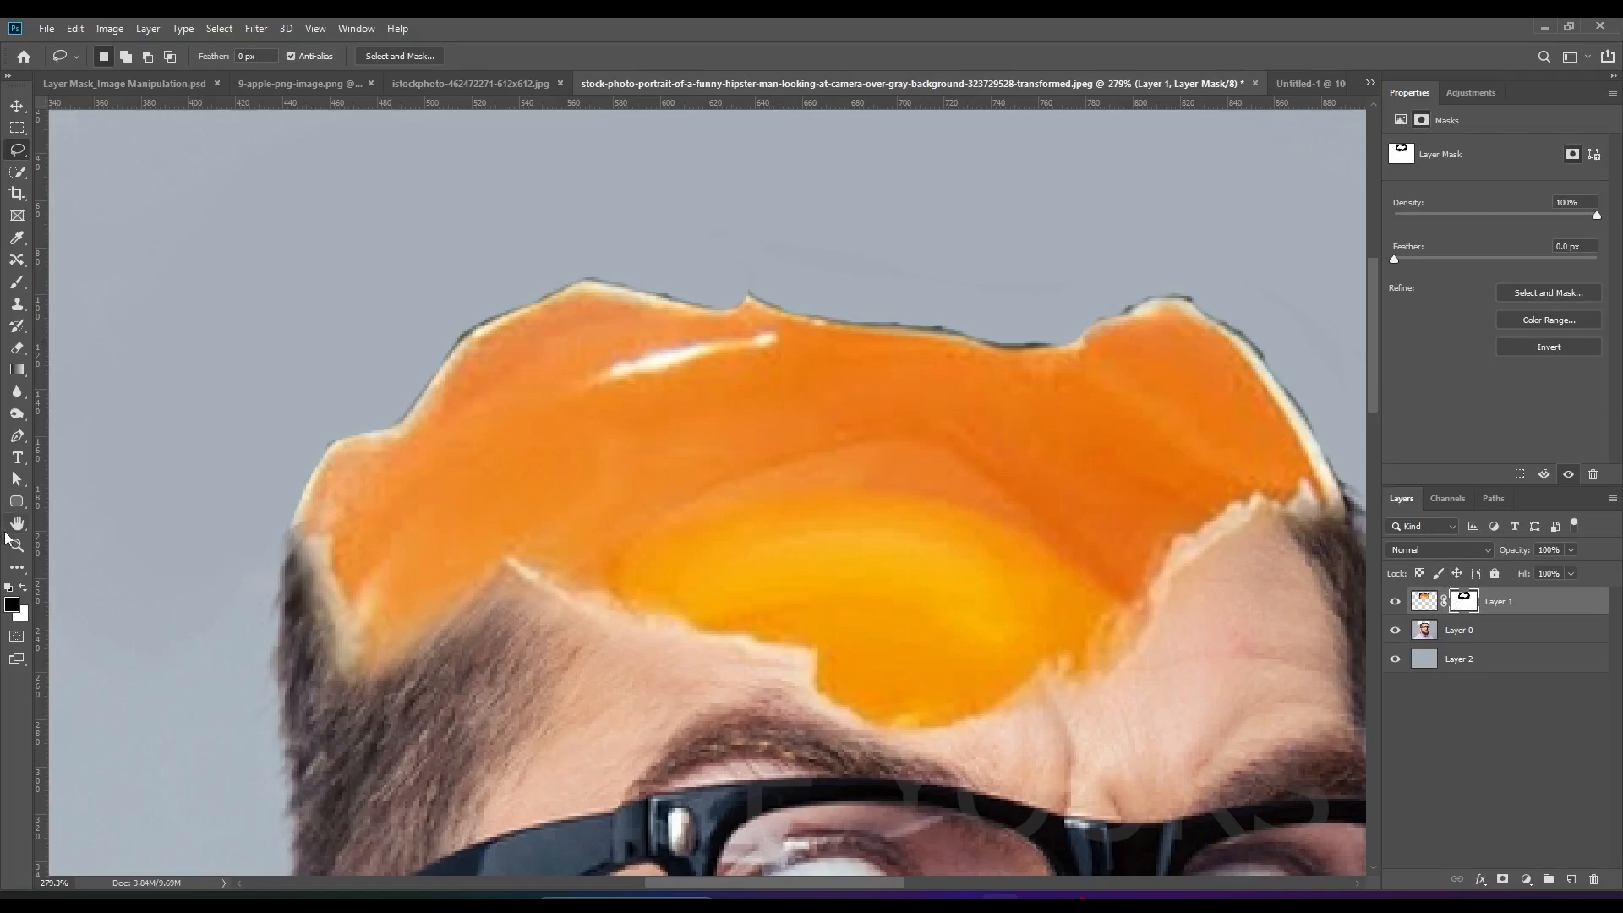
pyautogui.click(17, 282)
pyautogui.scroll(3, 355, 422)
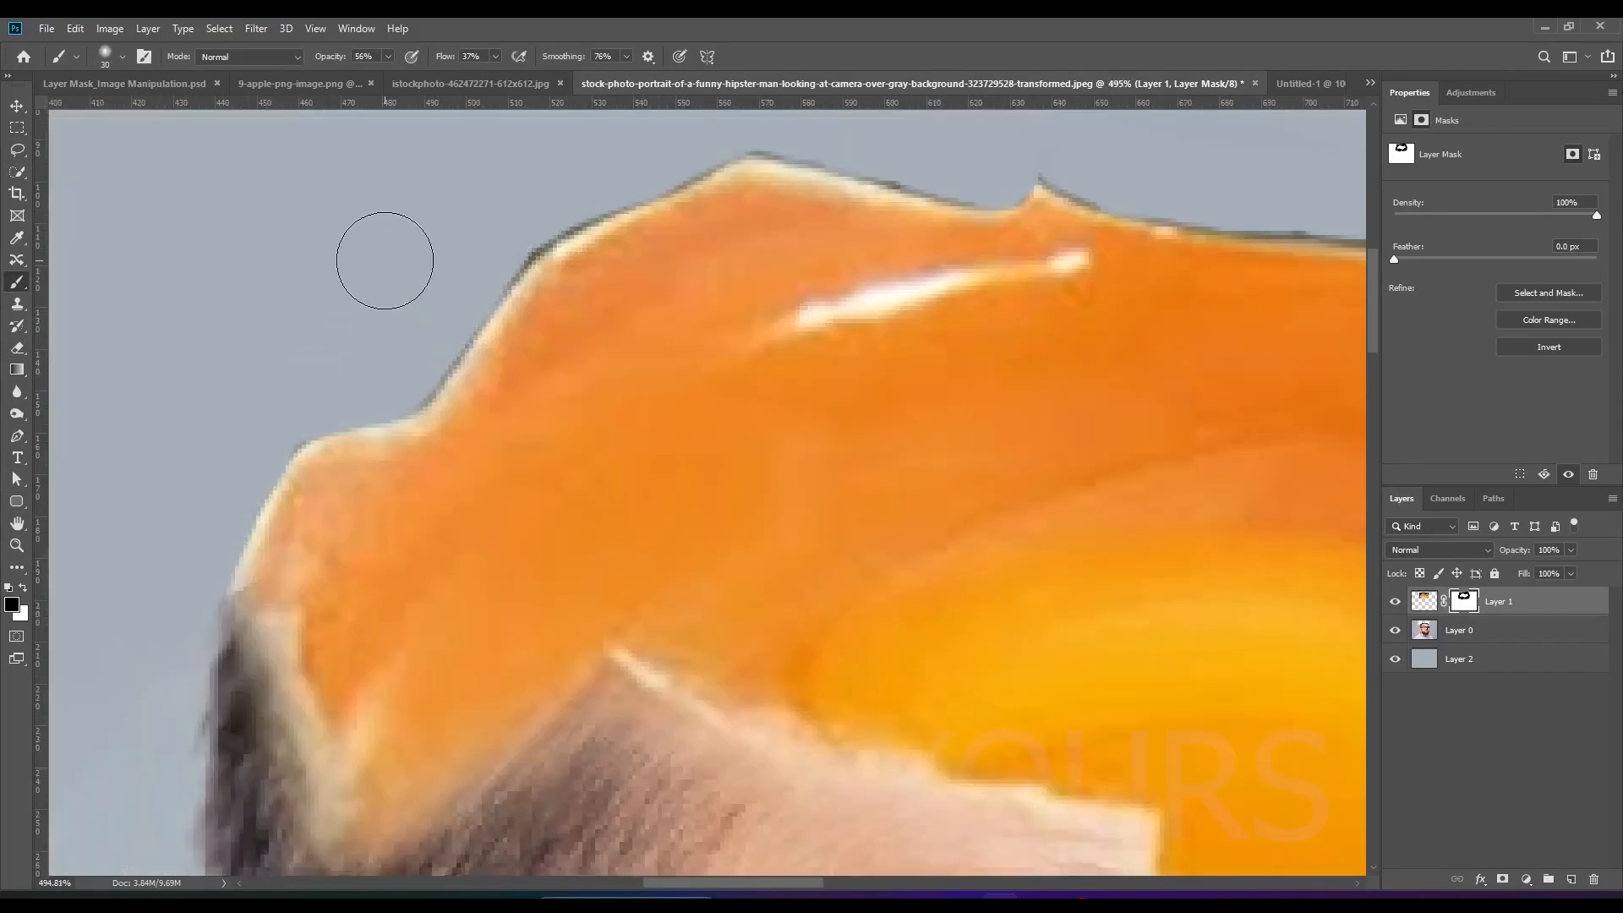
pyautogui.rightClick(385, 260)
pyautogui.moveTo(475, 341); pyautogui.dragTo(607, 339)
pyautogui.click(873, 42)
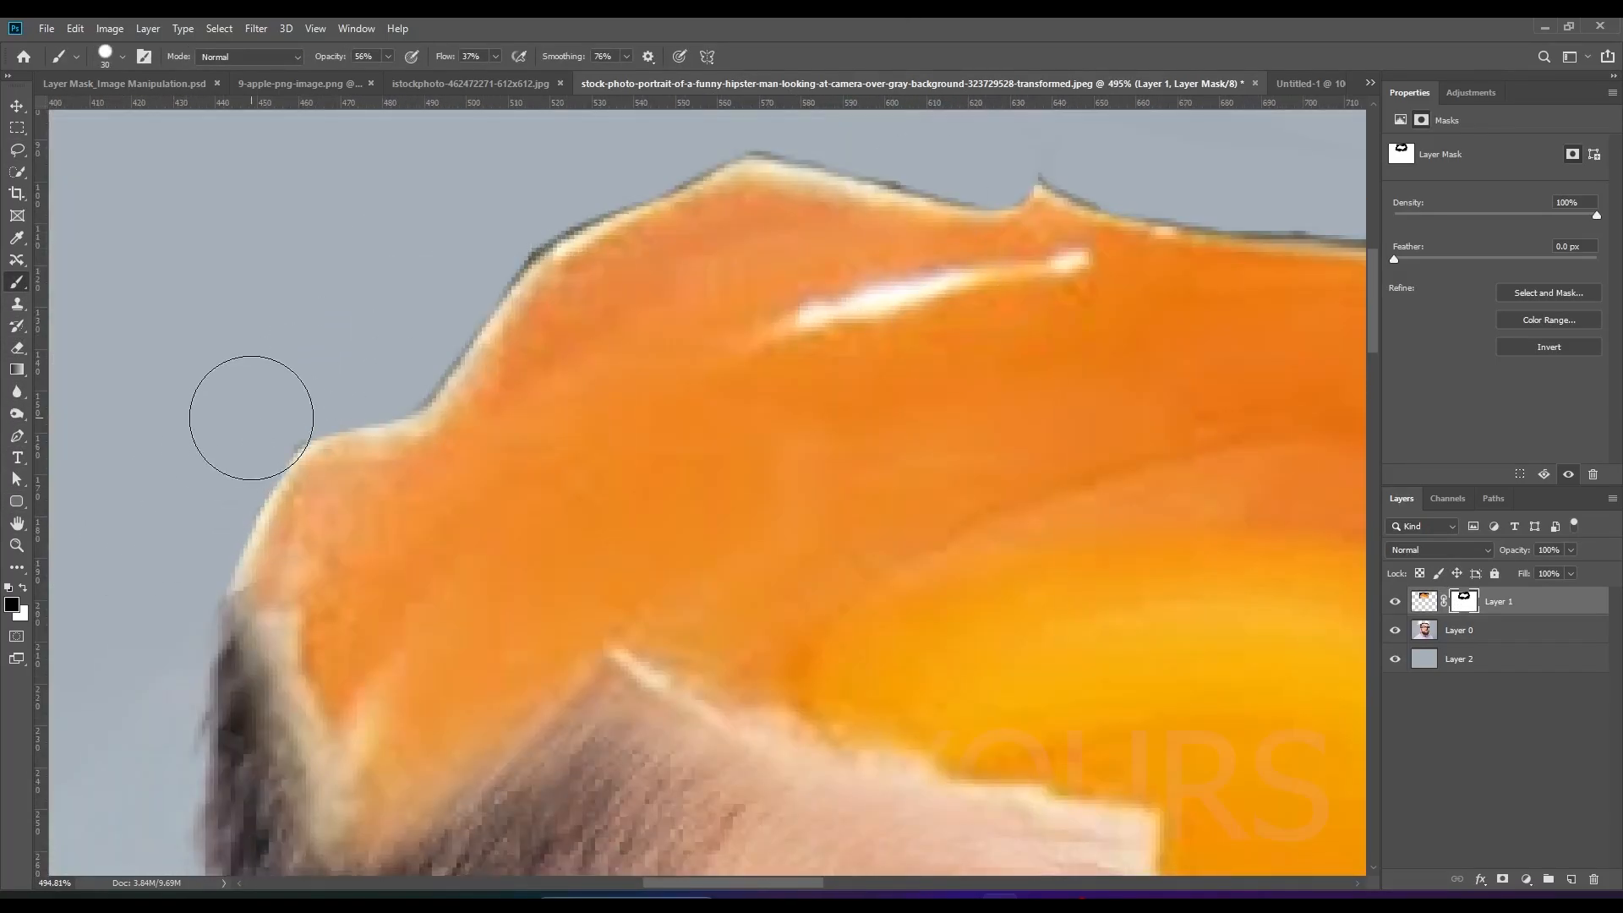
pyautogui.moveTo(328, 59); pyautogui.dragTo(874, 22)
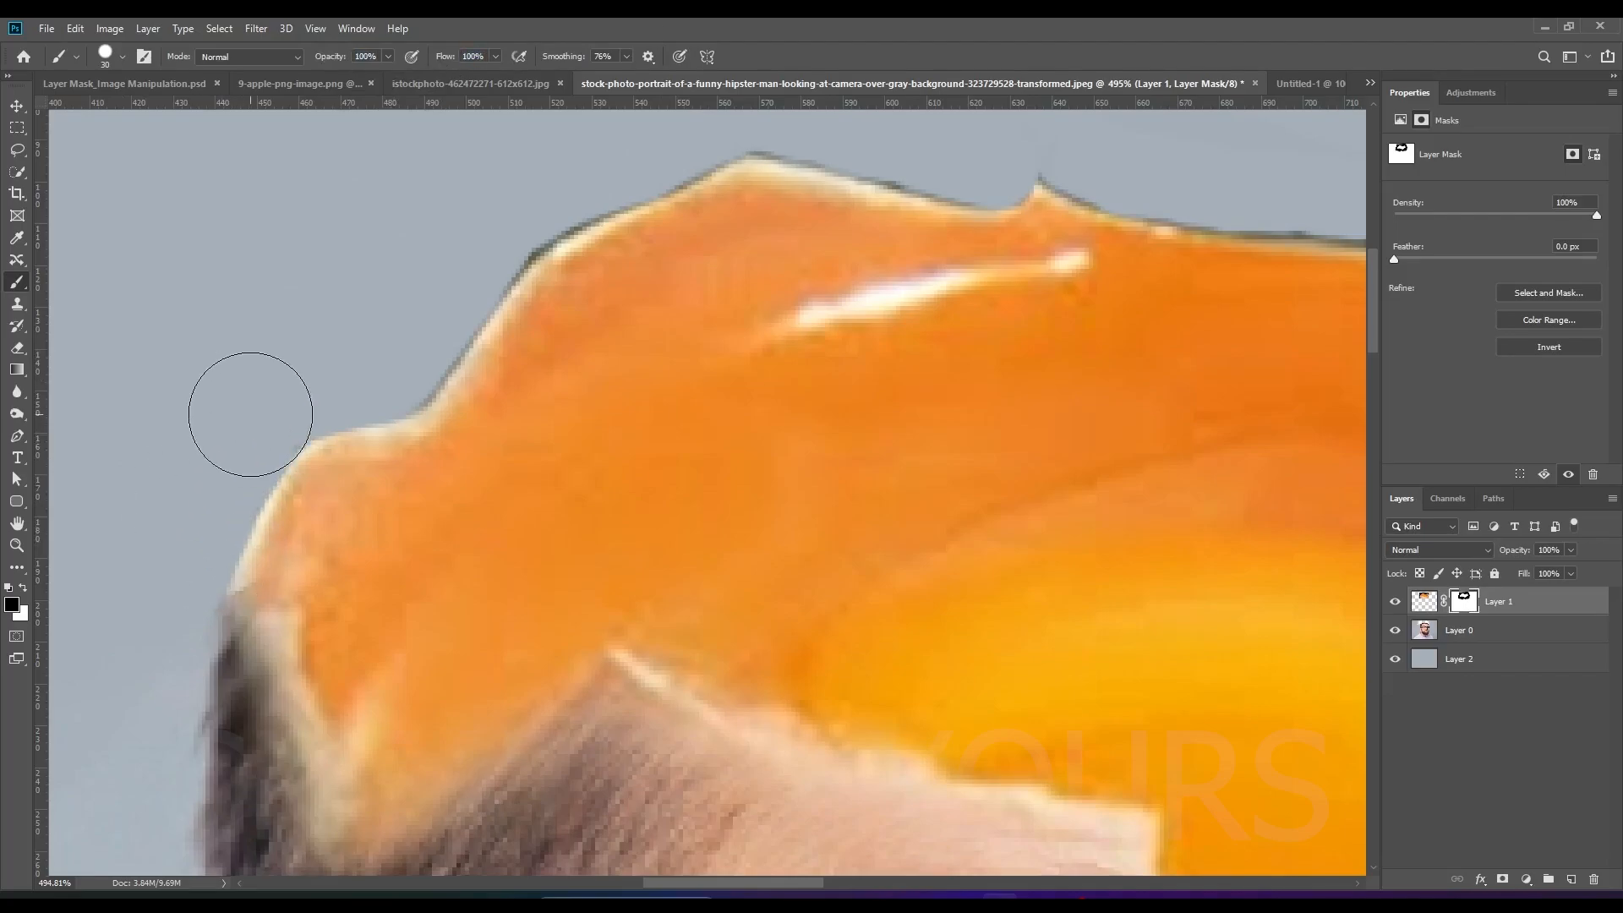
pyautogui.moveTo(380, 372); pyautogui.dragTo(474, 245)
pyautogui.moveTo(412, 315); pyautogui.dragTo(275, 518)
pyautogui.moveTo(359, 410)
pyautogui.mouseDown()
pyautogui.moveTo(620, 298)
pyautogui.moveTo(818, 348)
pyautogui.moveTo(909, 330)
pyautogui.moveTo(960, 344)
pyautogui.moveTo(1012, 443)
pyautogui.moveTo(359, 444)
pyautogui.mouseUp()
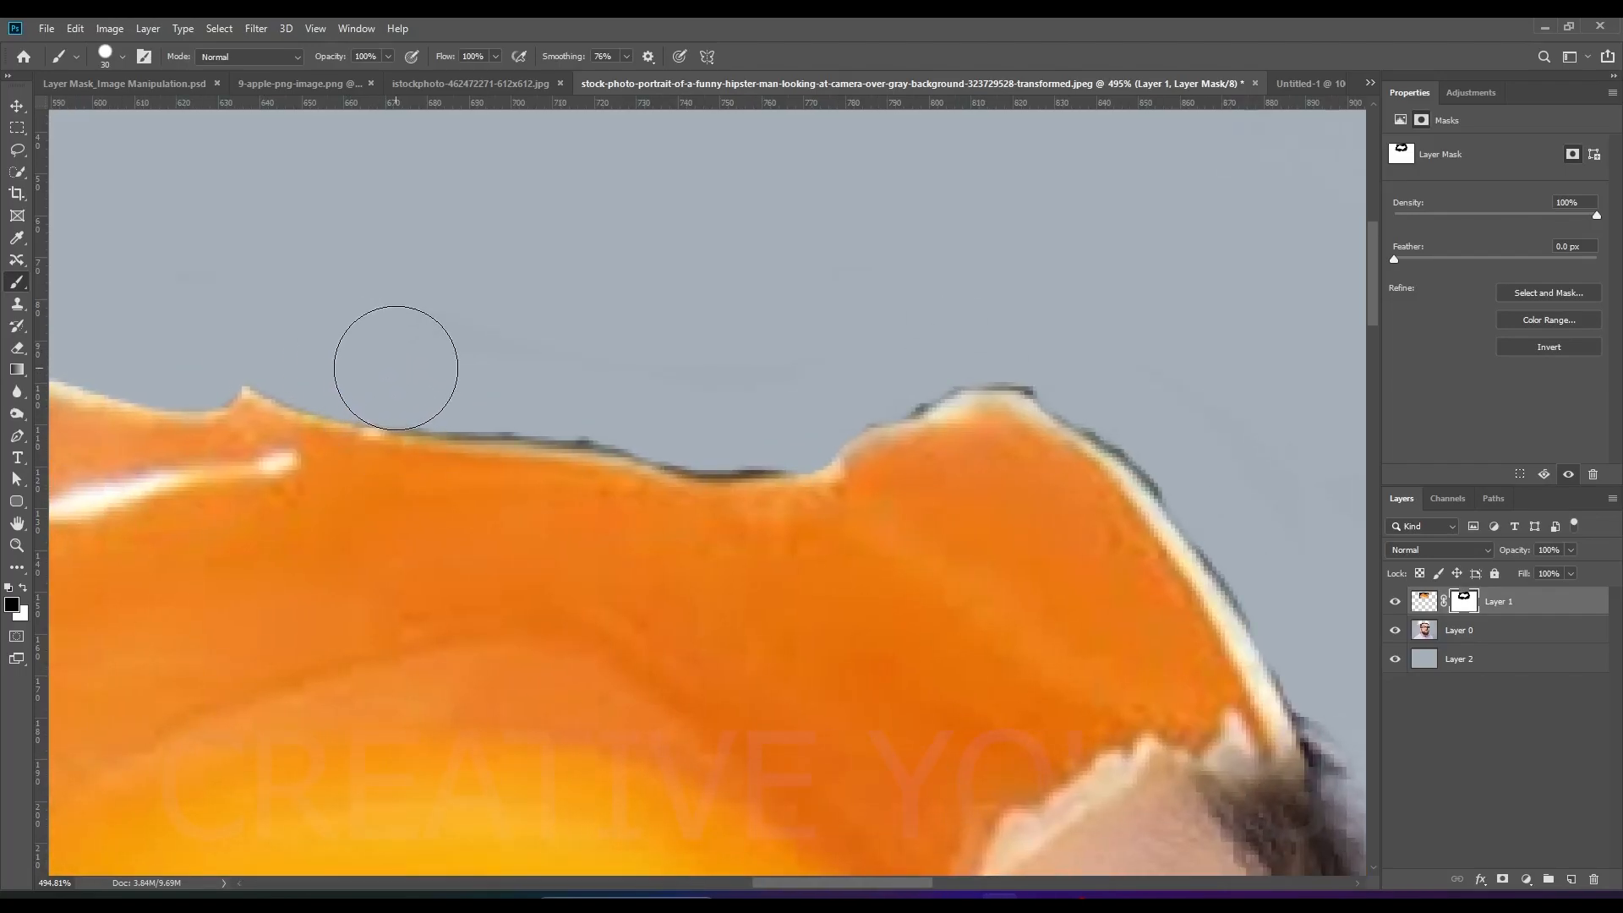
# Step: Continue masking the dark fringe along the shell's top edge and down its right side to the hairline
pyautogui.moveTo(451, 373)
pyautogui.mouseDown()
pyautogui.moveTo(424, 363)
pyautogui.moveTo(583, 393)
pyautogui.moveTo(601, 381)
pyautogui.moveTo(686, 414)
pyautogui.moveTo(764, 409)
pyautogui.moveTo(706, 416)
pyautogui.moveTo(749, 417)
pyautogui.moveTo(884, 355)
pyautogui.moveTo(1029, 332)
pyautogui.moveTo(1182, 438)
pyautogui.mouseUp()
pyautogui.moveTo(1286, 392); pyautogui.dragTo(702, 236)
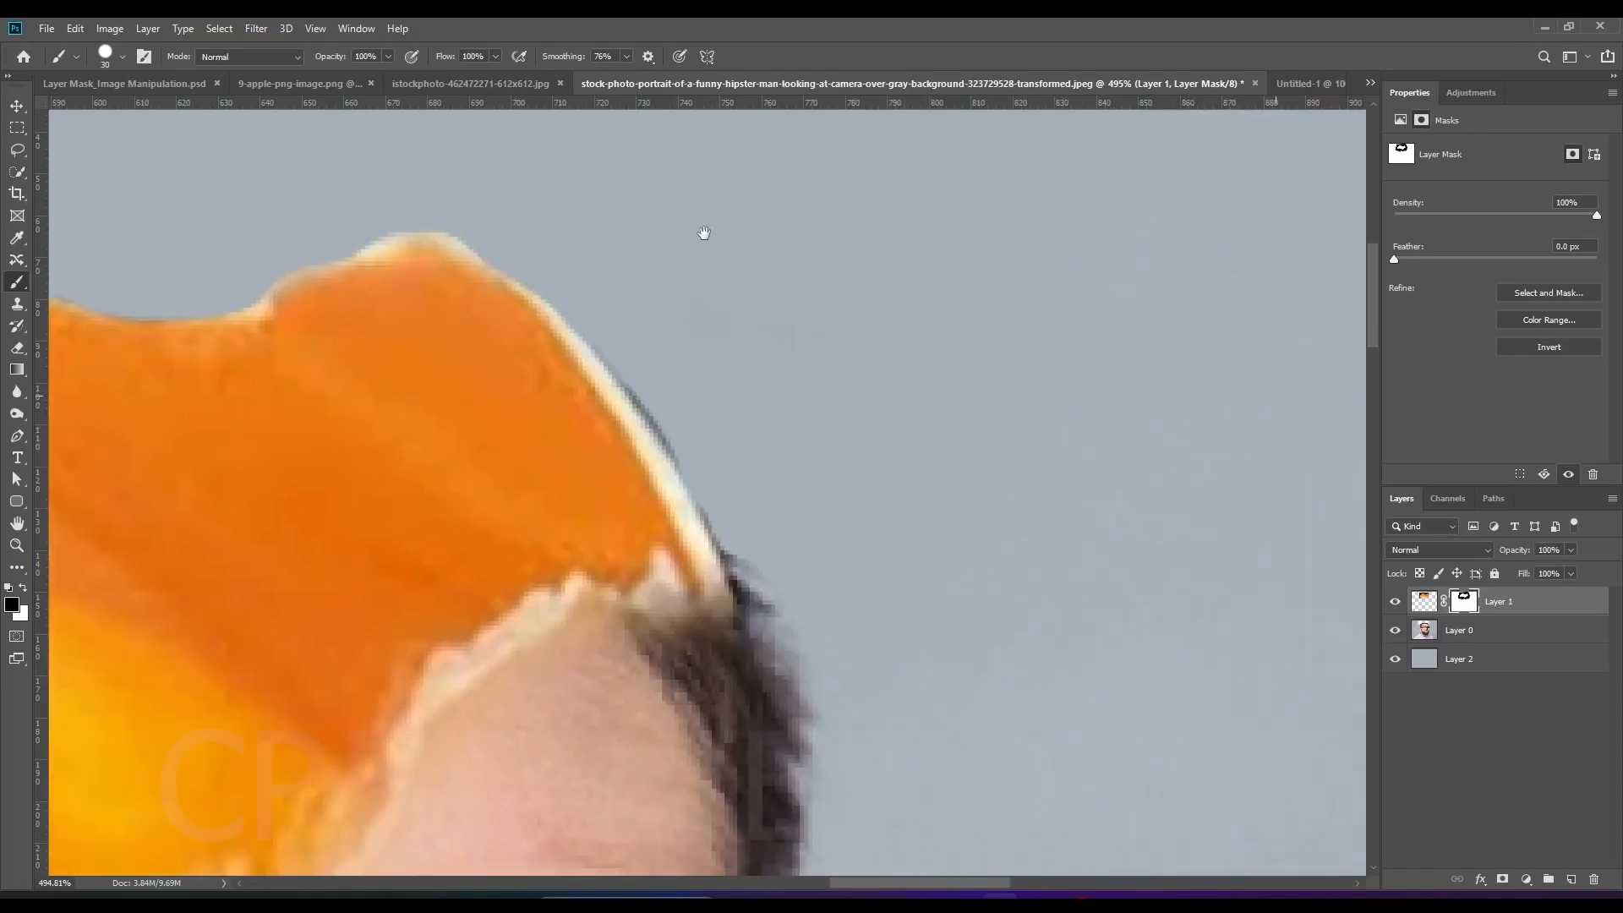
pyautogui.moveTo(640, 312); pyautogui.dragTo(673, 358)
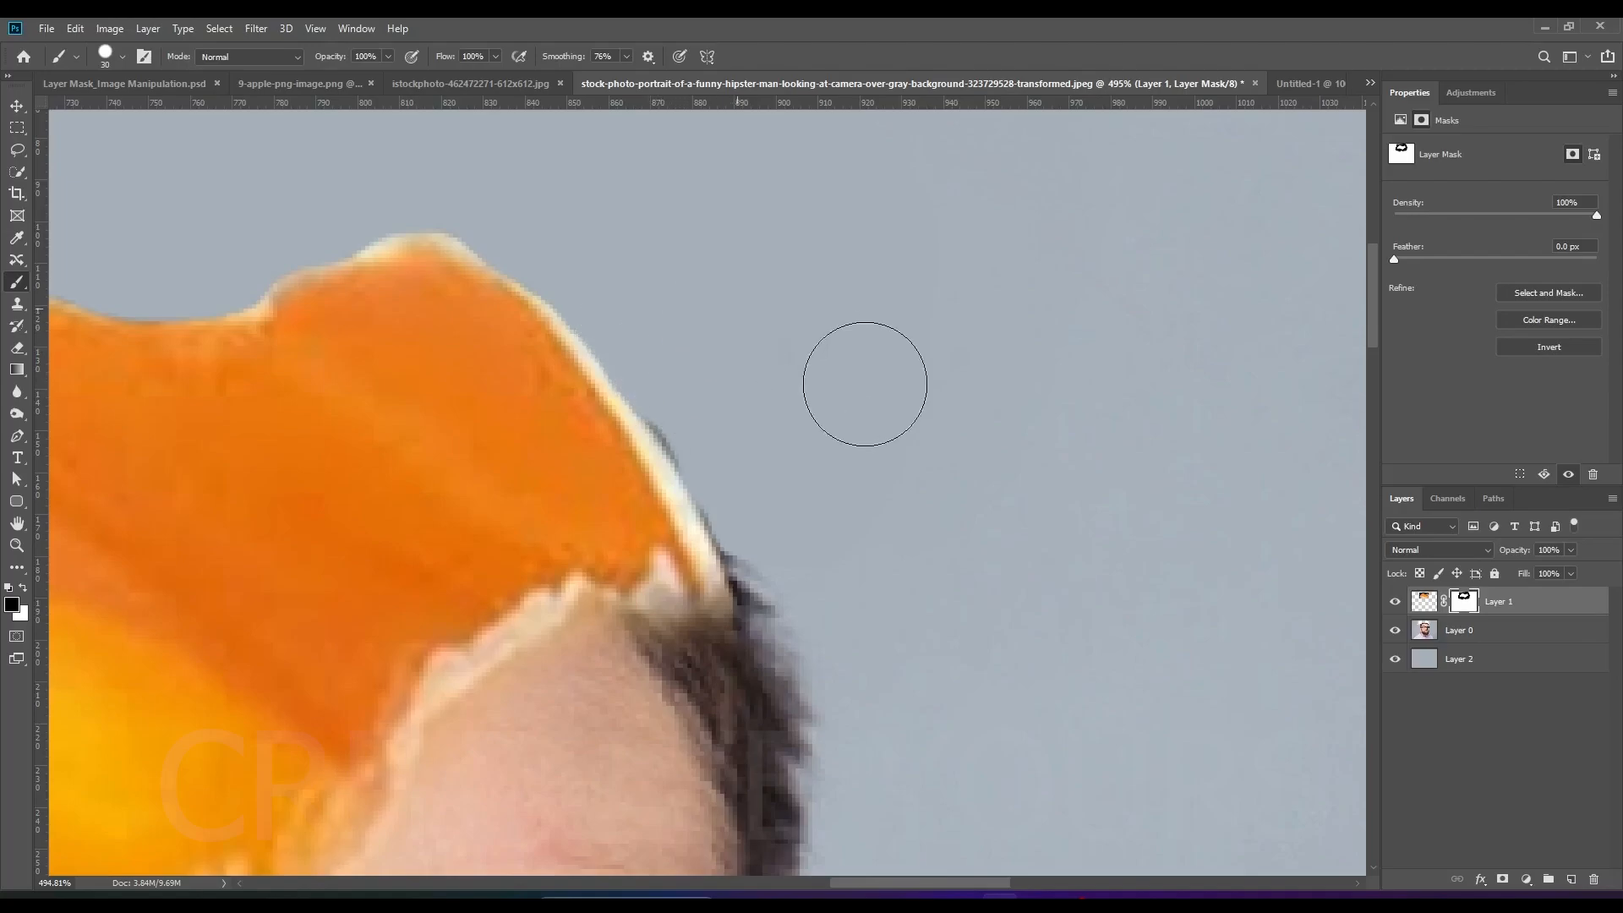
pyautogui.moveTo(767, 467)
pyautogui.mouseDown()
pyautogui.moveTo(707, 392)
pyautogui.moveTo(757, 478)
pyautogui.moveTo(876, 521)
pyautogui.mouseUp()
pyautogui.scroll(-1, 877, 520)
# Step: Erase the stray hair beside the shell's right corner on Layer 0 with a hard 45 px eraser at 100% opacity and flow
pyautogui.hotkey('alt', '[')
pyautogui.scroll(2, 778, 516)
pyautogui.click(780, 497)
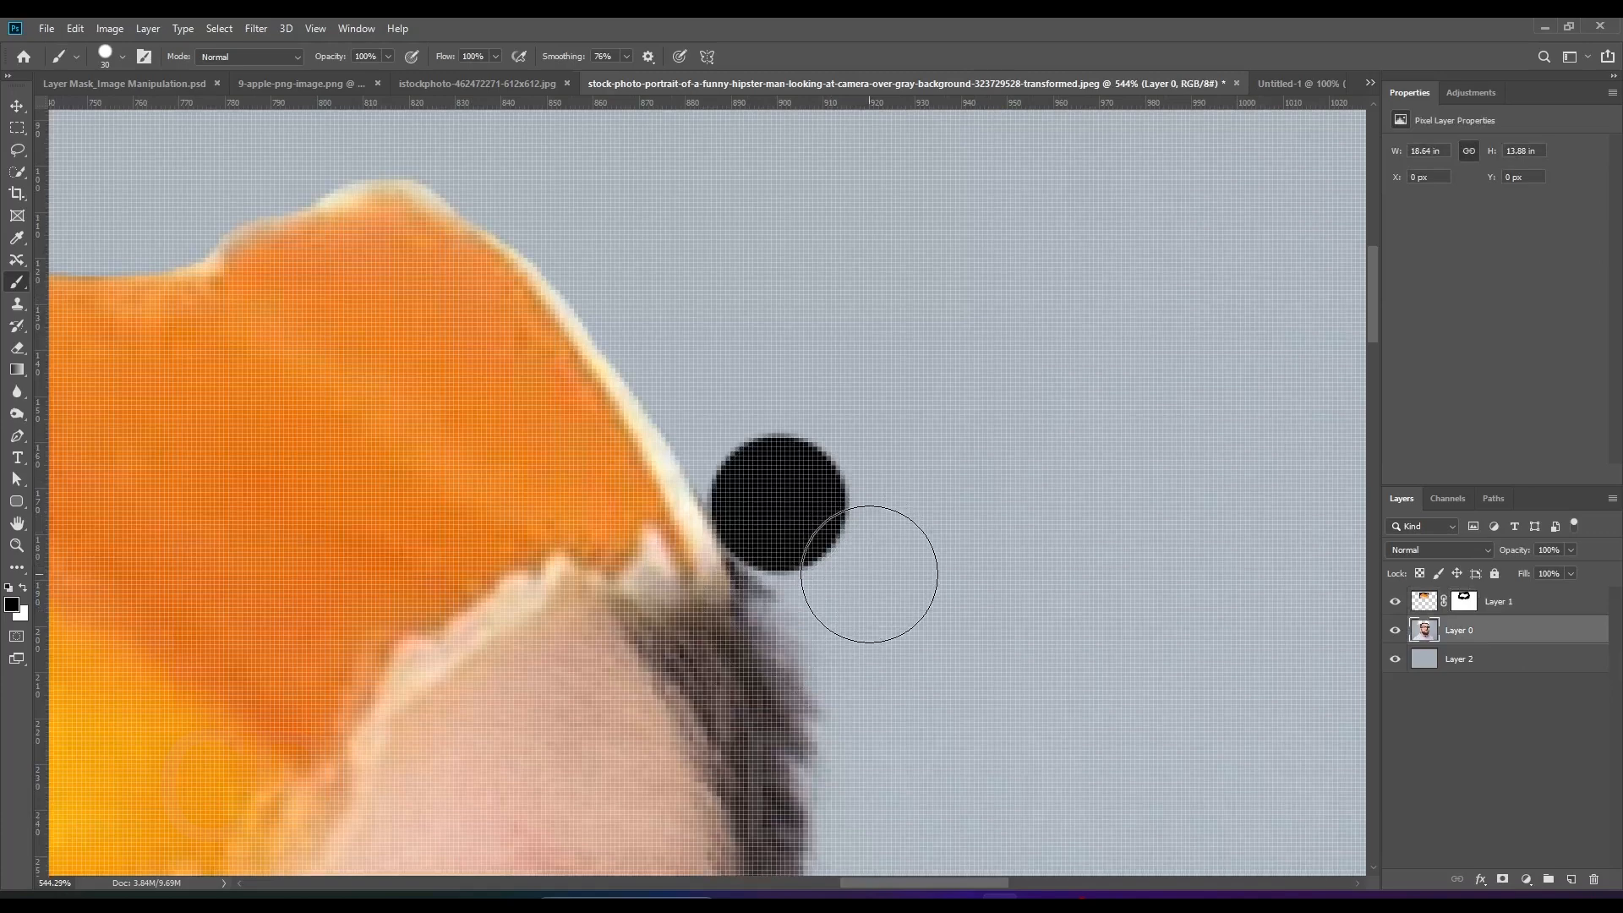
pyautogui.hotkey('ctrl', 'z')
pyautogui.click(17, 348)
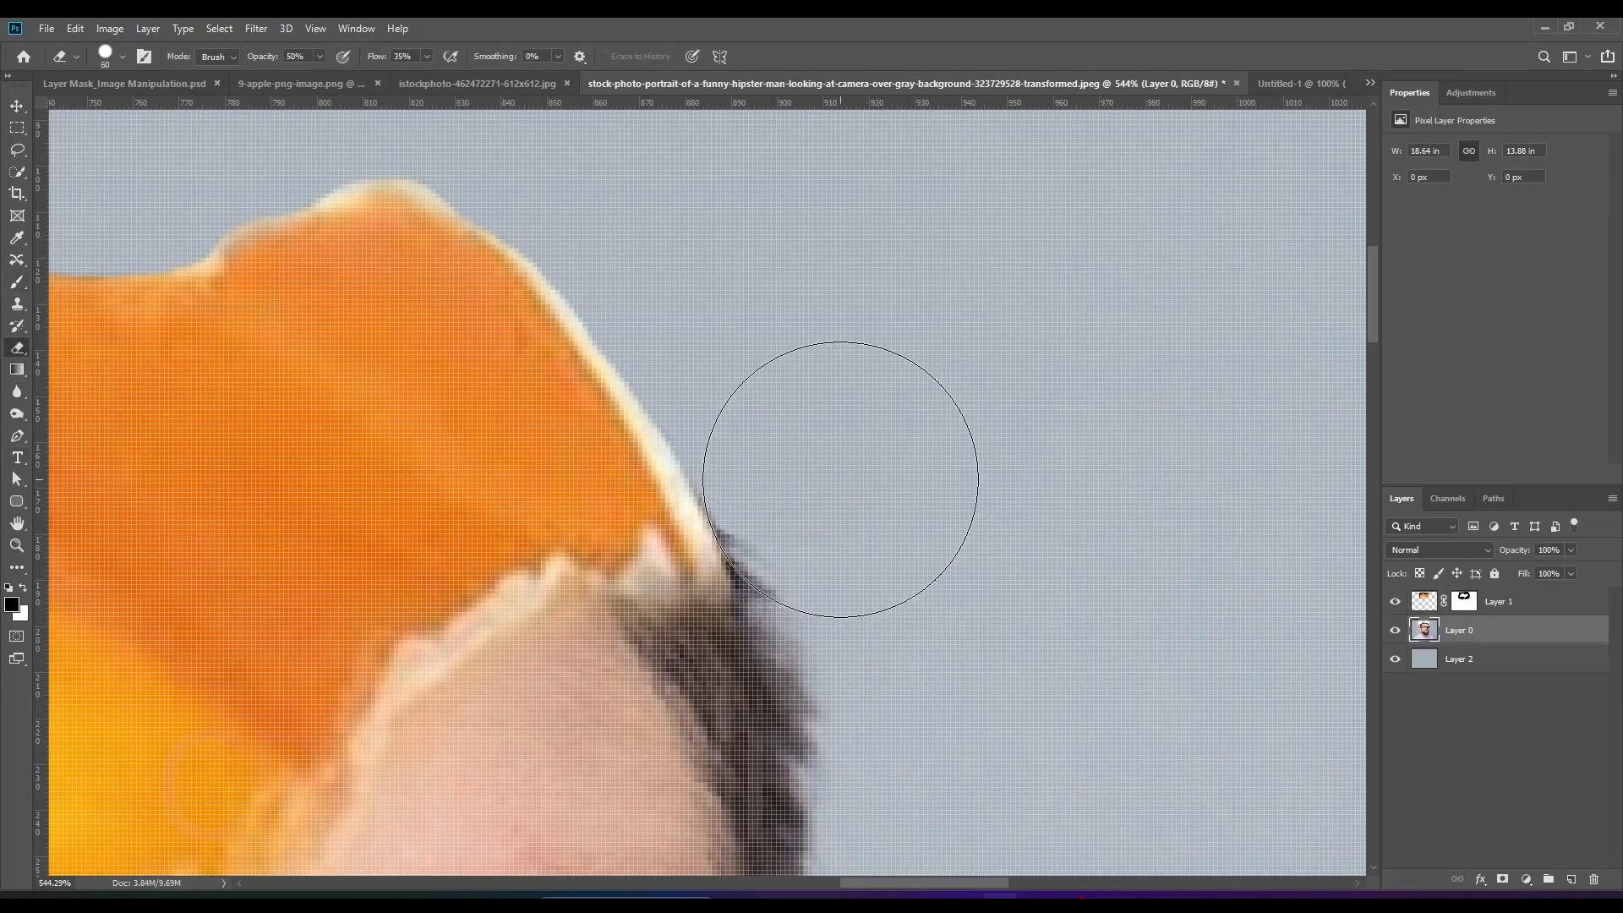
pyautogui.press('0')
pyautogui.hotkey('shift', '0')
pyautogui.rightClick(1040, 279)
pyautogui.press('Escape')
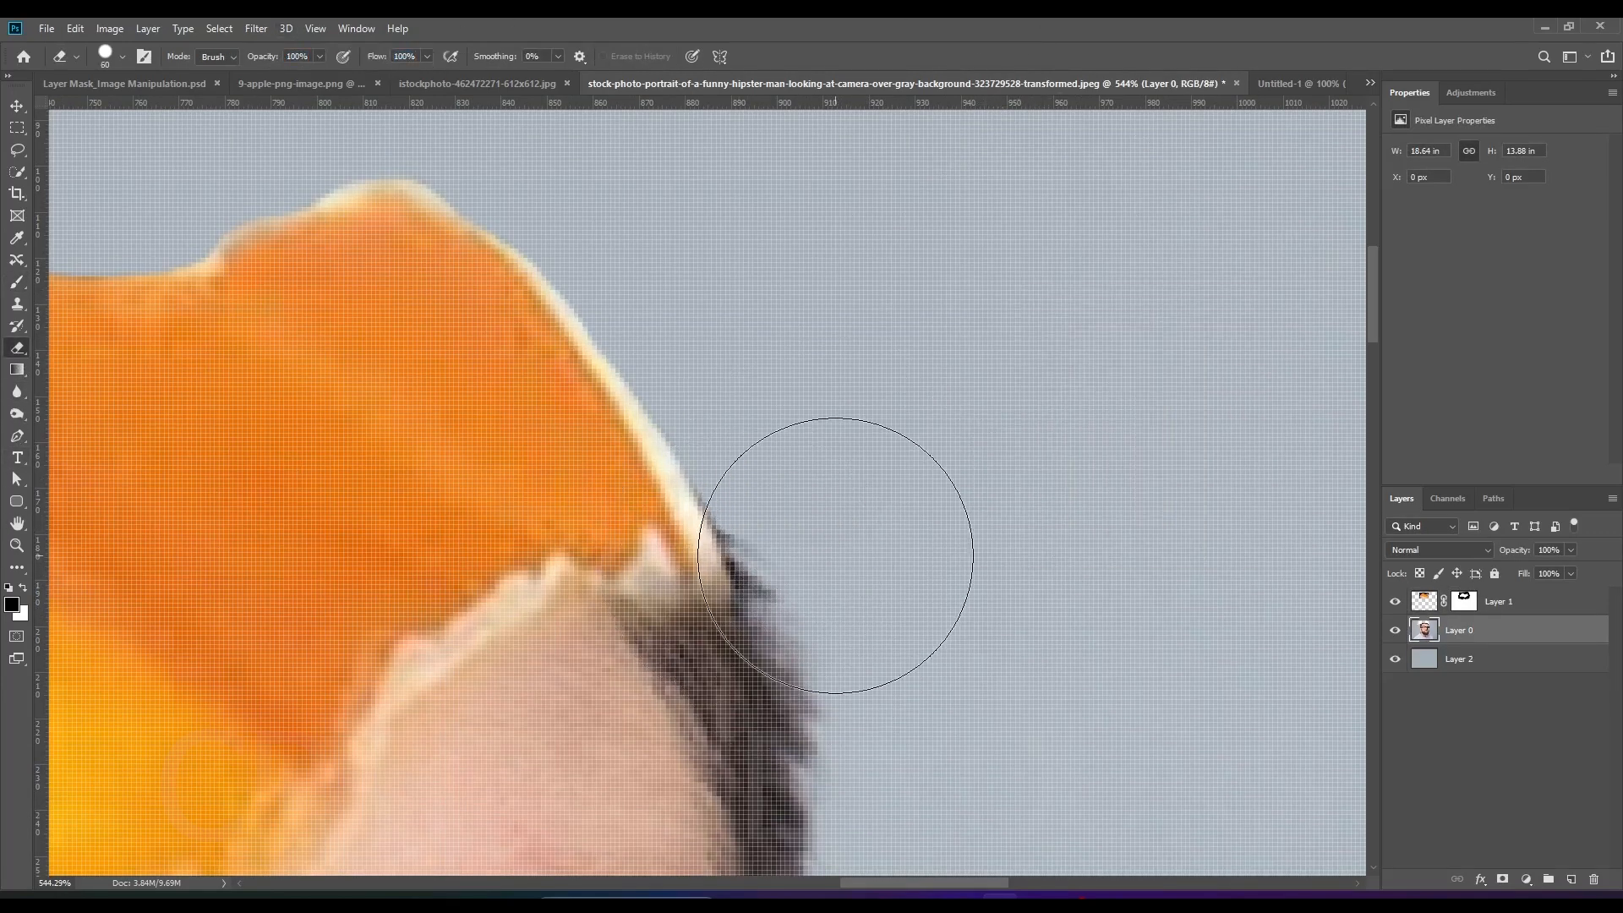
pyautogui.press('[')
pyautogui.press('[')
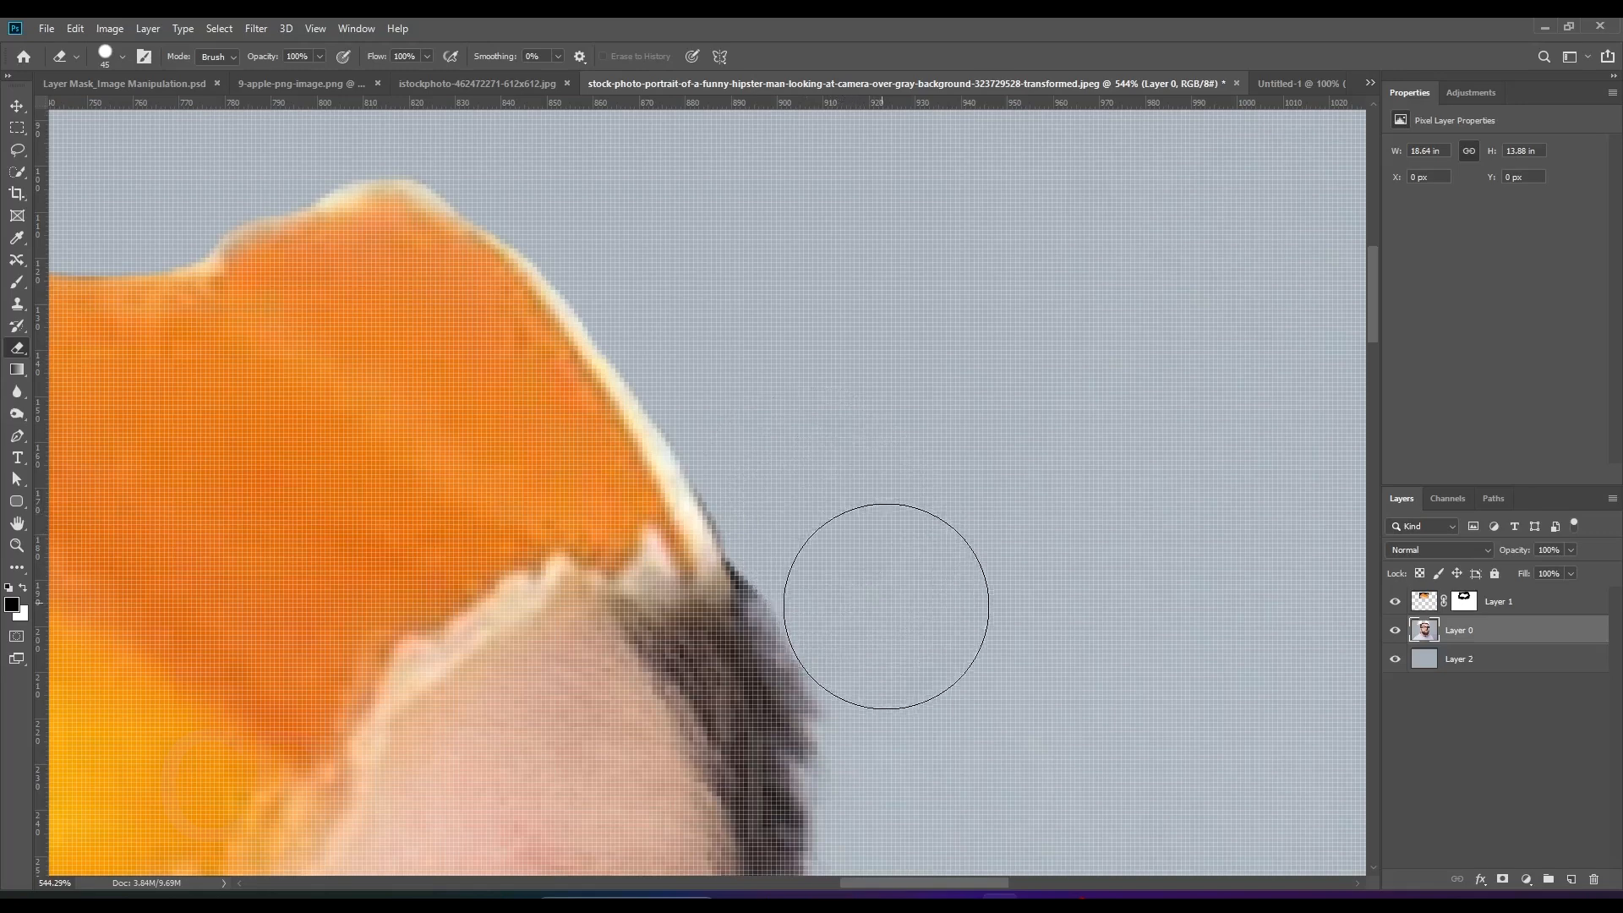
pyautogui.scroll(-3, 1179, 448)
pyautogui.scroll(3, 1149, 546)
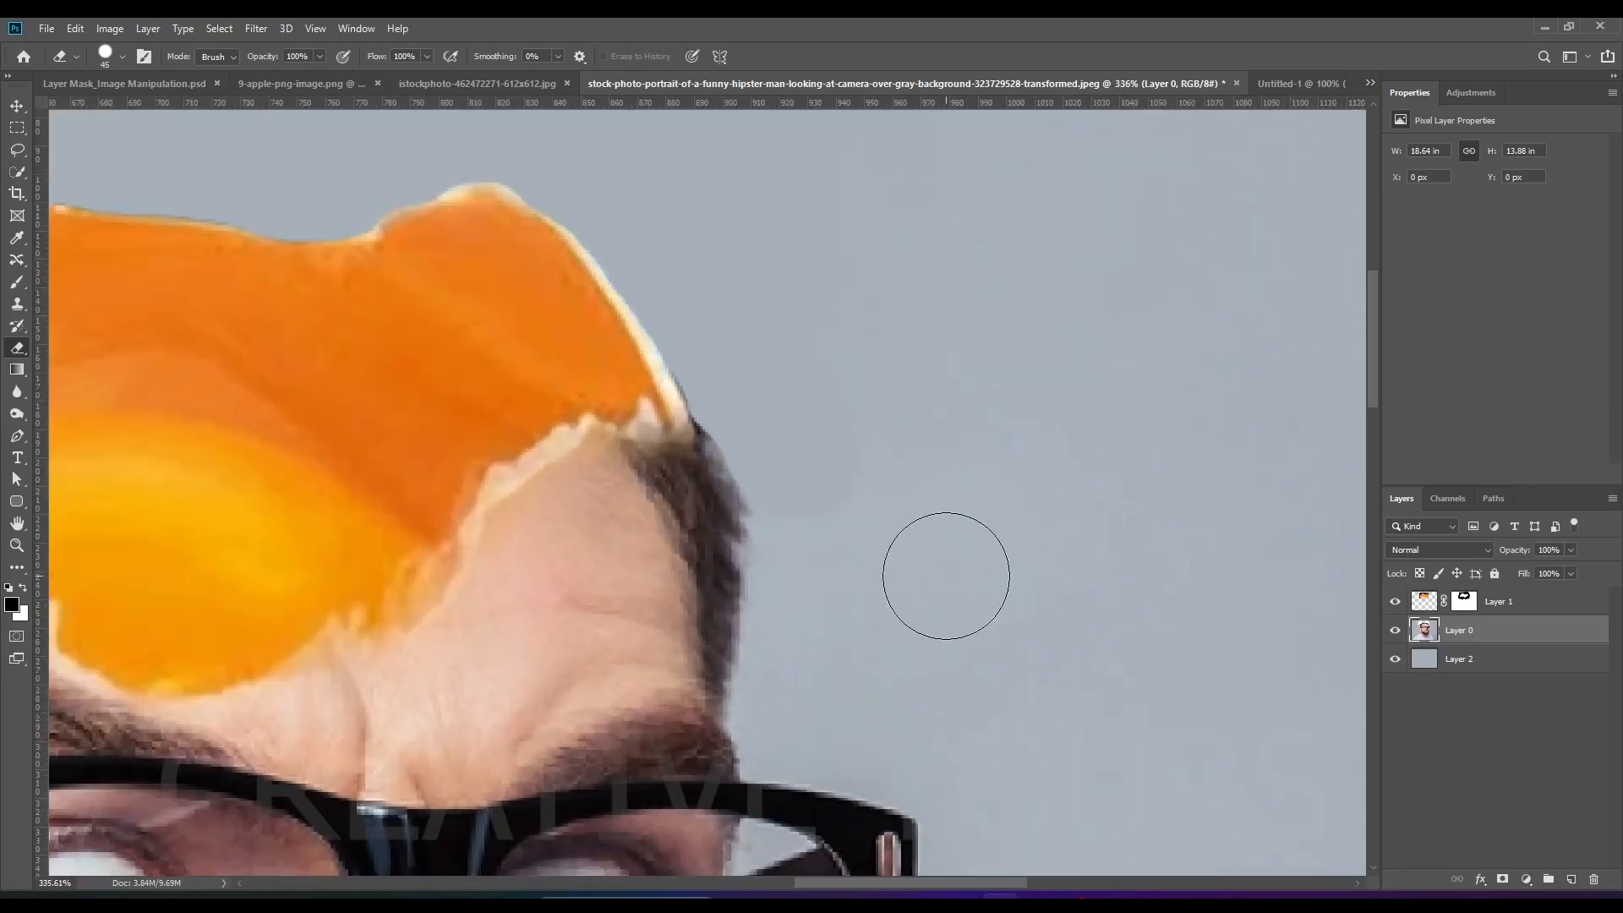
pyautogui.rightClick(826, 348)
pyautogui.press('Return')
# Step: Scale the broken-glass image on Layer 3 to about 56% and position it over the right lens of the glasses
pyautogui.scroll(-4, 1134, 536)
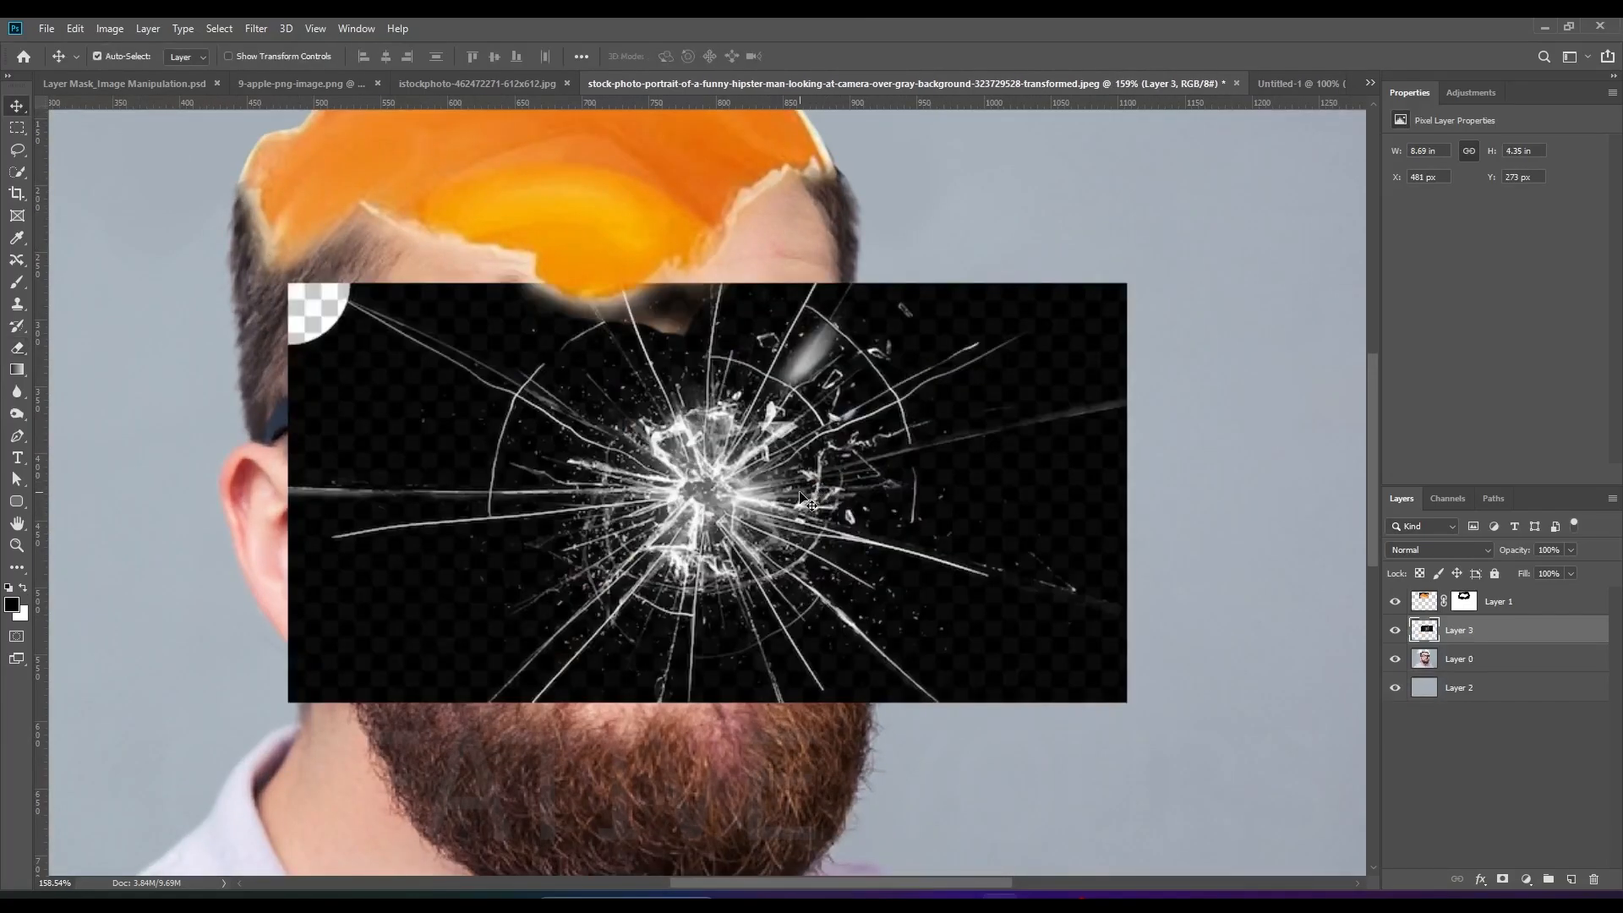
pyautogui.moveTo(801, 499); pyautogui.dragTo(847, 493)
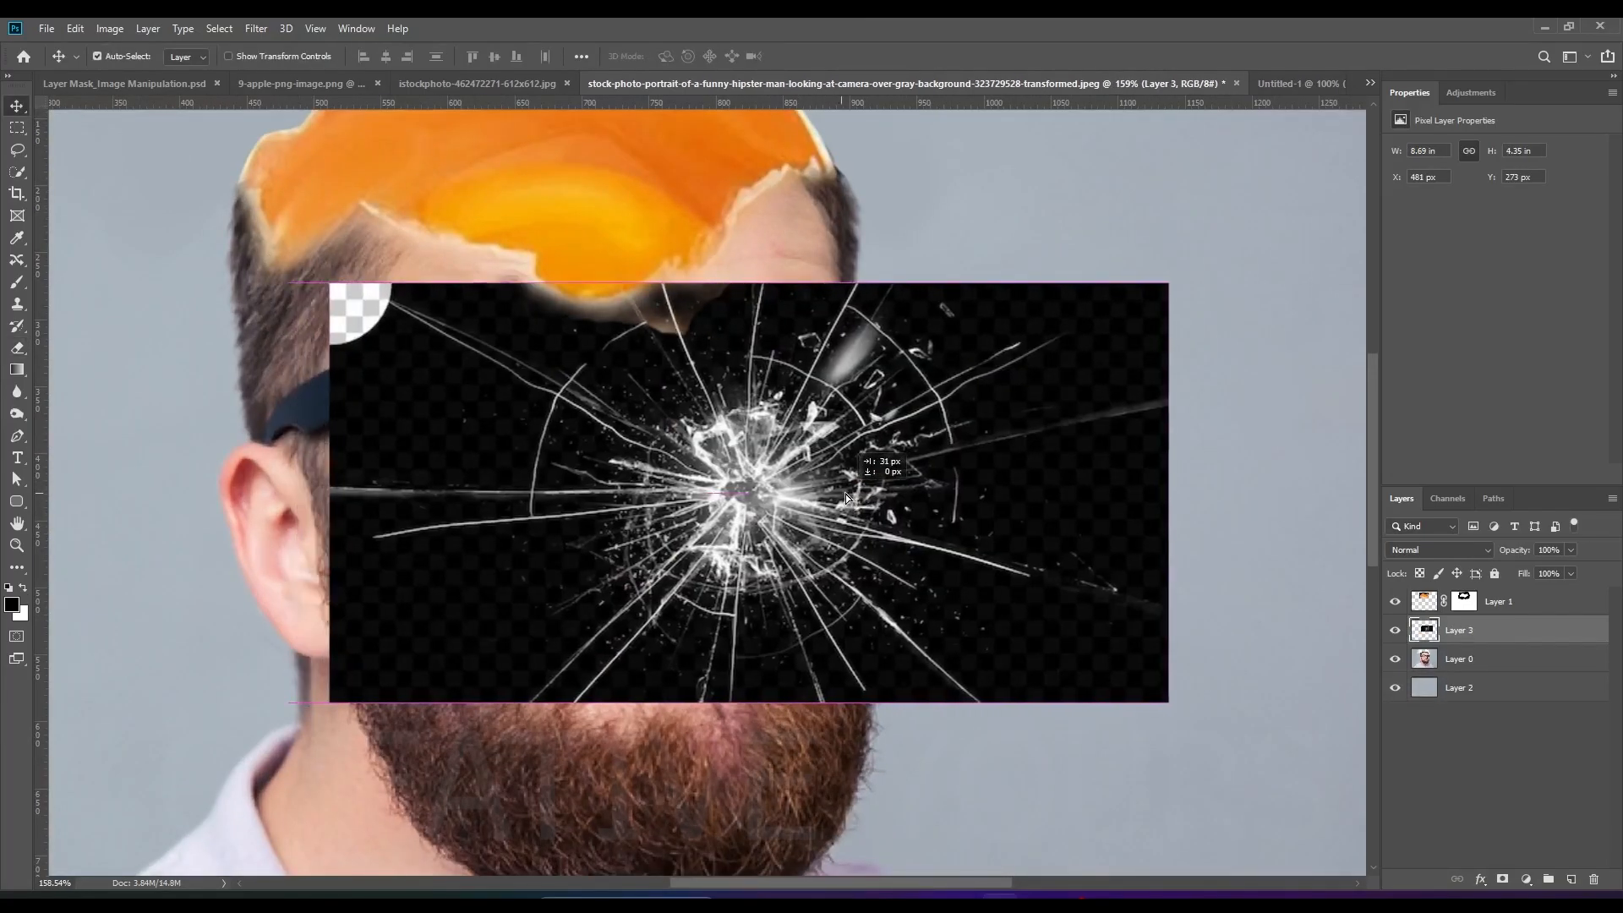
pyautogui.hotkey('ctrl', 't')
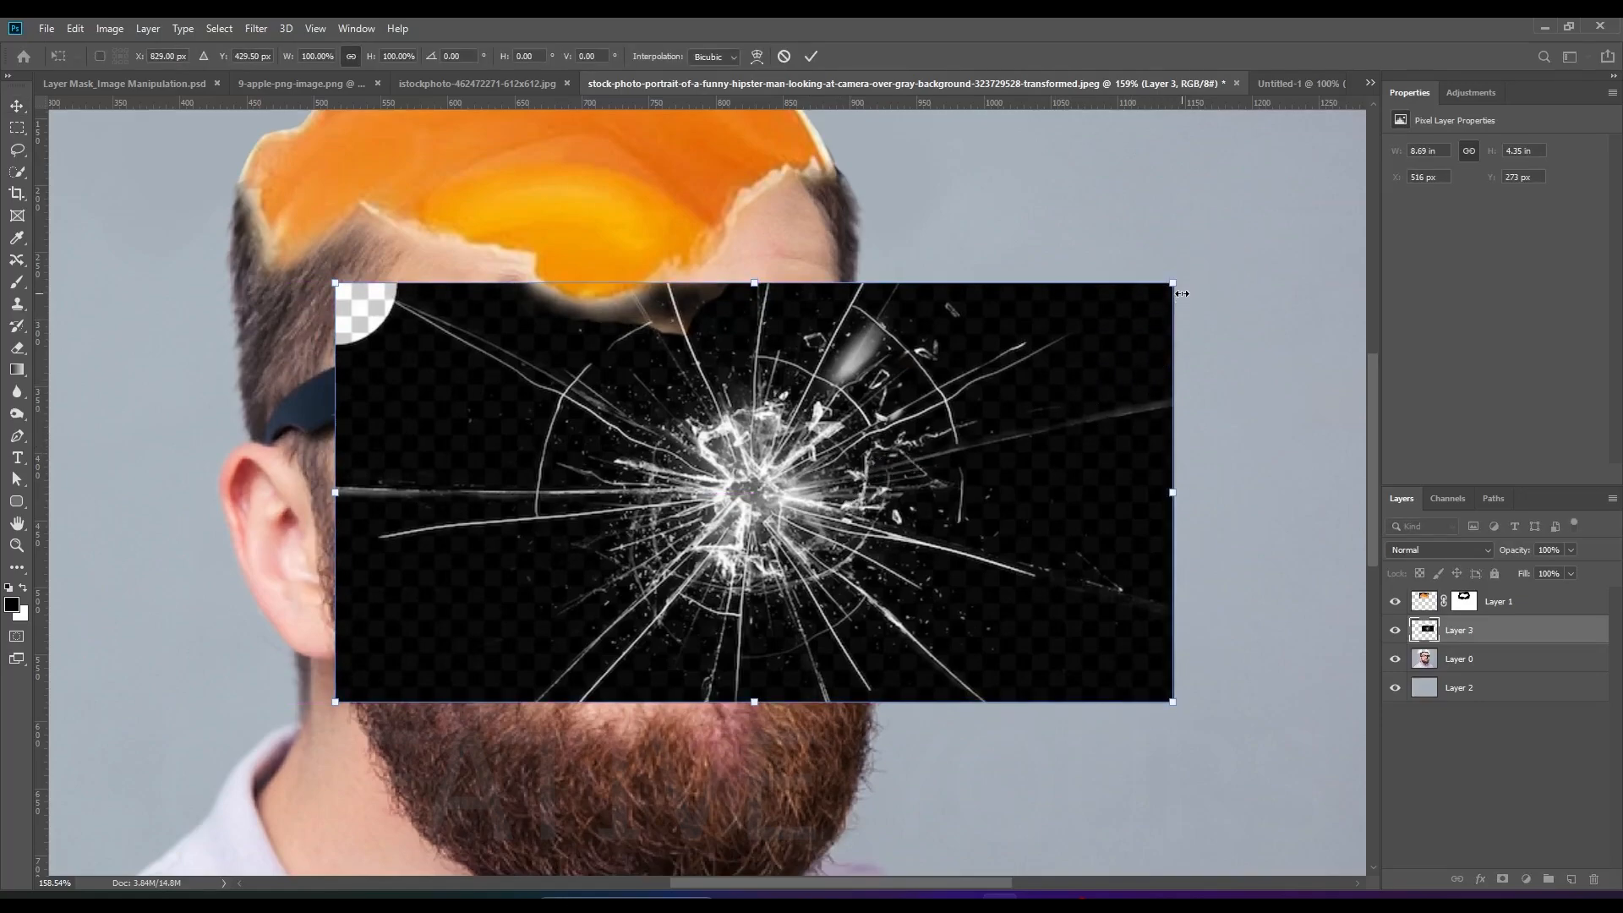
pyautogui.moveTo(1182, 293); pyautogui.dragTo(1005, 382)
pyautogui.moveTo(907, 510); pyautogui.dragTo(958, 456)
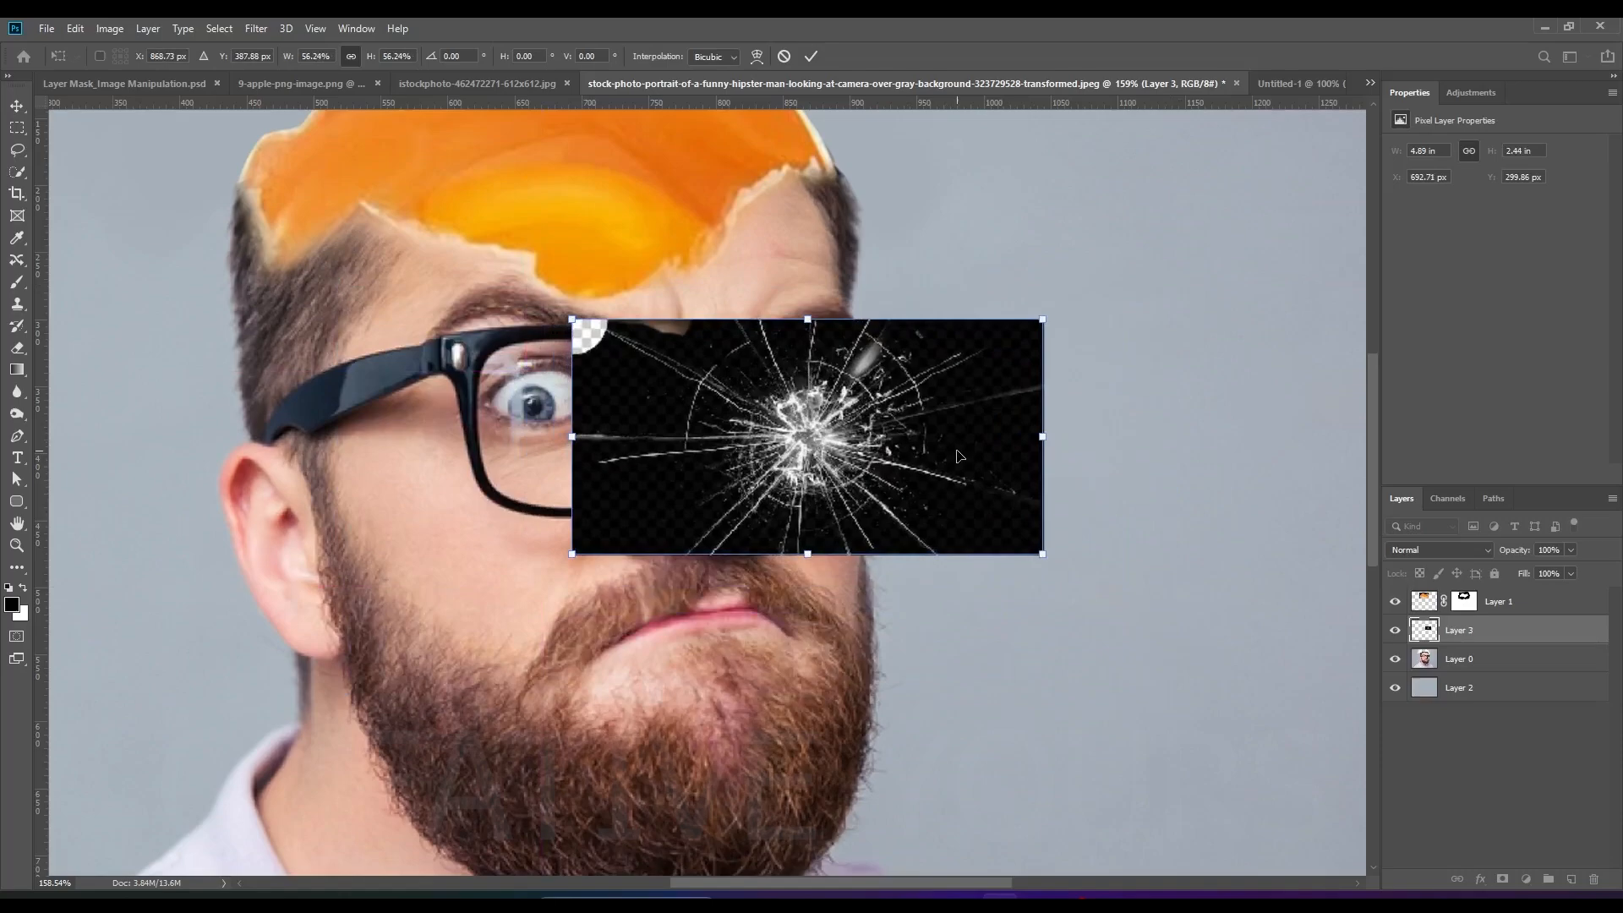
pyautogui.press('Return')
# Step: Lower Layer 3's opacity to 20%, then shrink the cracked glass to about 3.78 by 1.89 in and center it on the right lens
pyautogui.scroll(4, 957, 457)
pyautogui.moveTo(1522, 554); pyautogui.dragTo(1453, 550)
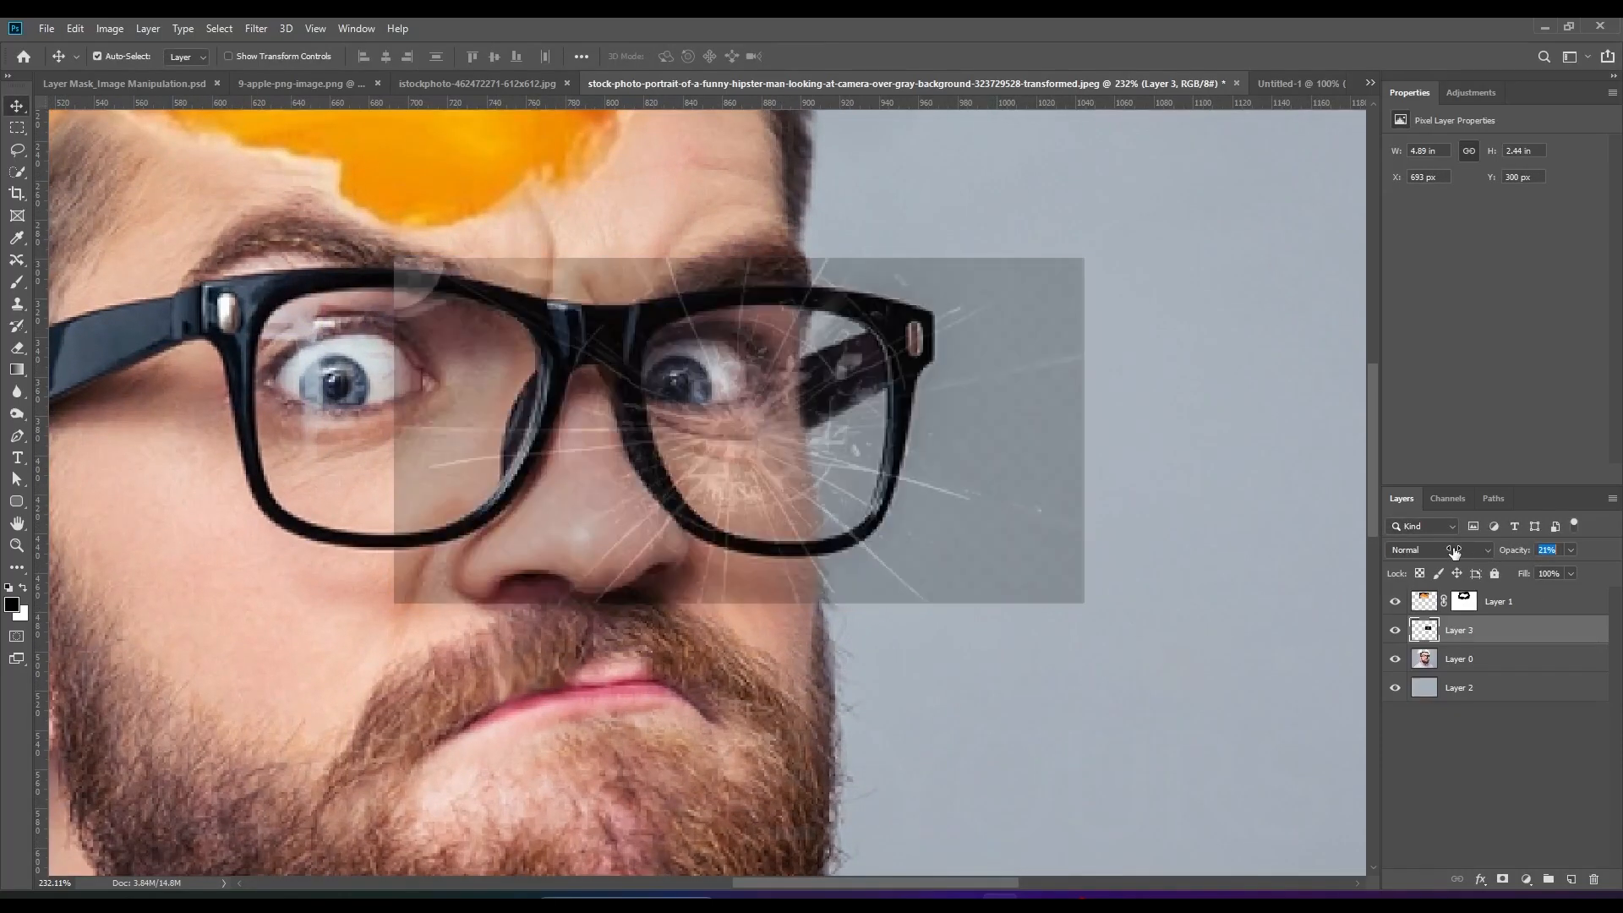
pyautogui.moveTo(858, 482); pyautogui.dragTo(893, 467)
pyautogui.hotkey('ctrl', 't')
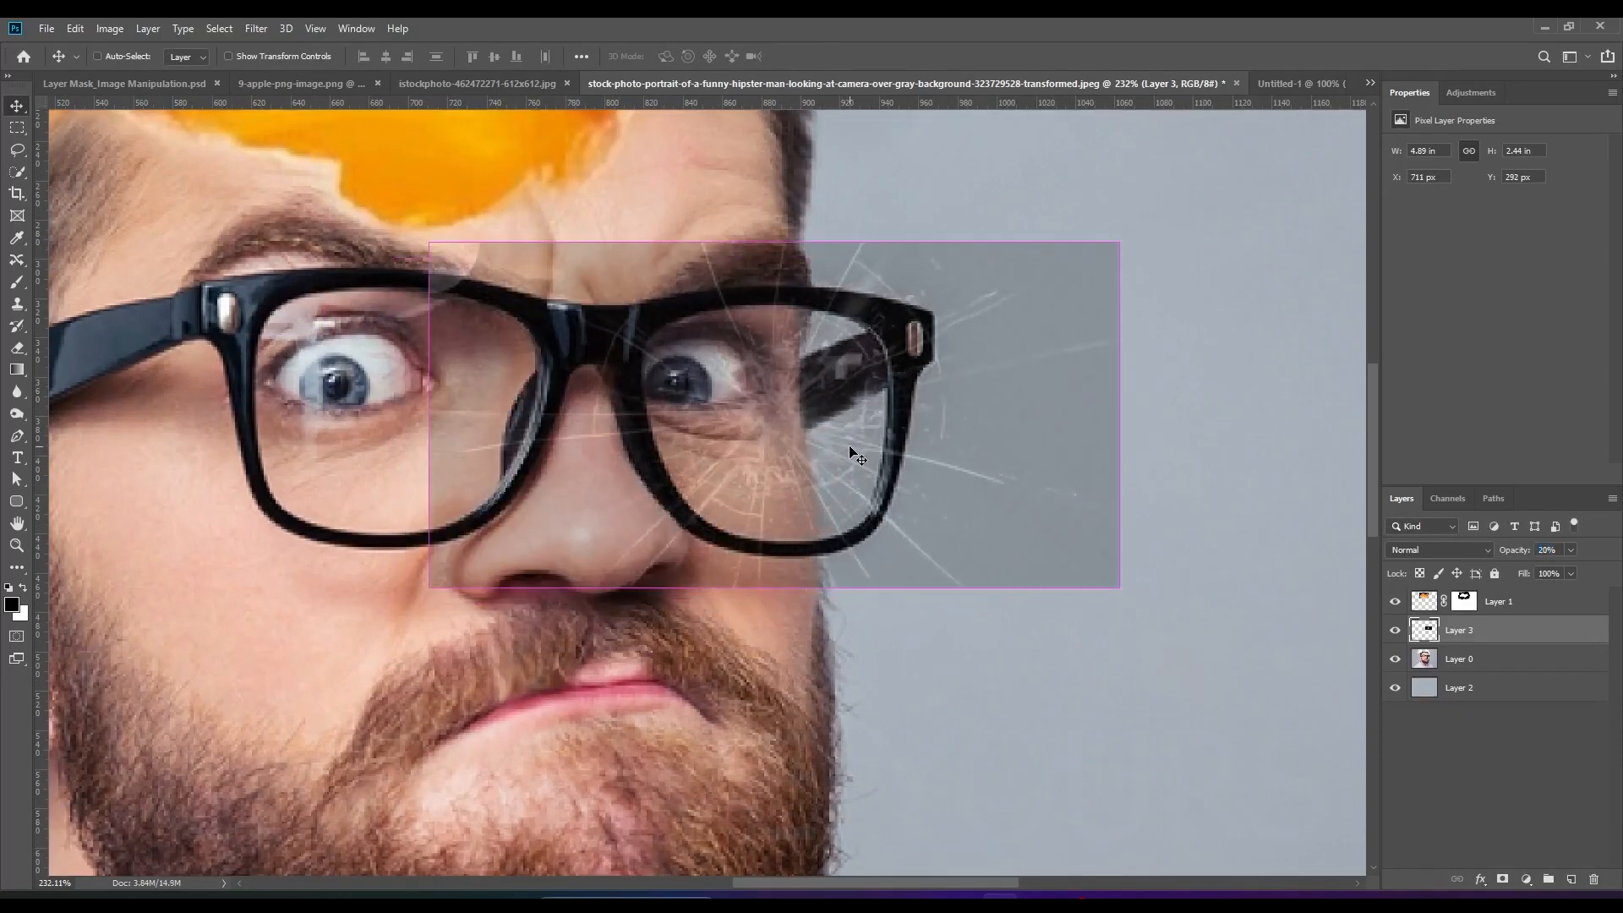
pyautogui.moveTo(1120, 245); pyautogui.dragTo(1040, 282)
pyautogui.moveTo(856, 397); pyautogui.dragTo(845, 398)
pyautogui.press('Return')
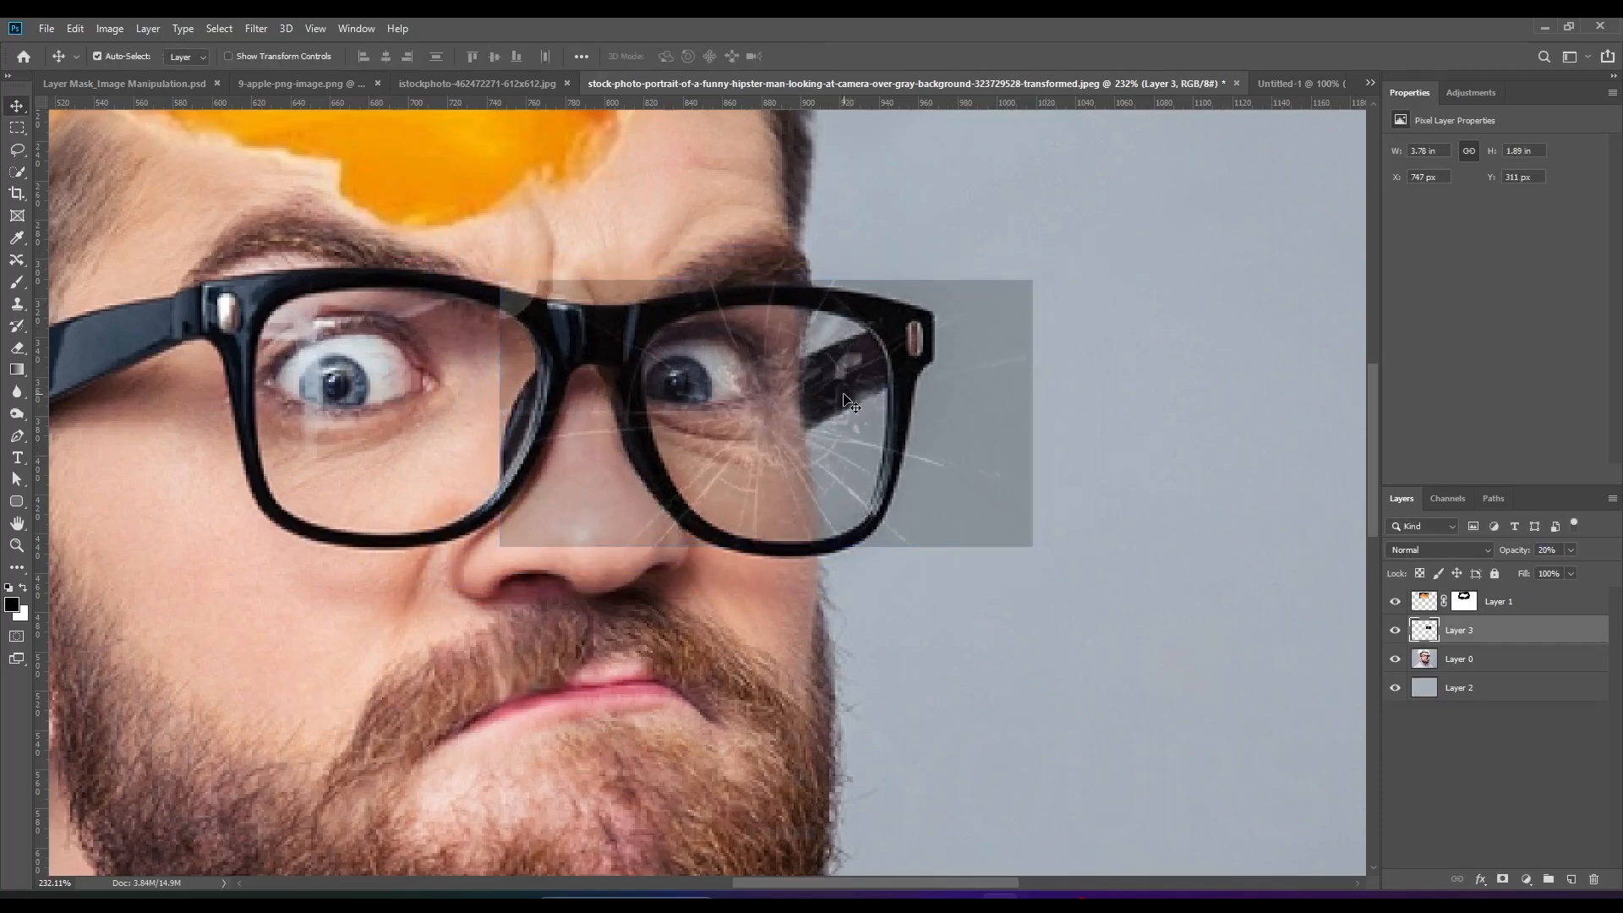
# Step: Lasso the inside of the right lens along the frame, adding to the selection until the whole lens is covered
pyautogui.scroll(5, 845, 398)
pyautogui.scroll(-2, 849, 410)
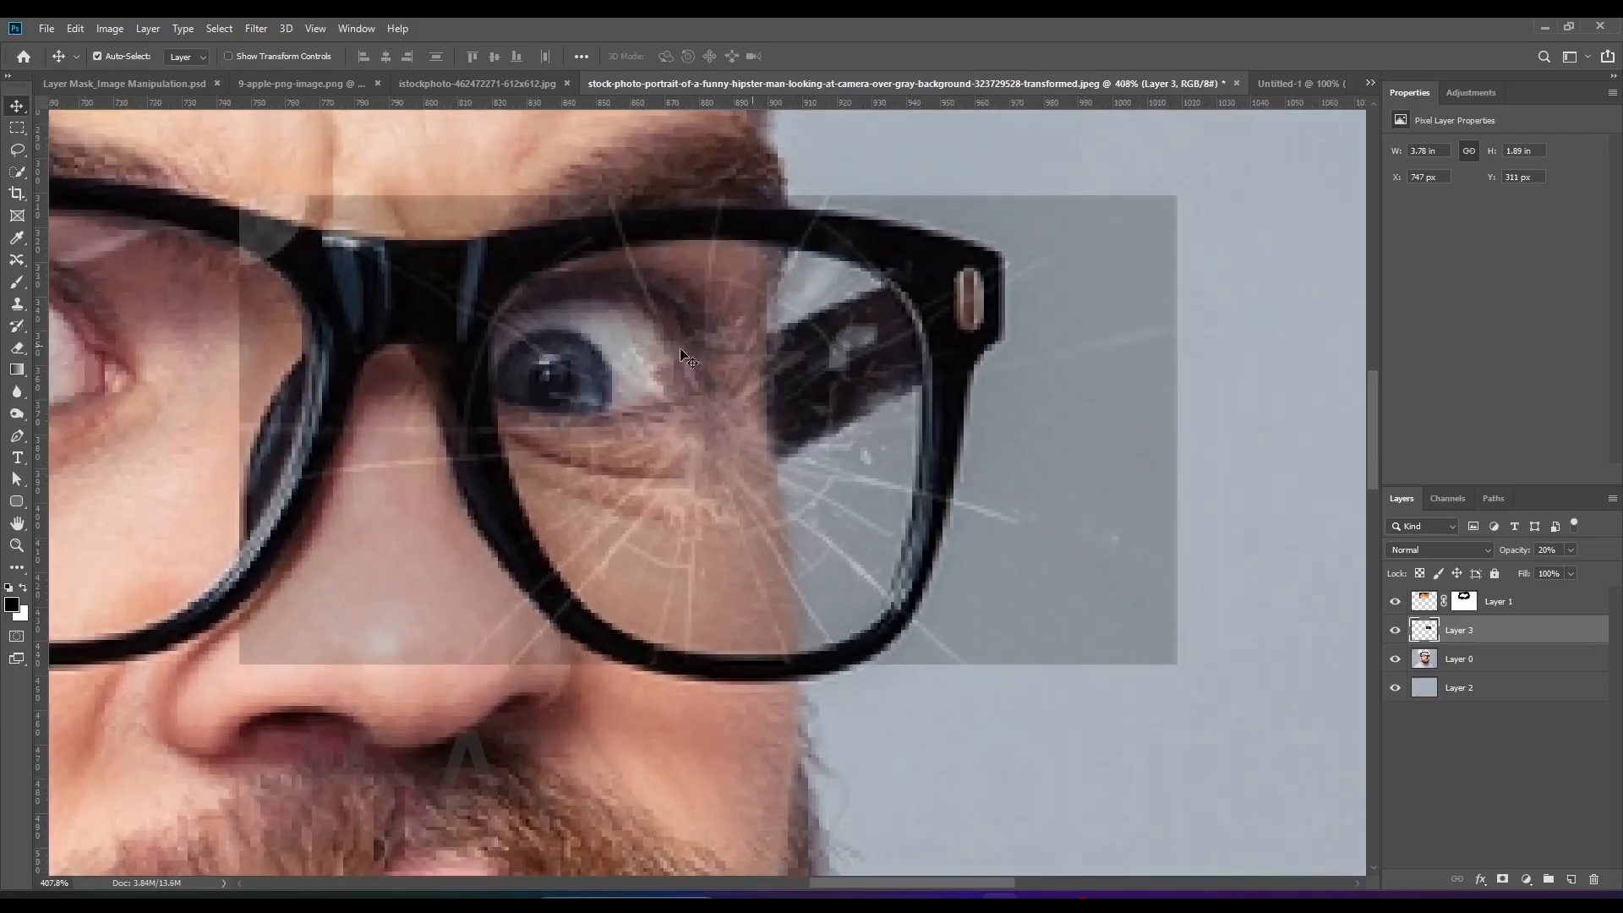
pyautogui.click(17, 151)
pyautogui.scroll(1, 543, 280)
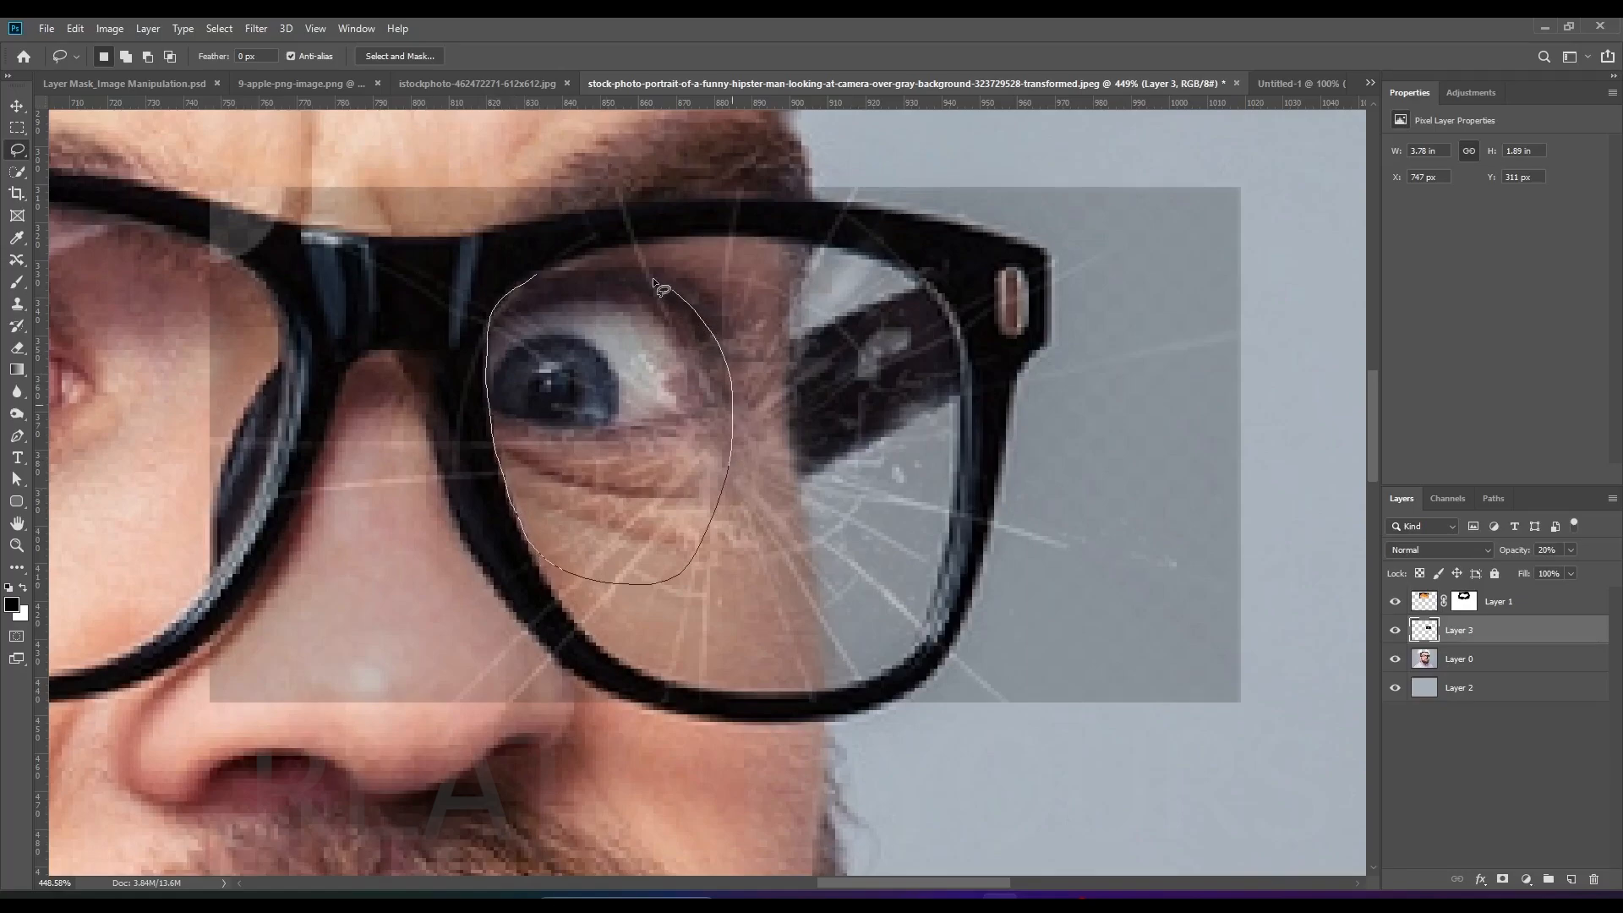
pyautogui.moveTo(548, 267); pyautogui.dragTo(539, 280)
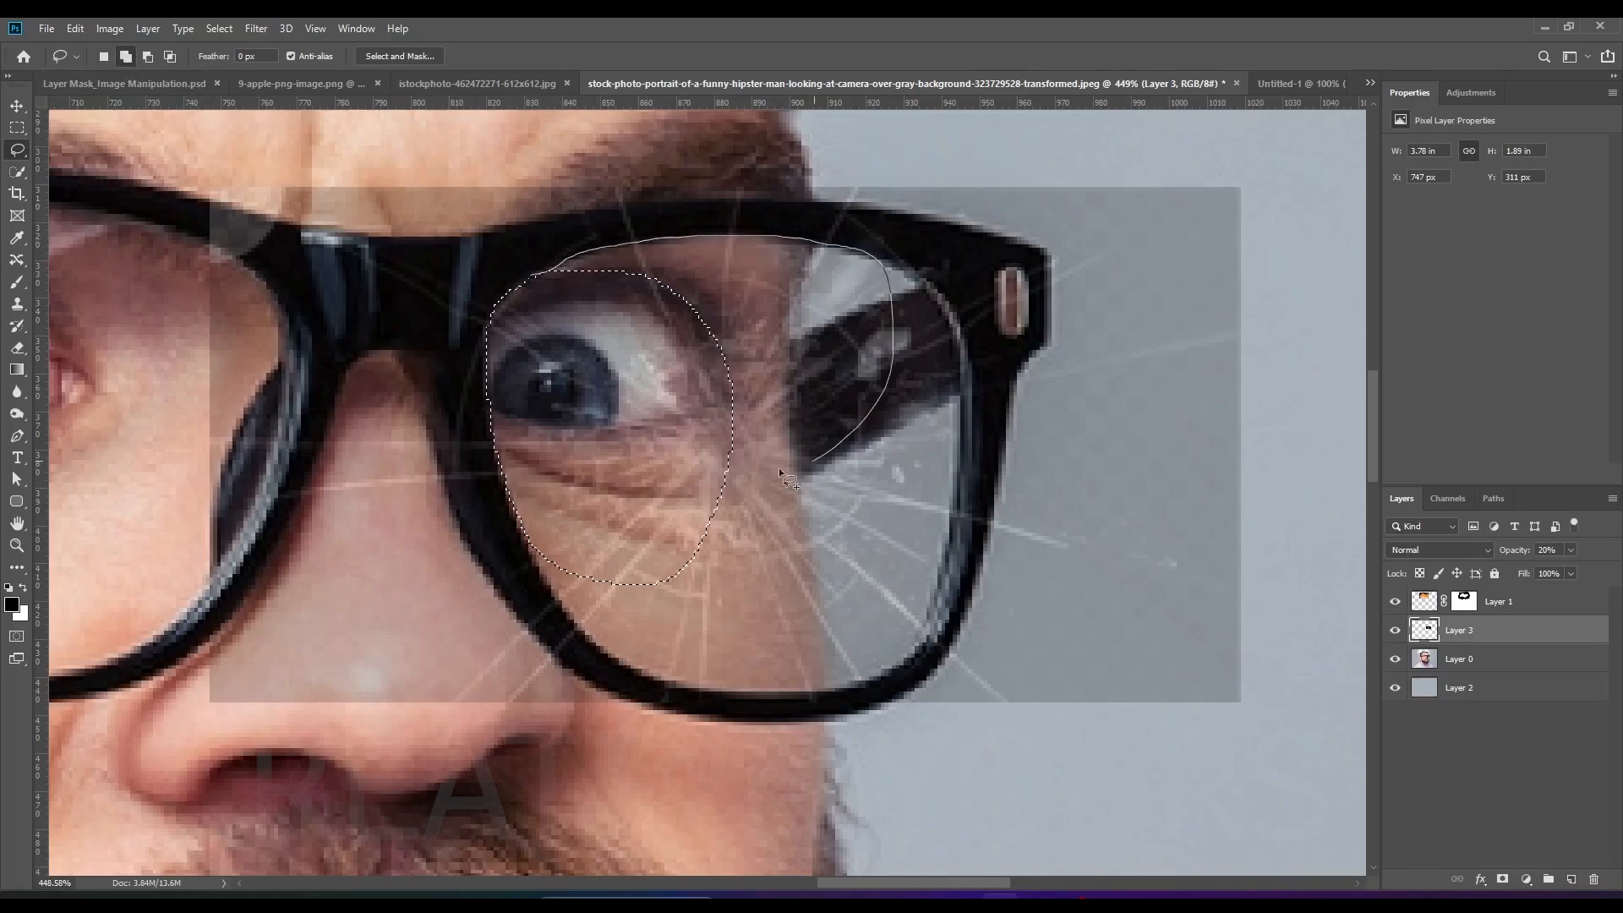
pyautogui.moveTo(779, 468); pyautogui.dragTo(714, 471)
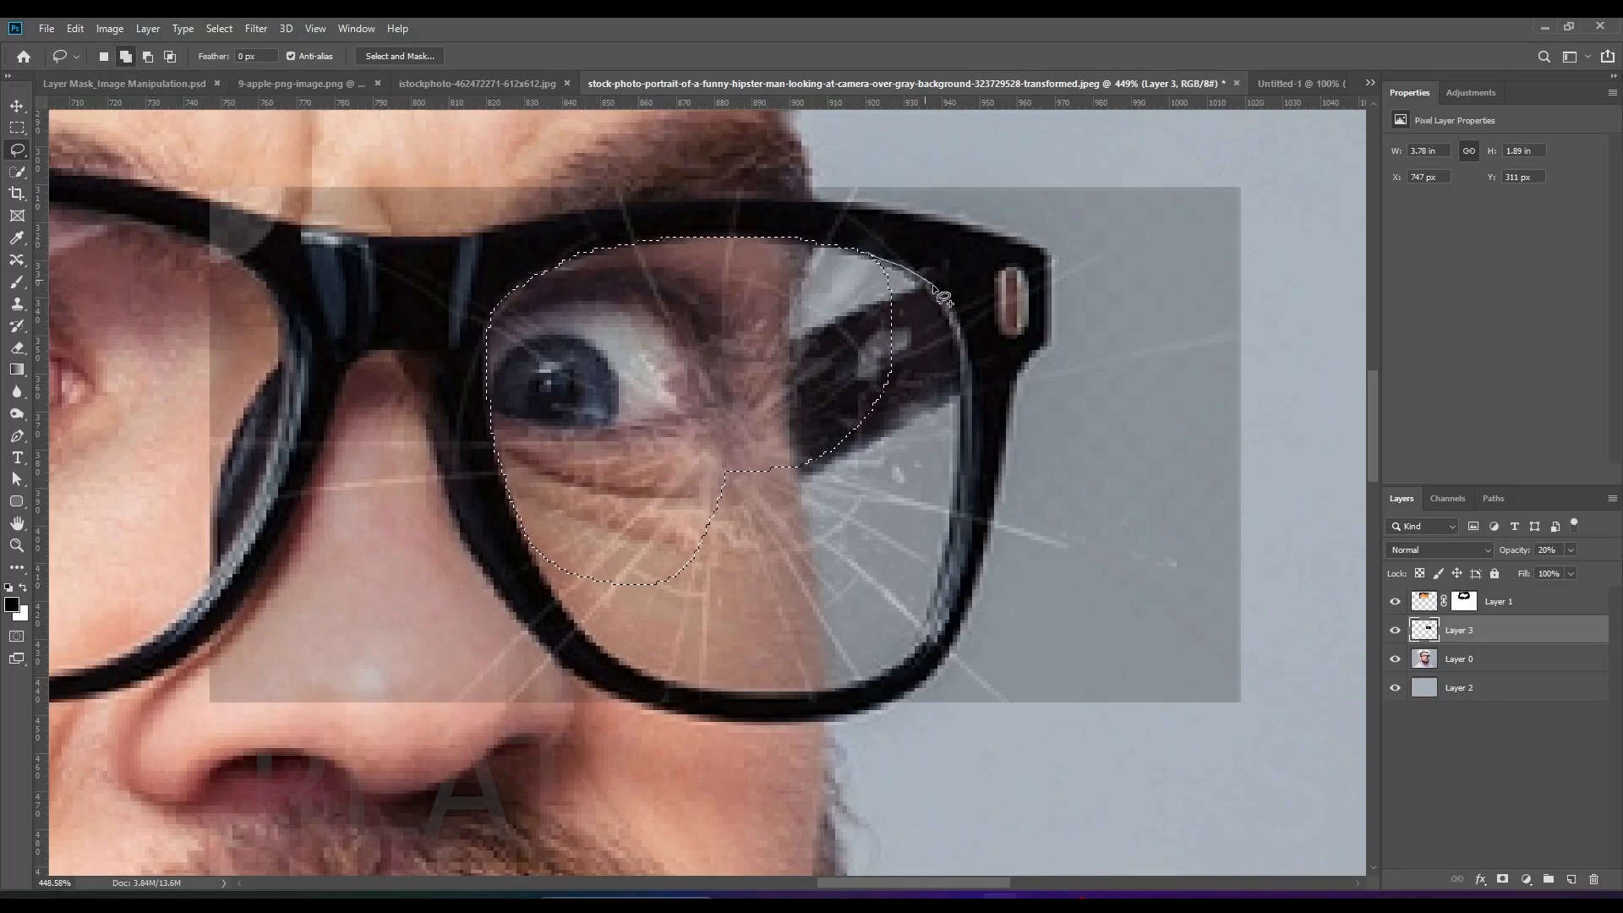
pyautogui.moveTo(962, 473); pyautogui.dragTo(805, 464)
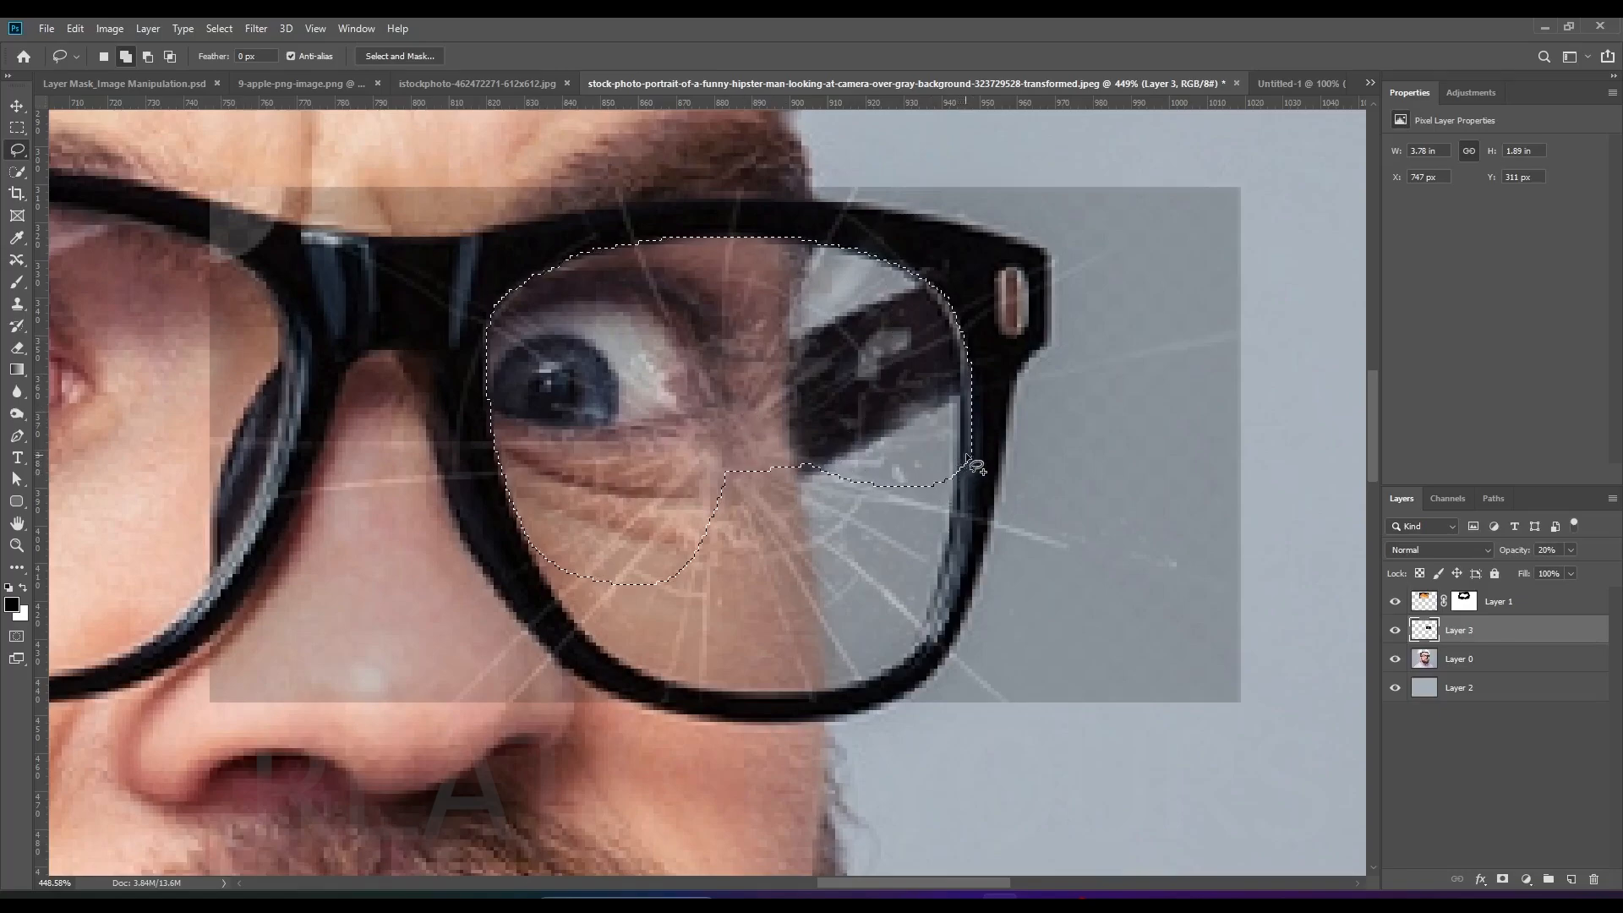
pyautogui.moveTo(930, 658); pyautogui.dragTo(680, 541)
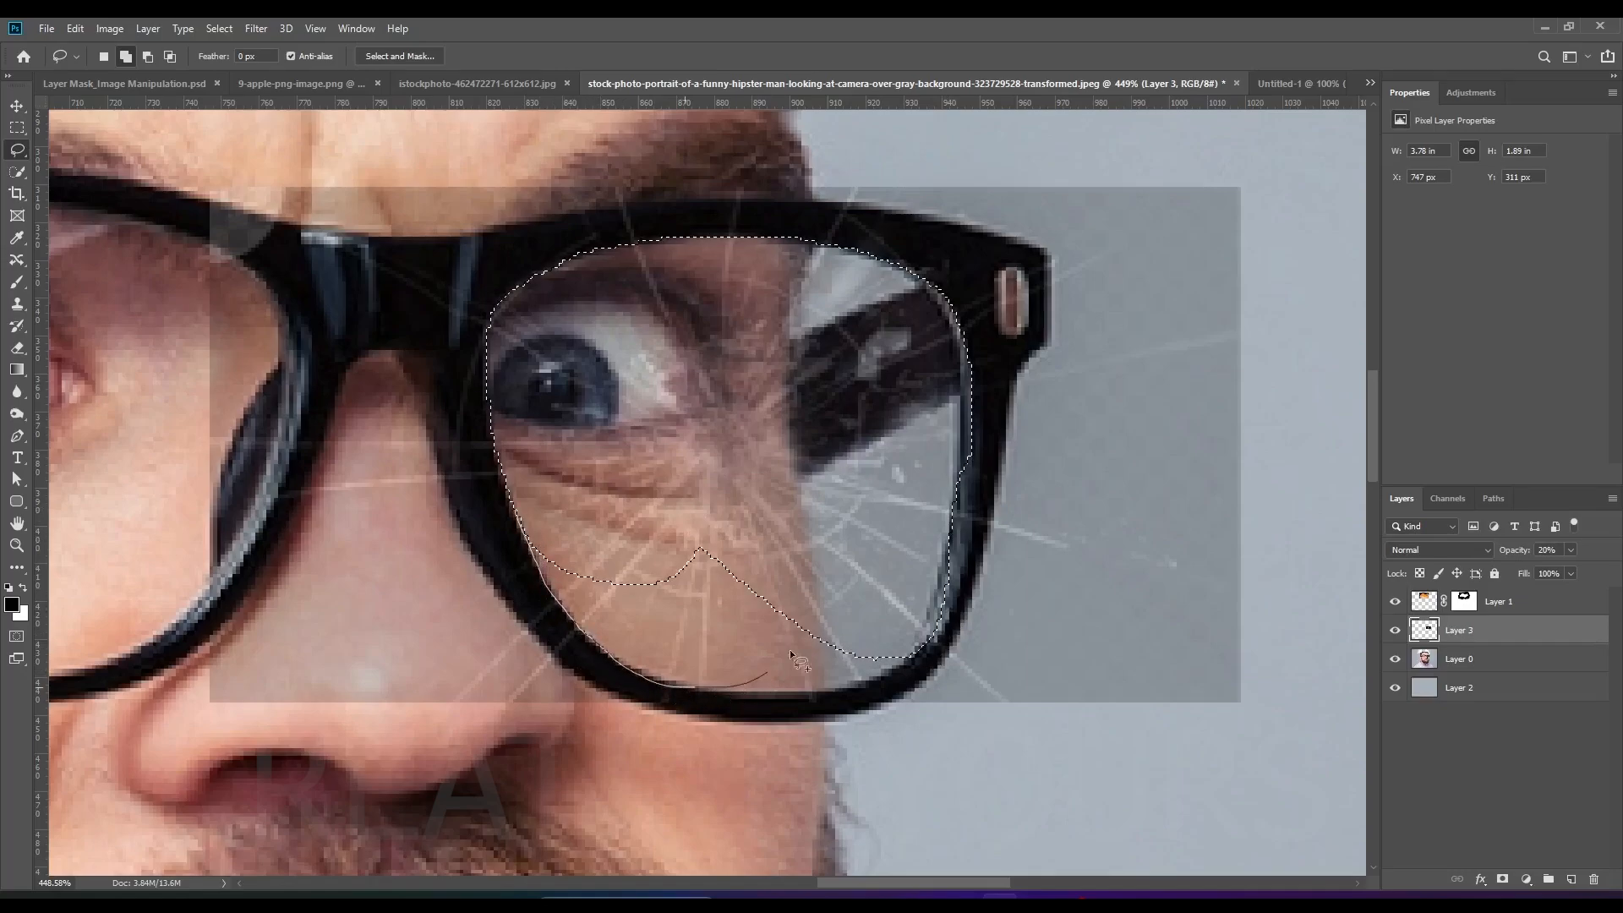
pyautogui.moveTo(790, 650); pyautogui.dragTo(765, 626)
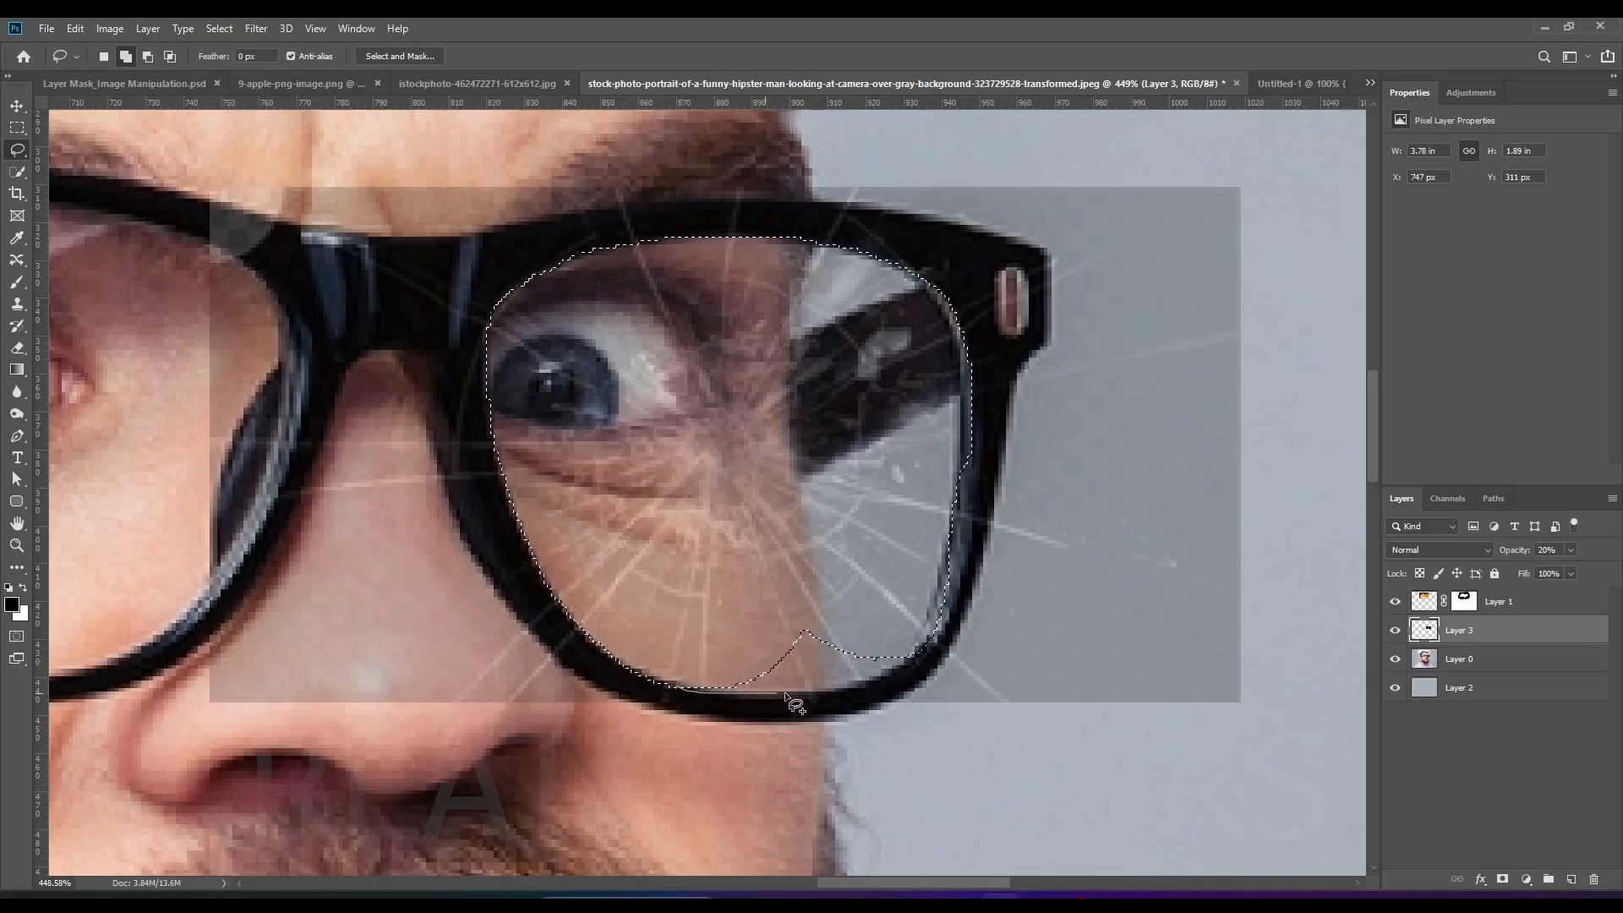
pyautogui.moveTo(922, 629); pyautogui.dragTo(864, 462)
pyautogui.scroll(-4, 804, 554)
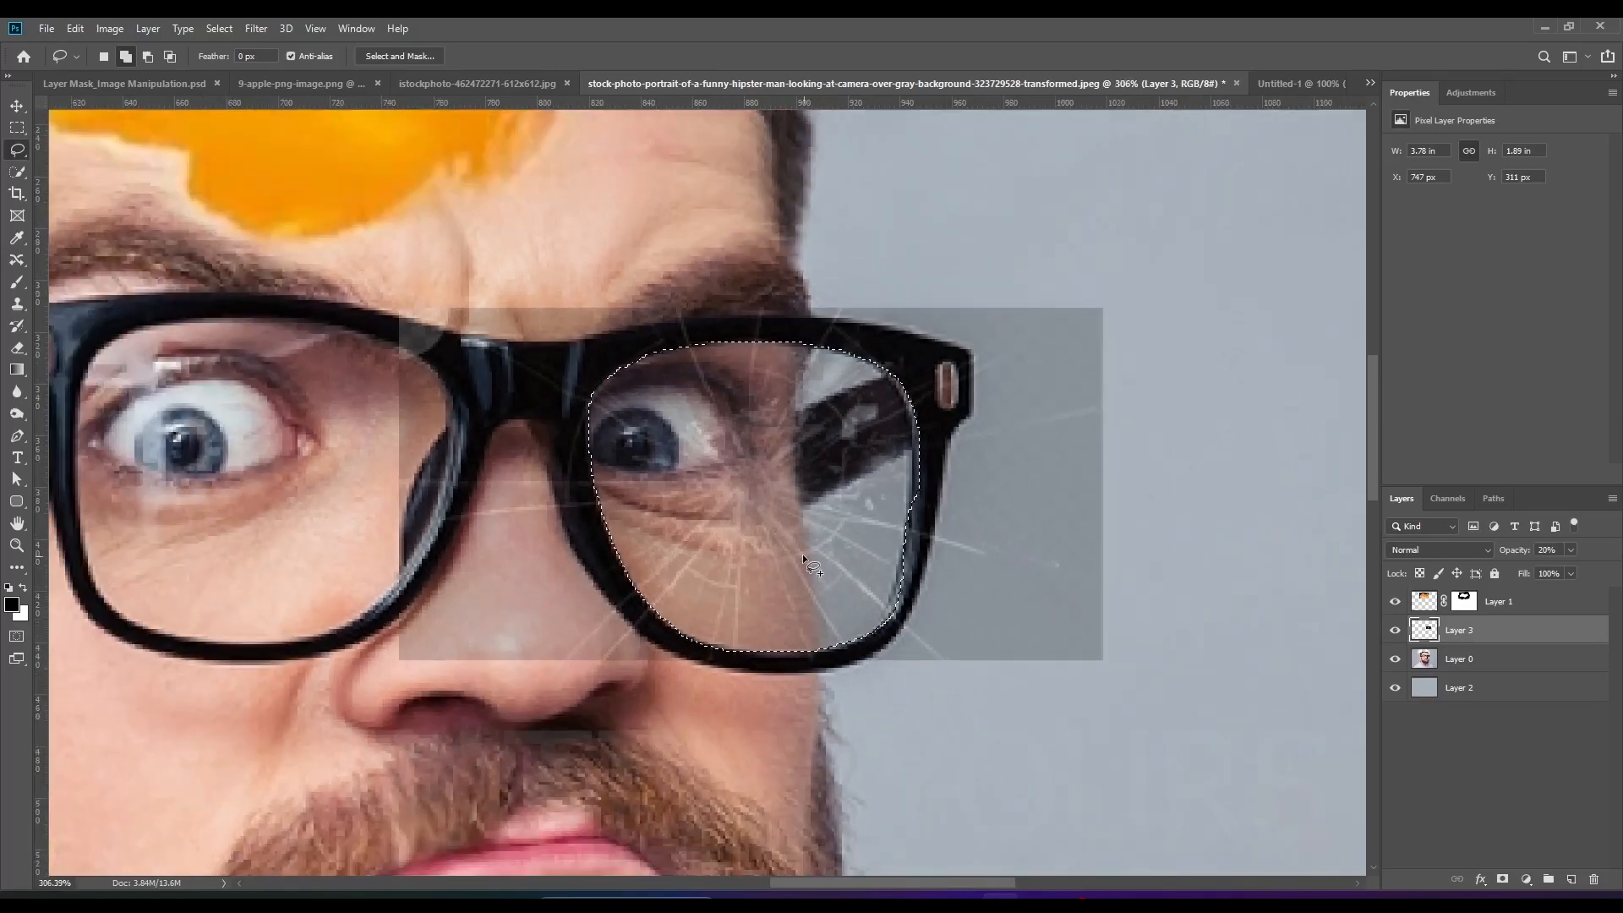
# Step: Restore Layer 3's opacity to 100%, copy the lens selection to a new layer, and delete Layer 3
pyautogui.press('0')
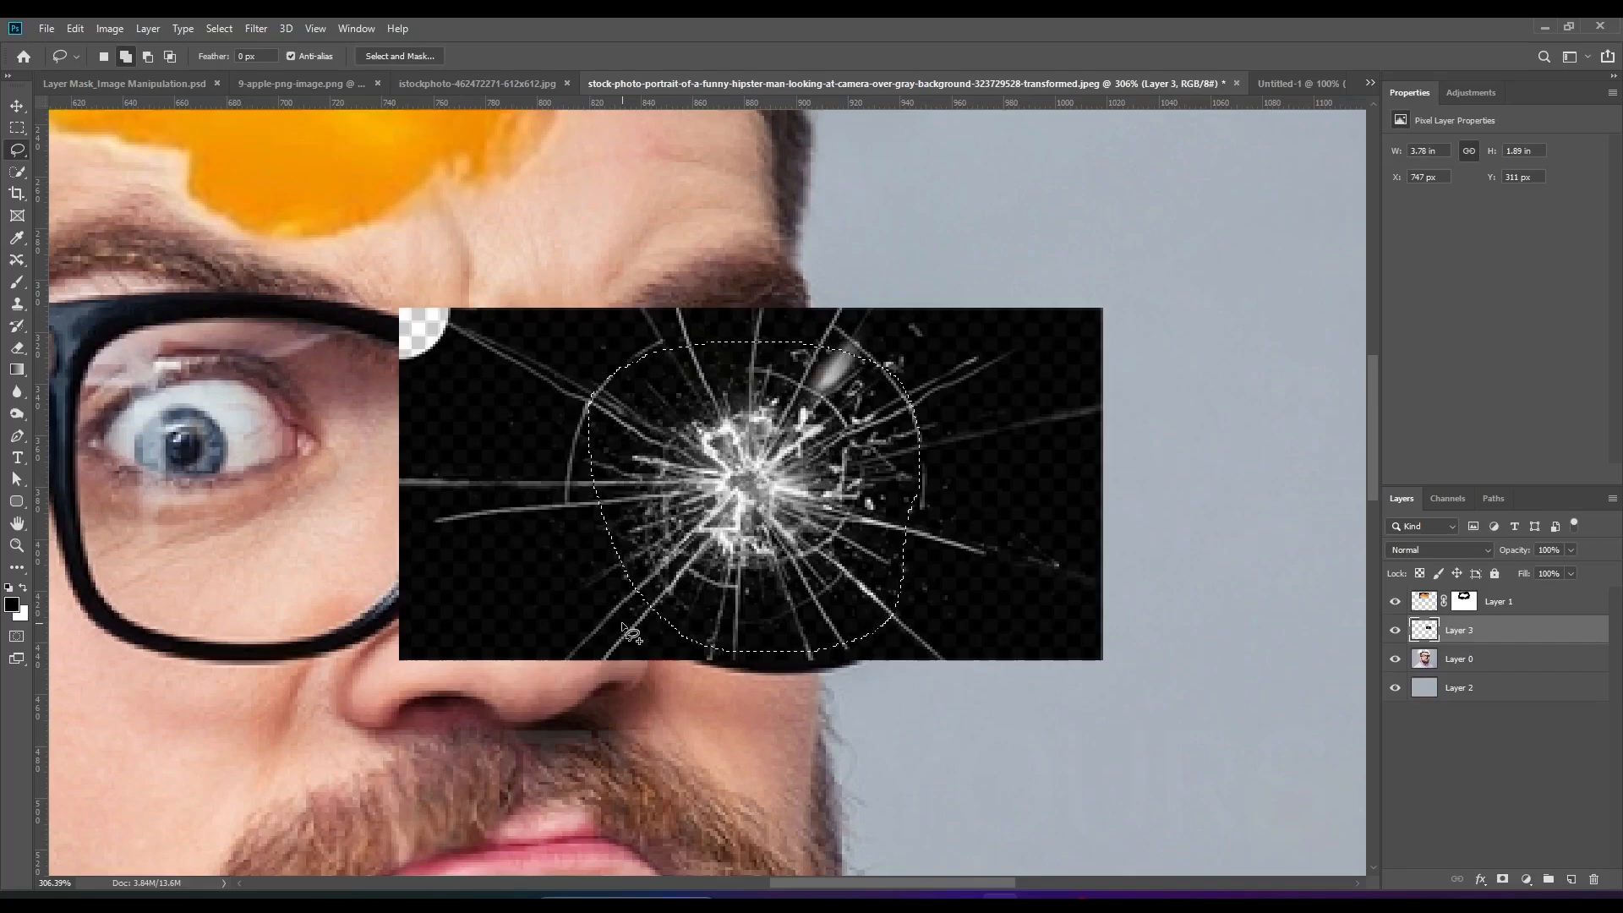
pyautogui.hotkey('ctrl', 'j')
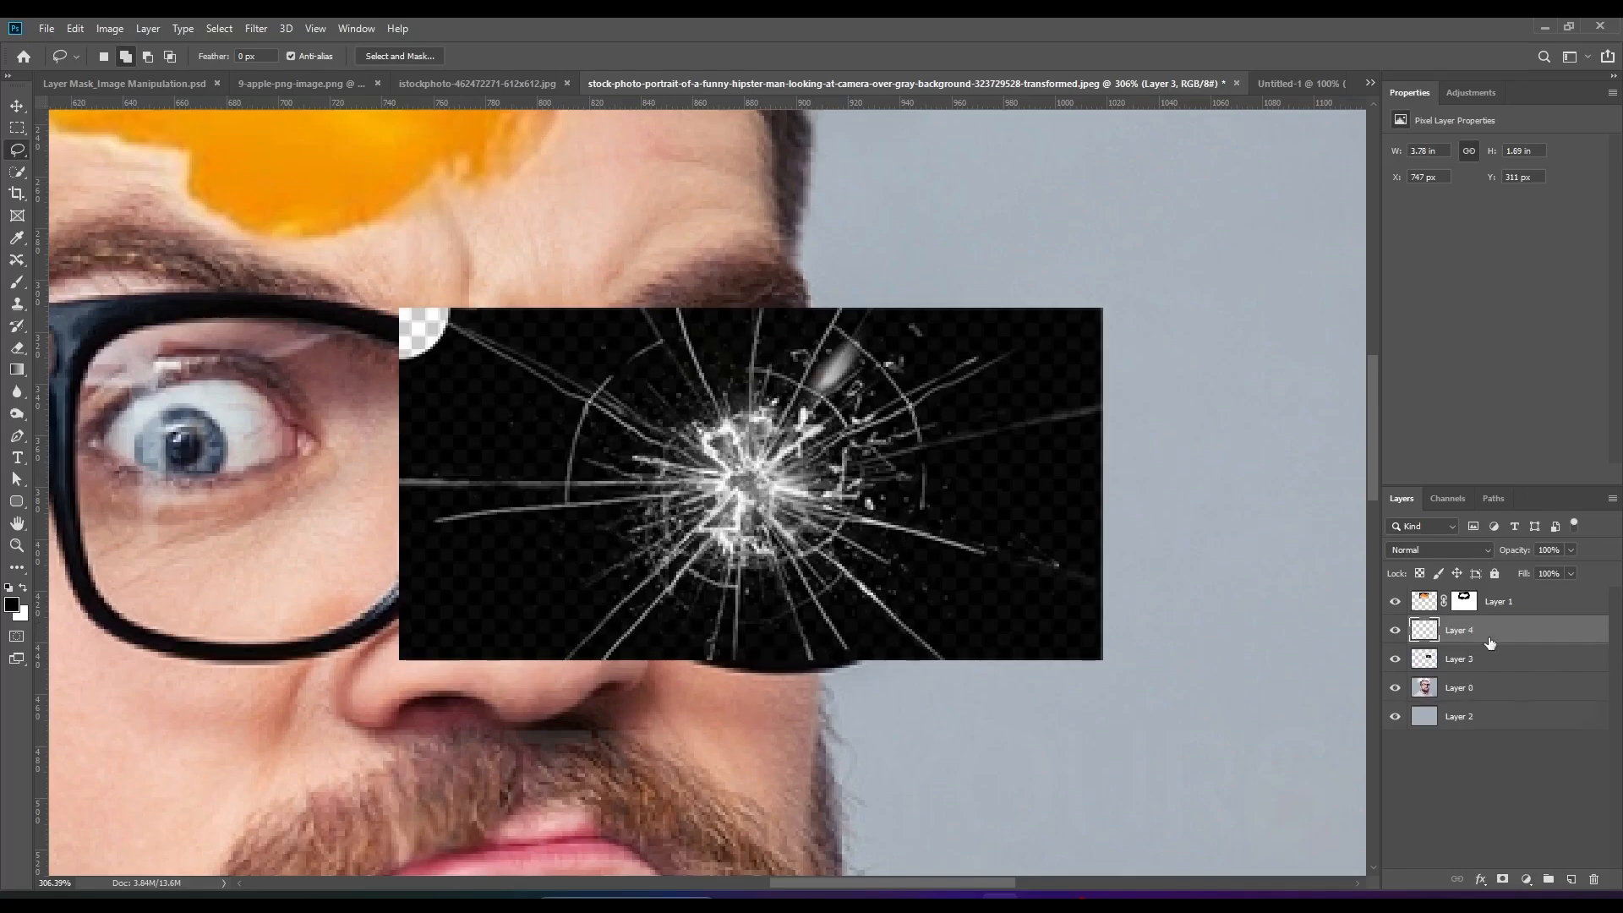
pyautogui.click(1472, 665)
pyautogui.press('Delete')
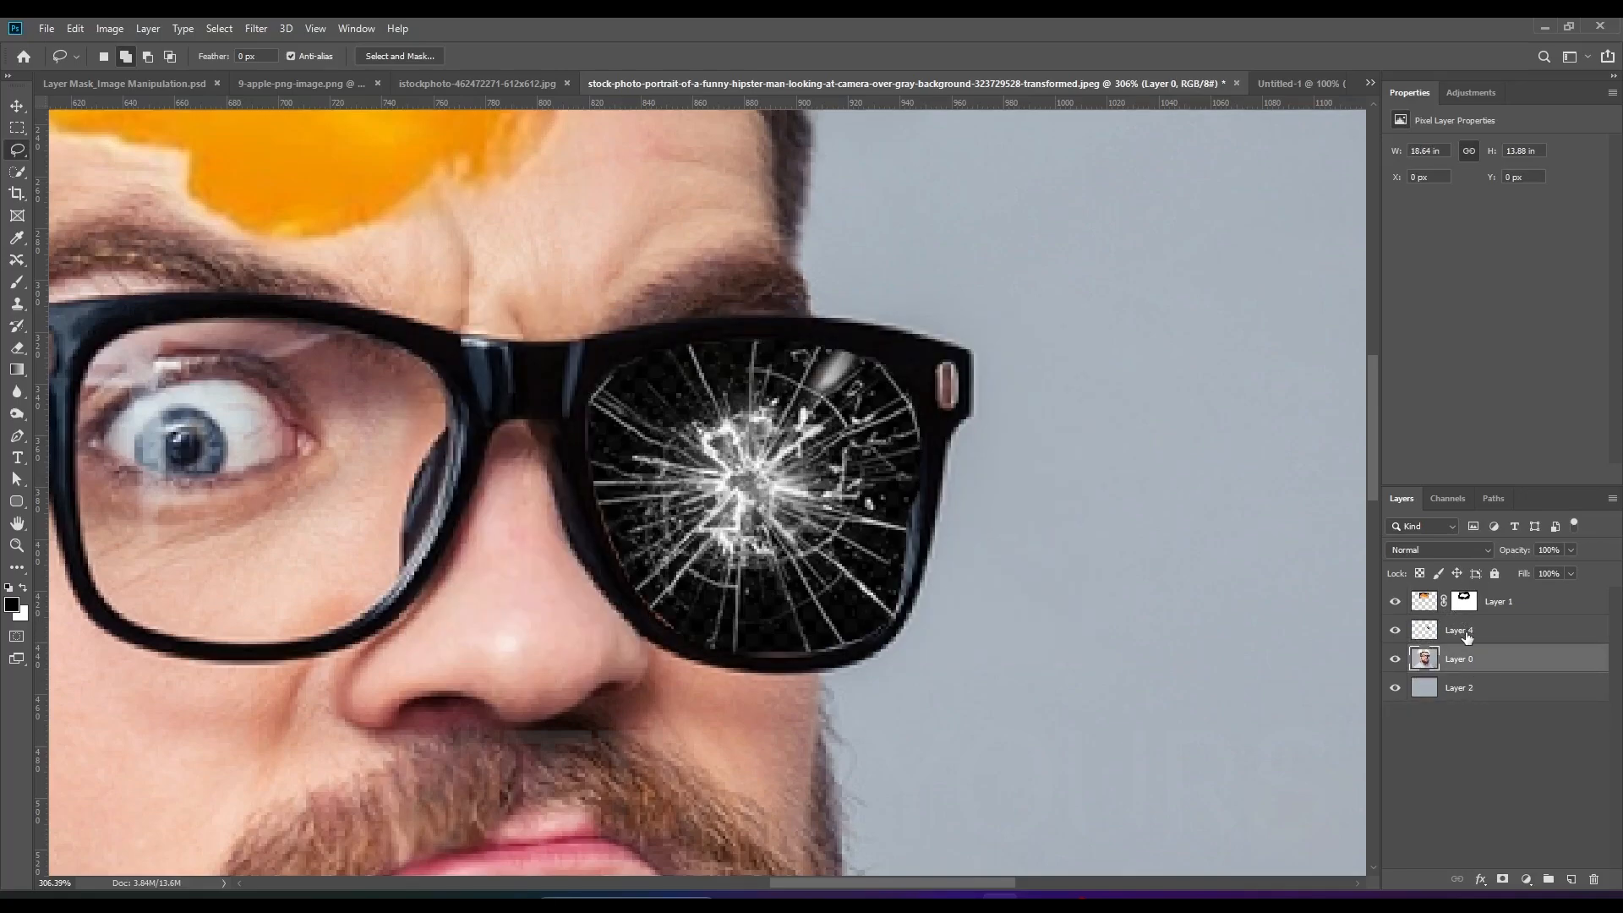
# Step: Preview the blend modes on Layer 4 one after another, then set the cracked-glass layer to Screen
pyautogui.click(1466, 636)
pyautogui.click(1441, 550)
pyautogui.click(1418, 483)
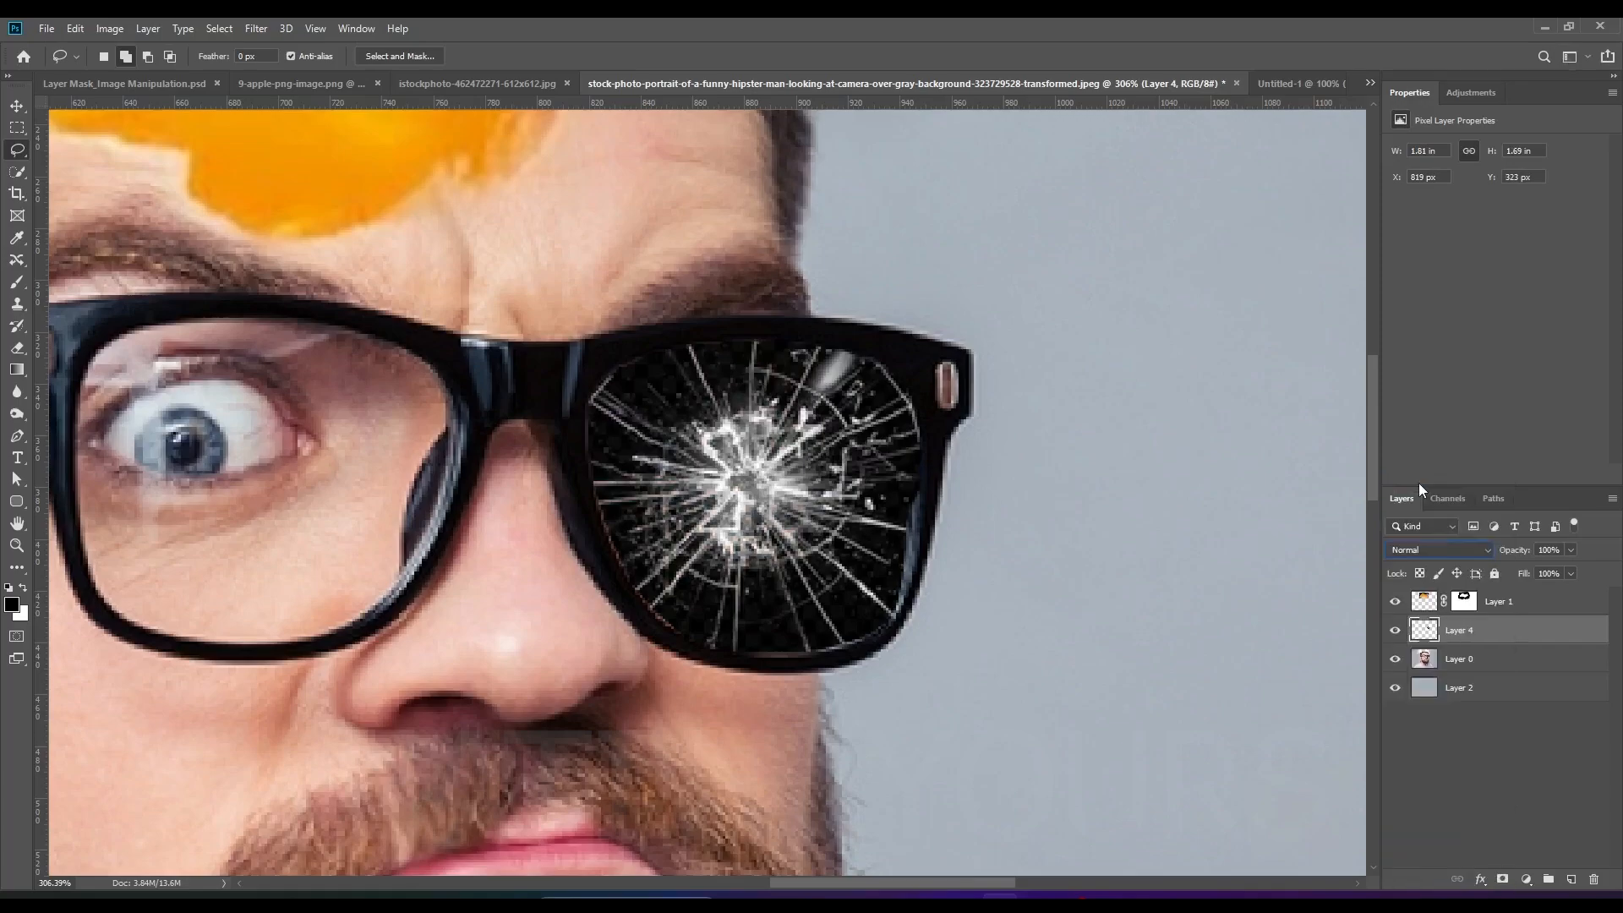
pyautogui.press('Down')
pyautogui.press('Down')
pyautogui.press('Down')
pyautogui.press('Down')
pyautogui.press('Down')
pyautogui.press('Down')
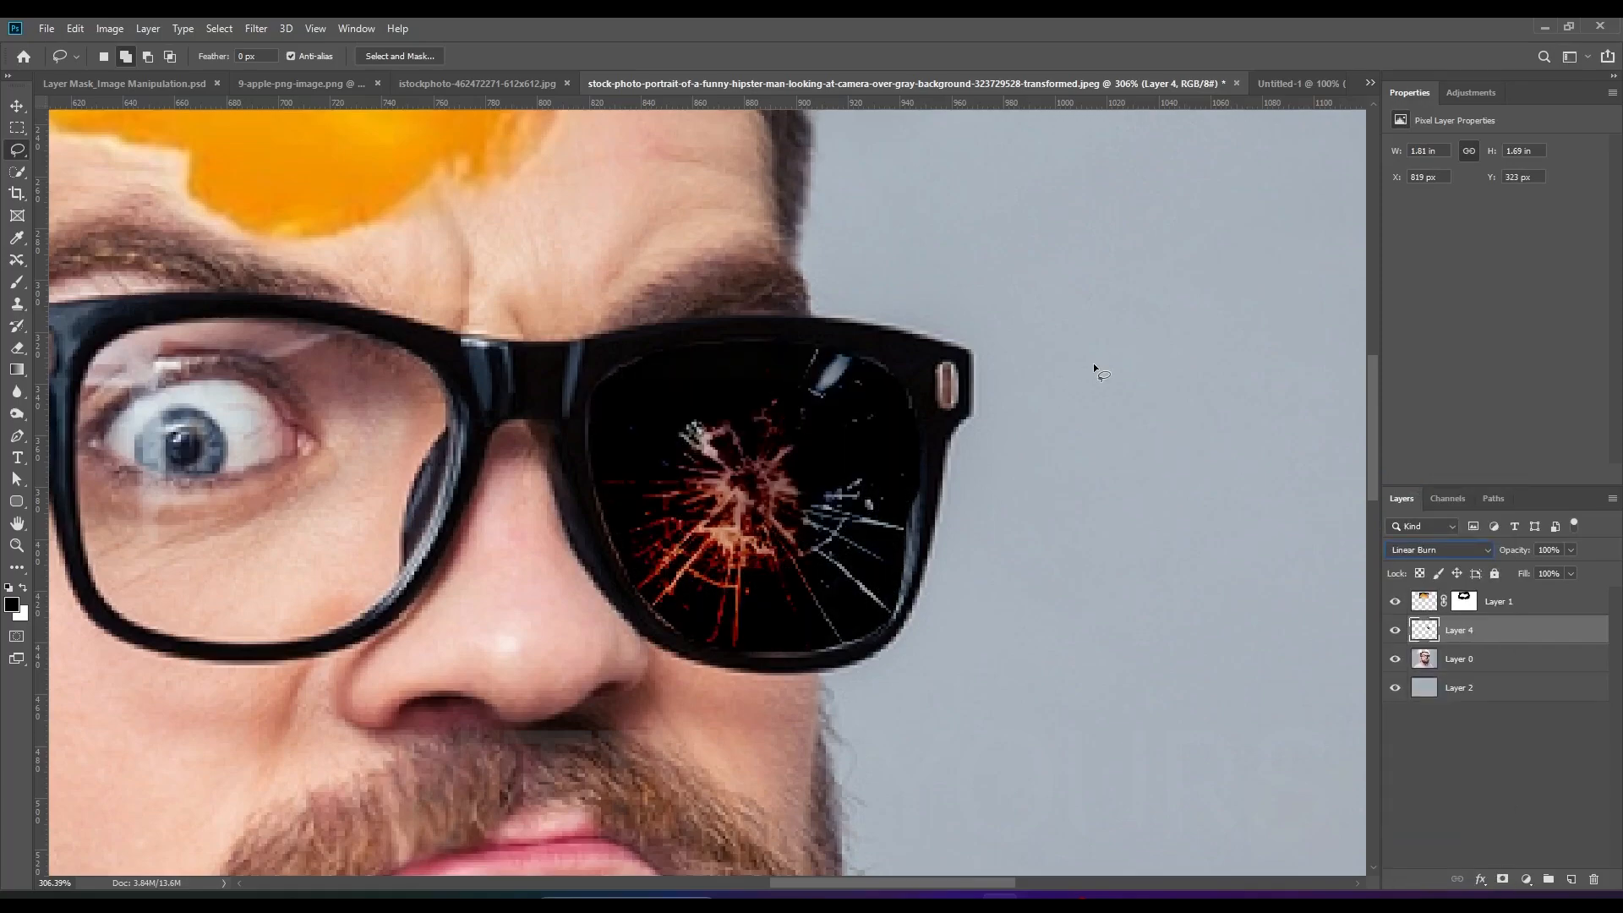
pyautogui.press('Down')
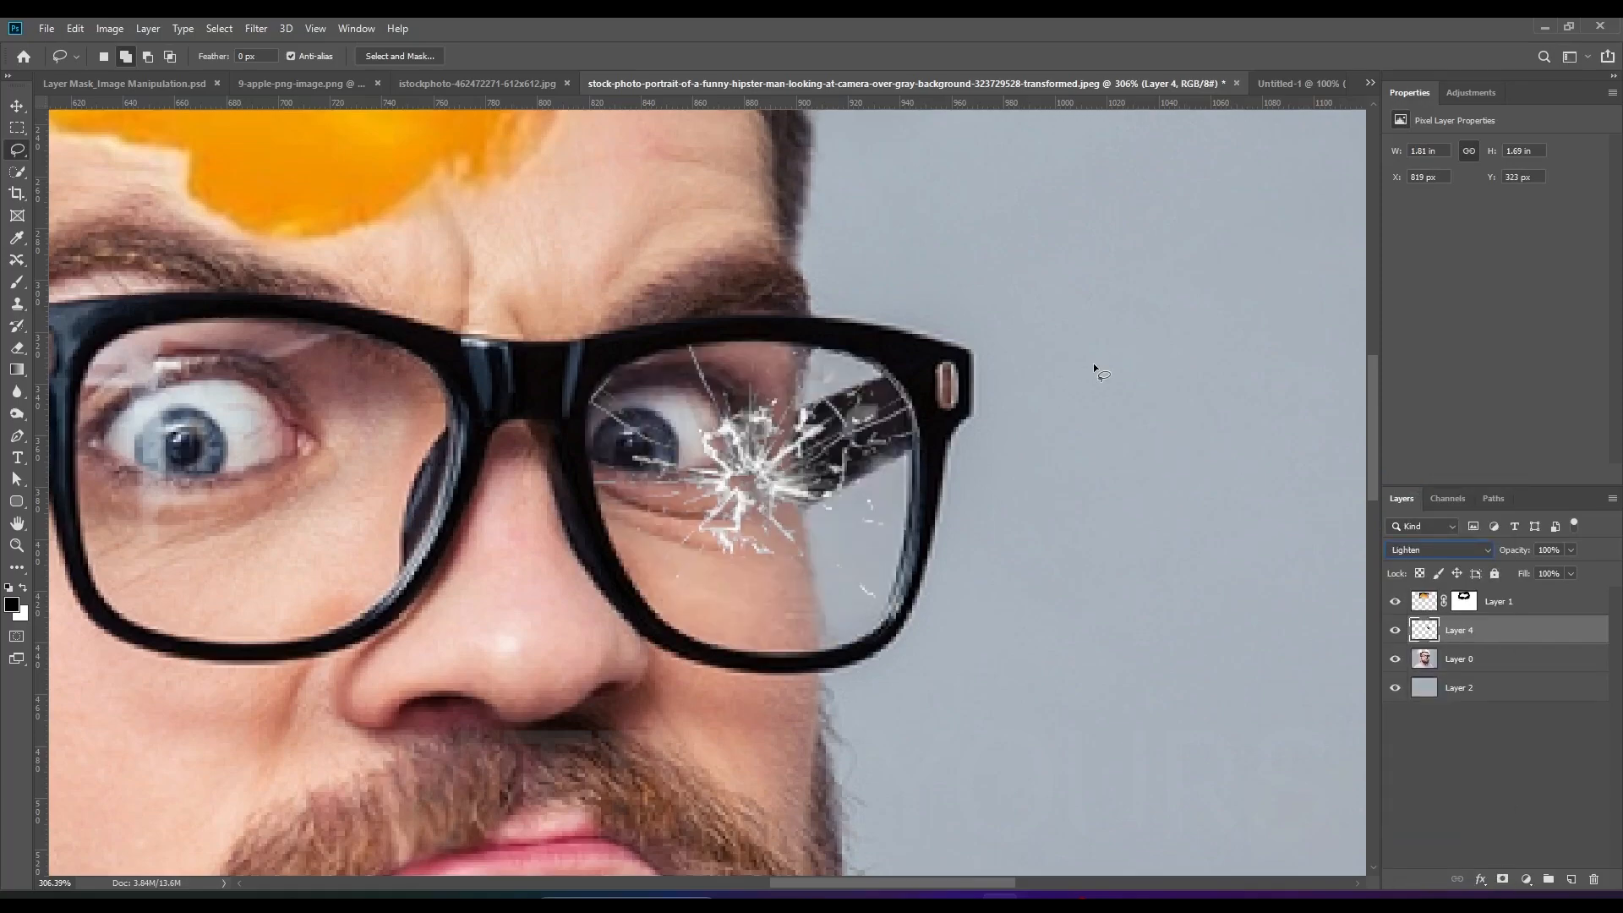
pyautogui.press('Down')
pyautogui.press('Up')
pyautogui.press('Down')
pyautogui.press('Down')
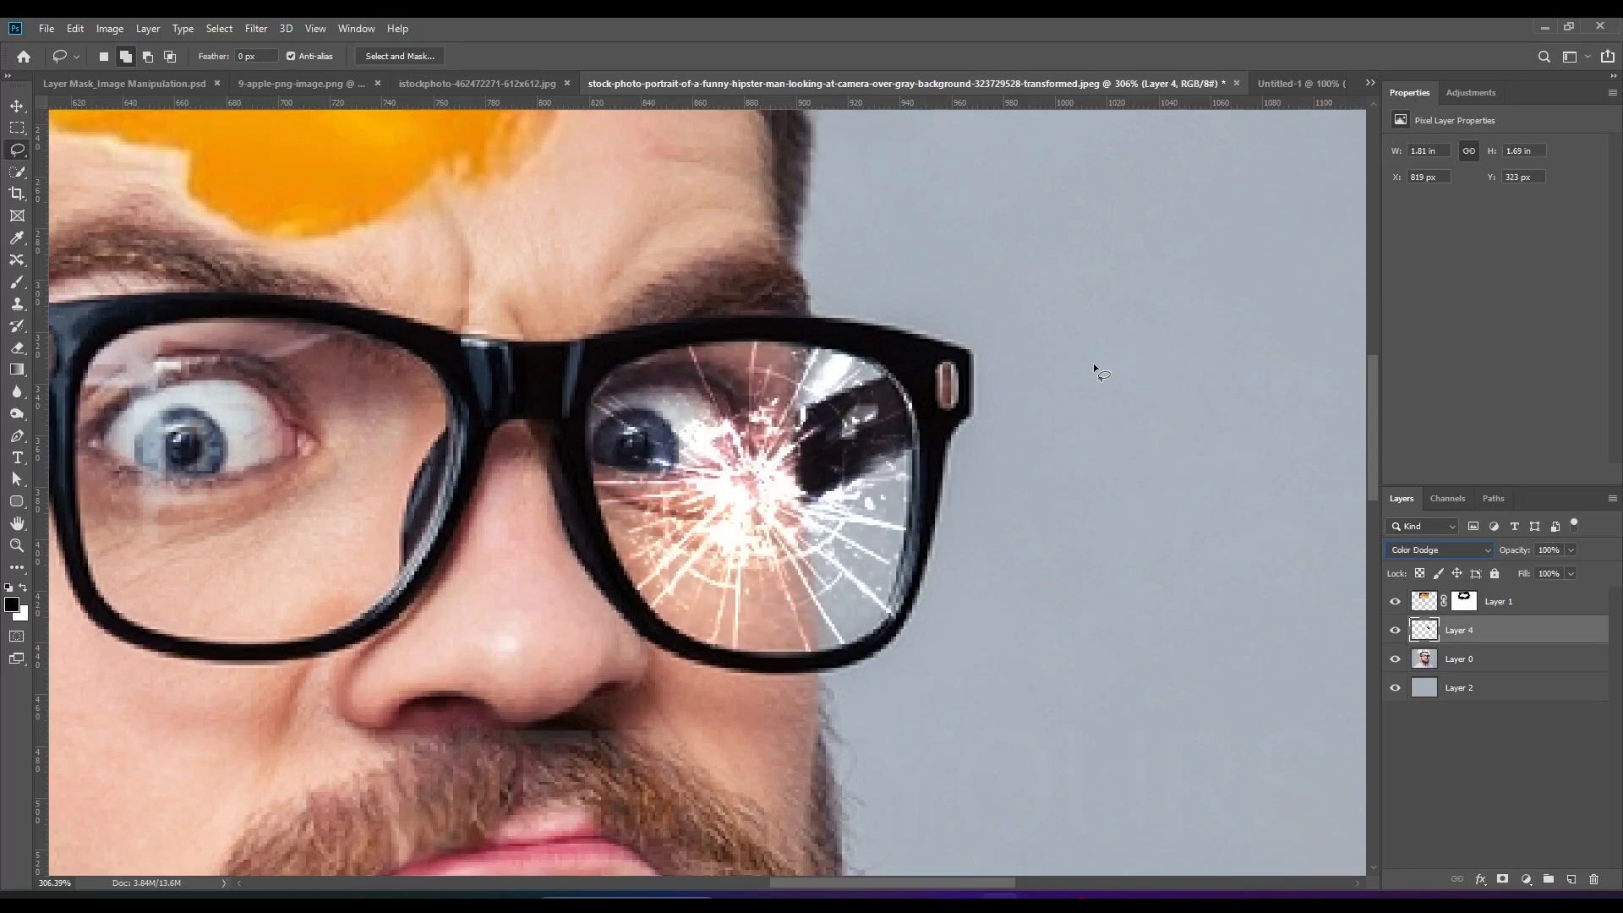
pyautogui.press('Down')
pyautogui.press('Down')
pyautogui.press('Up')
pyautogui.press('Down')
pyautogui.press('Down')
pyautogui.press('Down')
pyautogui.press('Down')
pyautogui.press('Down')
pyautogui.press('Down')
pyautogui.press('Down')
pyautogui.press('Down')
pyautogui.press('Down')
pyautogui.press('Down')
pyautogui.press('Down')
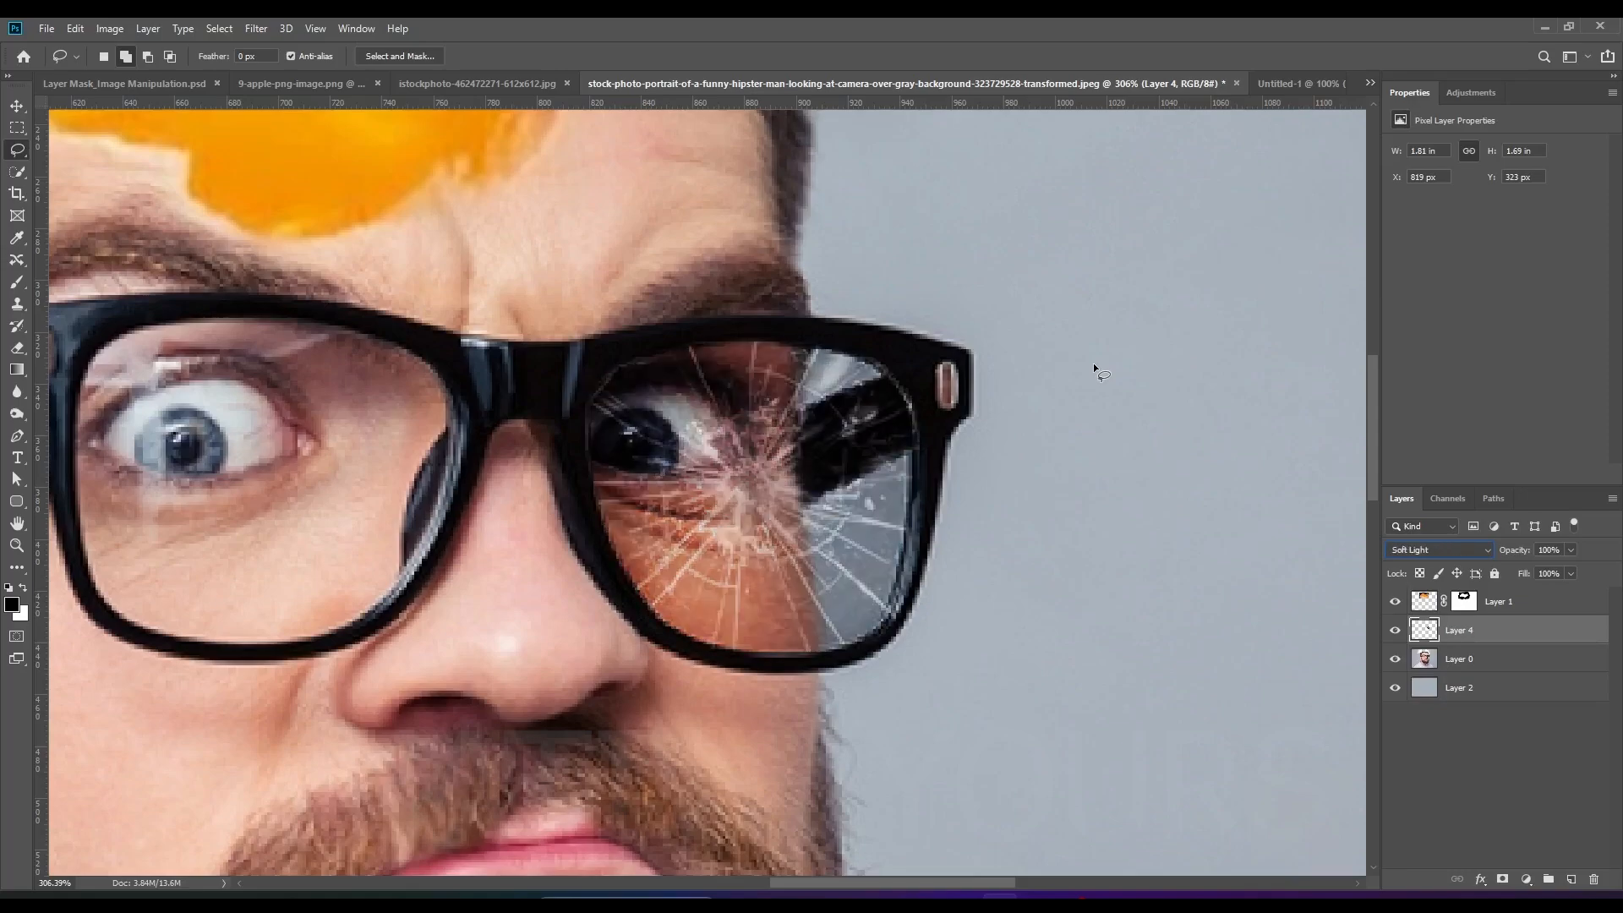
pyautogui.press('Down')
pyautogui.press('Down')
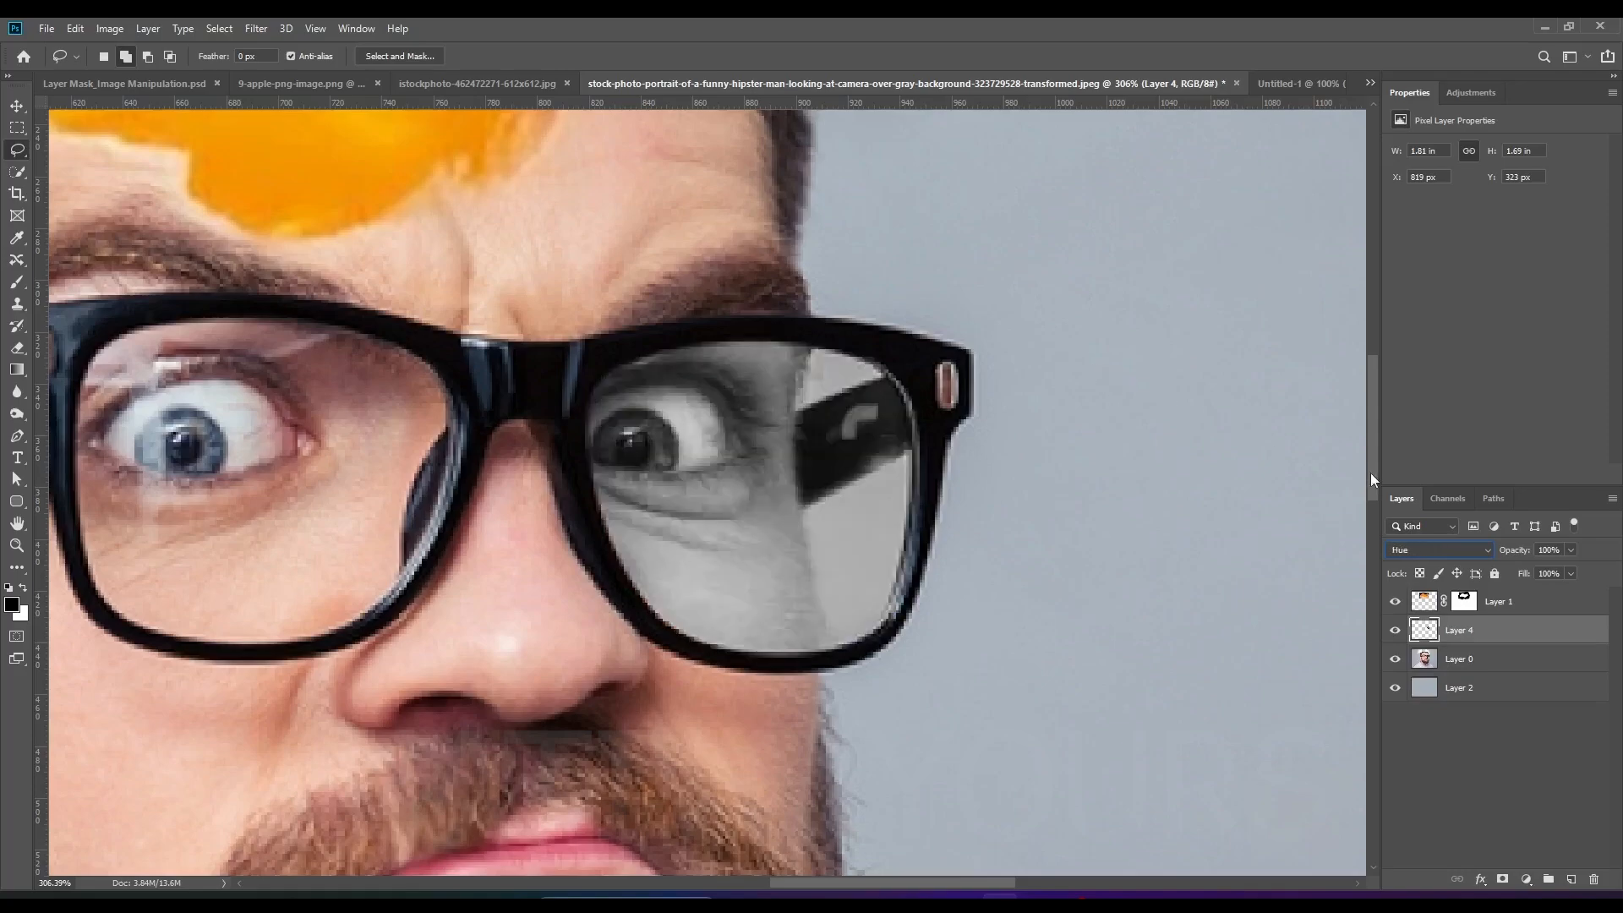
pyautogui.press('Down')
pyautogui.click(1433, 542)
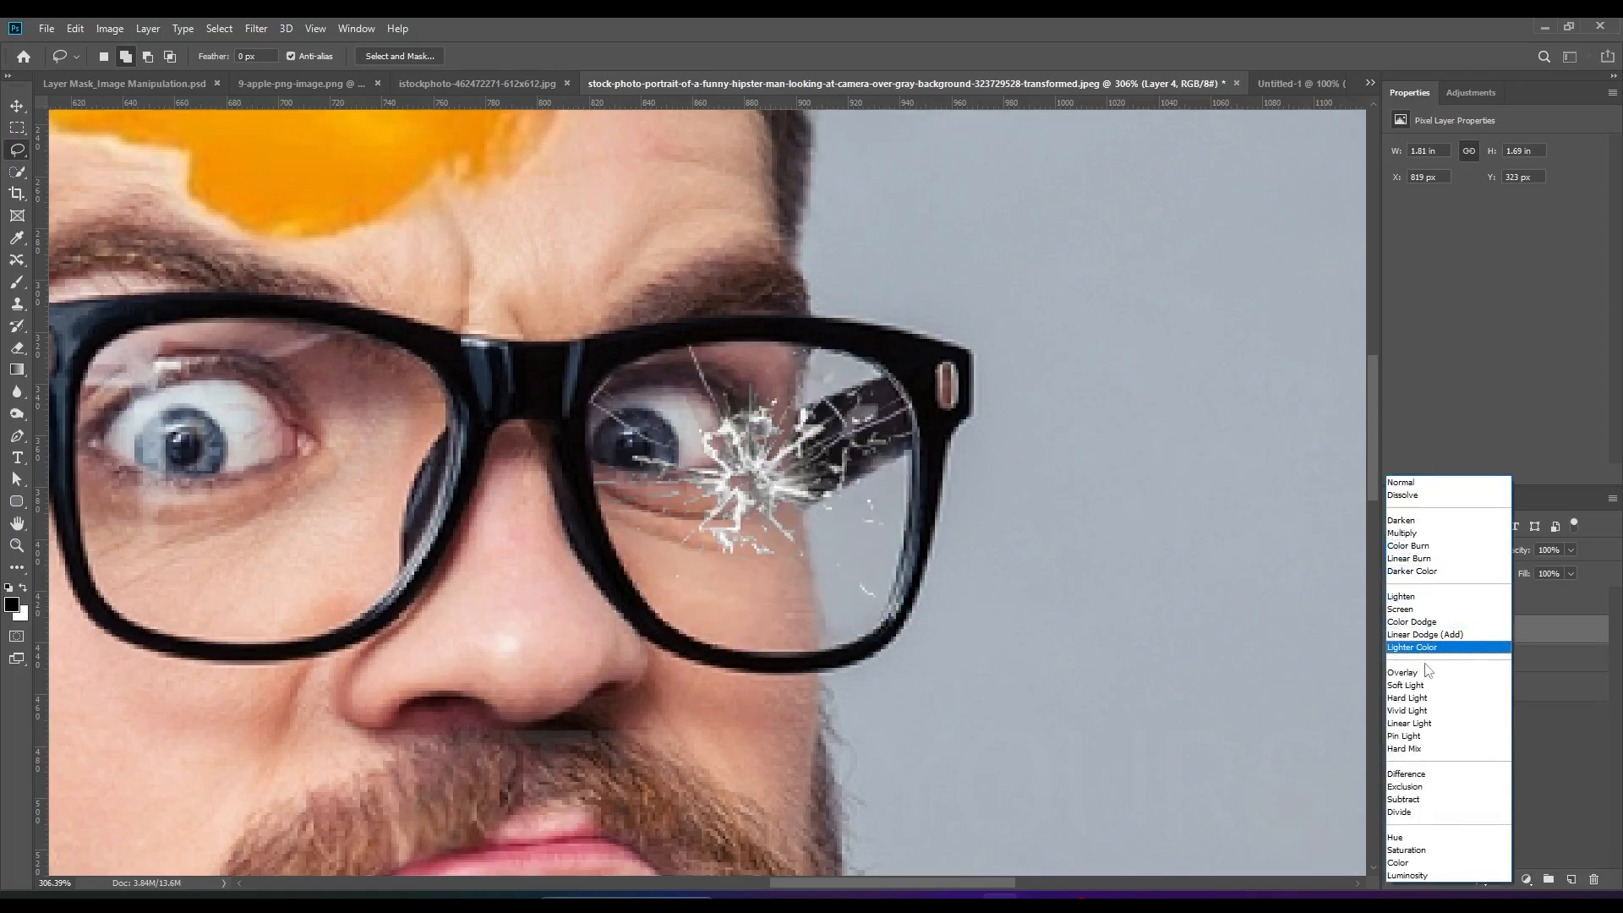
pyautogui.click(1409, 611)
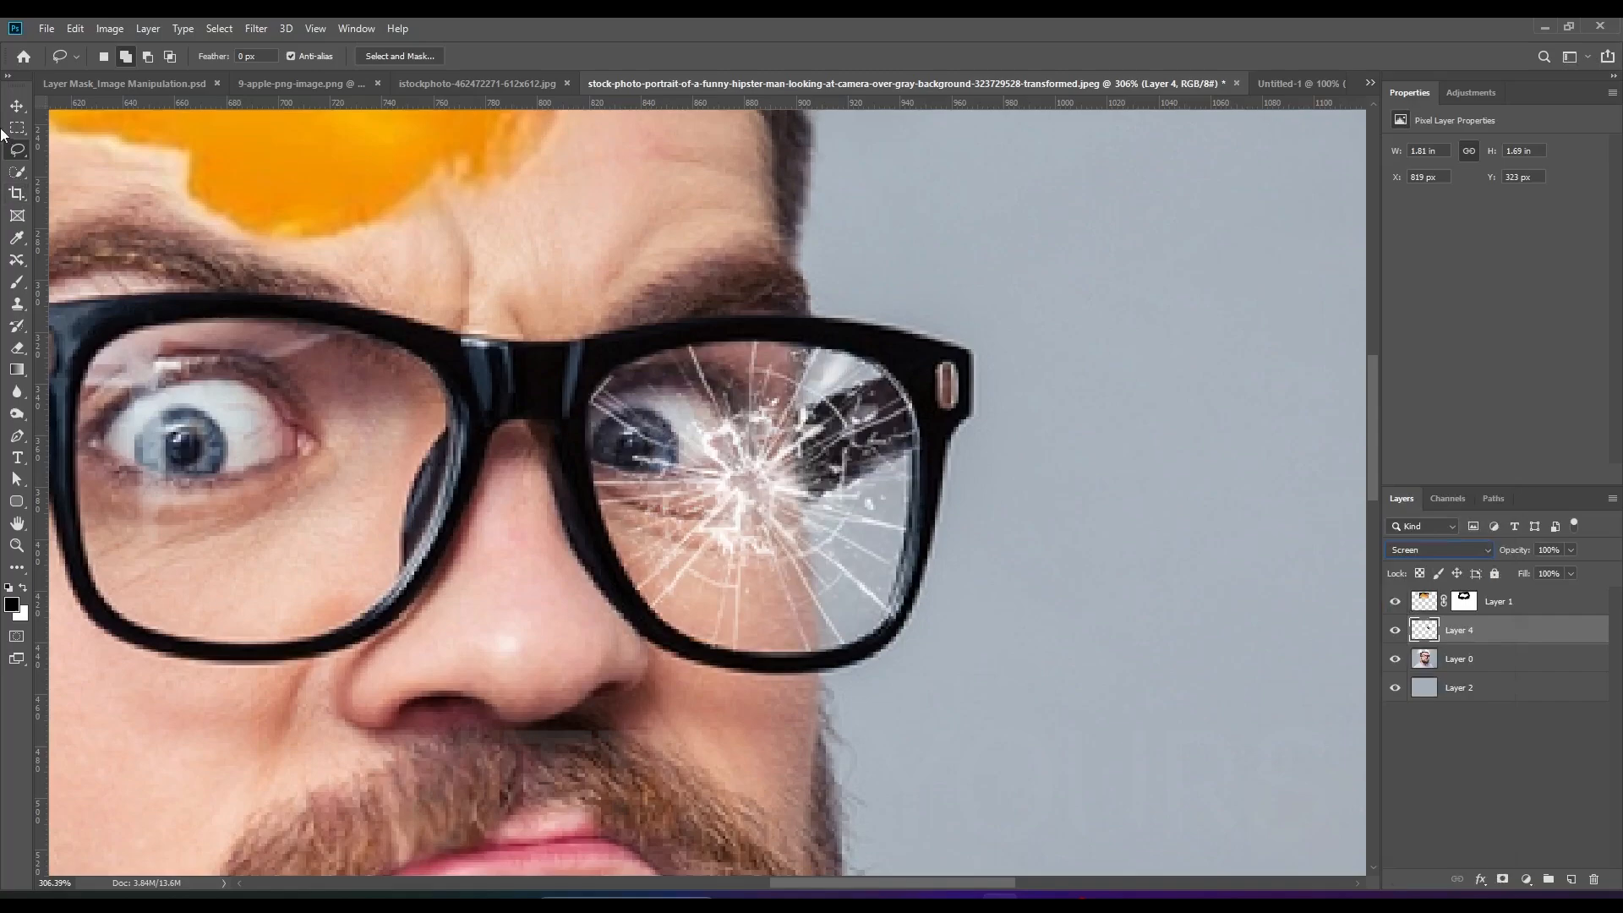
# Step: Examine the whole portrait with the egg blend and the cracked lens at several zoom levels
pyautogui.click(17, 106)
pyautogui.scroll(-5, 930, 572)
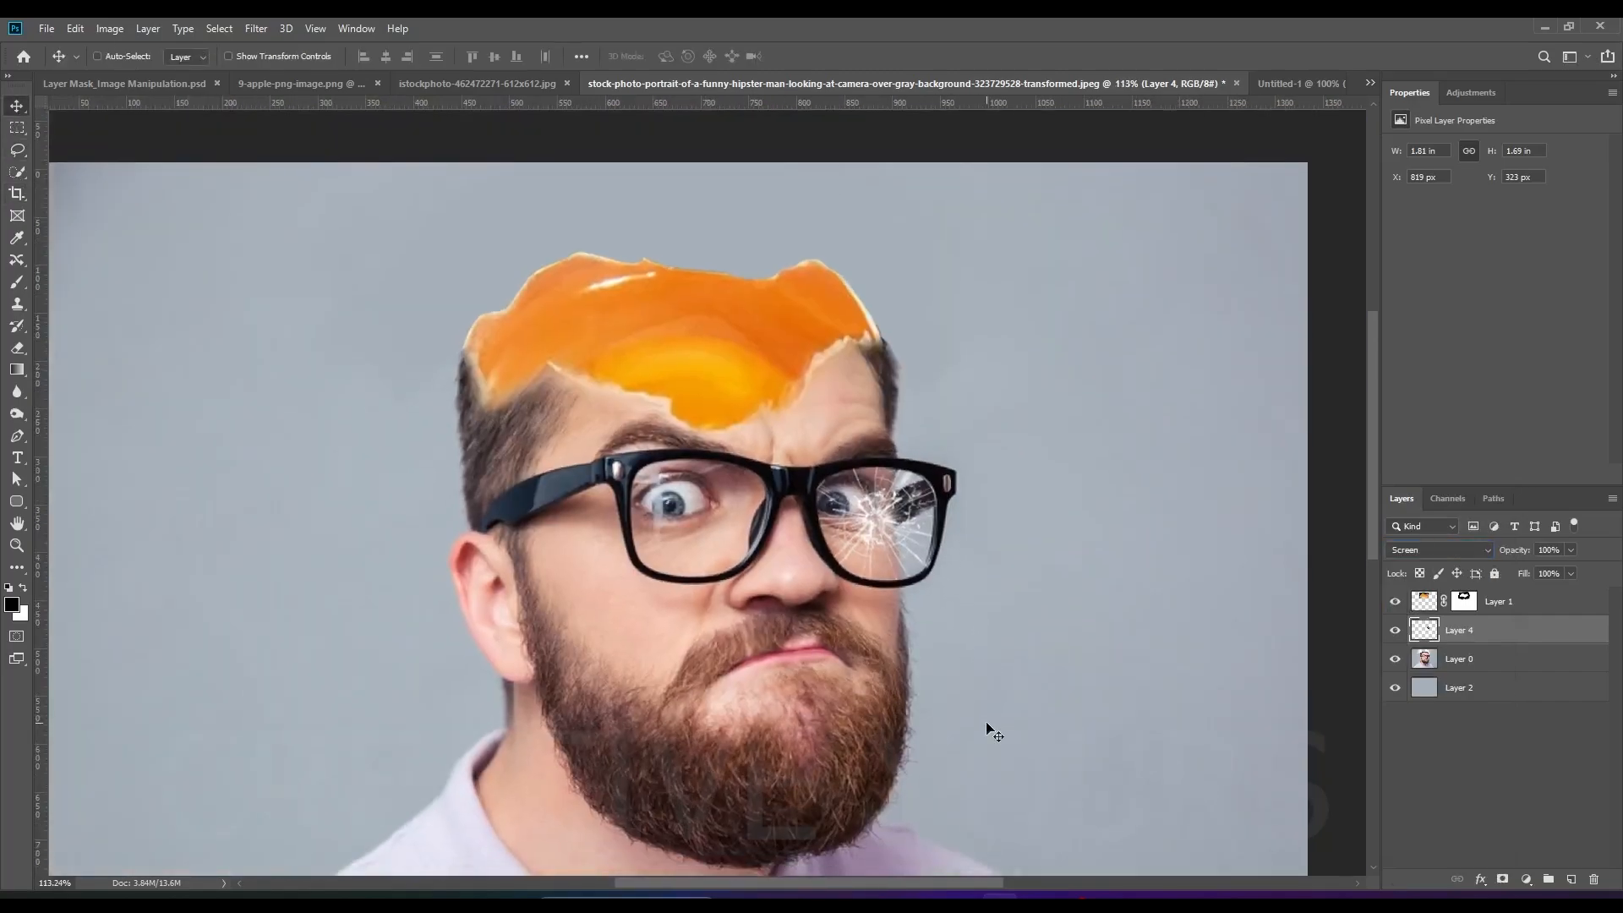
pyautogui.scroll(-2, 994, 732)
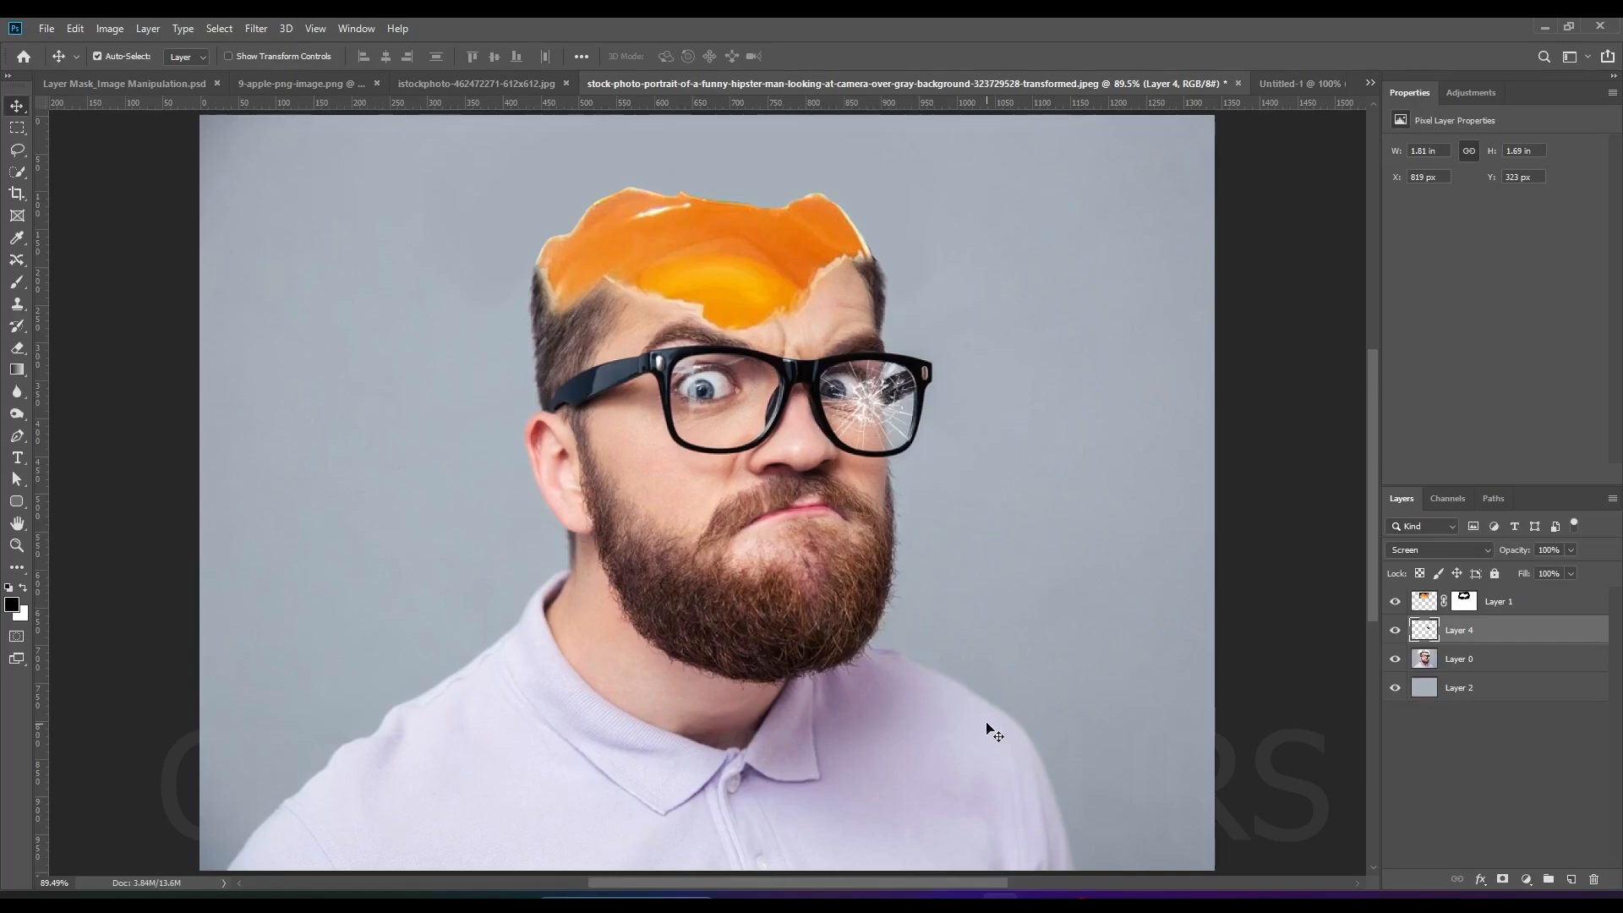
pyautogui.scroll(-5, 637, 541)
pyautogui.scroll(4, 595, 333)
pyautogui.scroll(-3, 595, 333)
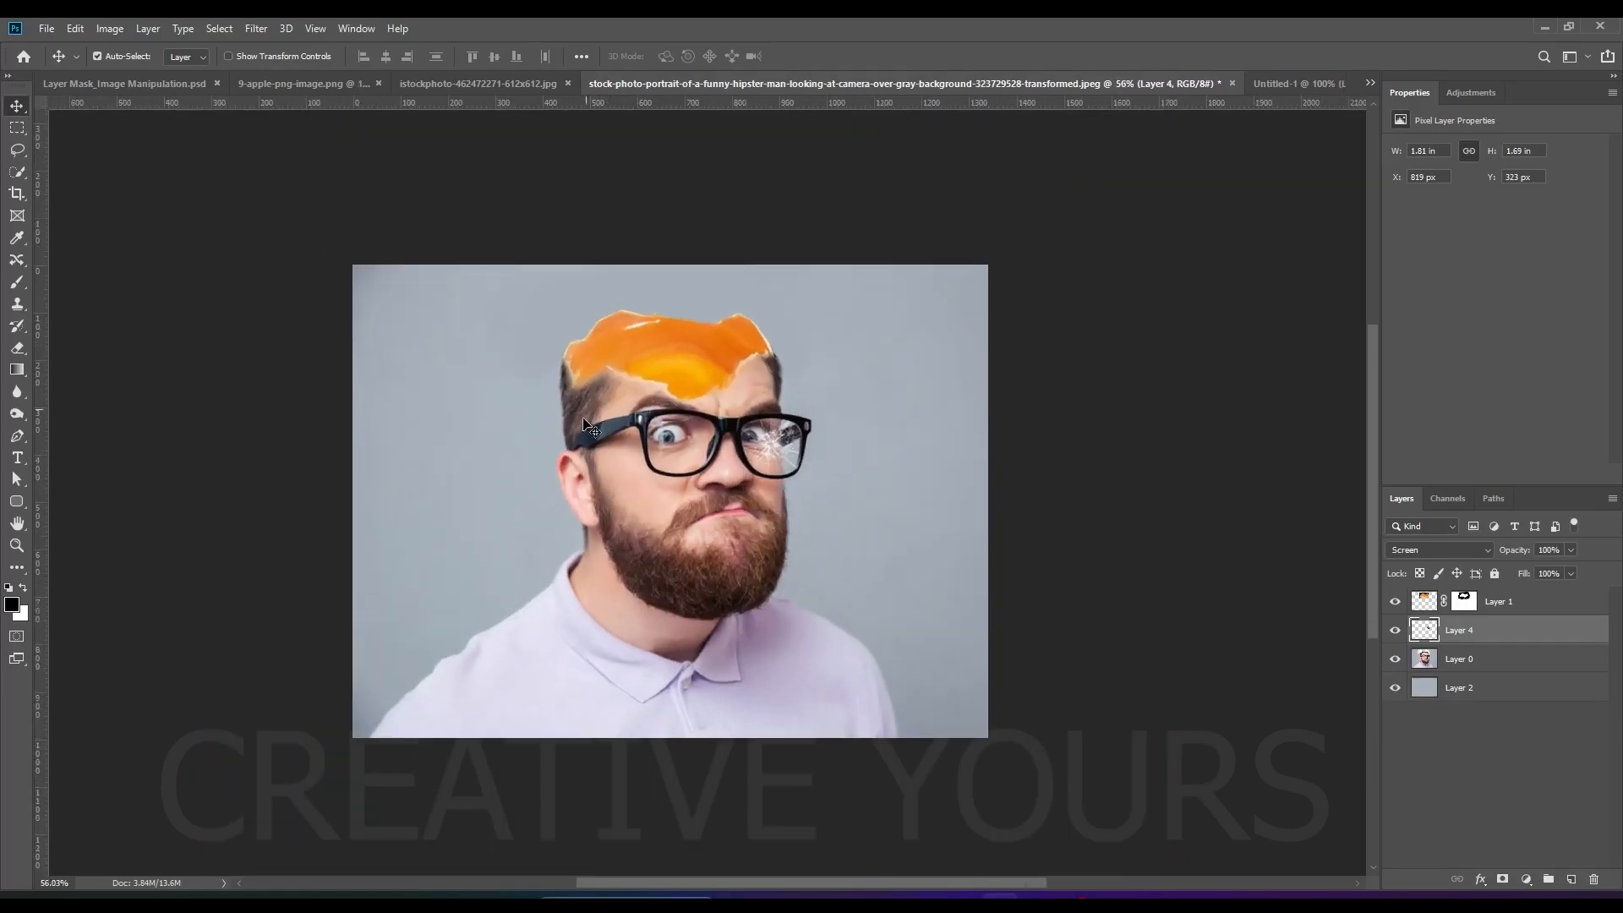
pyautogui.scroll(2, 577, 447)
pyautogui.click(1517, 610)
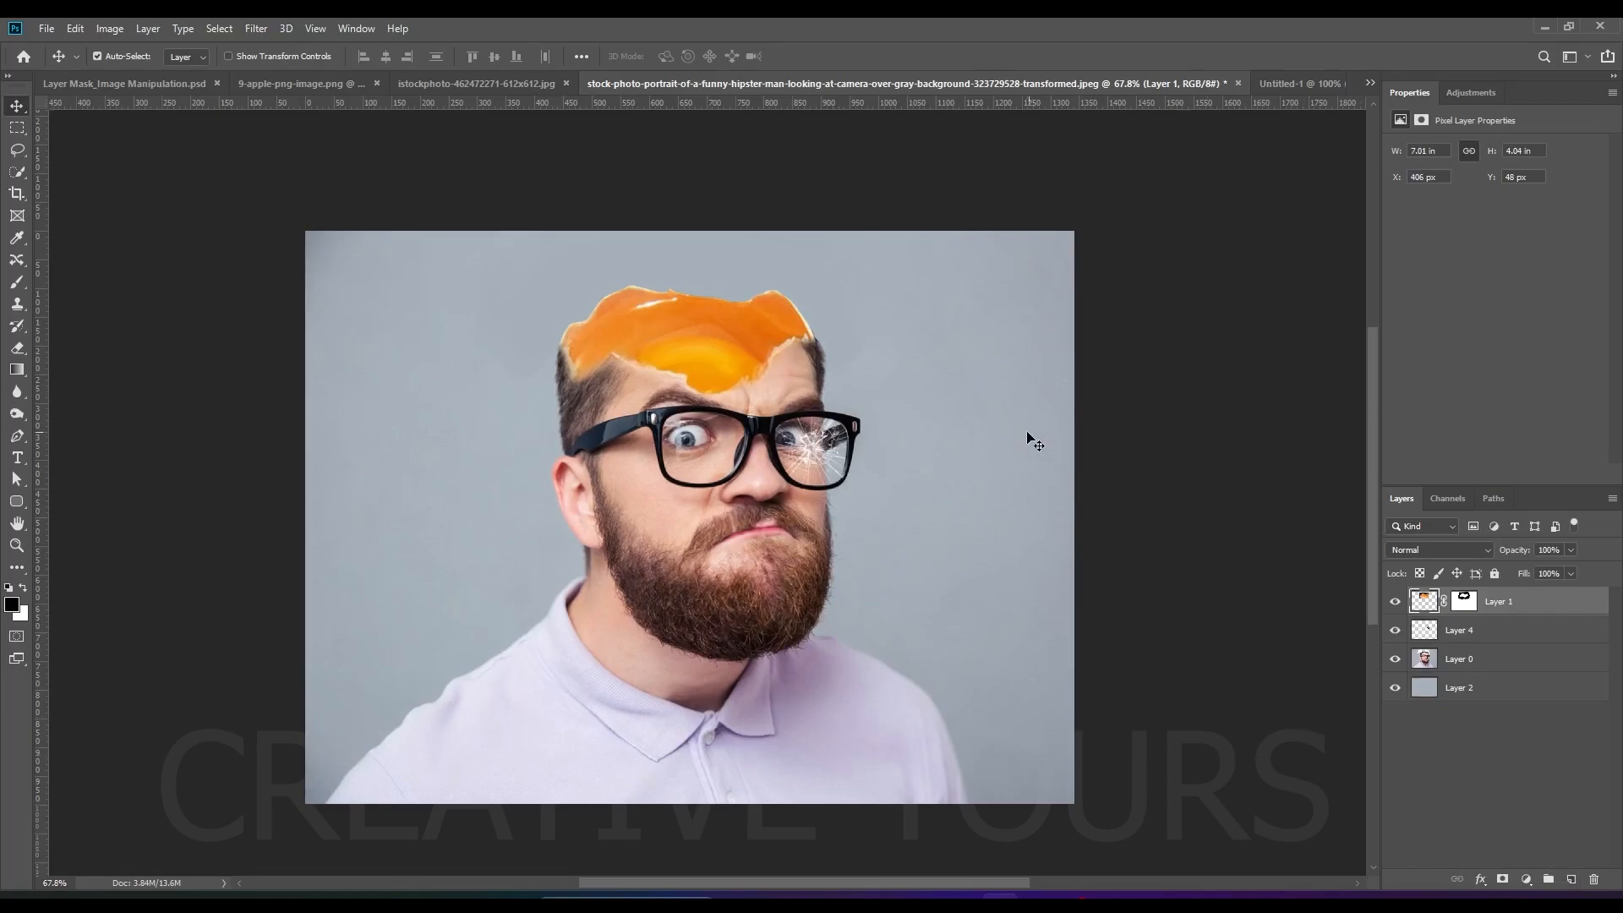
pyautogui.click(993, 434)
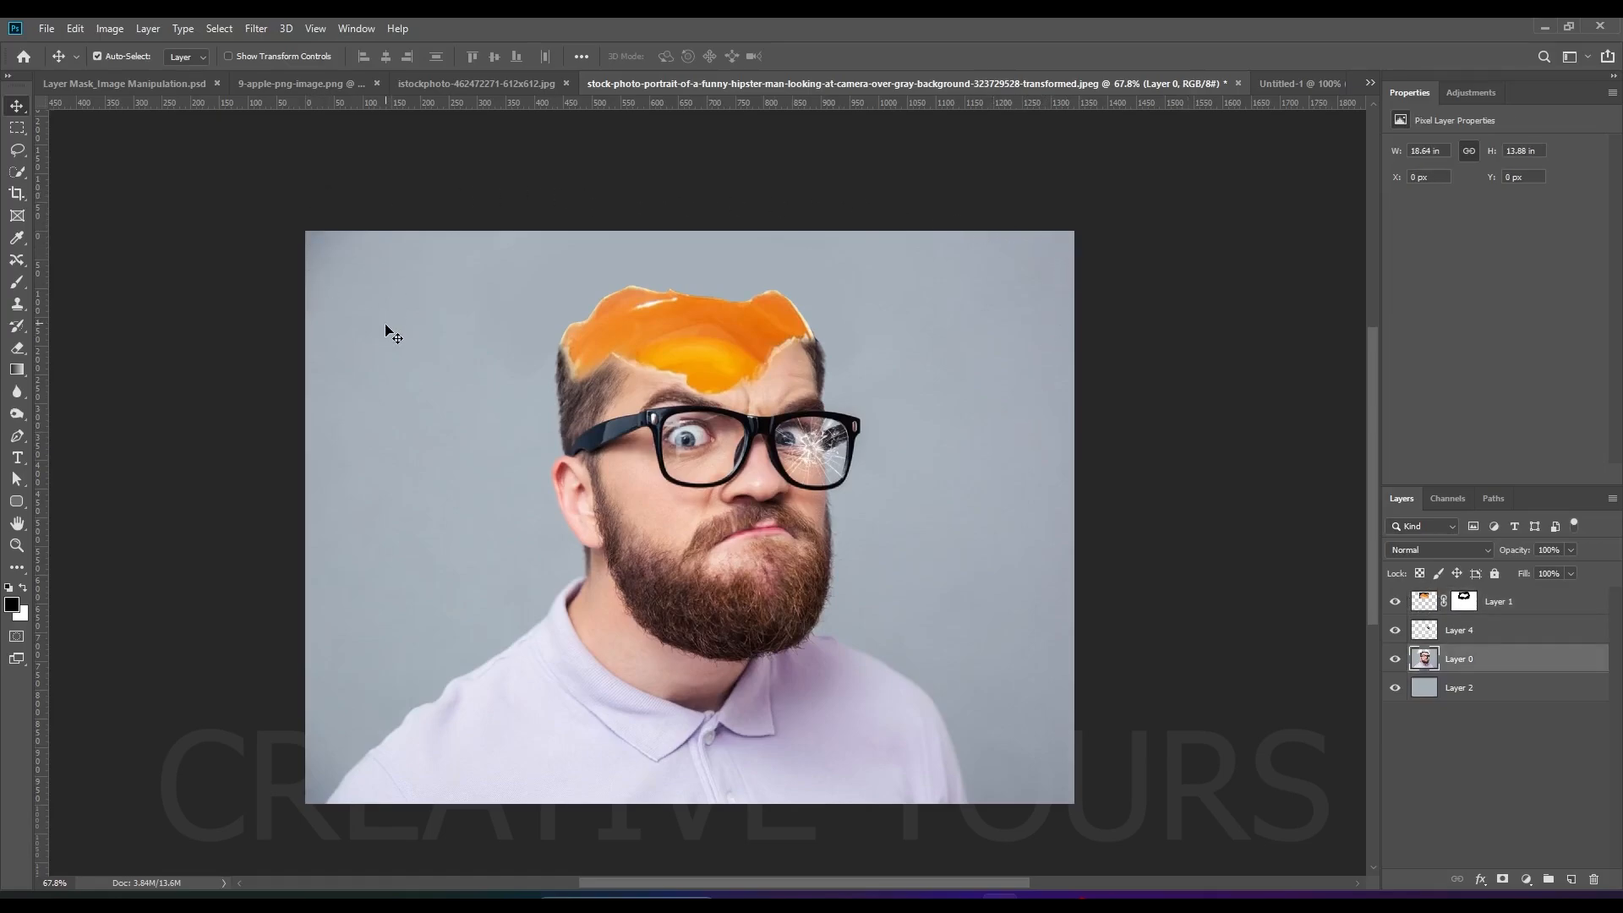
# Step: Group all four layers, from Layer 2 up to Layer 1
pyautogui.keyDown('shift'); pyautogui.click(1489, 689); pyautogui.keyUp('shift')
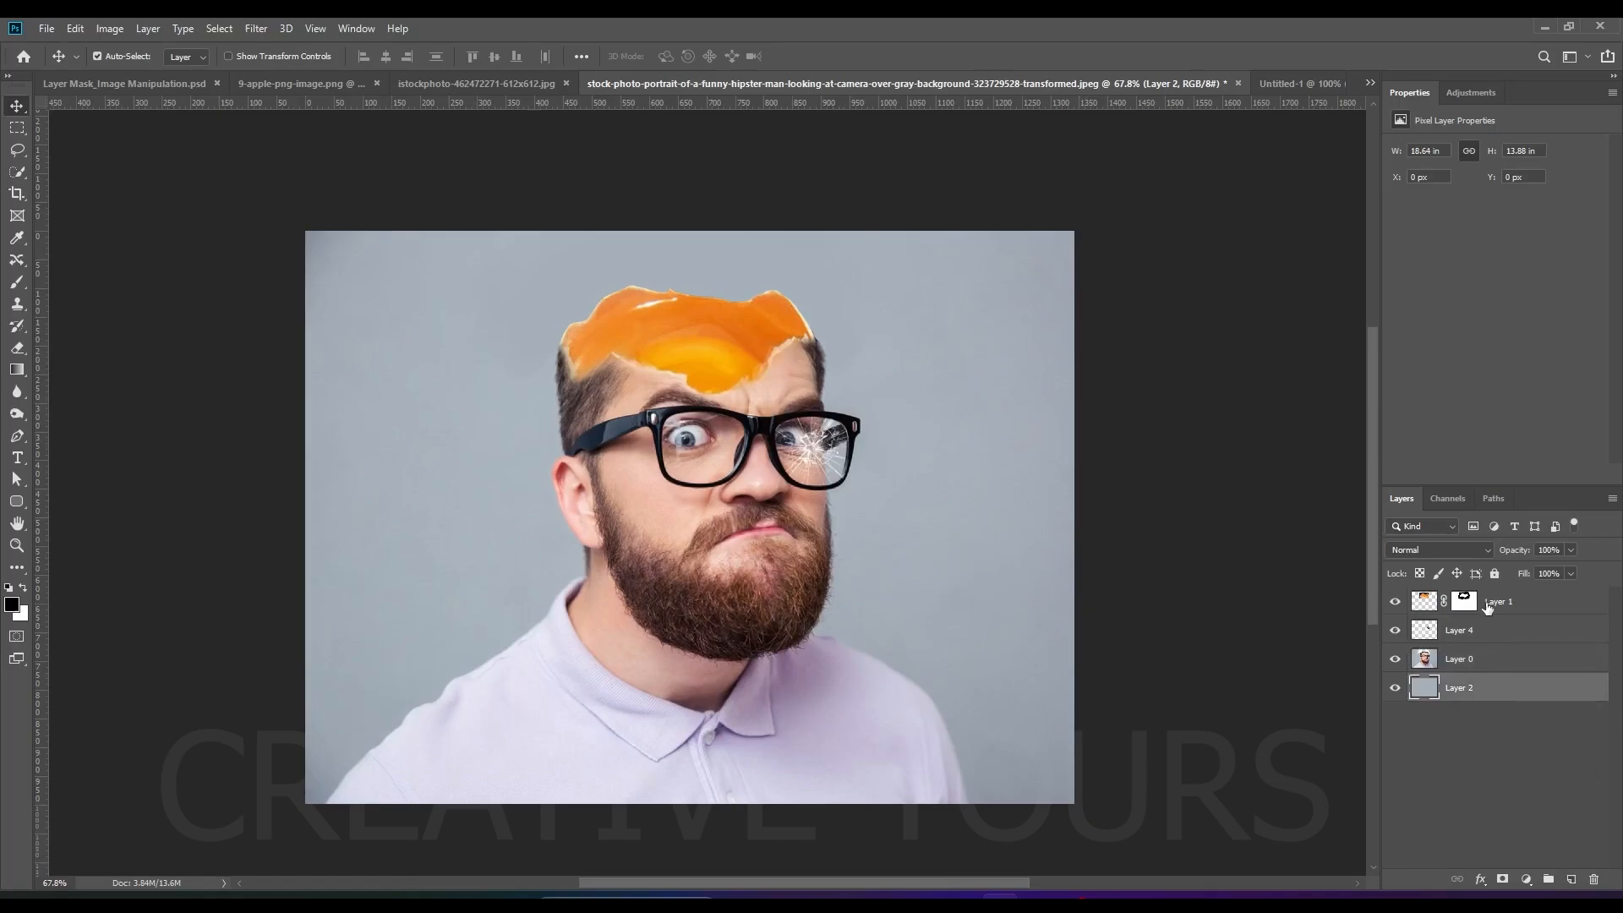
pyautogui.keyDown('shift'); pyautogui.click(1488, 603); pyautogui.keyUp('shift')
pyautogui.hotkey('ctrl', 'g')
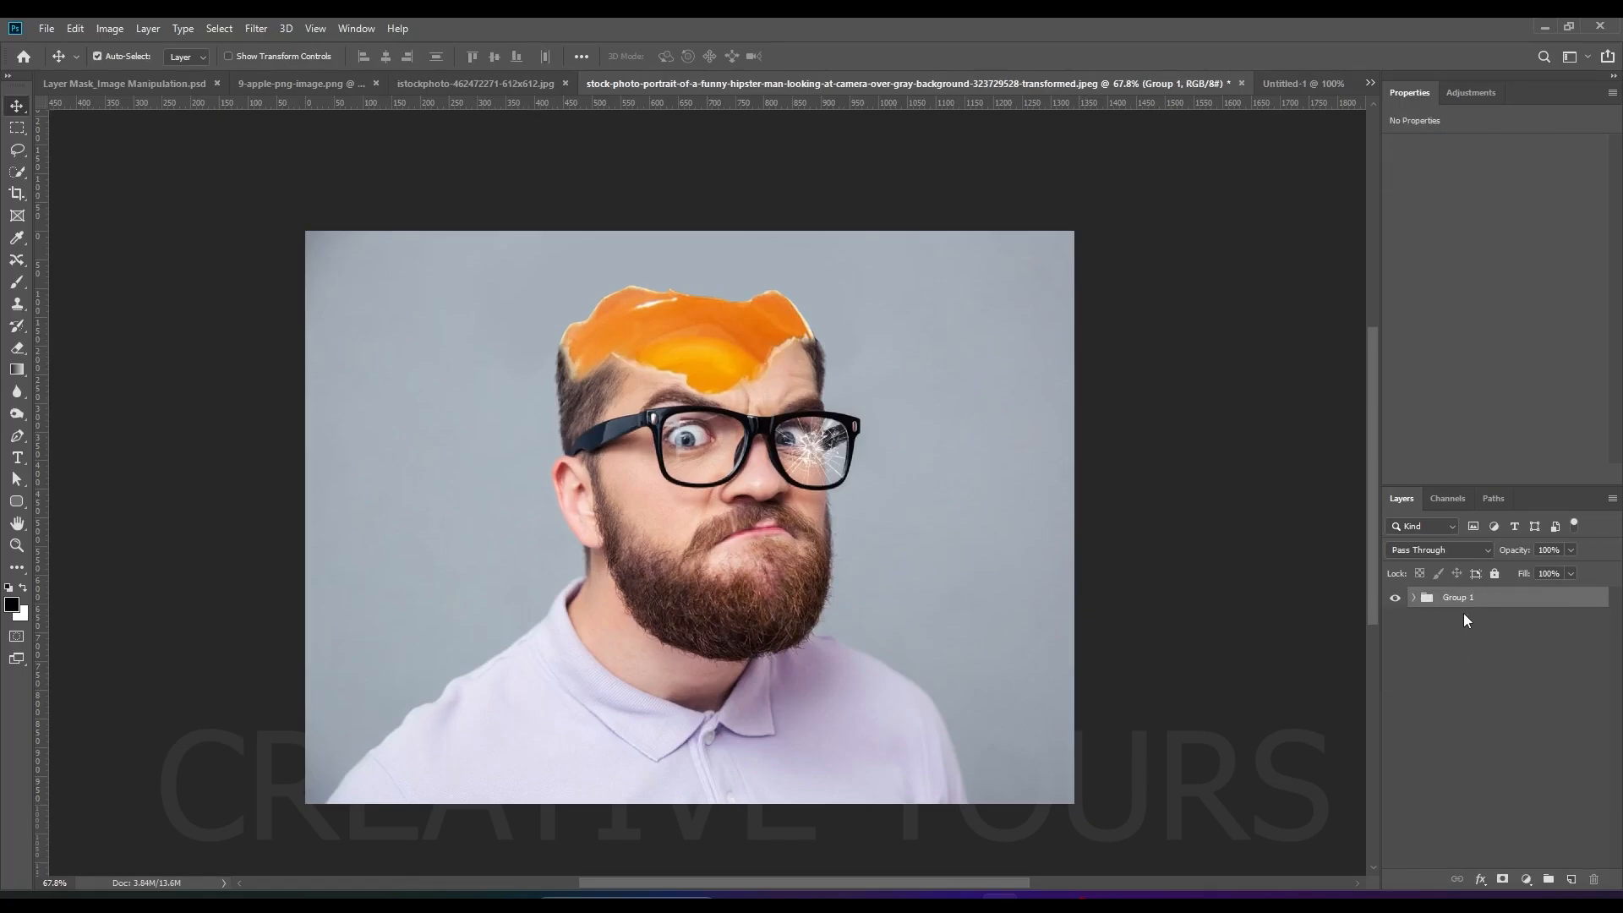
# Step: Duplicate the group, merge the copy into a single layer, and keep that merged layer visible and selected
pyautogui.hotkey('ctrl', 'j')
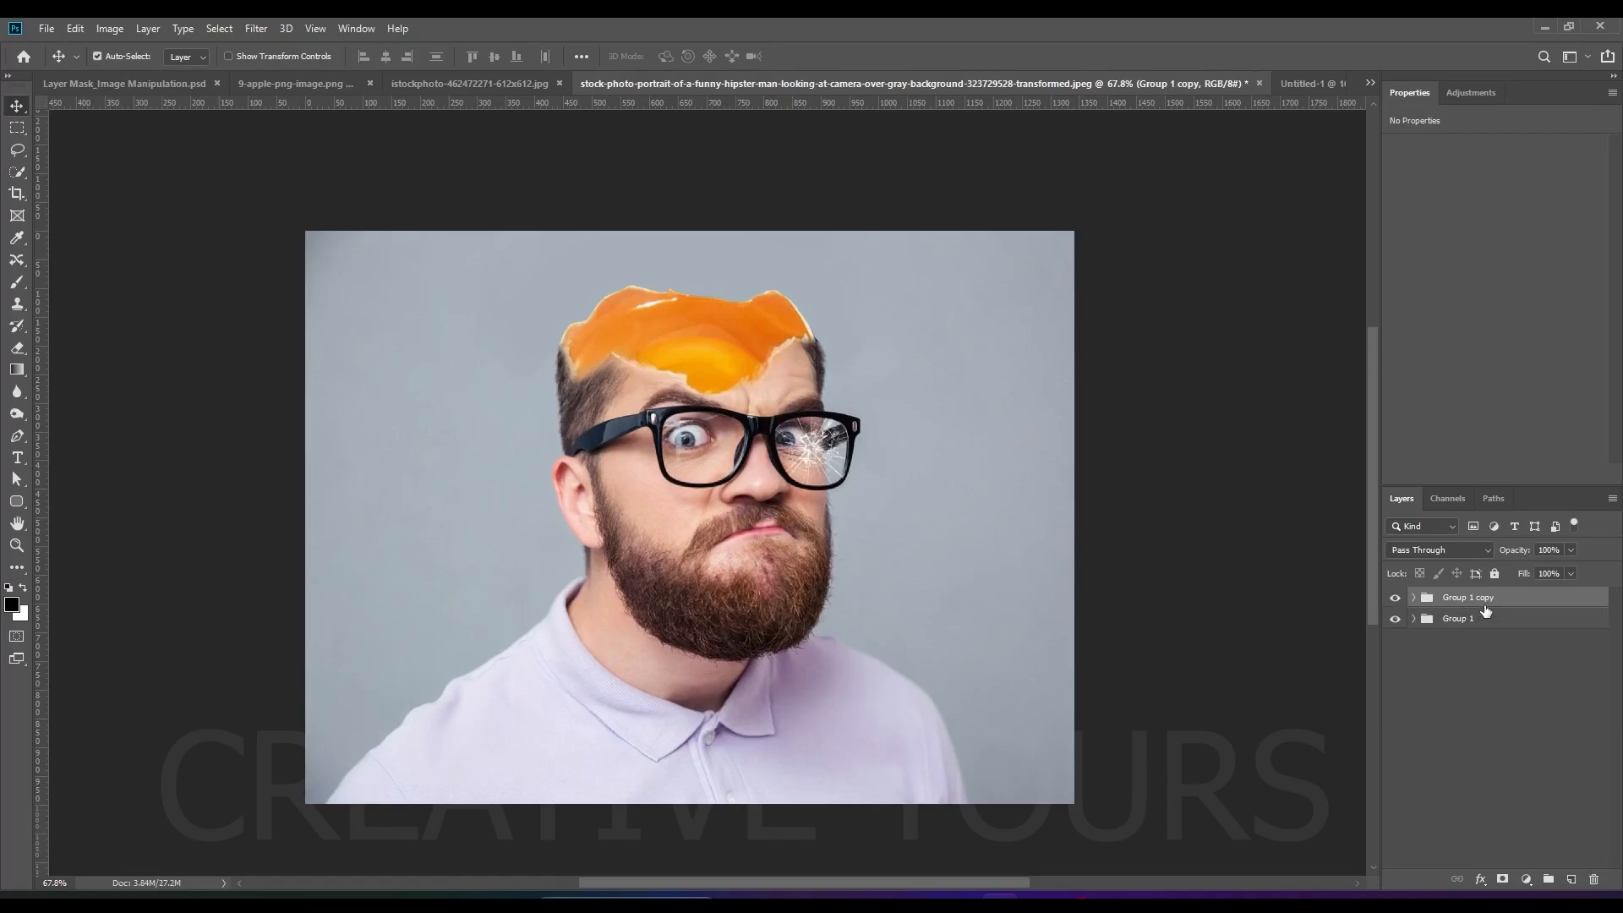
pyautogui.hotkey('ctrl', 'e')
pyautogui.click(1394, 604)
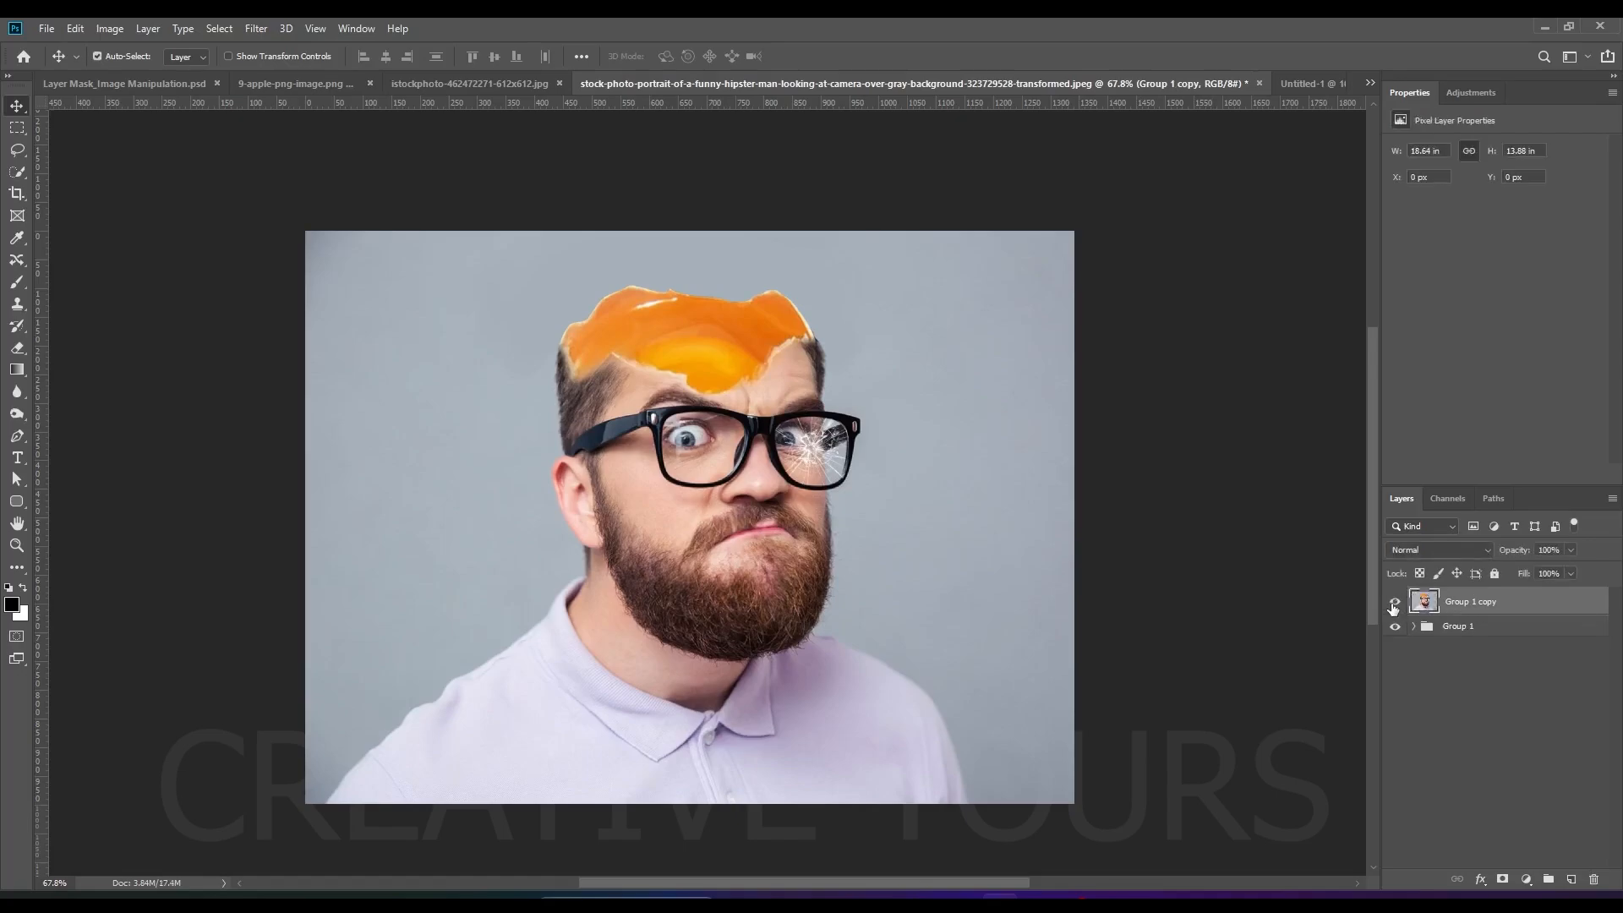
pyautogui.click(1394, 603)
pyautogui.click(1454, 630)
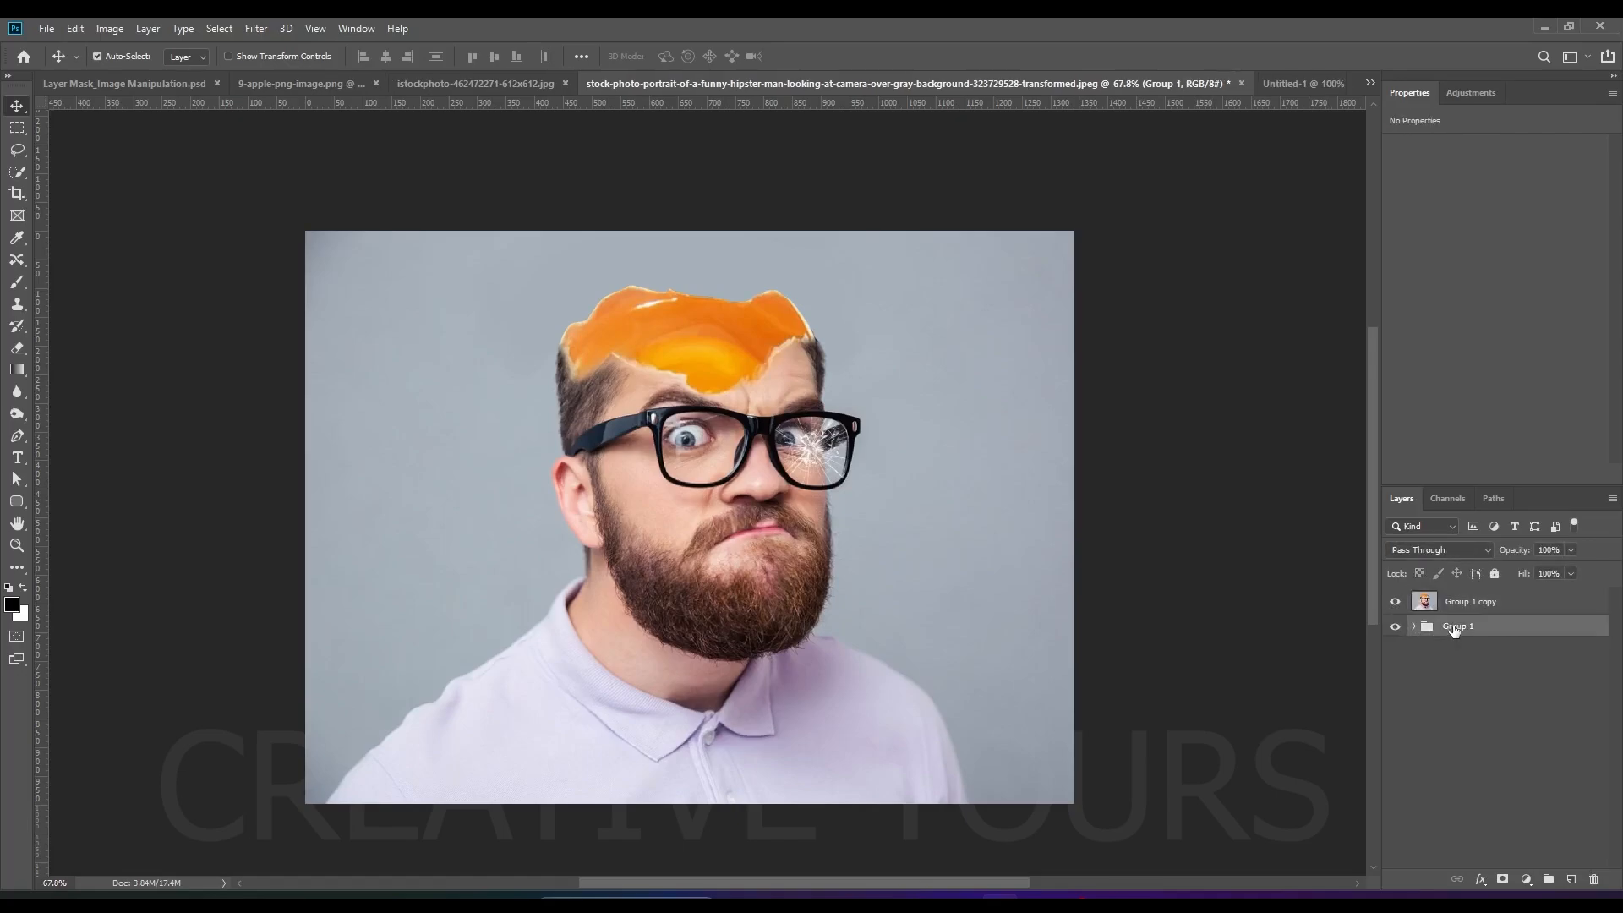
pyautogui.click(1464, 613)
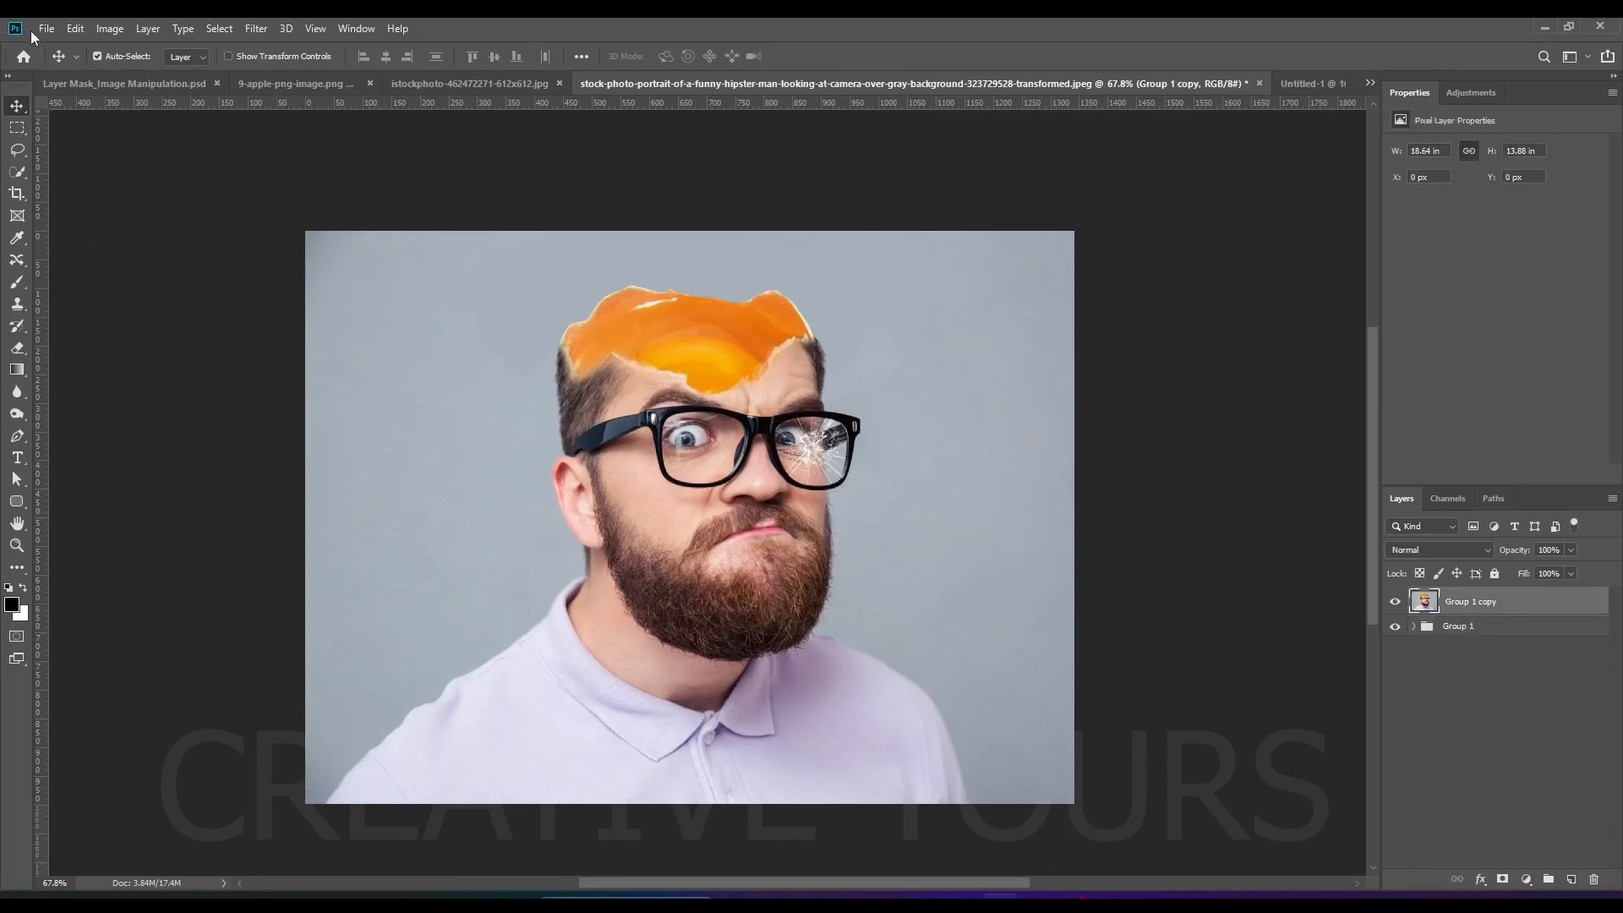
# Step: Apply a Vibrance adjustment of +39 with saturation +12 to Group 1 copy and compare it with the original
pyautogui.click(103, 28)
pyautogui.moveTo(170, 73)
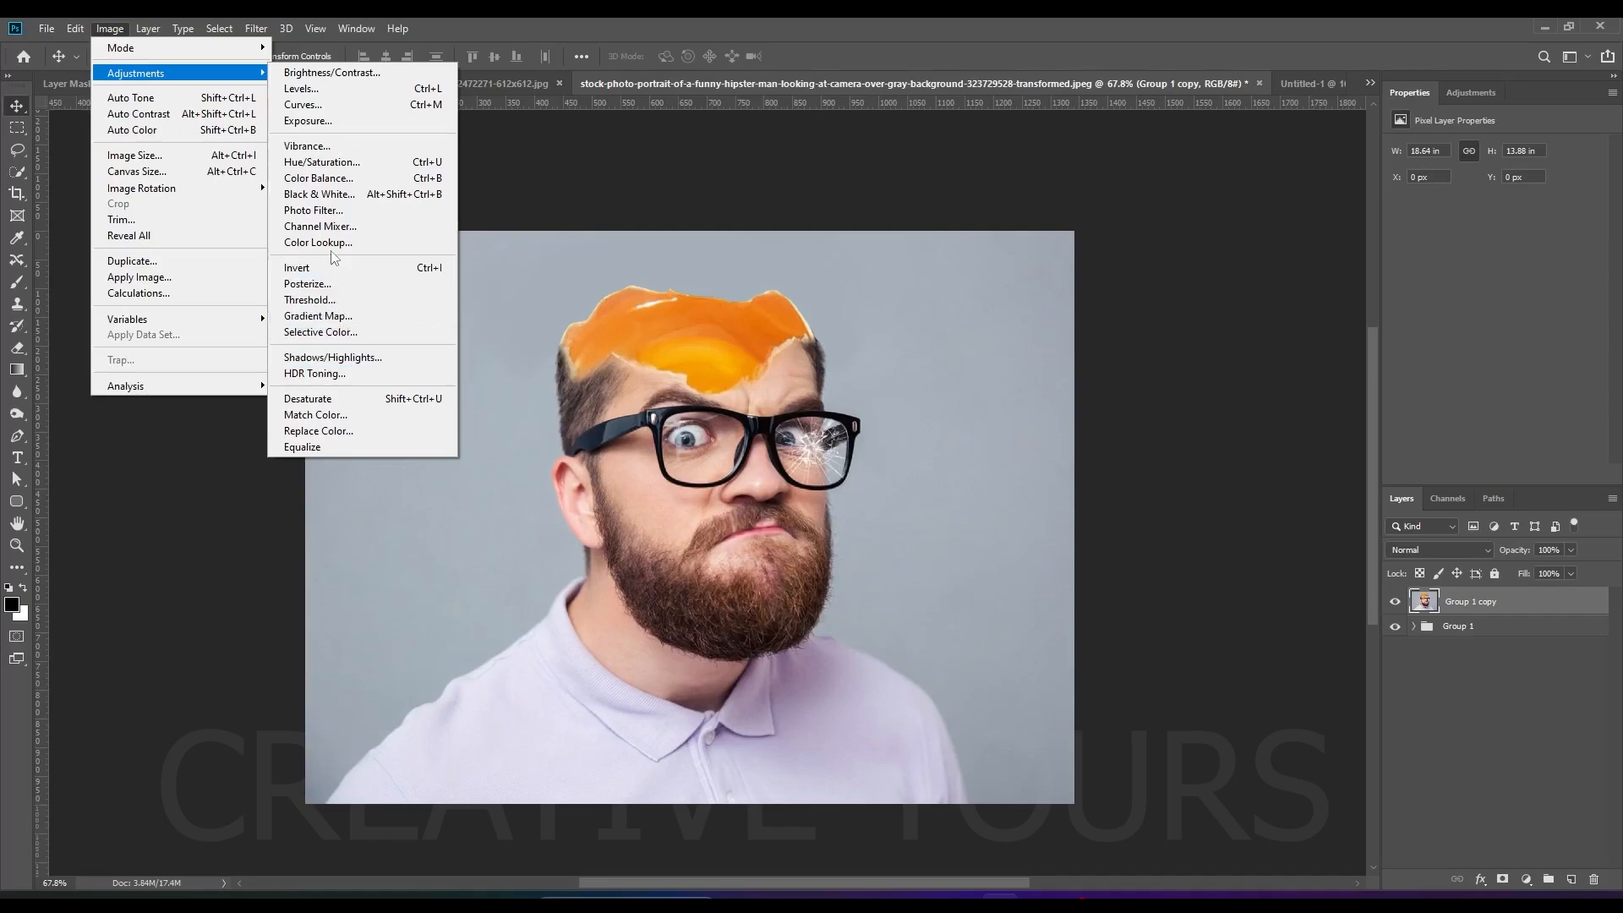
pyautogui.click(322, 147)
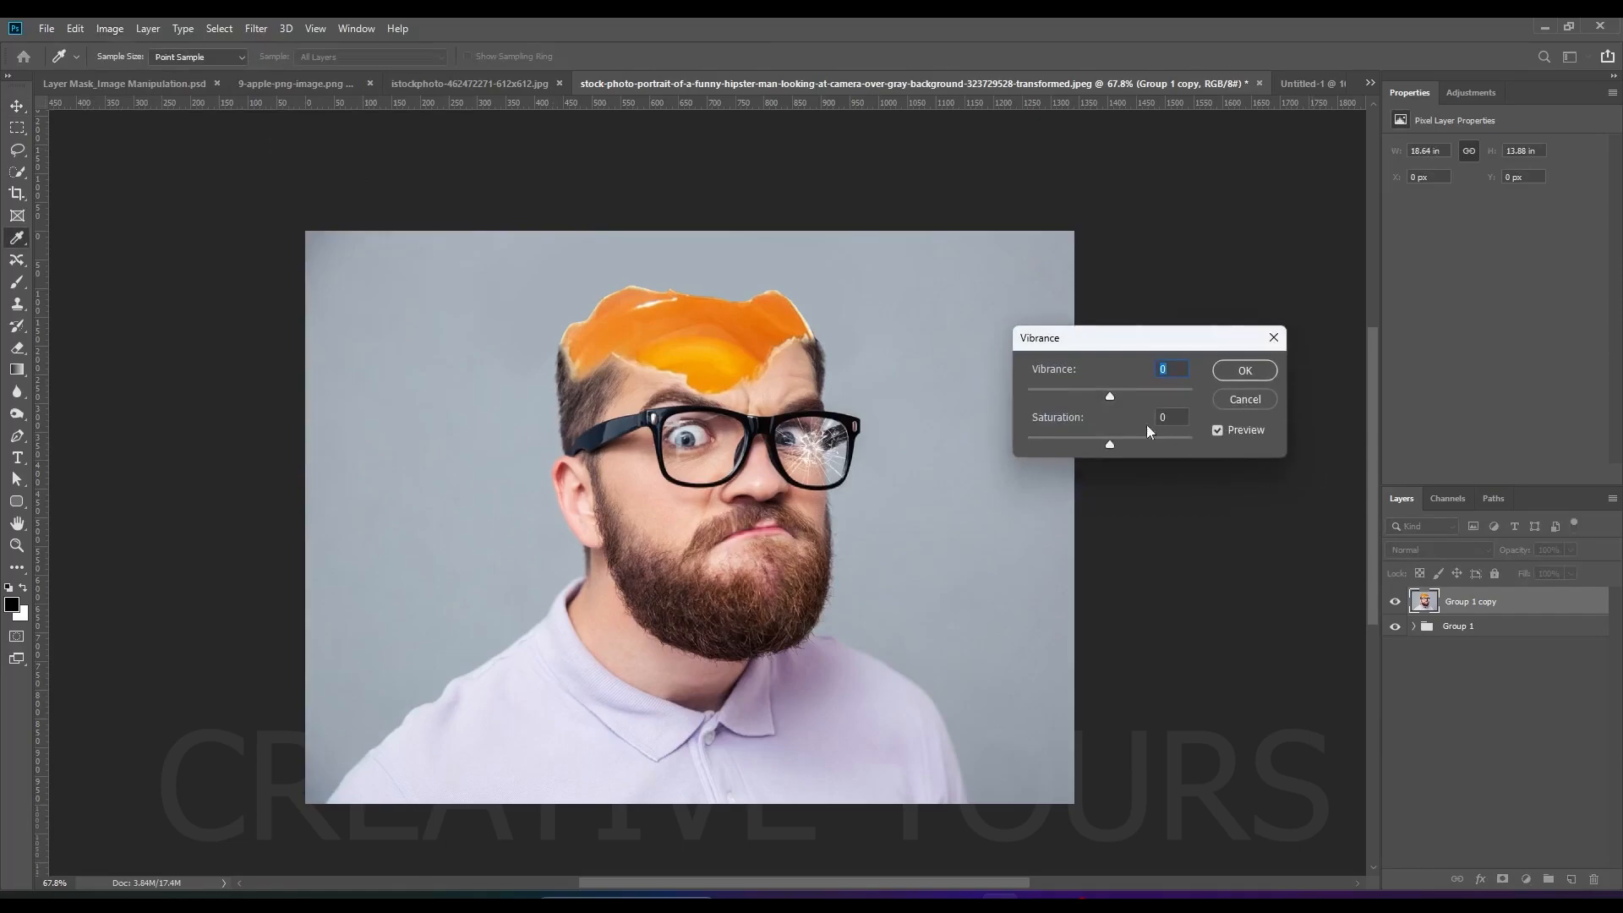
pyautogui.moveTo(1150, 398)
pyautogui.mouseDown()
pyautogui.moveTo(1219, 401)
pyautogui.moveTo(942, 401)
pyautogui.moveTo(1153, 401)
pyautogui.moveTo(1125, 403)
pyautogui.mouseUp()
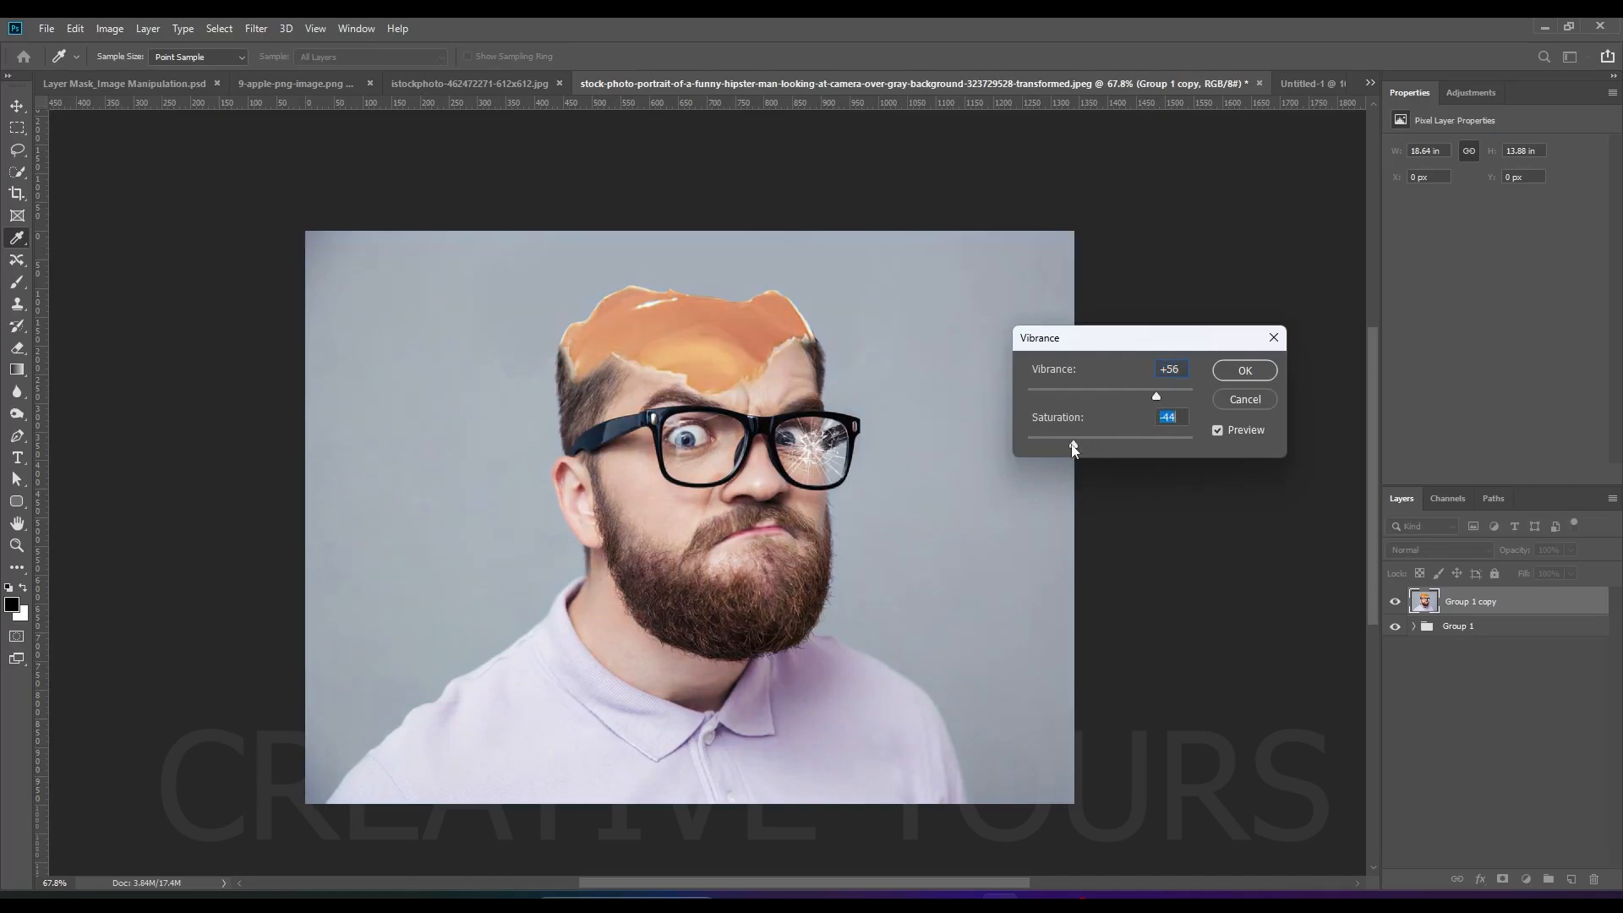
pyautogui.moveTo(1114, 443); pyautogui.dragTo(1139, 409)
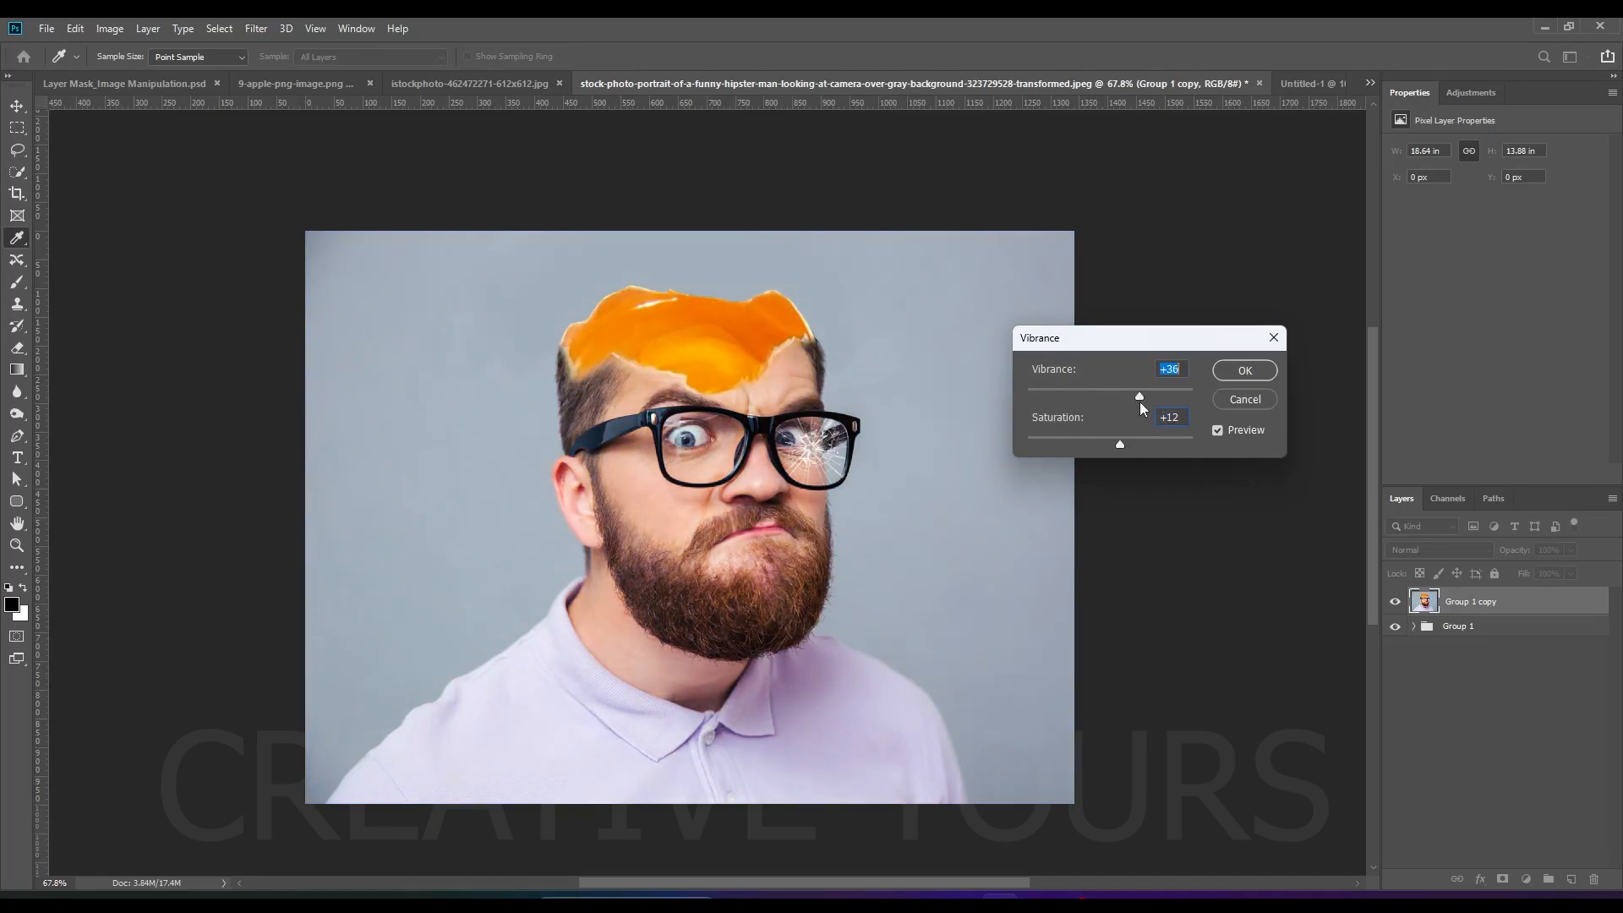
pyautogui.click(1249, 382)
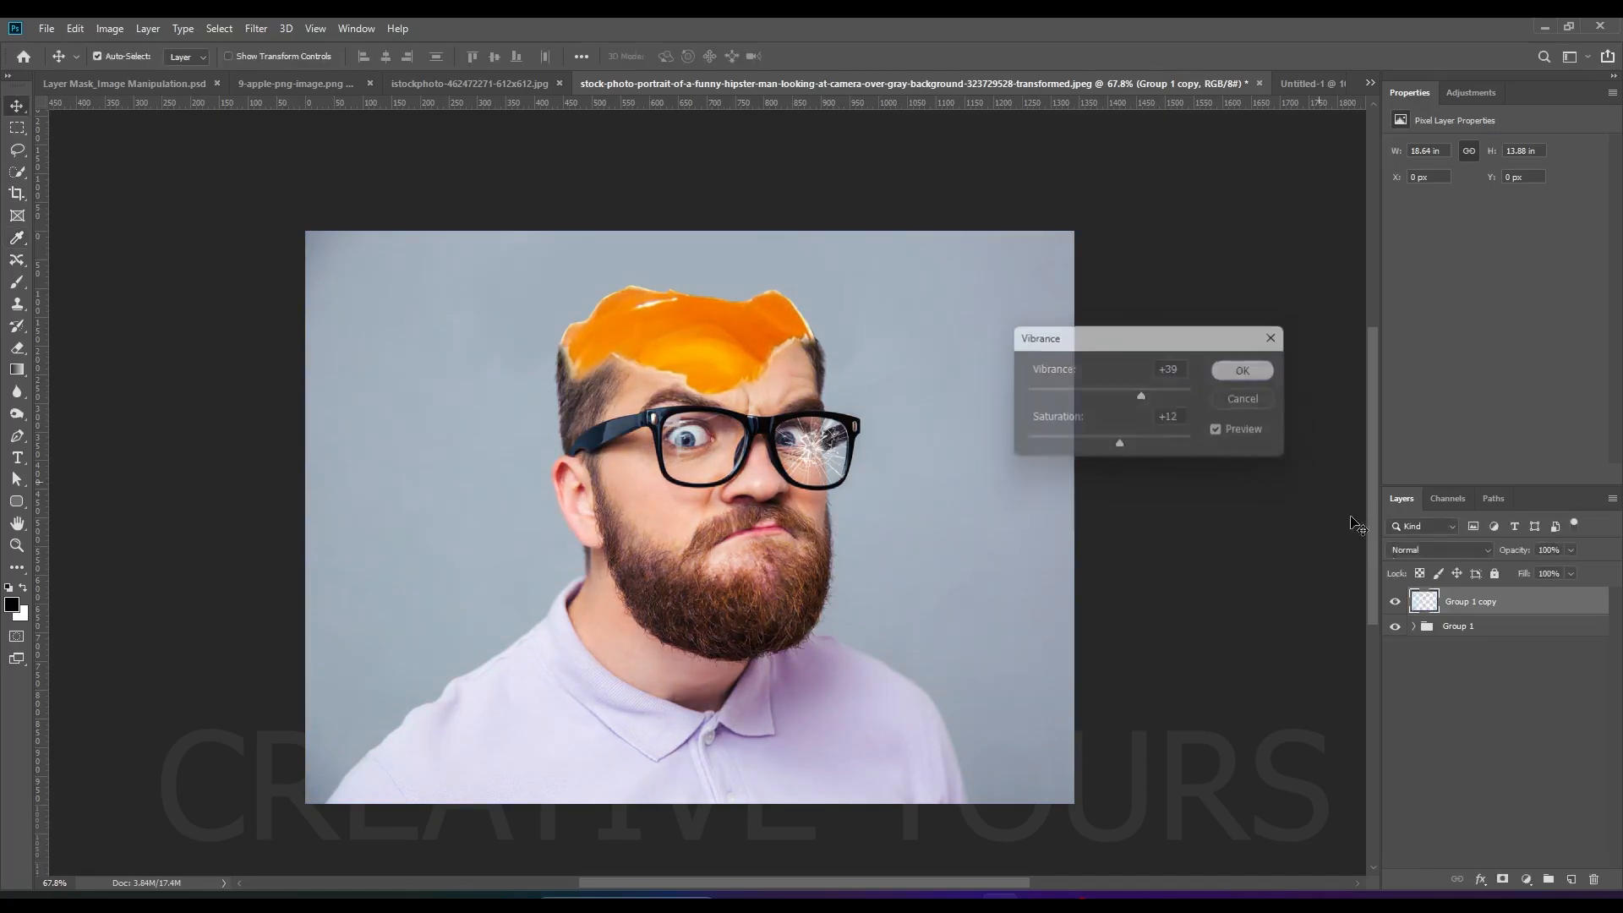
pyautogui.click(1397, 602)
pyautogui.click(1397, 603)
pyautogui.click(1397, 602)
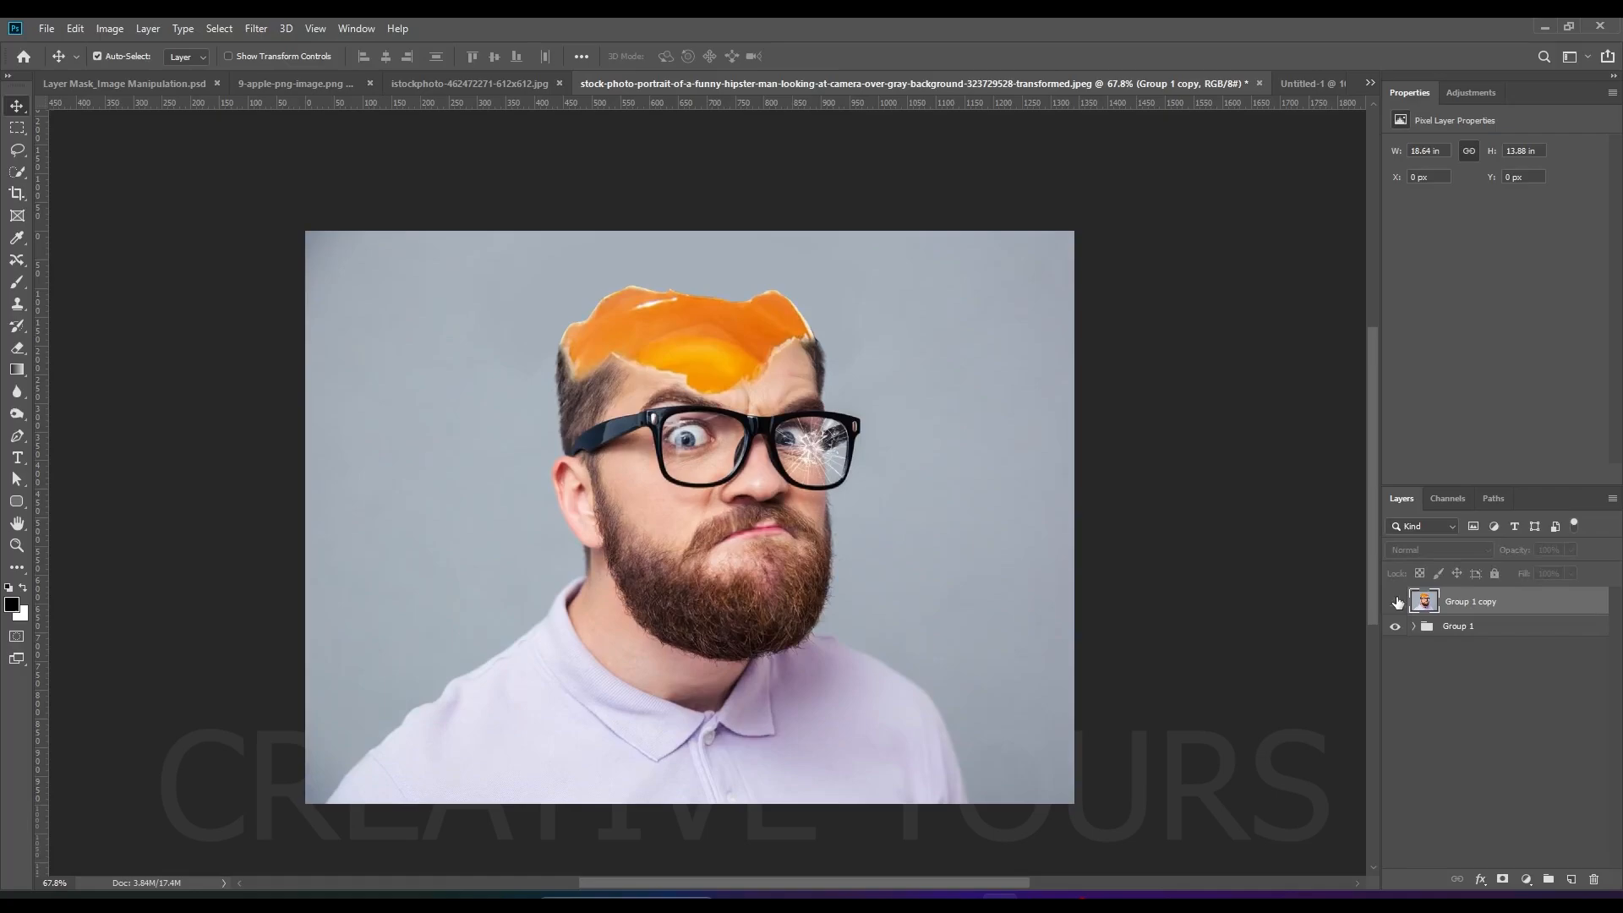
pyautogui.click(1398, 602)
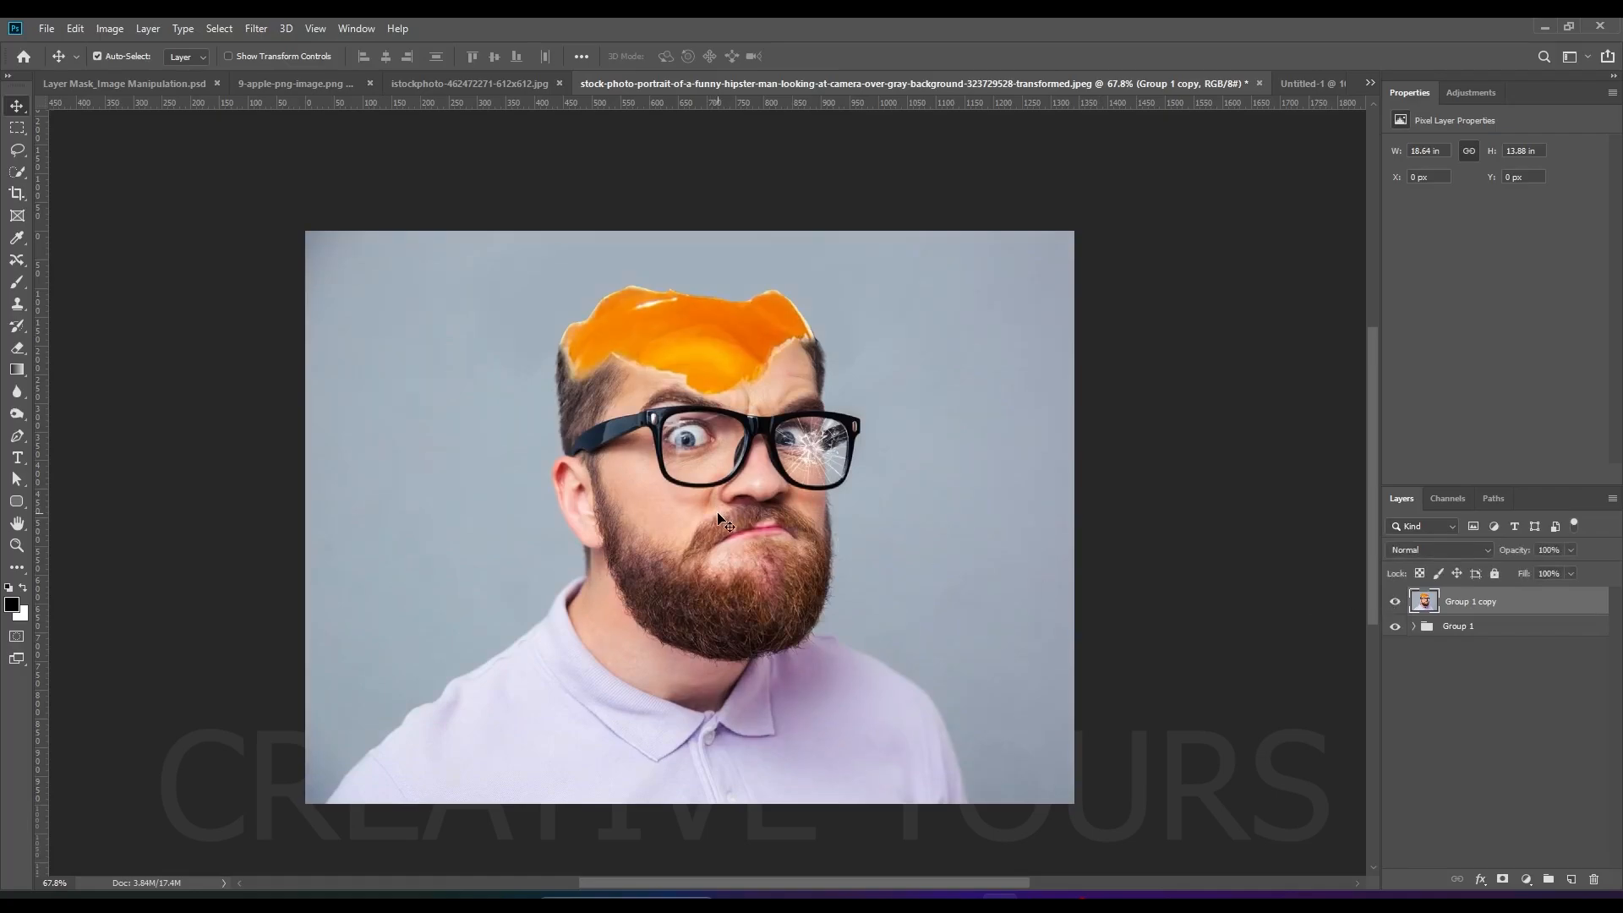
pyautogui.click(110, 28)
pyautogui.moveTo(110, 47)
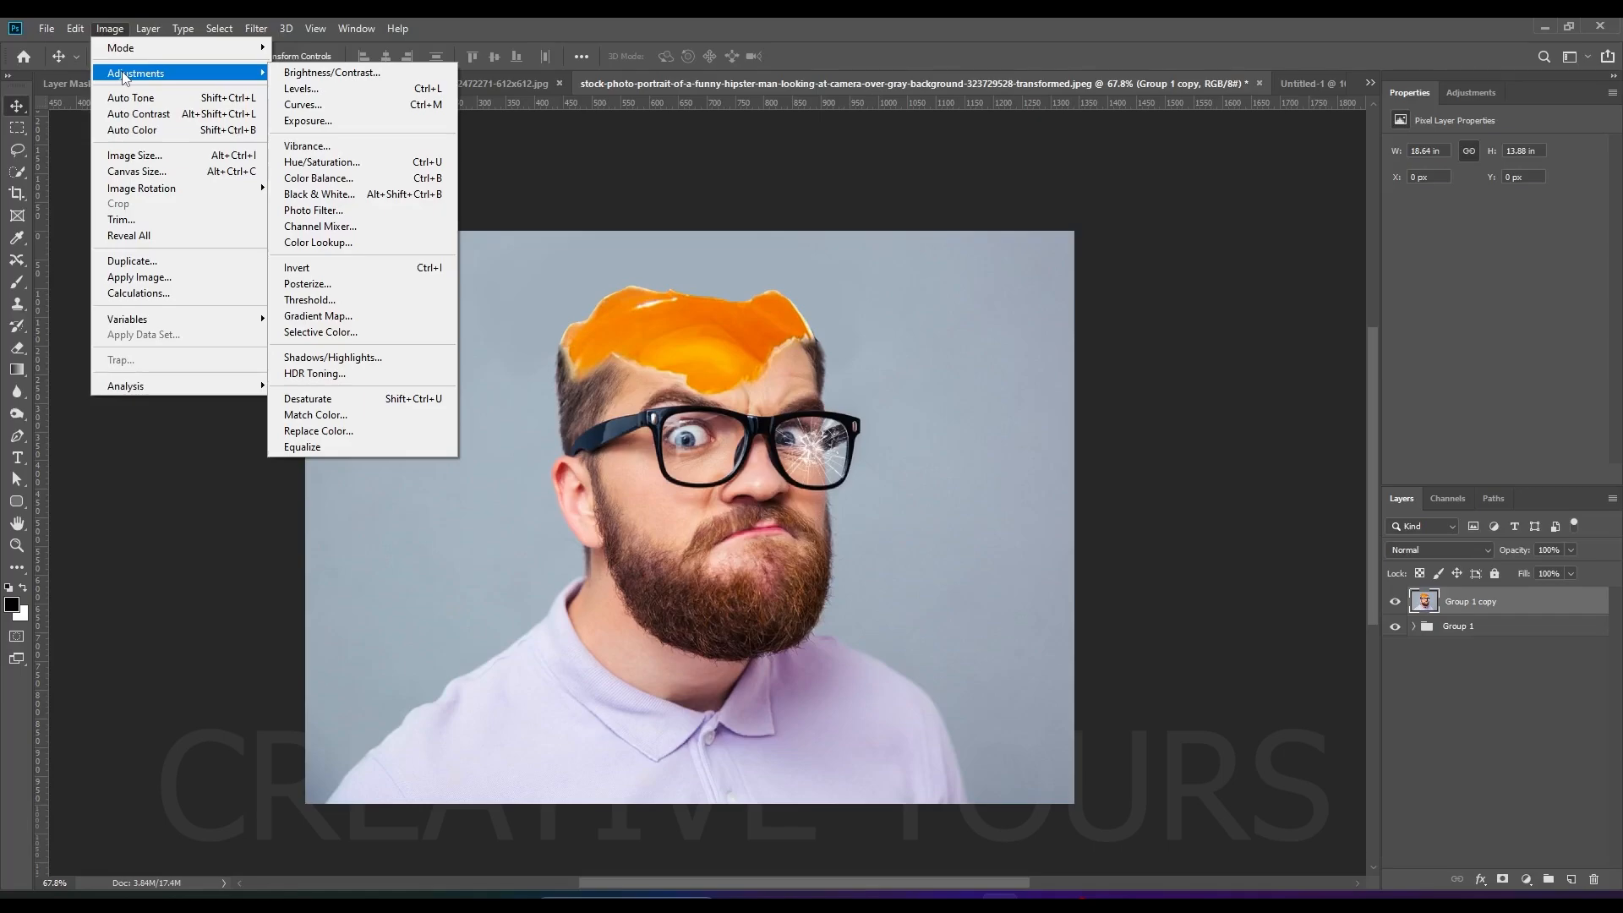
pyautogui.click(698, 22)
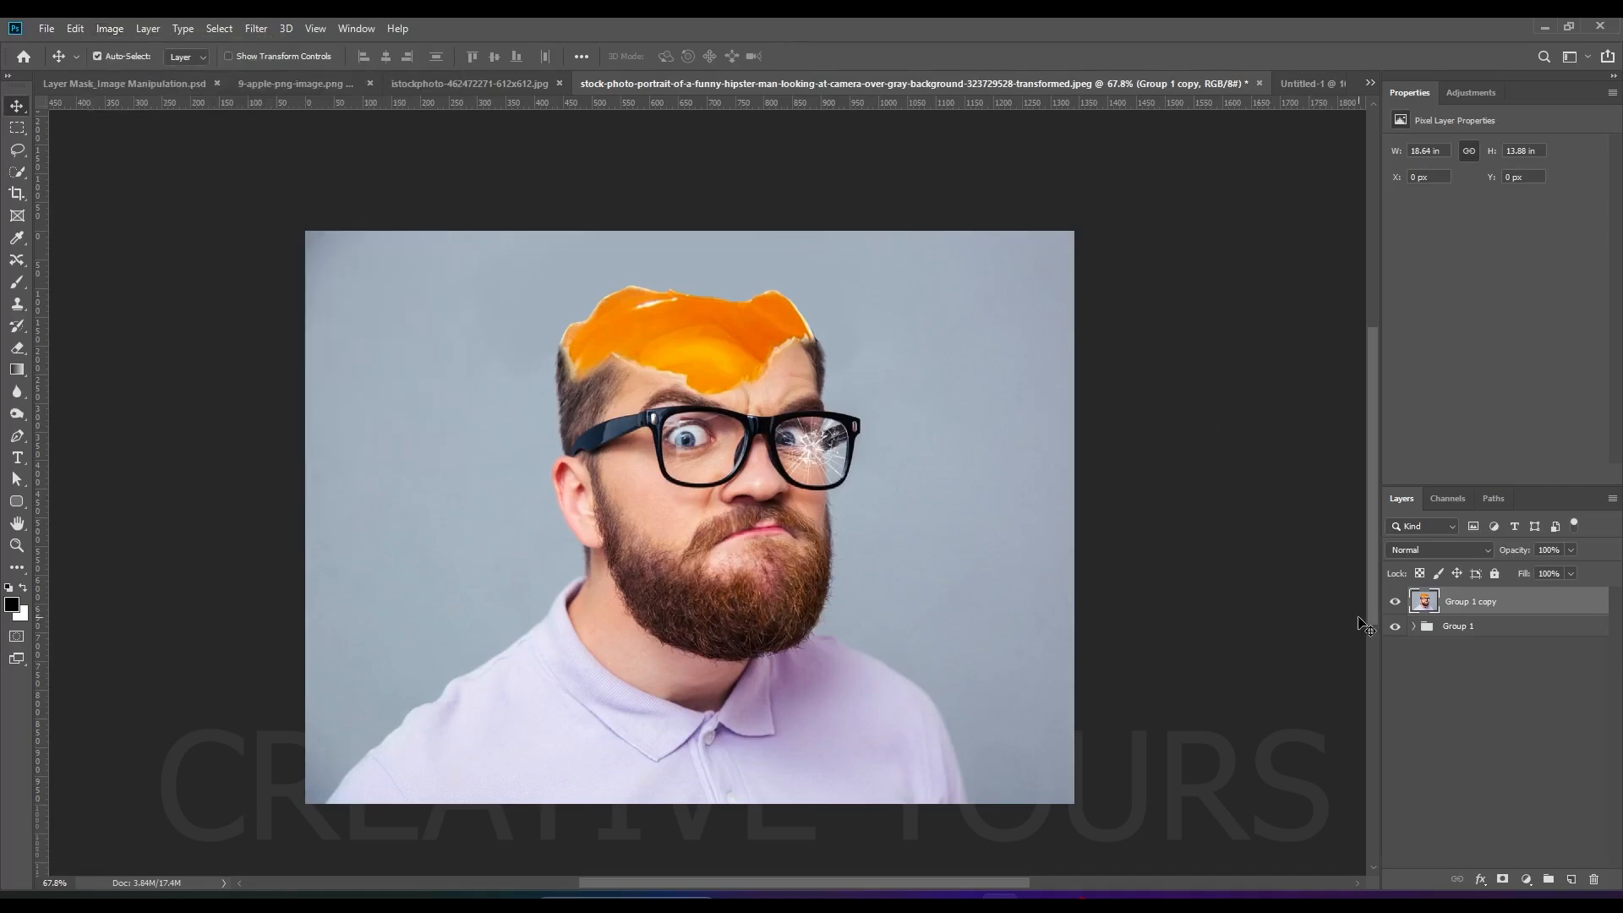
# Step: Open the Camera Raw Filter for Group 1 copy and dismiss its welcome screen
pyautogui.click(256, 28)
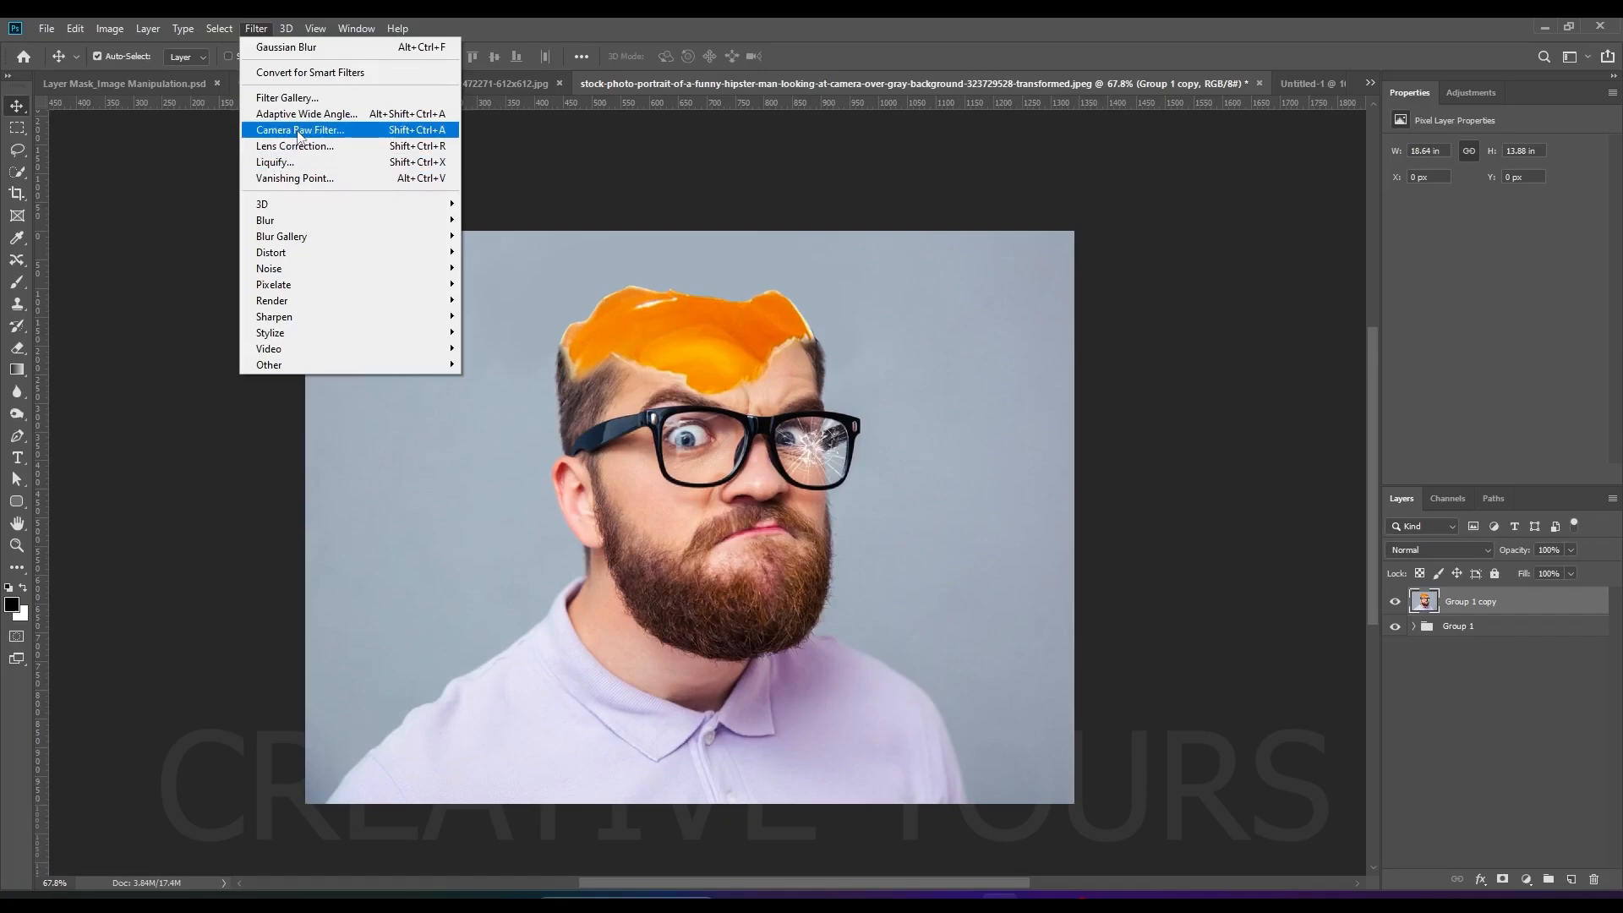
pyautogui.click(297, 132)
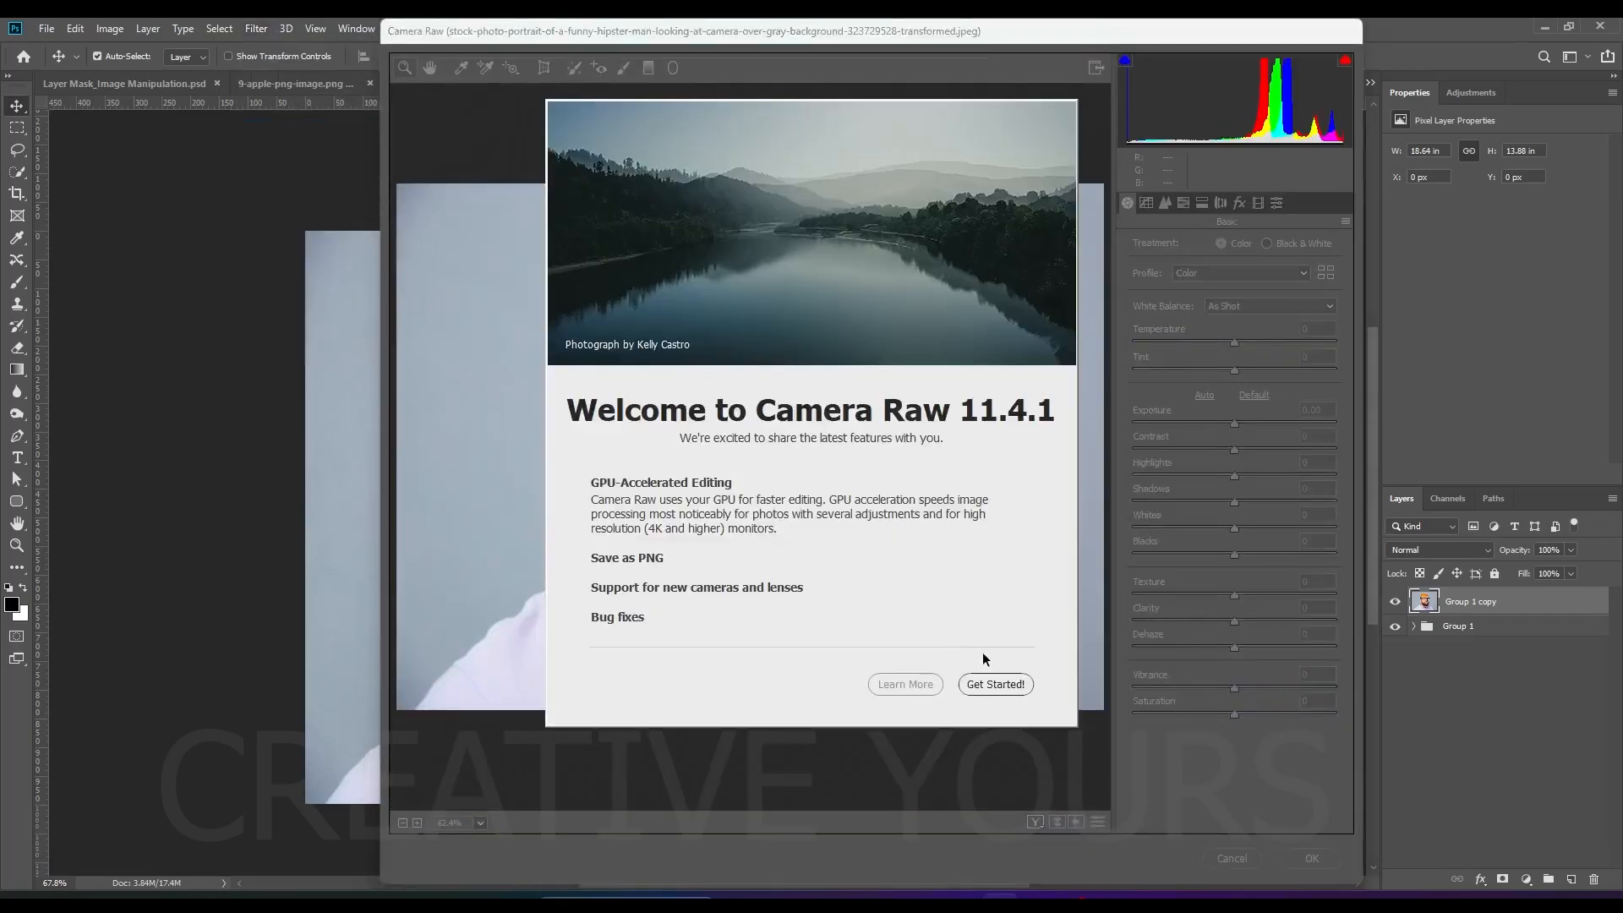
pyautogui.click(999, 685)
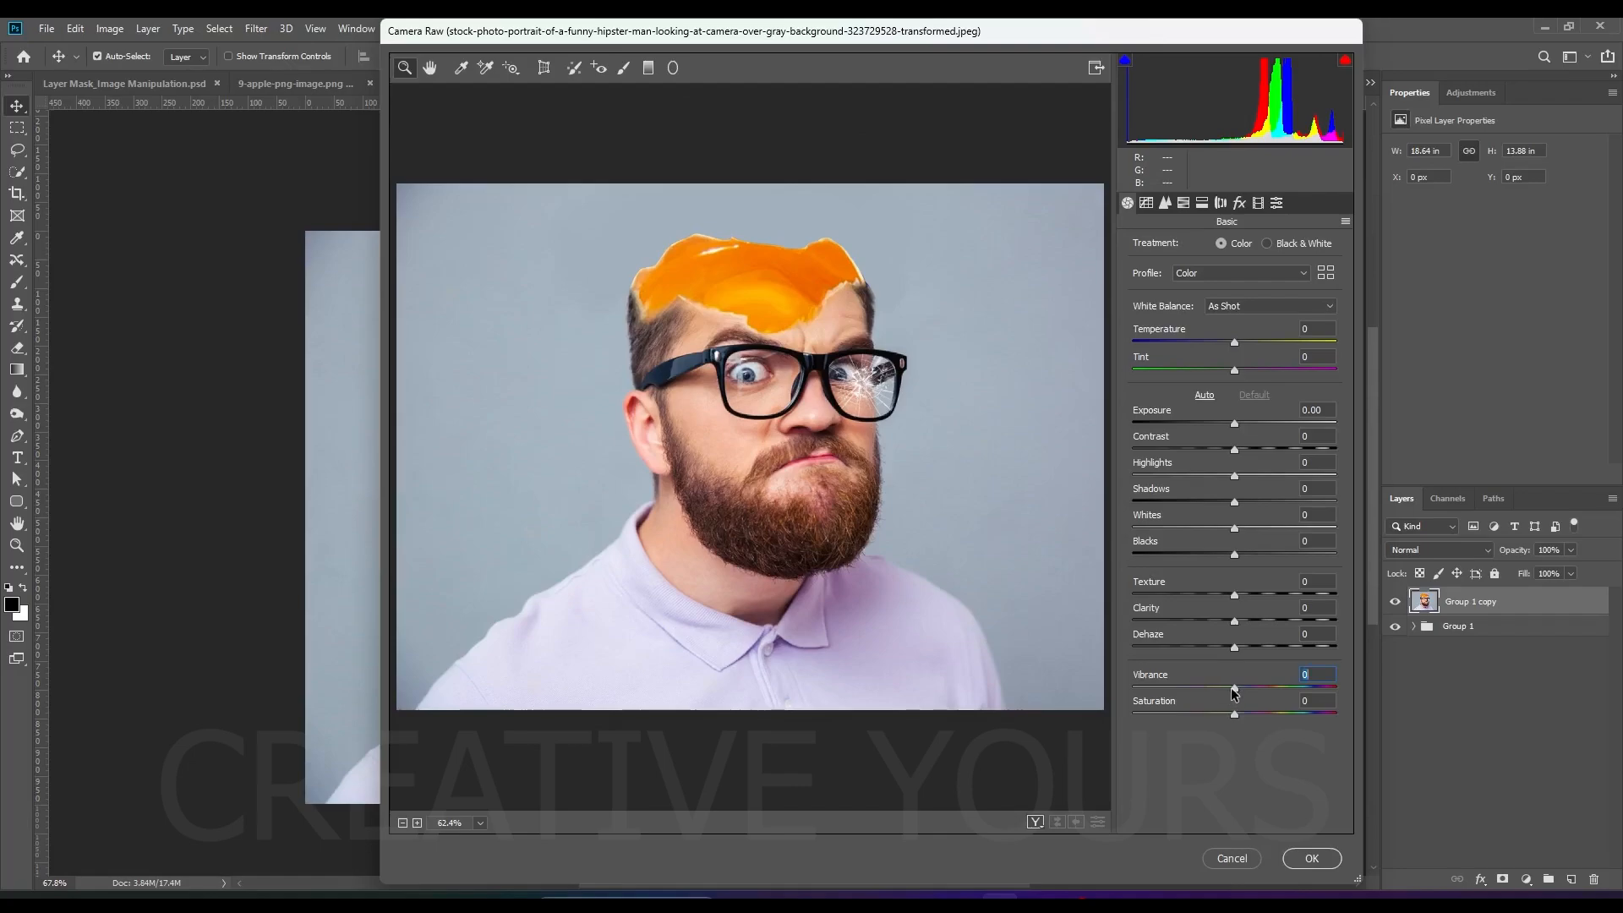
# Step: Try vibrance at +100 in the Camera Raw Filter, then reset it to its default
pyautogui.moveTo(1232, 688); pyautogui.dragTo(1414, 684)
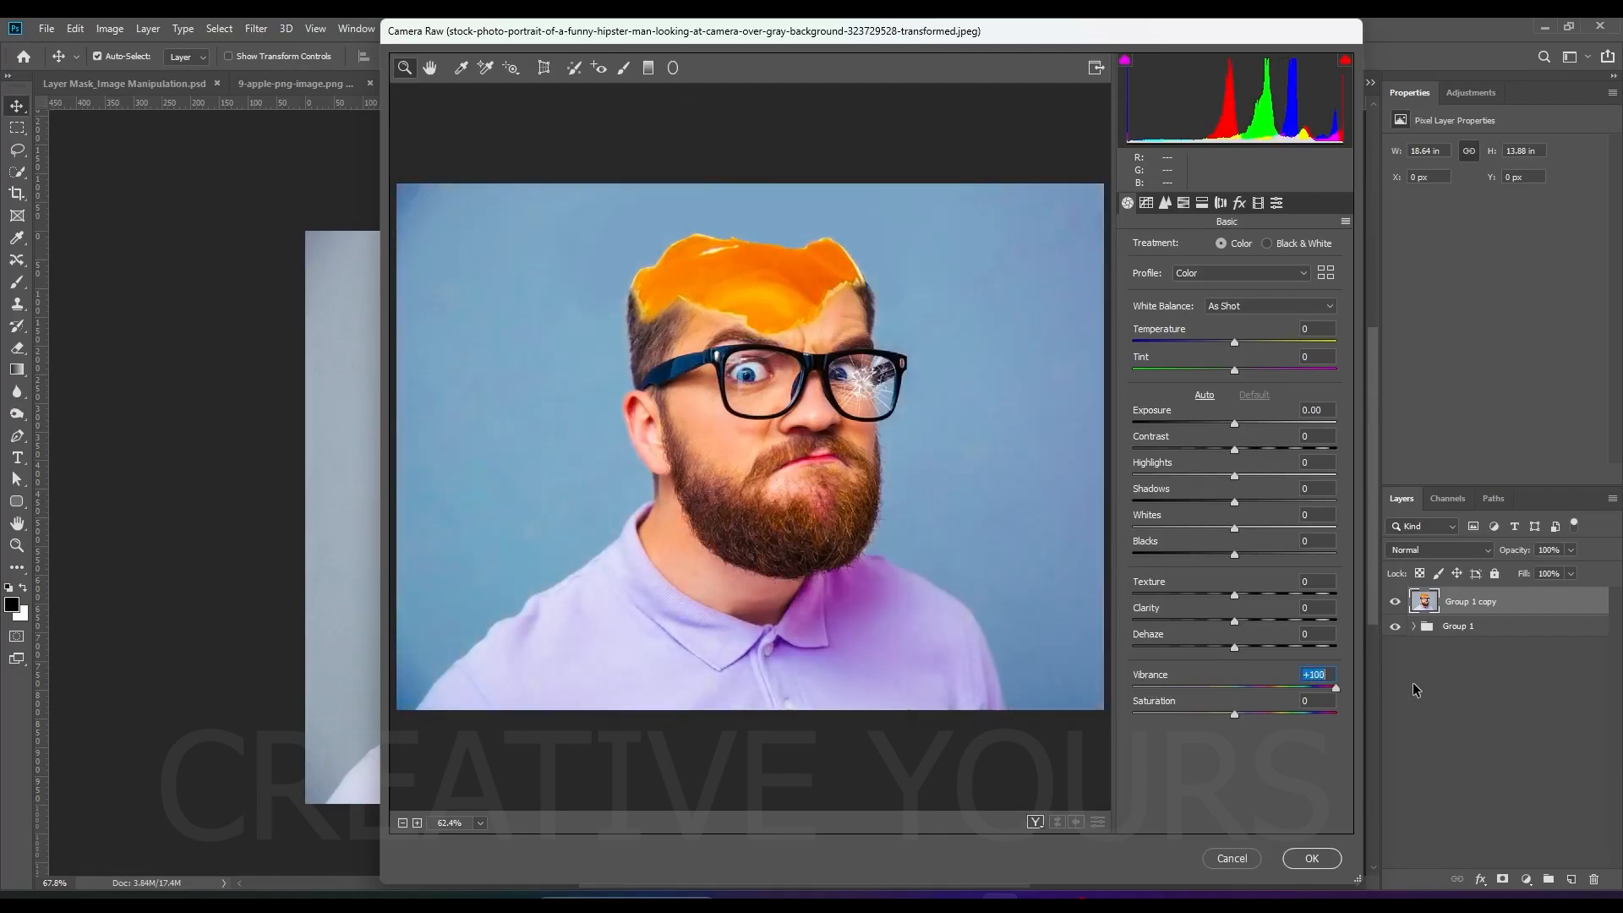
pyautogui.doubleClick(1335, 689)
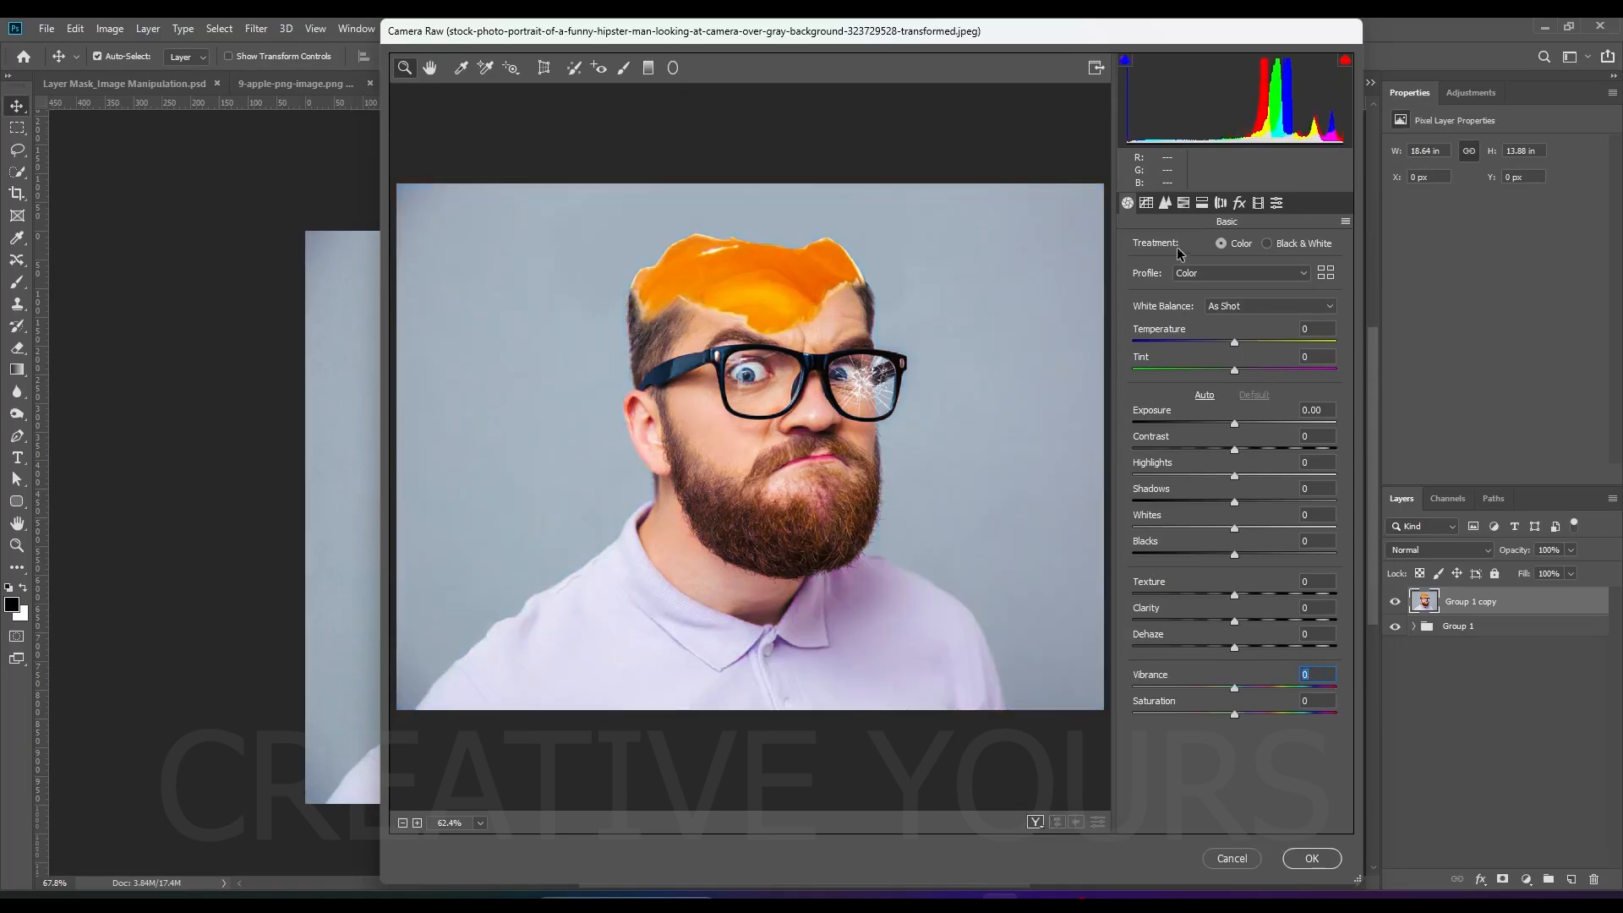
# Step: Look through the Camera Raw adjustment categories up to Lens Corrections and set the vignetting amount to -100
pyautogui.click(1146, 204)
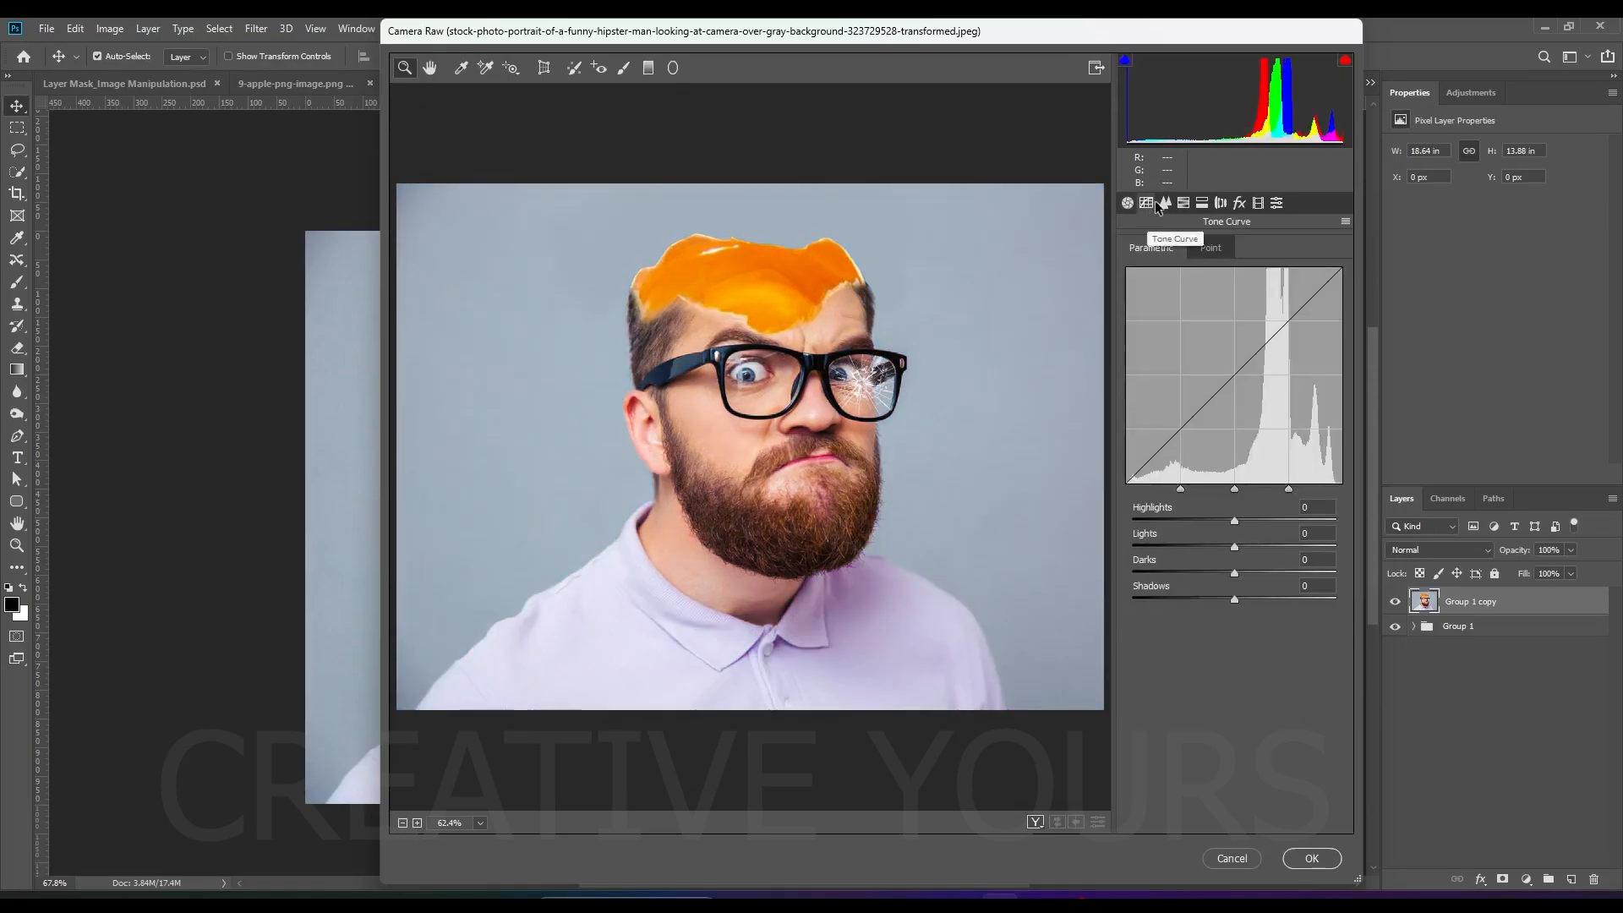
pyautogui.click(1161, 203)
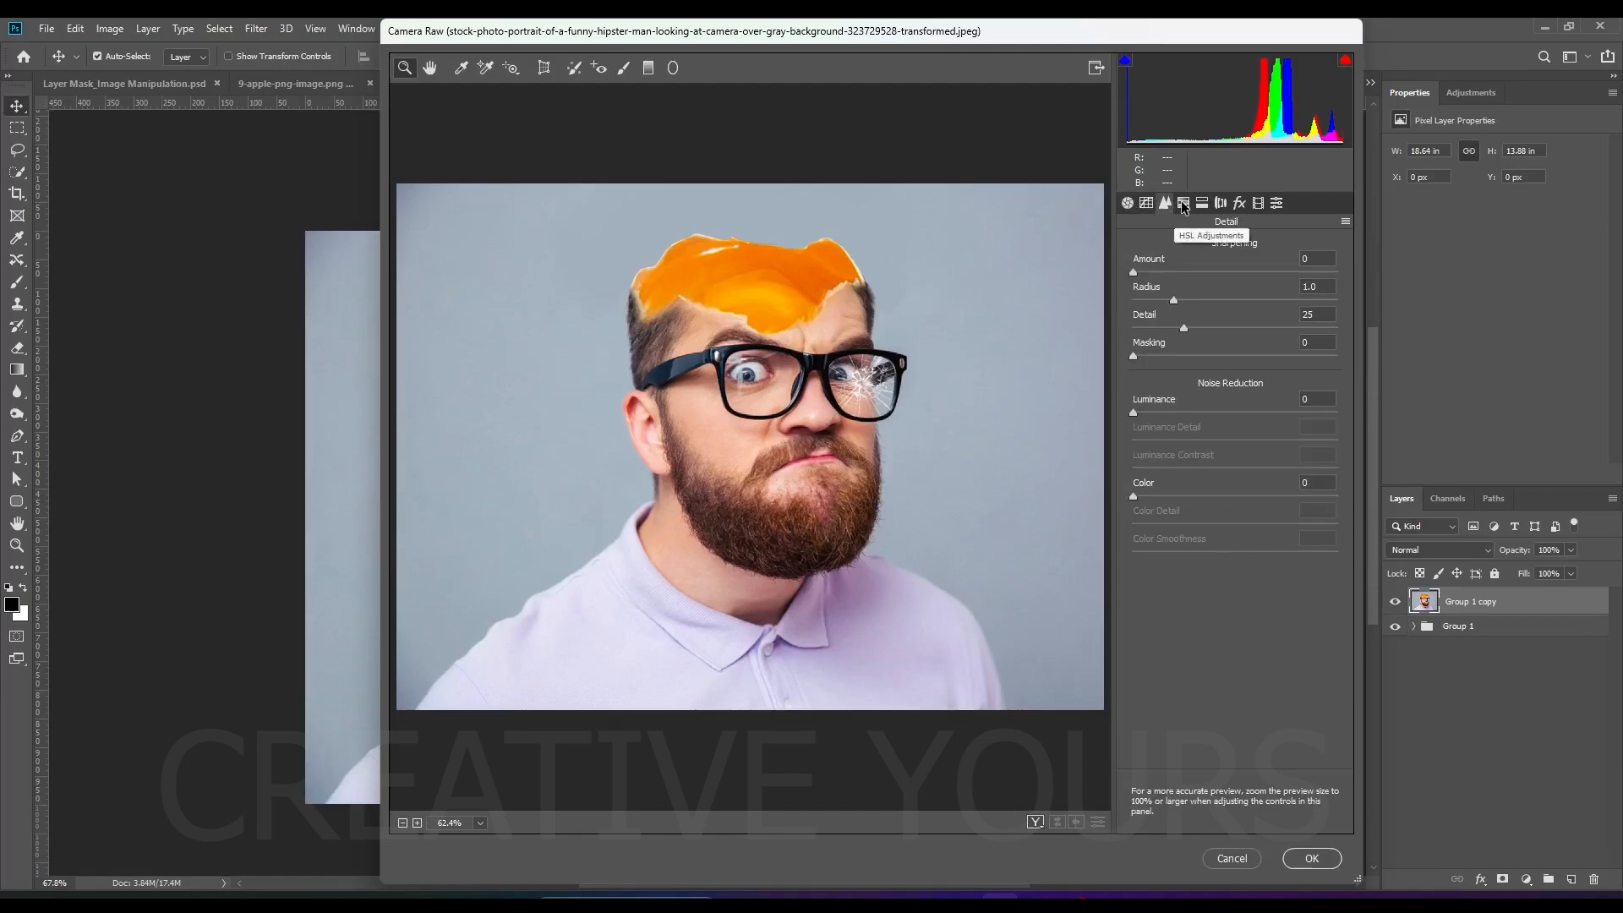
pyautogui.click(1189, 205)
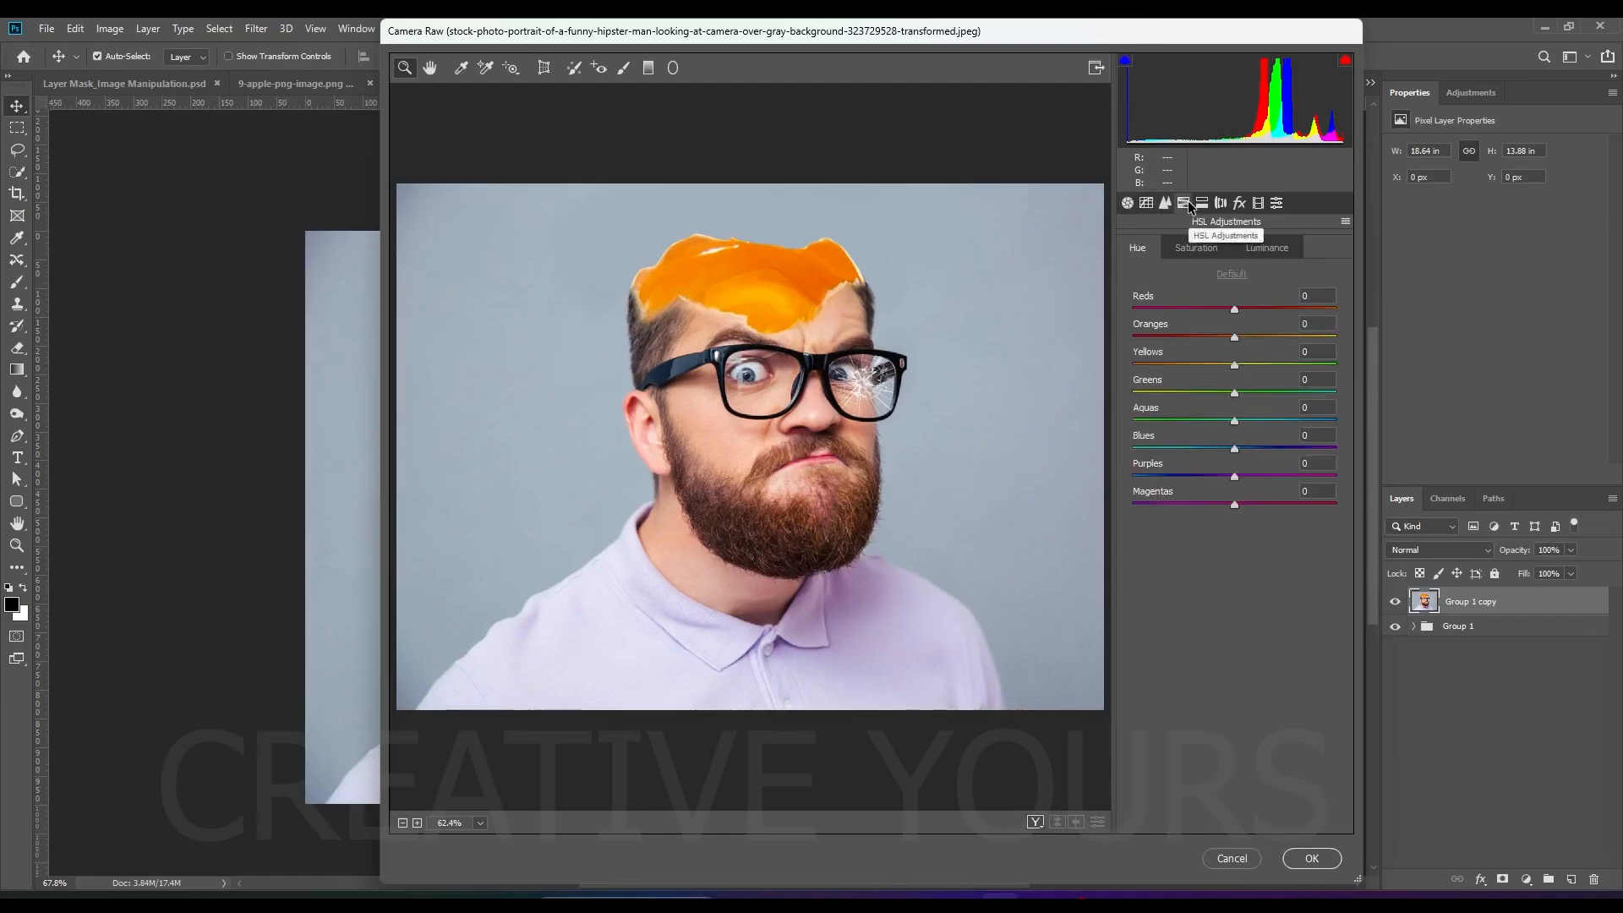
pyautogui.click(1219, 206)
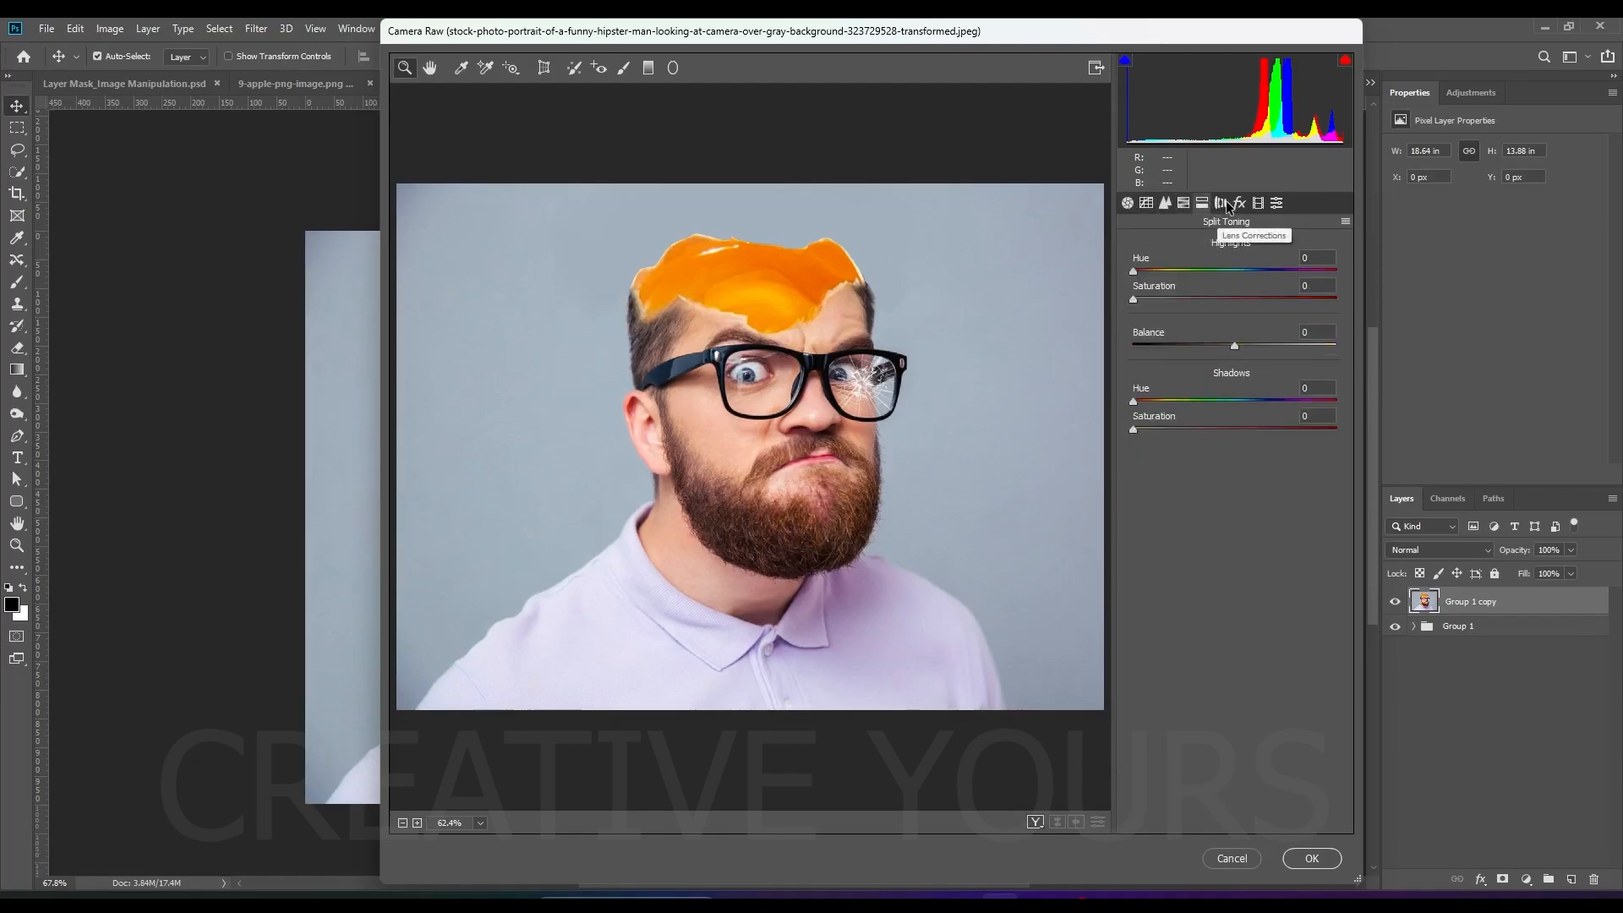
pyautogui.click(1228, 206)
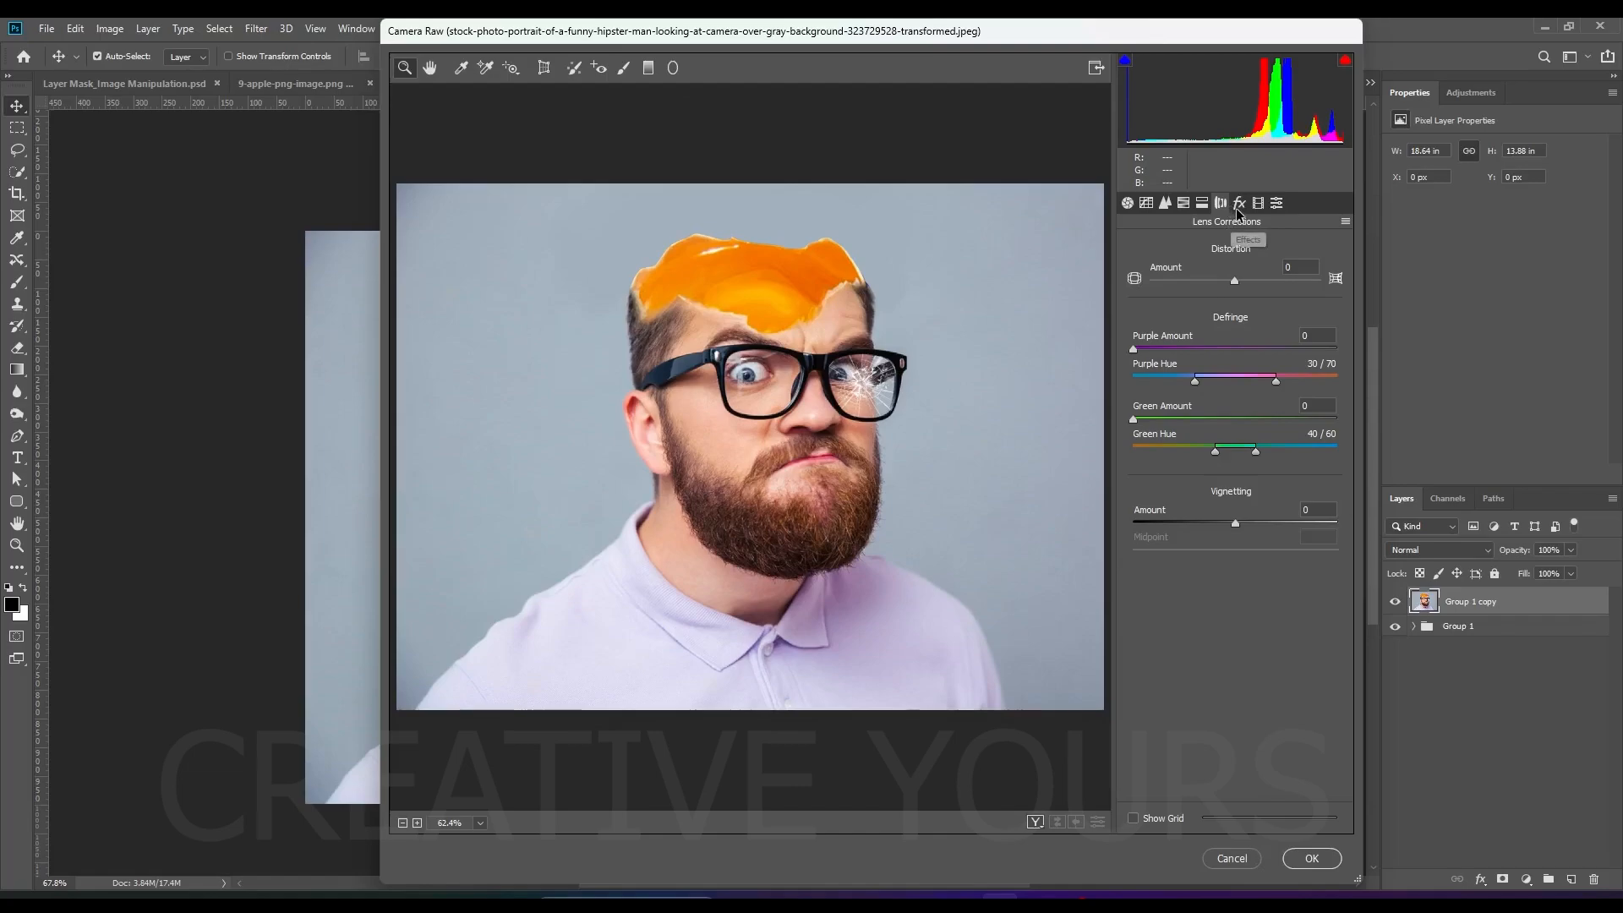
pyautogui.moveTo(1235, 523); pyautogui.dragTo(1038, 495)
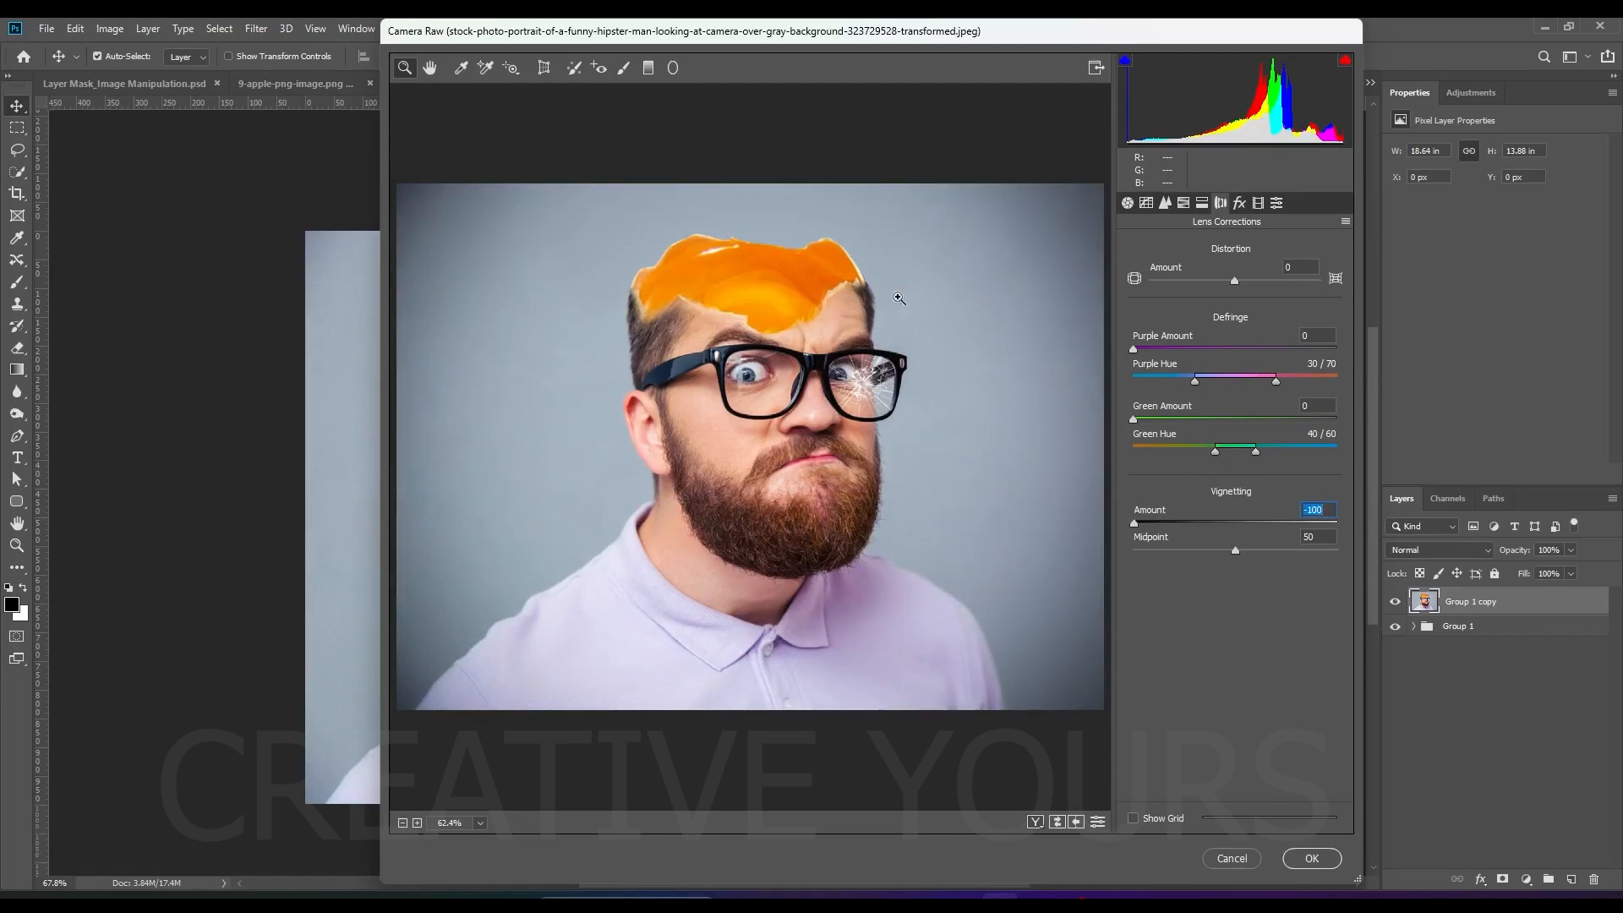
# Step: Check the remaining Camera Raw categories, including Effects and Presets, and apply the filter to Group 1 copy
pyautogui.click(1238, 204)
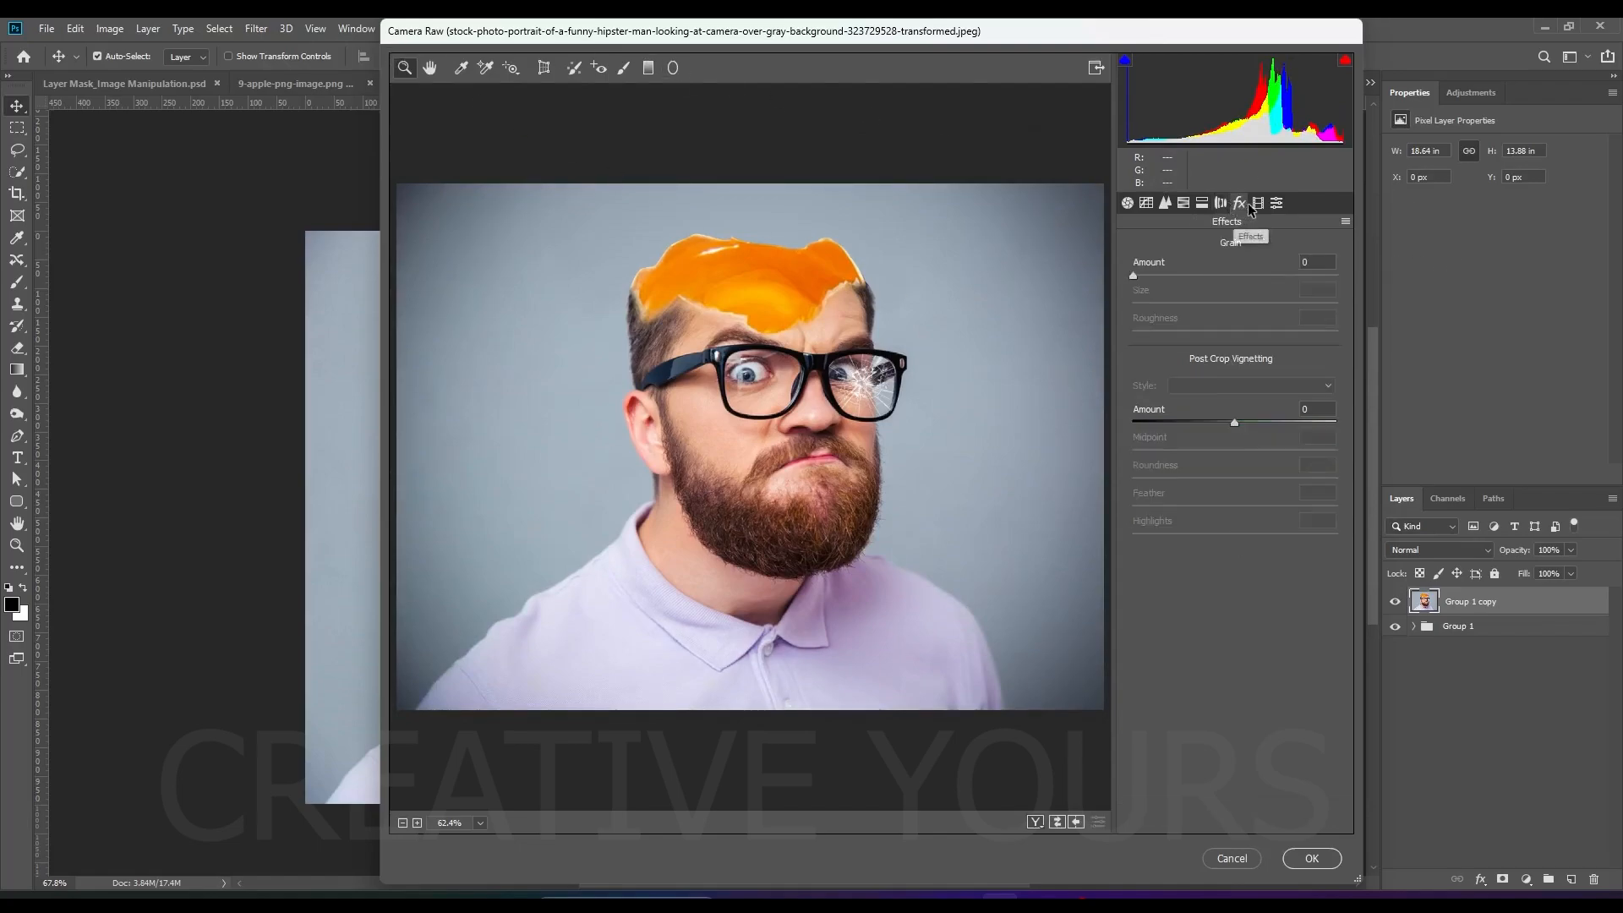
pyautogui.click(1258, 205)
pyautogui.click(1276, 205)
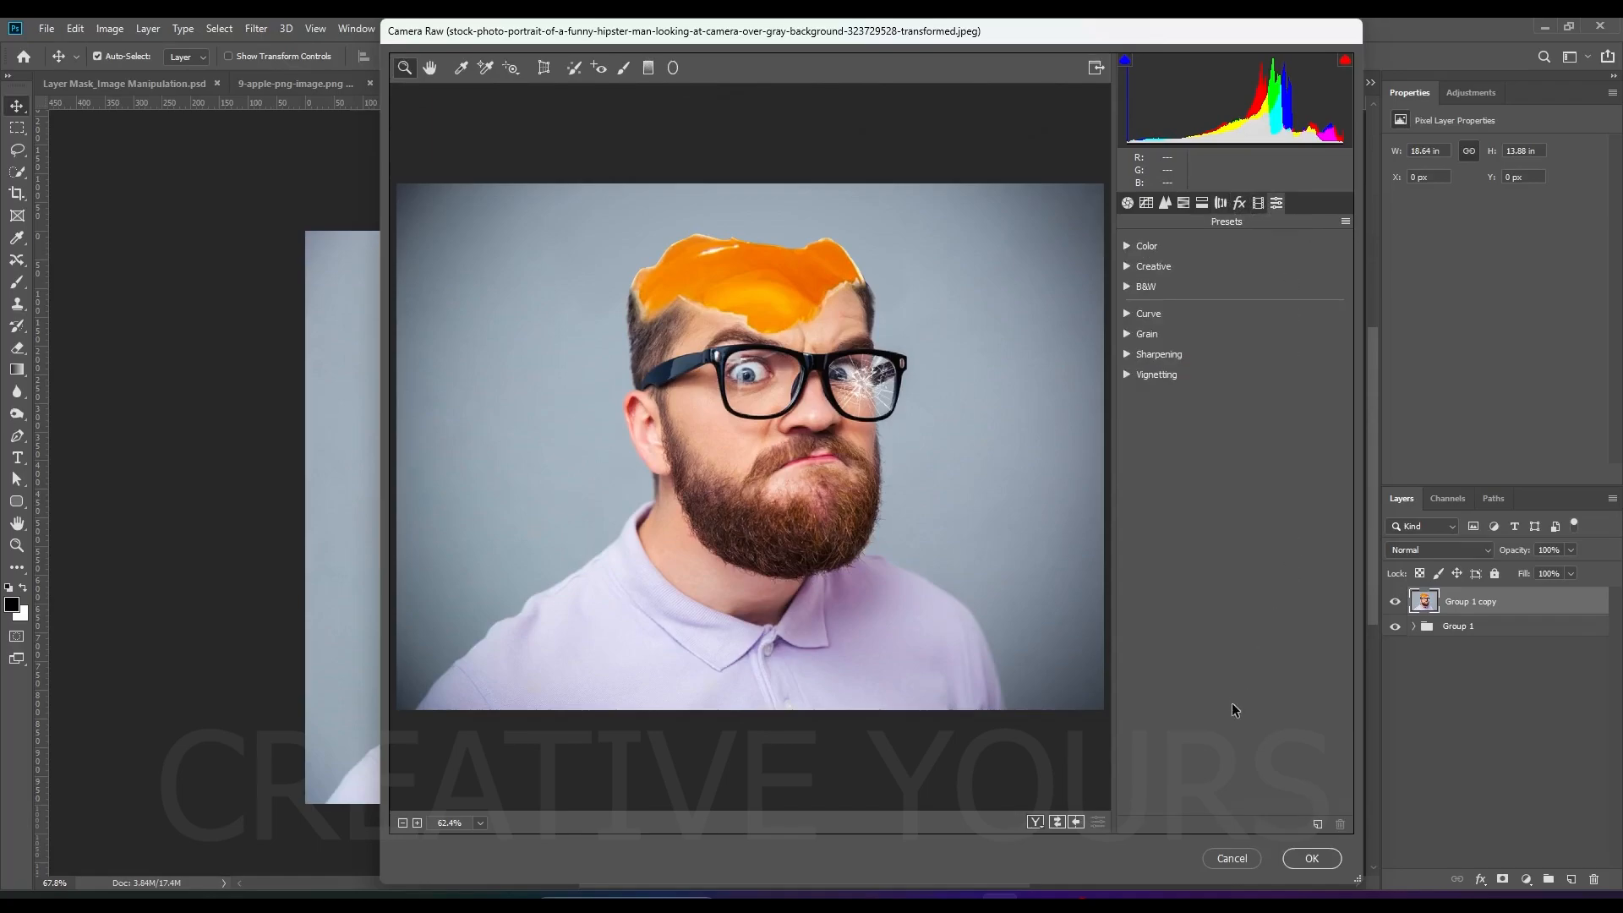
pyautogui.click(1126, 374)
pyautogui.click(1306, 857)
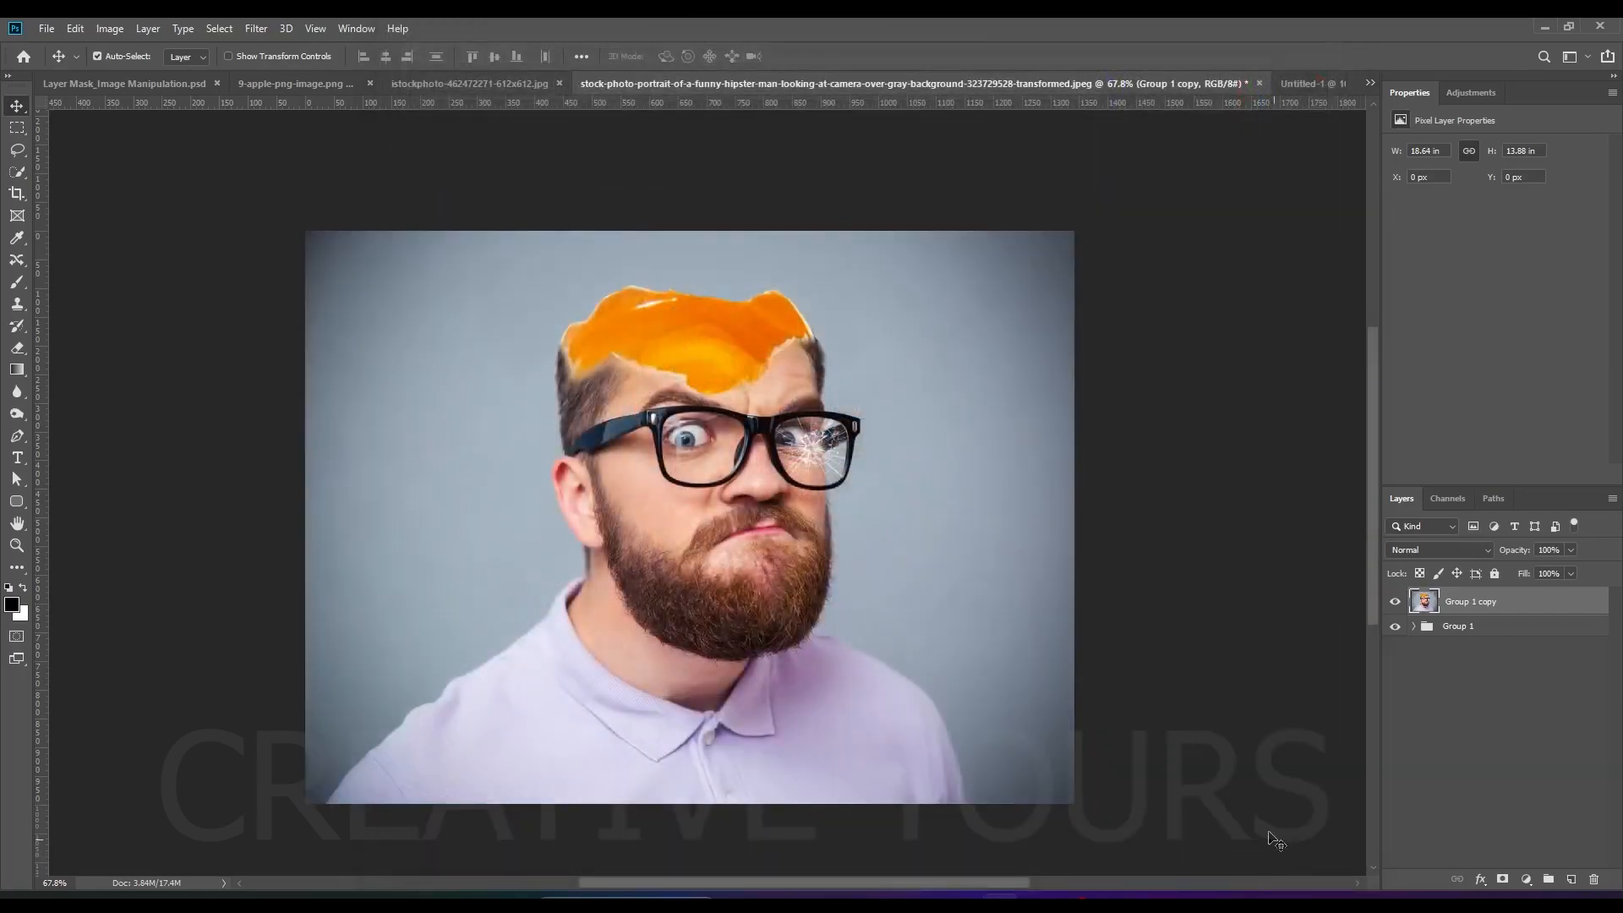
pyautogui.click(255, 29)
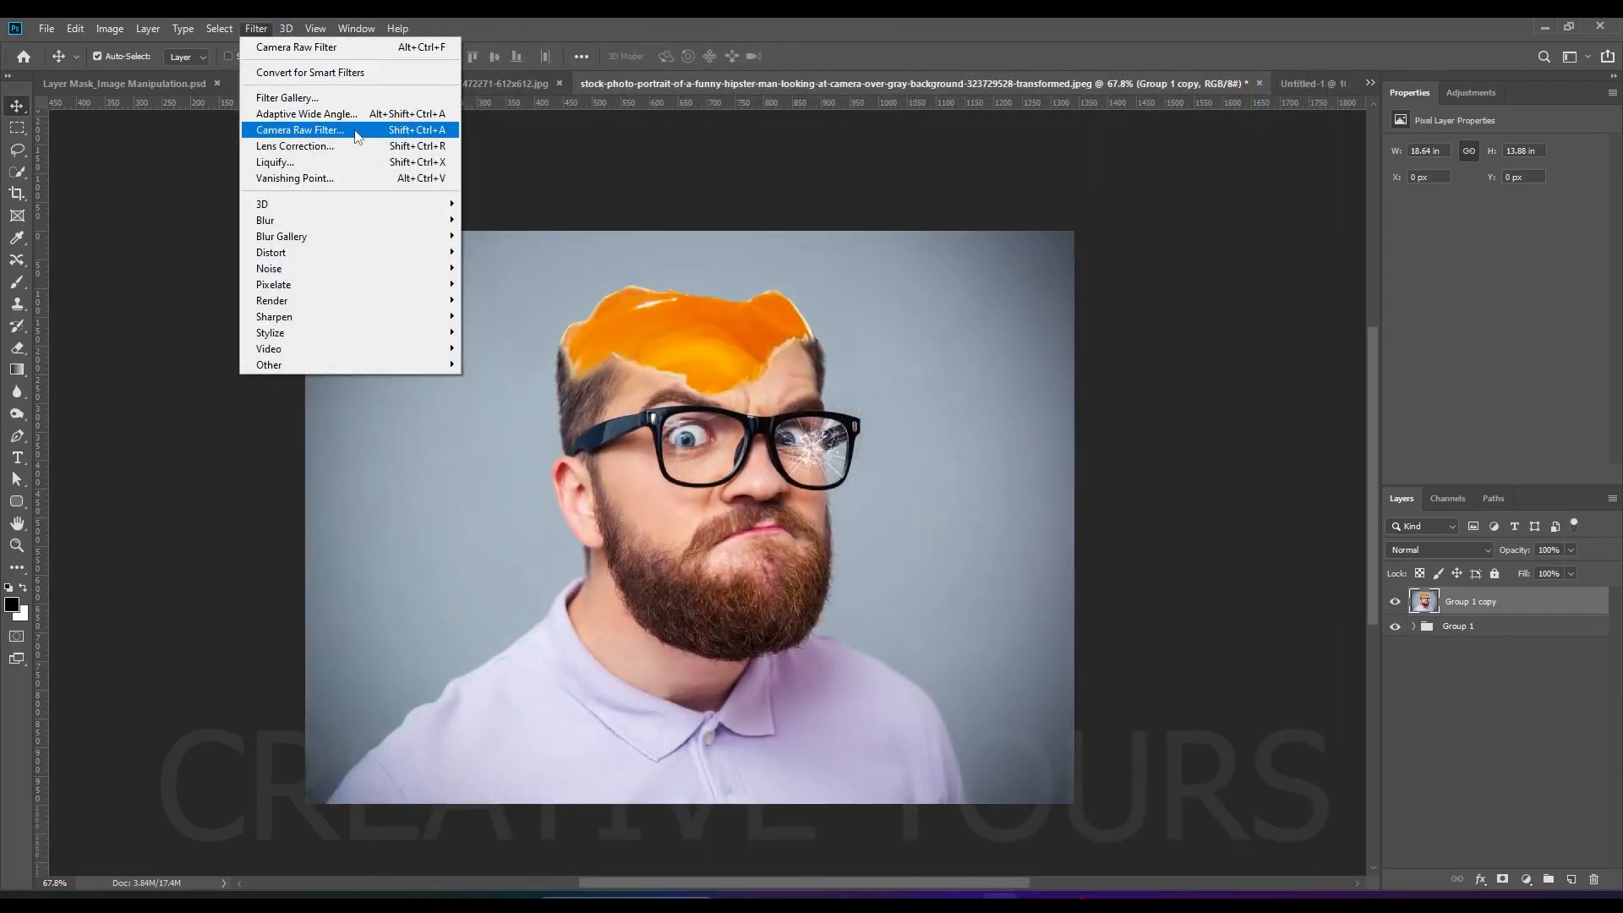
pyautogui.click(1072, 25)
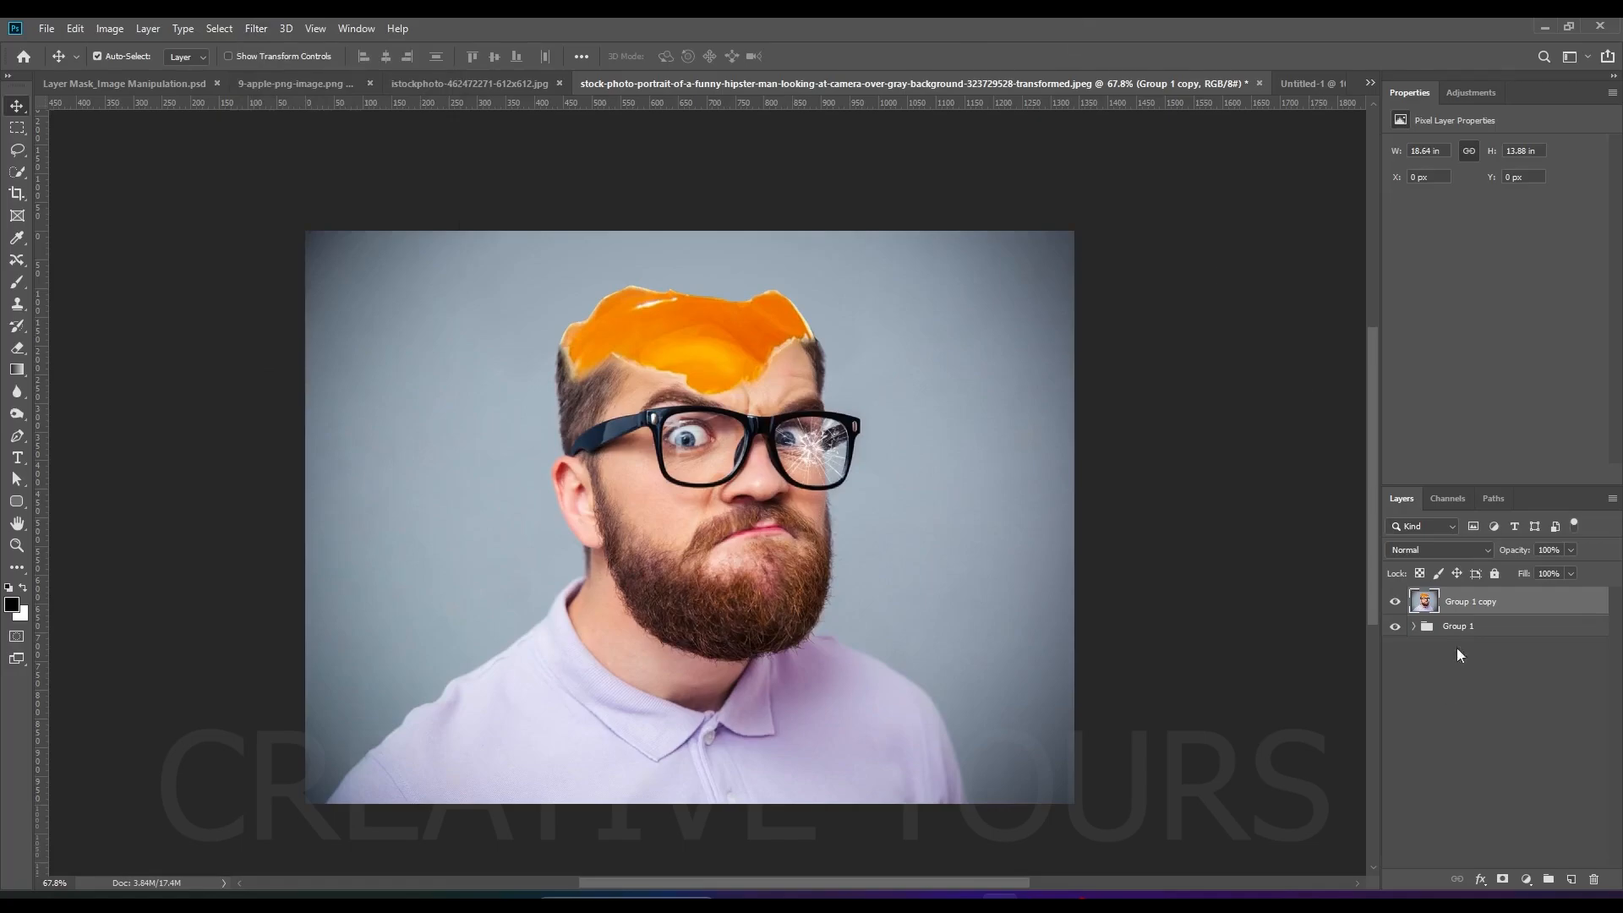